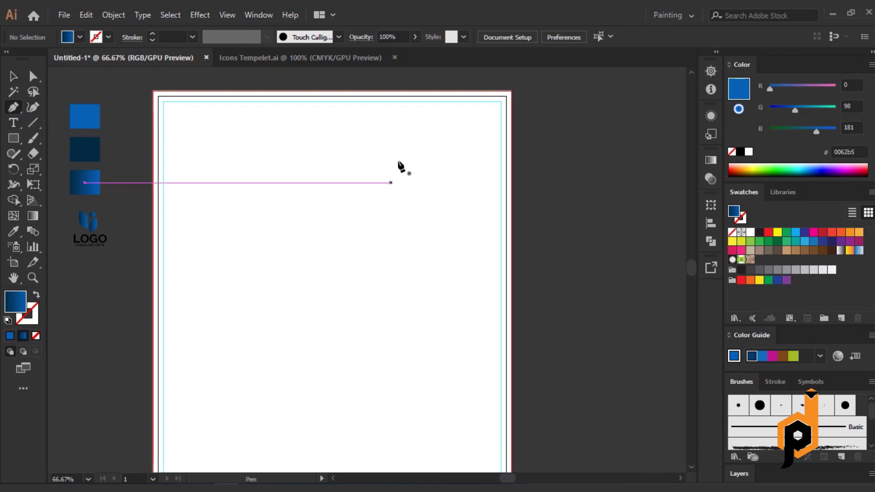
- Pen-draw a curved segment from the artboard's top edge down to its right edge
left_click(307, 91)
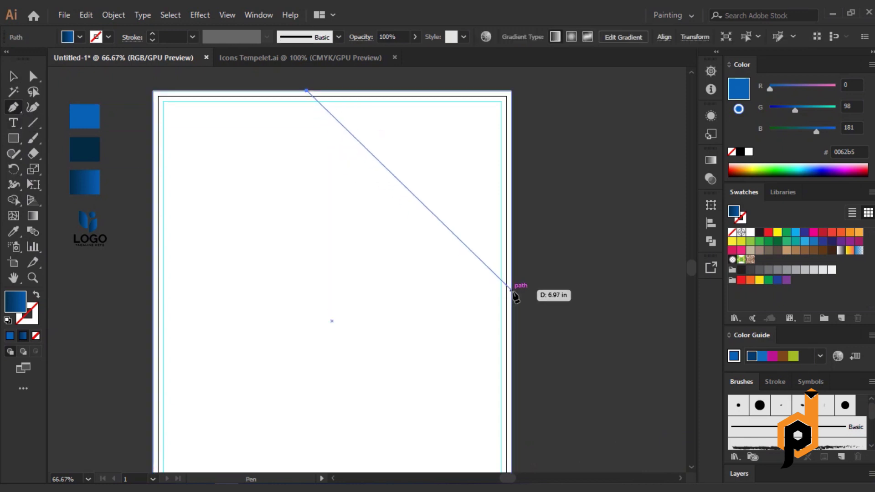
left_click(511, 303)
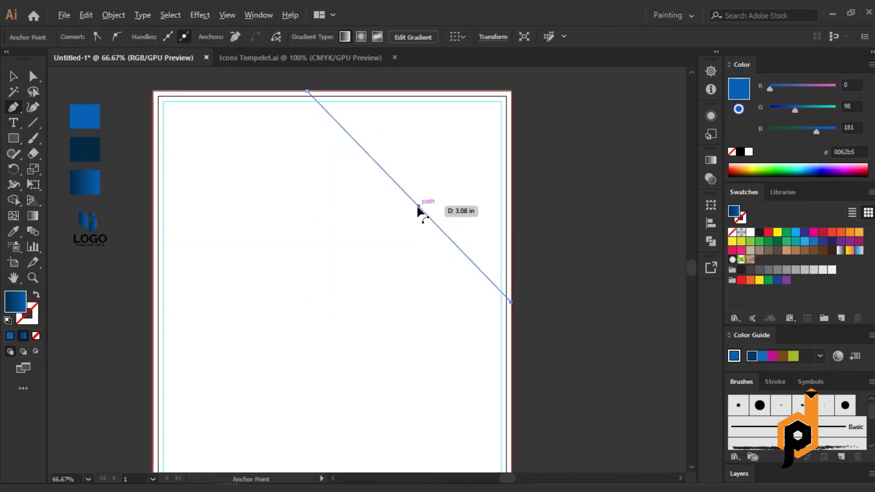
mouse_move(420, 208)
left_mouse_down()
mouse_move(332, 278)
mouse_move(339, 286)
left_mouse_up()
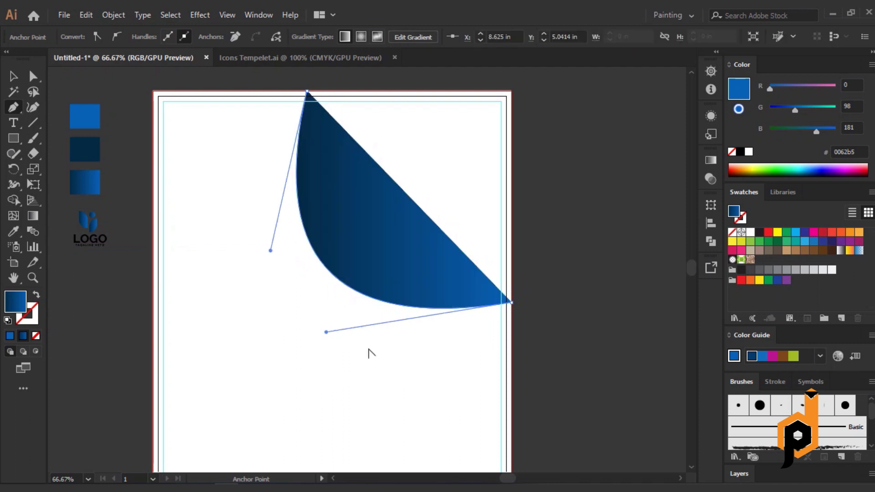
left_click_drag(271, 266, 262, 252)
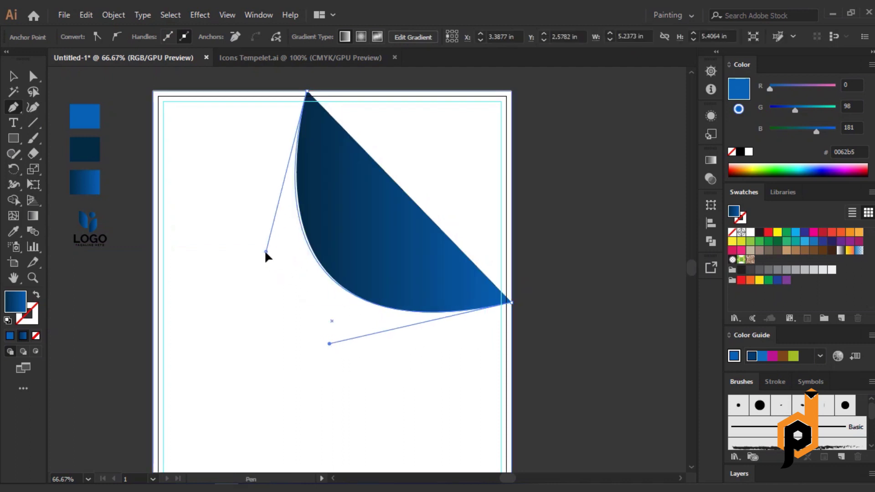
- Swap fill and stroke so only the outline shows, and widen the curve further
left_click(9, 336)
left_click(36, 295)
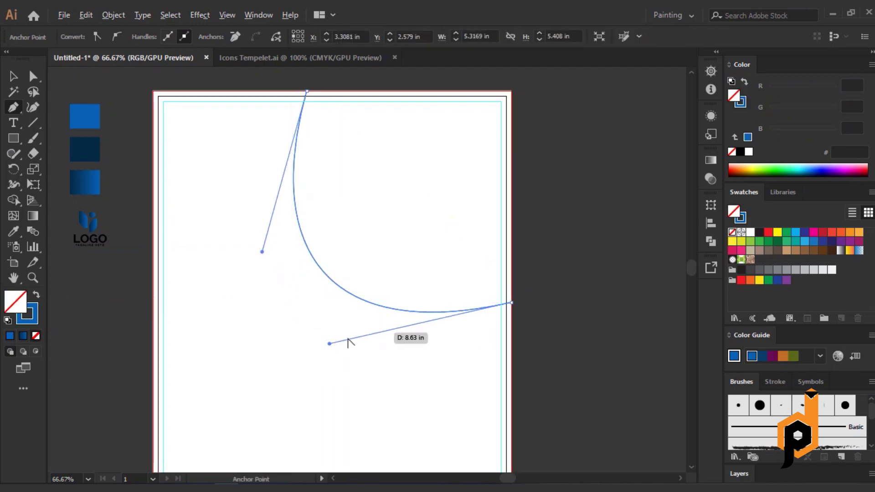
left_click_drag(330, 344, 336, 359)
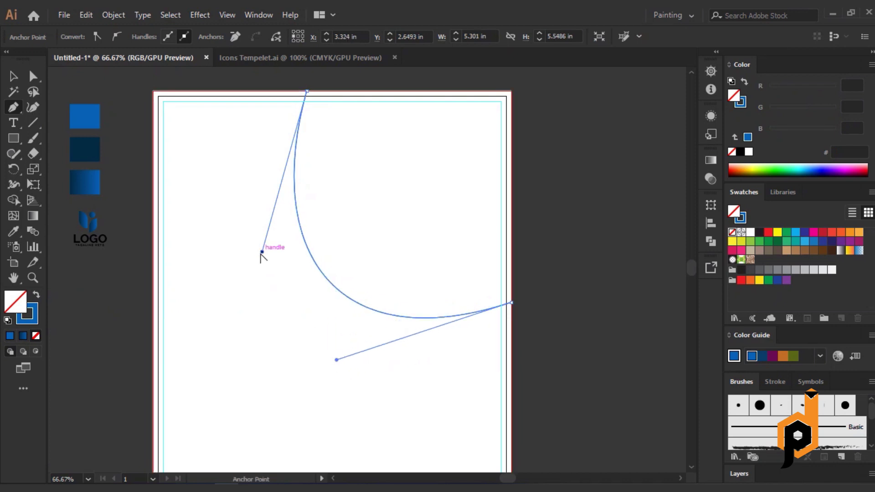
left_click_drag(262, 251, 246, 211)
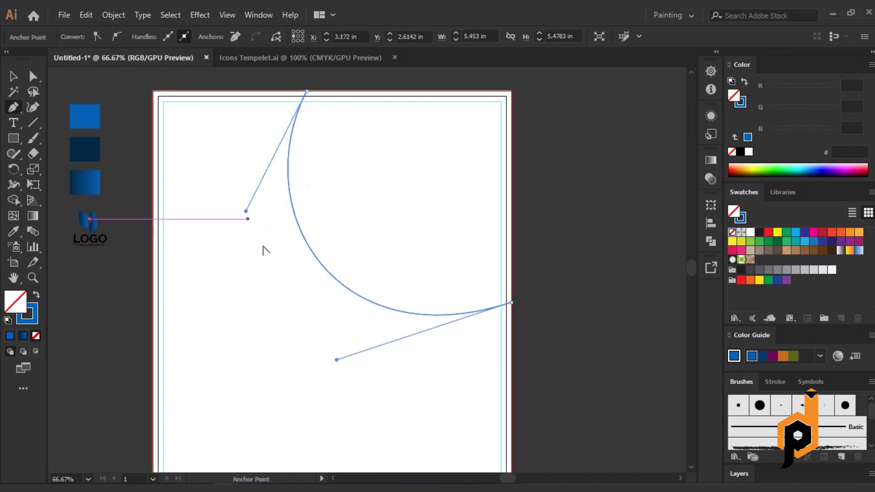
- Close the shape through the artboard's top-right corner and select it
key("p")
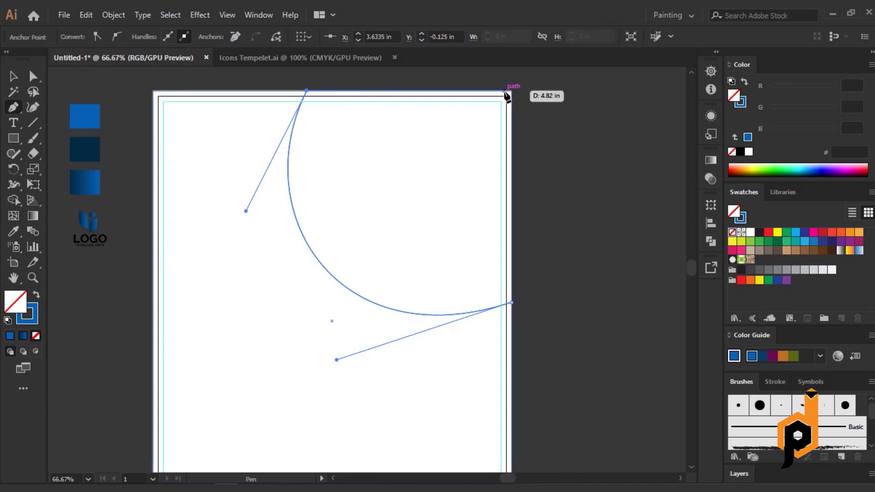
left_click(510, 92)
left_click(512, 302)
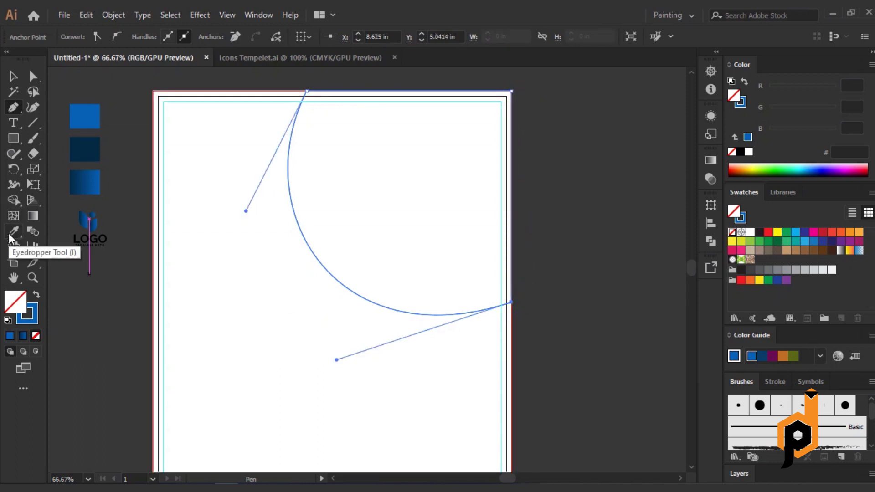
left_click(13, 232)
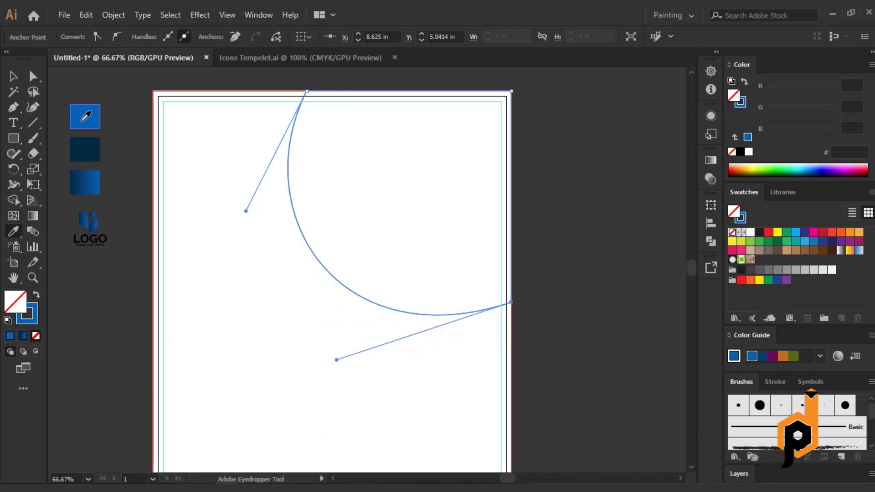
left_click(85, 117)
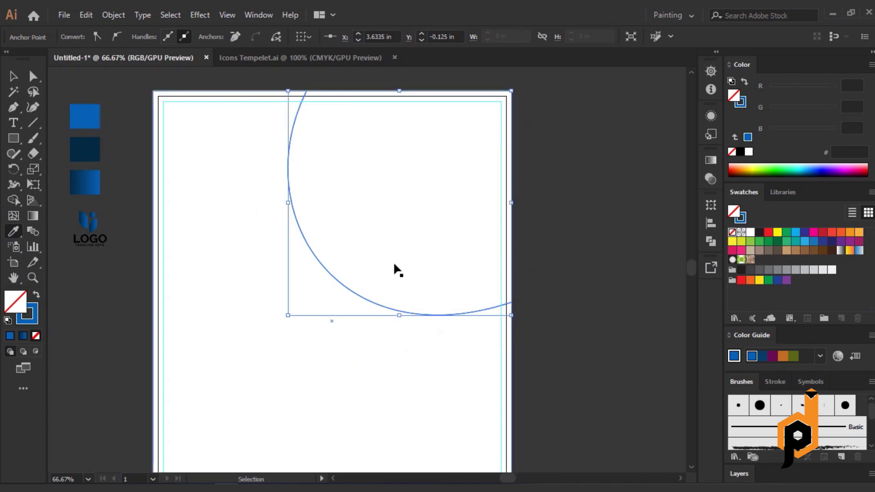
- Reshape the outer curve's upper and lower parts from its top anchor
left_click(12, 107)
left_click(307, 92)
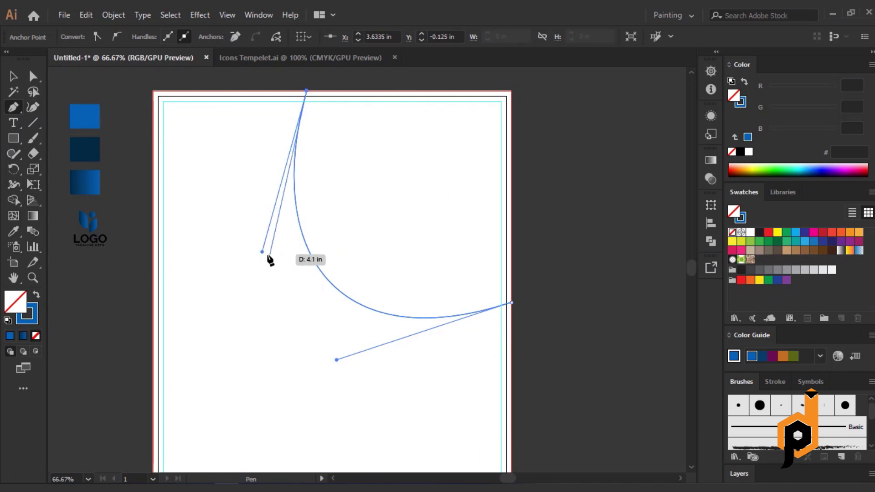
left_click_drag(268, 256, 239, 215)
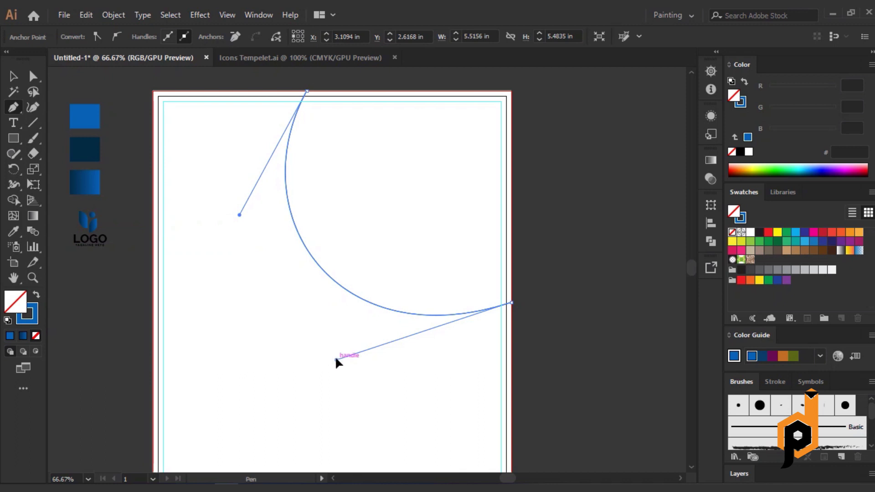
left_click_drag(336, 360, 347, 359)
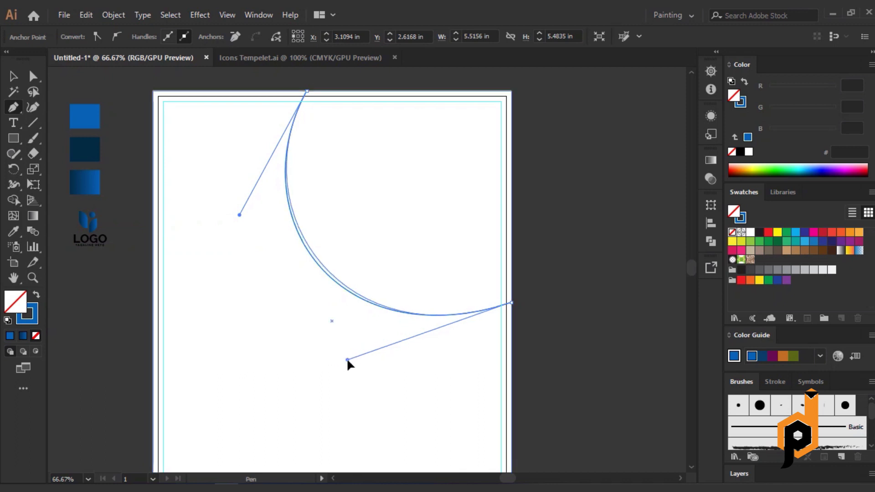
- Draw an inner curve from the top anchor to a higher right-edge point, following the outer arc
left_click(311, 92)
left_click(511, 279)
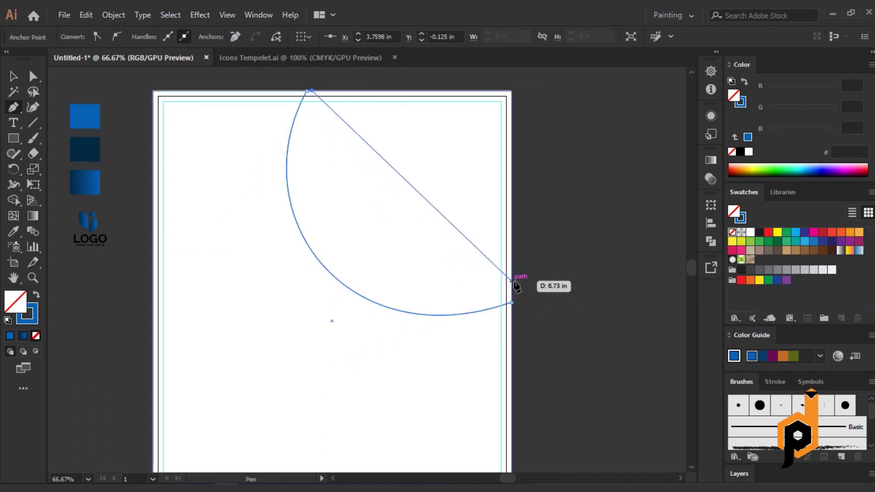
mouse_move(416, 190)
left_mouse_down()
mouse_move(363, 326)
mouse_move(398, 335)
left_mouse_up()
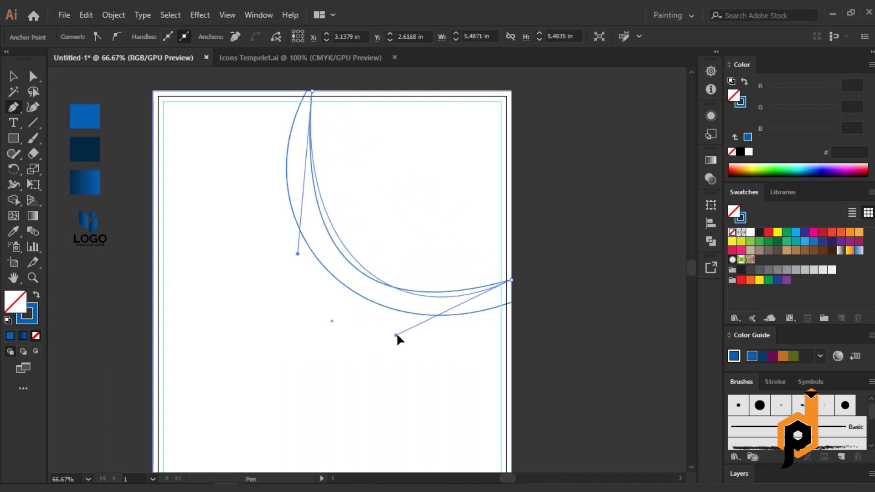
left_click_drag(298, 254, 265, 235)
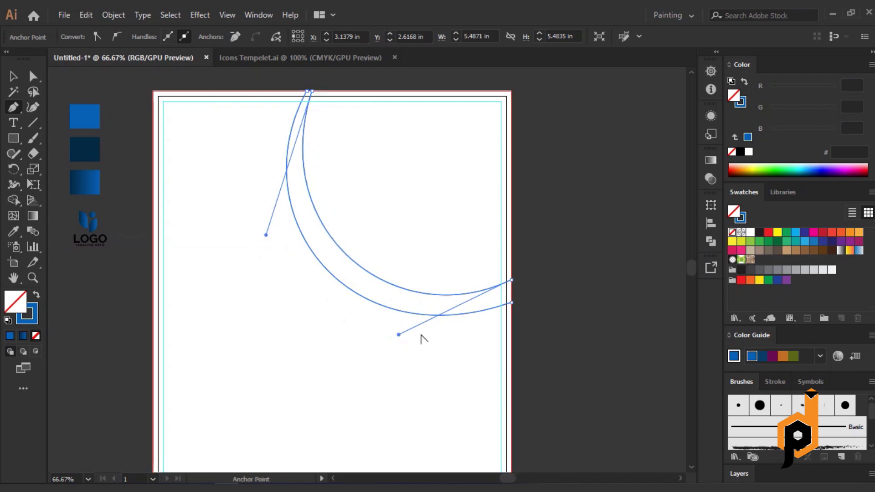
left_click_drag(399, 334, 395, 340)
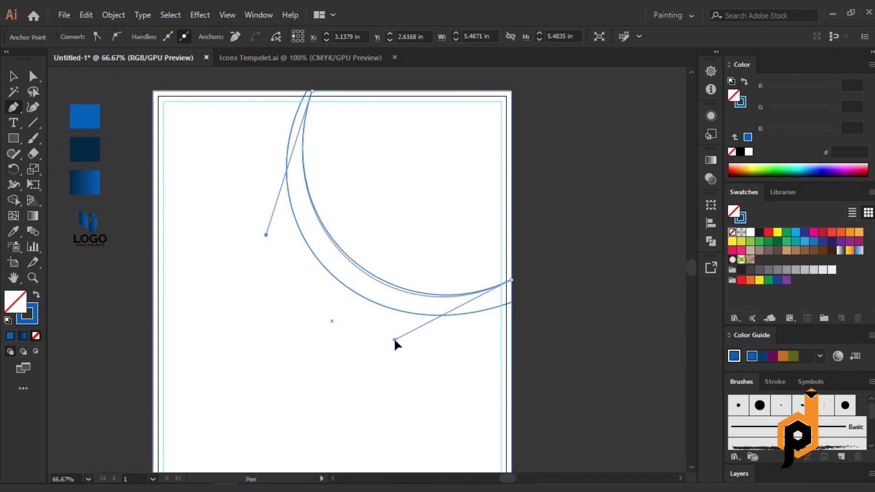
- Nudge the shape's right corner points left with the arrow keys to thin the crescent
left_click(512, 303)
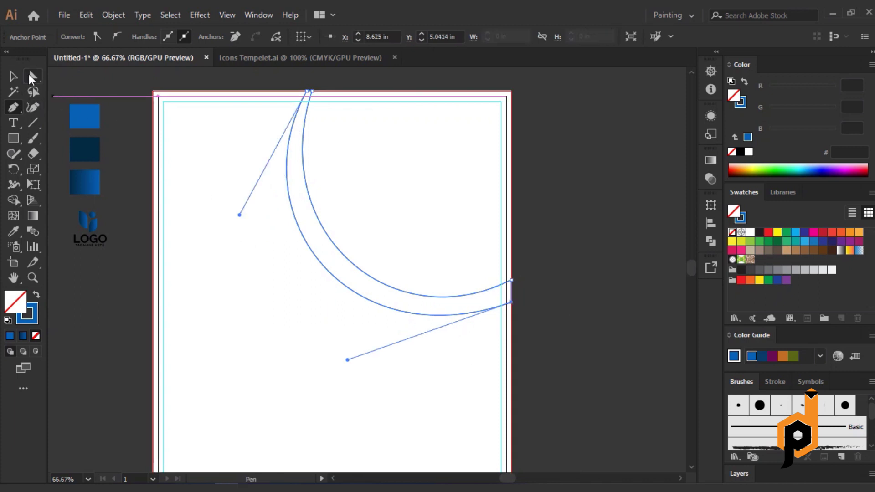
scroll(336, 98, "up", 6)
left_click_drag(241, 127, 461, 240)
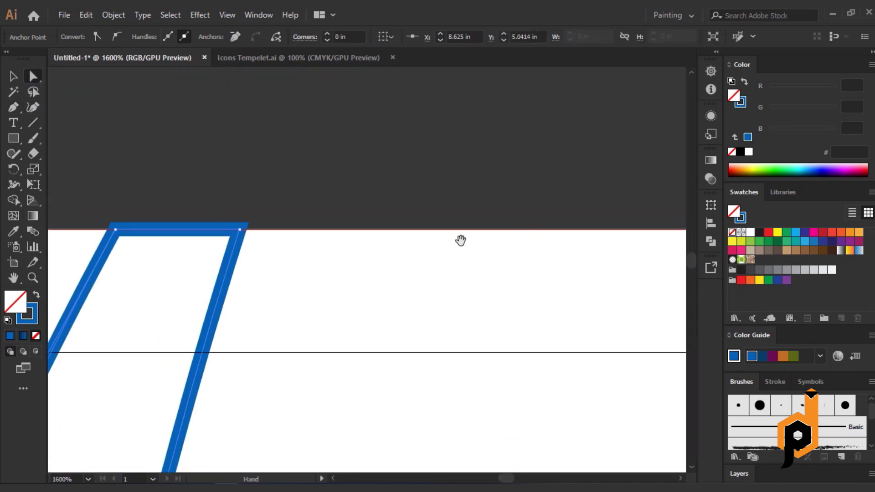
left_click(244, 232)
key("Left")
key("Left")
key("Left")
key("Left")
key("Left")
key("Left")
key("Left")
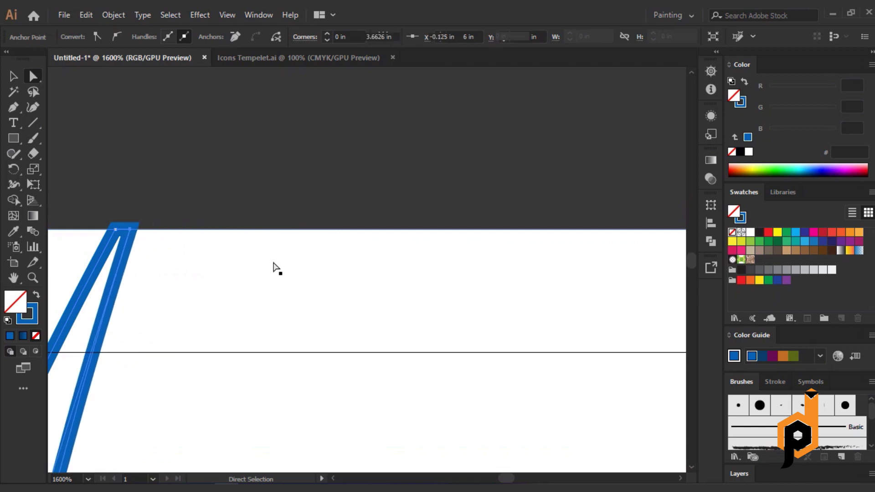
key("Left")
scroll(224, 263, "down", 6)
scroll(289, 254, "down", 4)
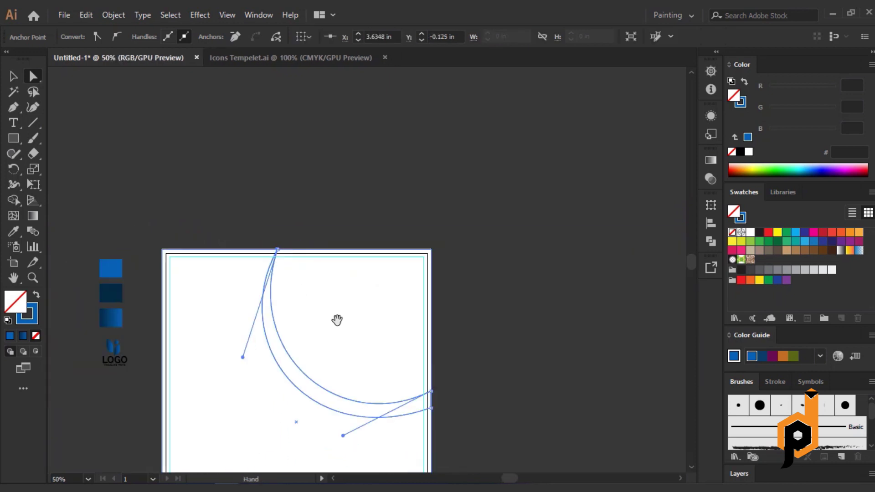
scroll(336, 319, "up", 1)
- Start a new Pen path at the artboard's left edge, undoing a misplaced first curve
key("v")
left_click(109, 130)
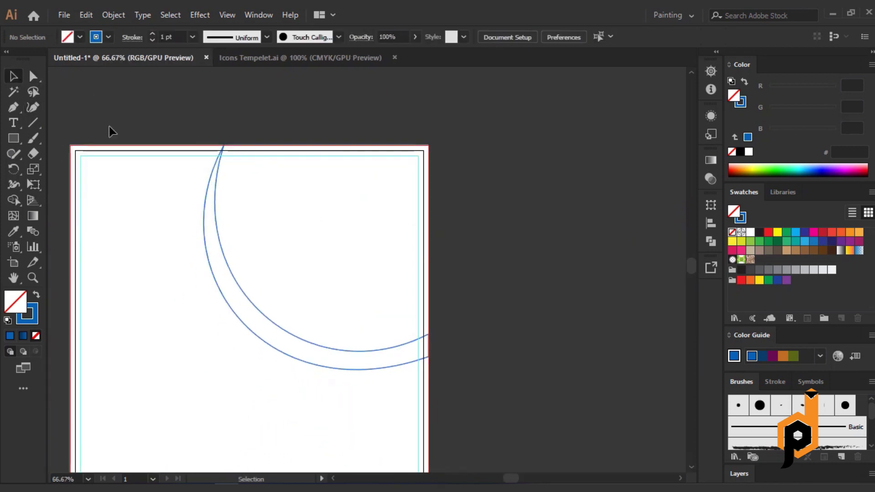
scroll(234, 211, "left", 3)
scroll(264, 257, "left", 3)
left_click(13, 108)
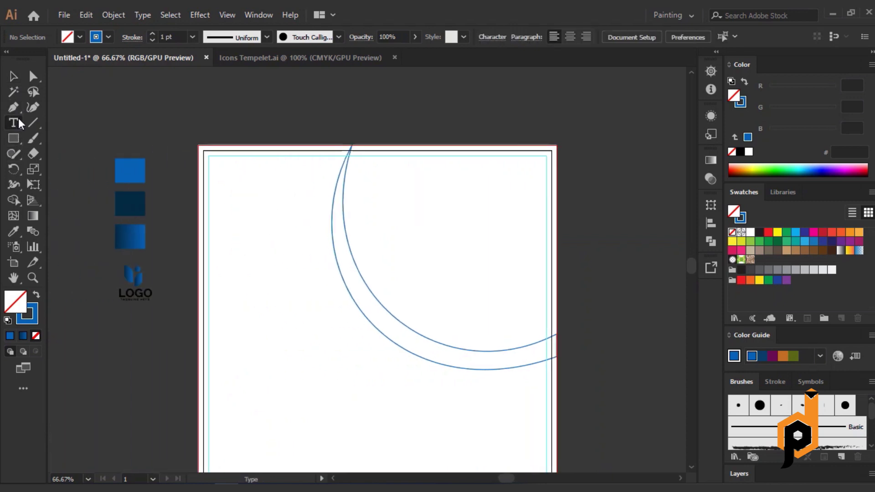
left_click(197, 301)
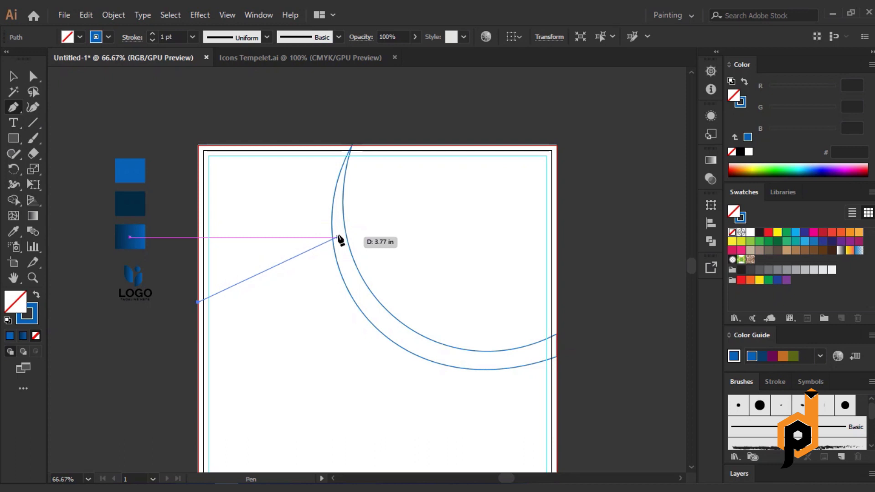
left_click(339, 238)
left_click_drag(280, 271, 295, 302)
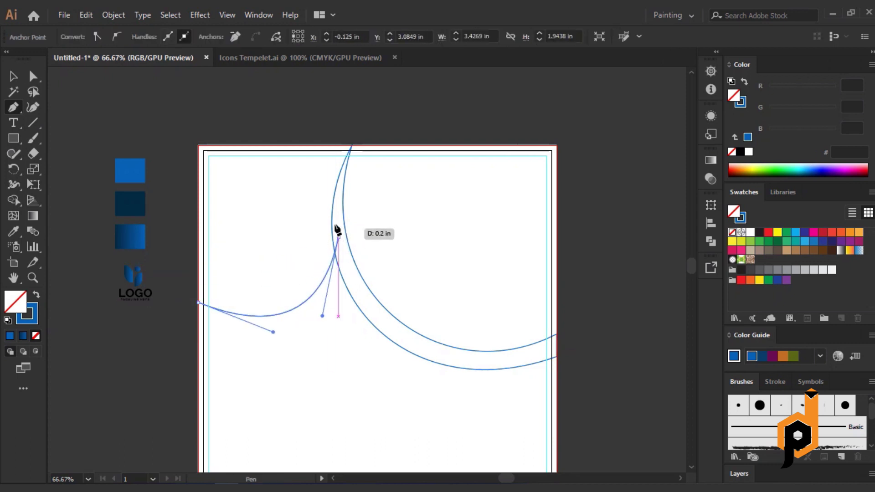
key("ctrl+z")
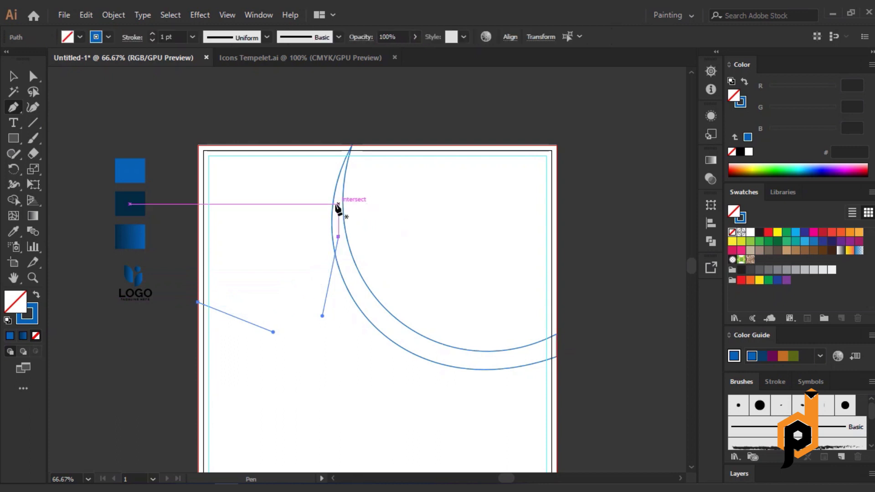
key("ctrl+z")
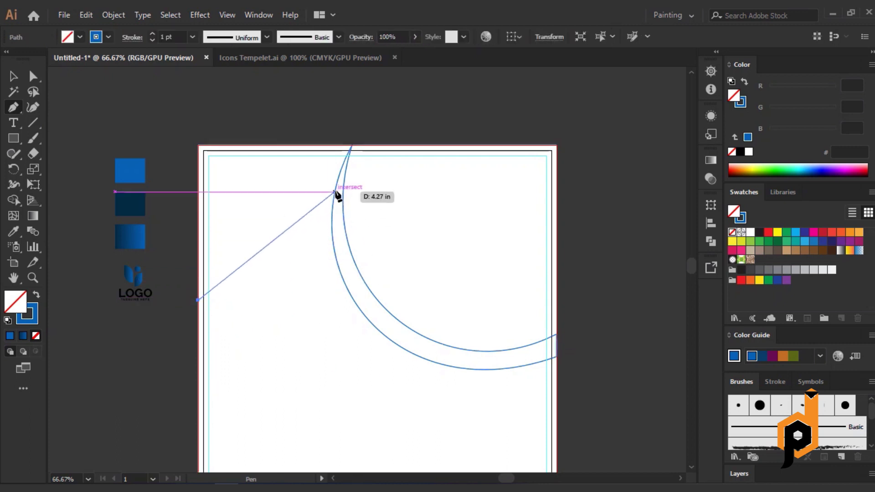
- Curve the path from the left edge up to where the crescent curves meet
left_click(335, 192)
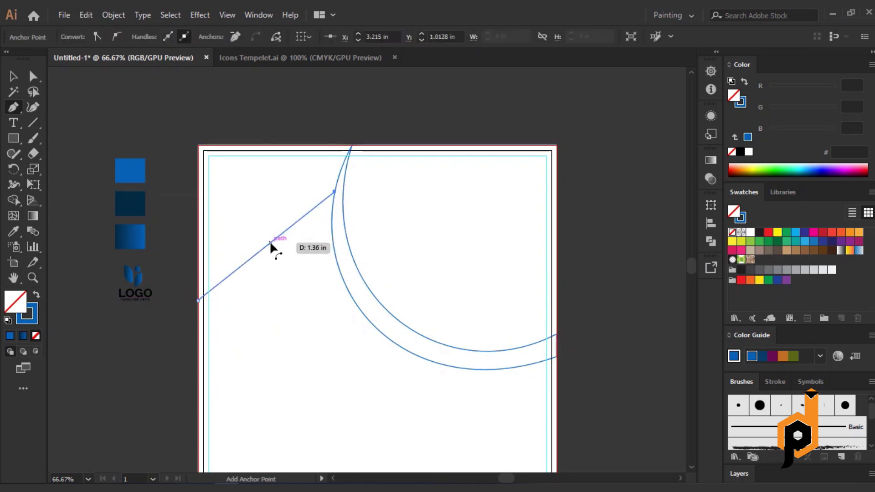
left_click_drag(199, 299, 297, 296)
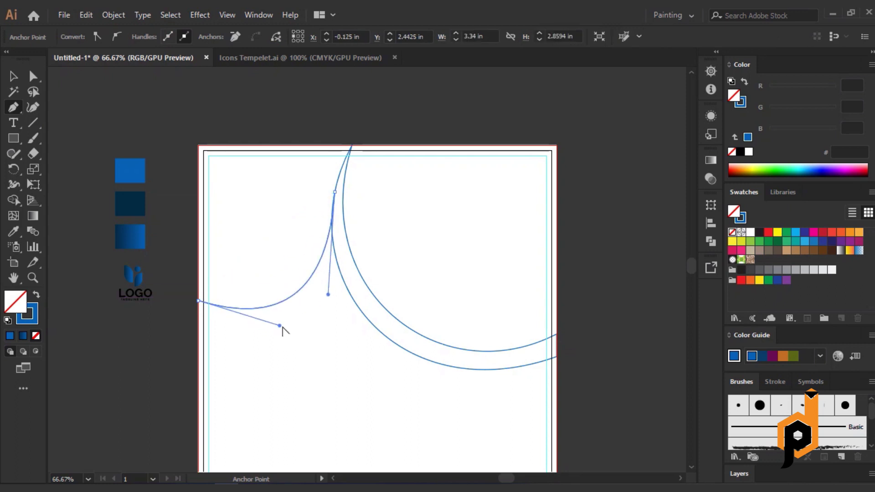
left_click_drag(278, 332, 262, 337)
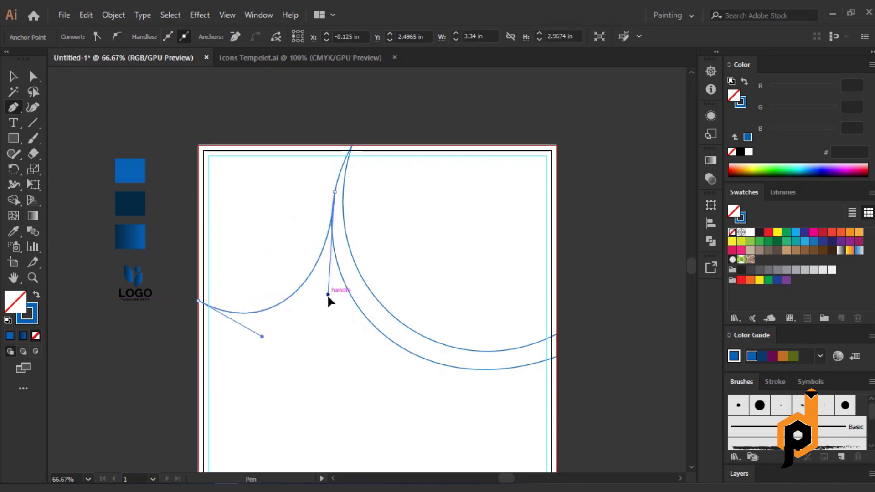
left_click_drag(328, 294, 335, 297)
left_click_drag(262, 337, 272, 337)
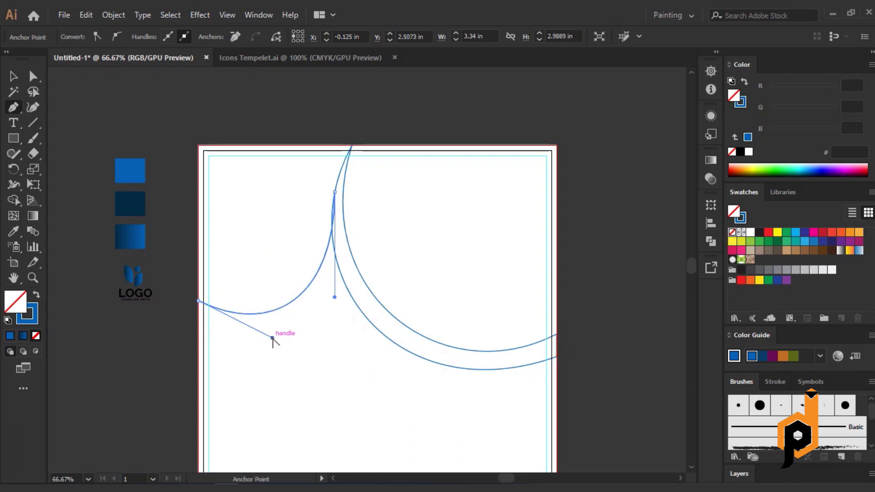
left_click_drag(334, 296, 329, 297)
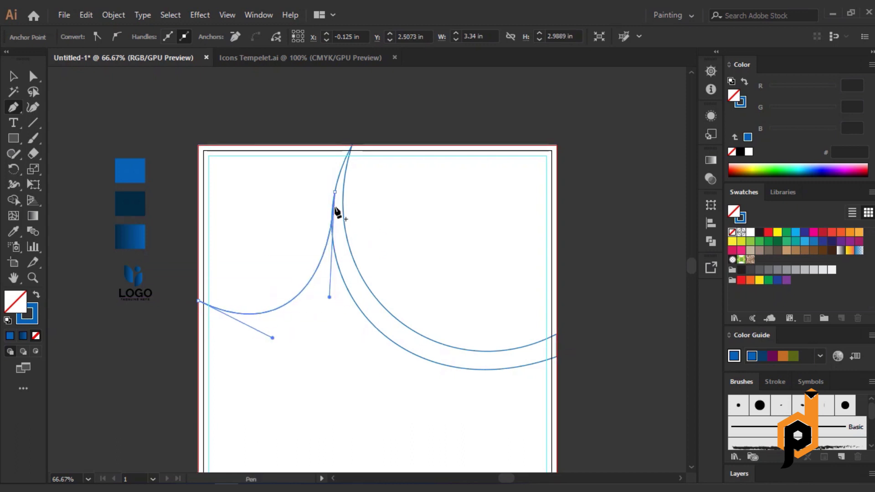
left_click_drag(335, 191, 368, 171)
- Zoom in on the top junction and refine its direction handles
key("ctrl+equal")
key("ctrl+equal")
key("ctrl+equal")
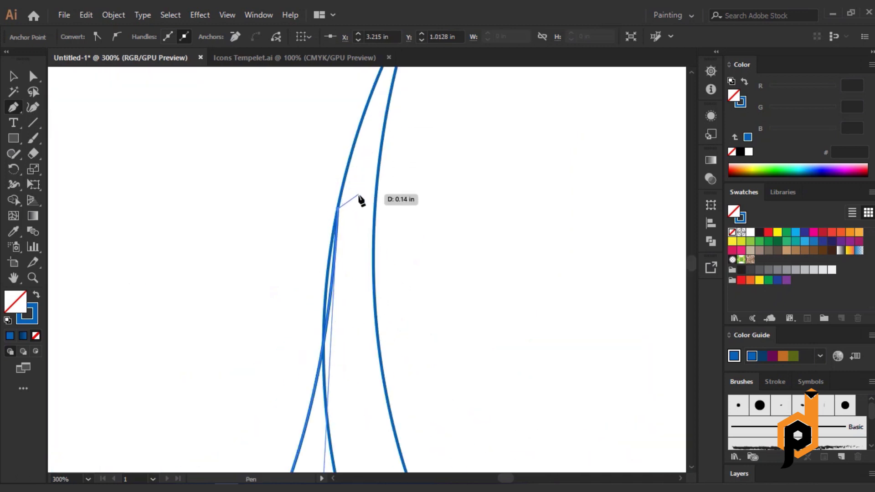
key("ctrl+equal")
key("ctrl+equal")
key("ctrl+equal")
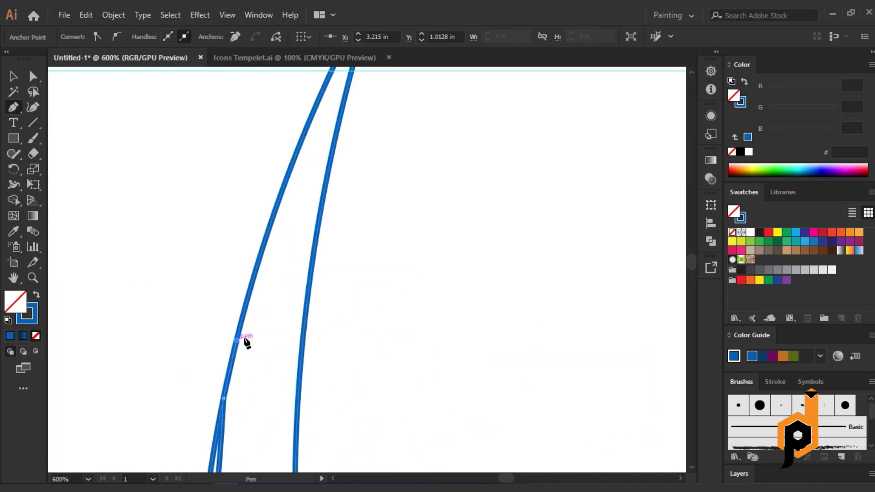
left_click_drag(314, 318, 324, 380)
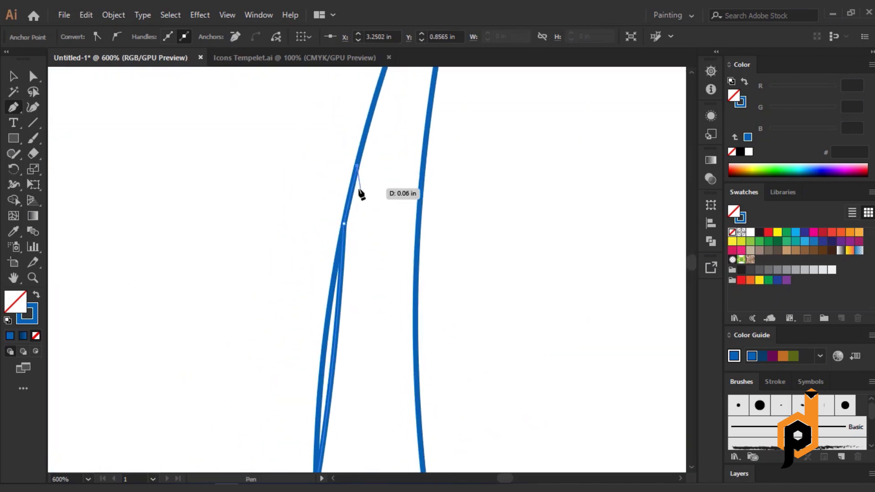
mouse_move(357, 192)
left_mouse_down()
mouse_move(305, 299)
mouse_move(331, 296)
left_mouse_up()
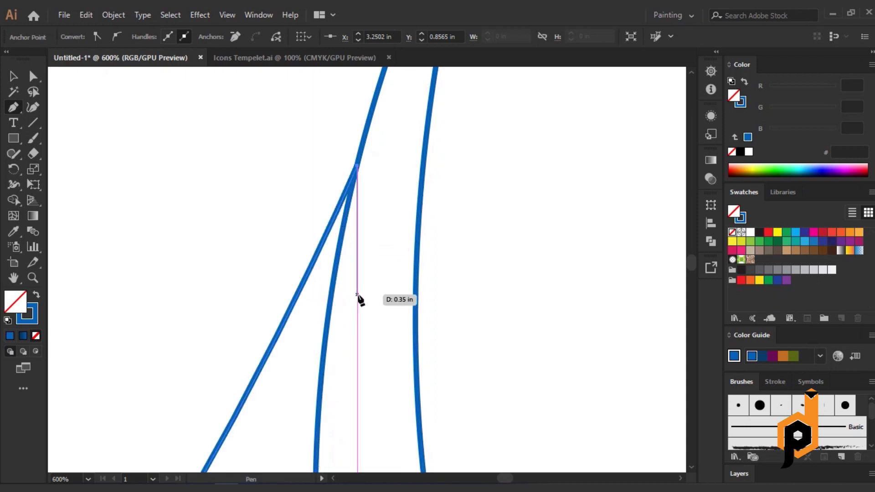
key("ctrl+minus")
key("ctrl+minus")
key("ctrl+minus")
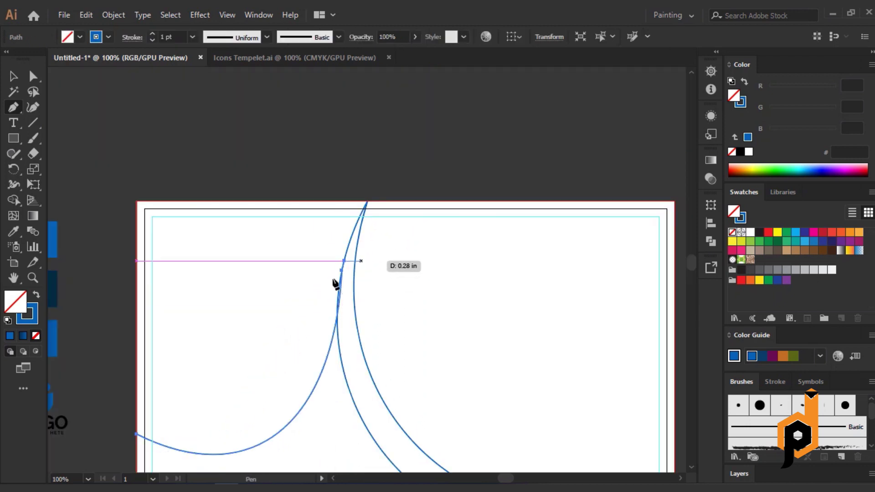
mouse_move(355, 244)
left_mouse_down()
mouse_move(368, 253)
mouse_move(358, 272)
left_mouse_up()
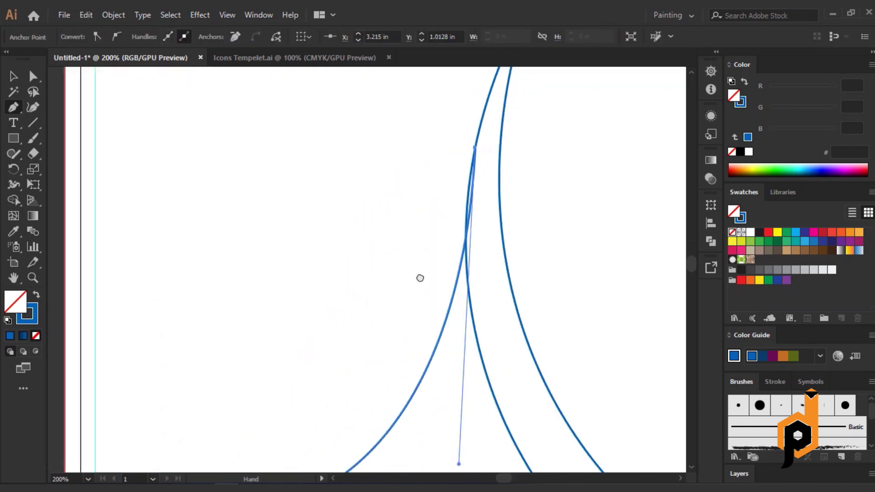
- Curve the closing segment so it runs parallel to the left sweep
mouse_move(306, 350)
left_mouse_down()
mouse_move(169, 377)
mouse_move(160, 357)
left_mouse_up()
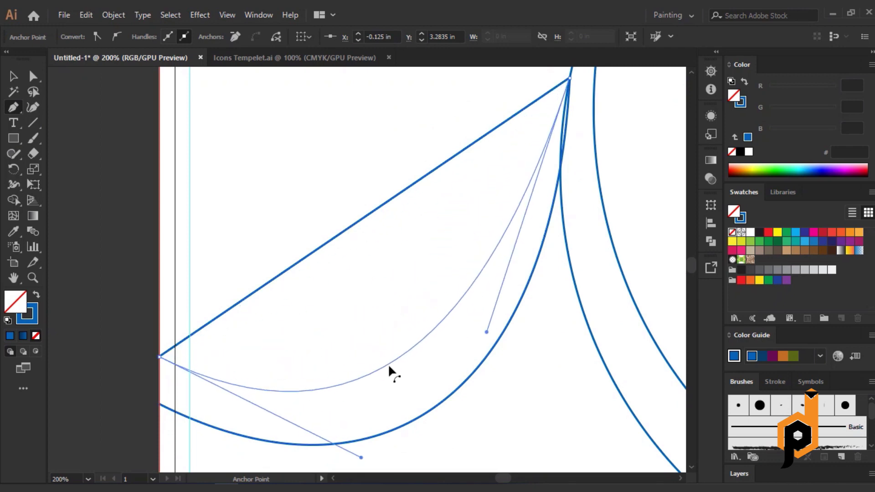
left_click_drag(338, 248, 393, 373)
left_click_drag(488, 340, 502, 344)
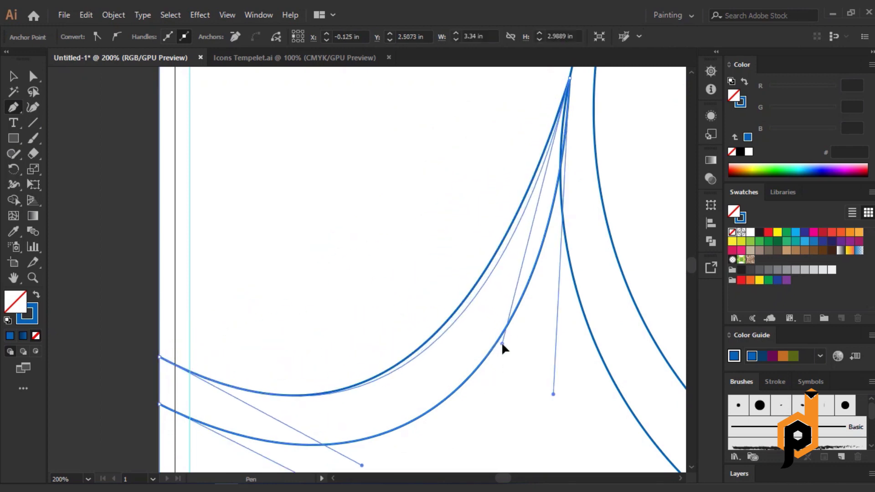
left_click_drag(365, 465, 333, 470)
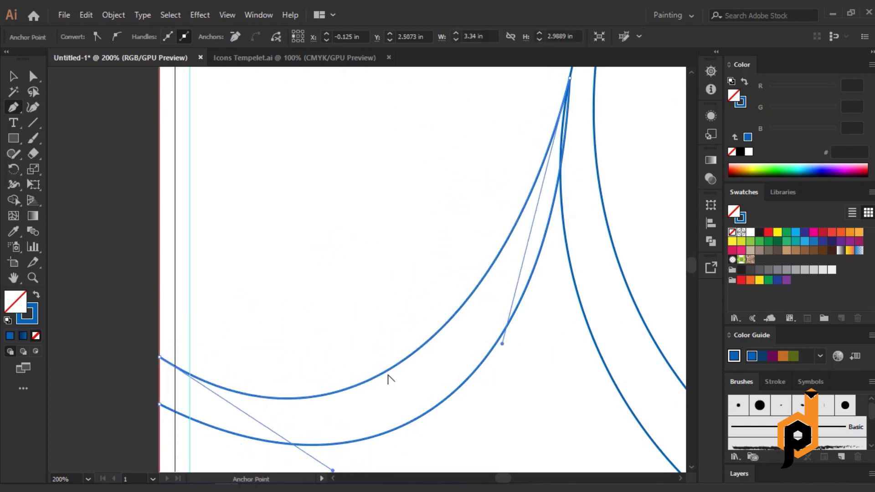
left_click_drag(502, 345, 518, 347)
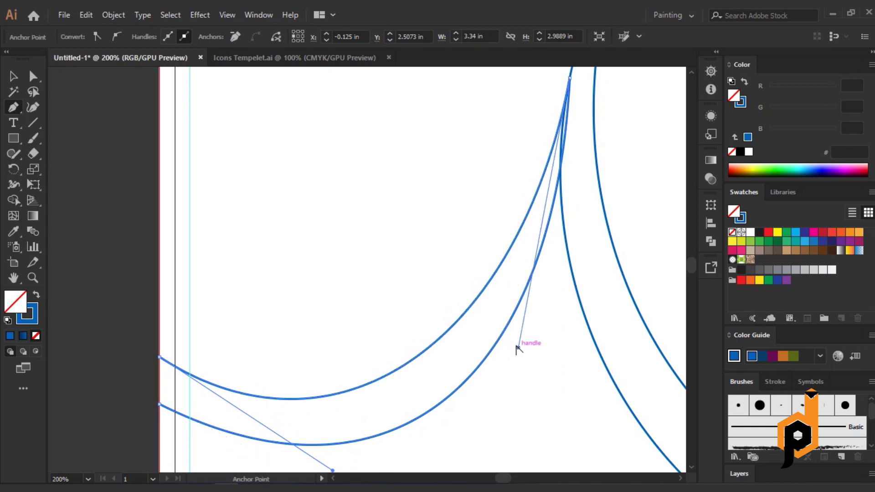
- Fine-tune the upper curve and the handle at the top joining point
scroll(351, 385, "down", 1)
left_click_drag(333, 455, 344, 458)
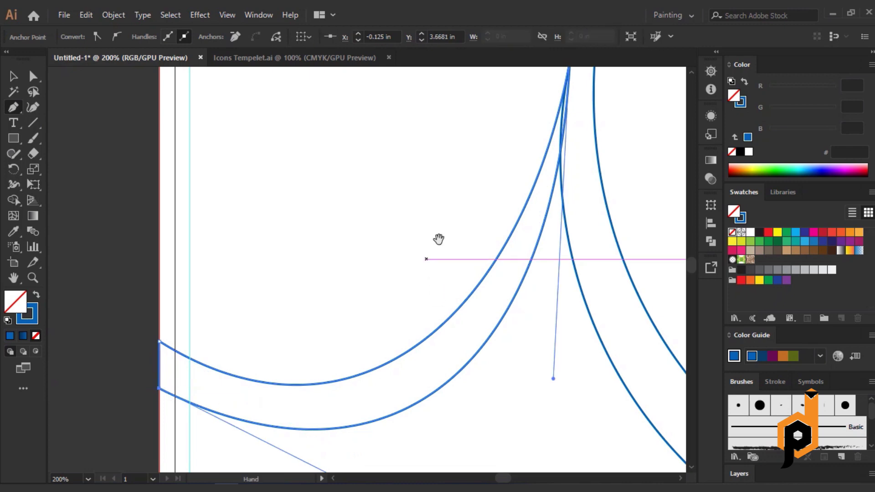
left_click_drag(440, 240, 251, 341)
scroll(396, 206, "up", 1)
scroll(395, 205, "up", 1)
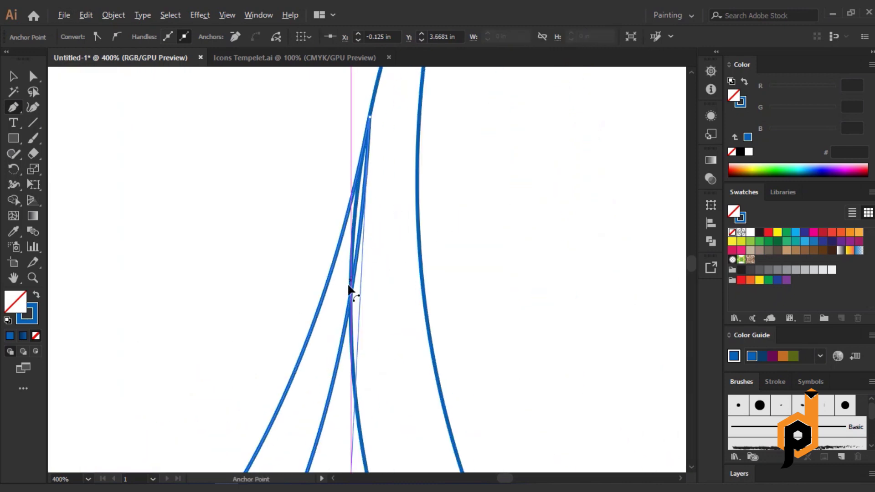
scroll(410, 318, "down", 1)
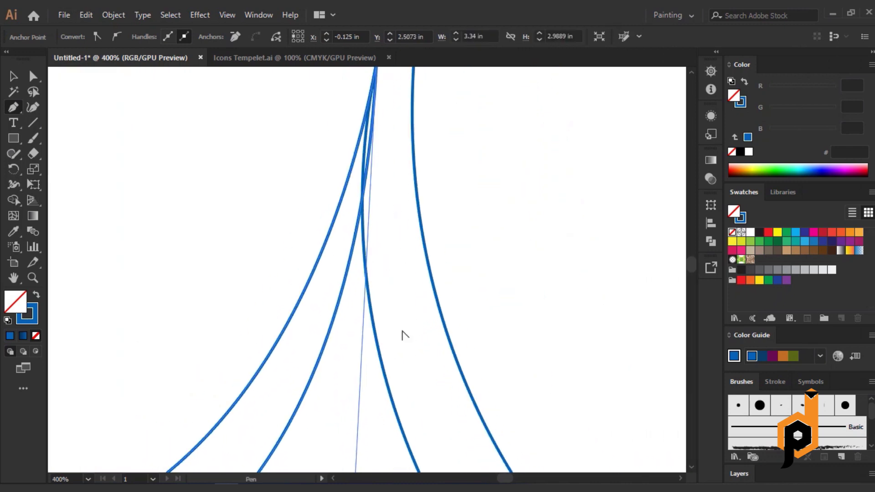
scroll(403, 334, "down", 1)
left_click_drag(368, 407, 373, 404)
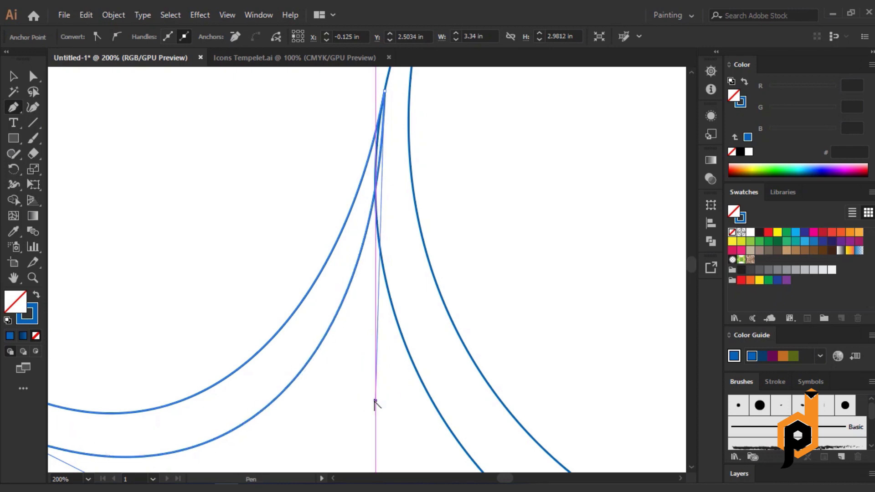
scroll(373, 403, "down", 1)
- Switch to the Selection tool (V) and select the left band and background
left_click(13, 76)
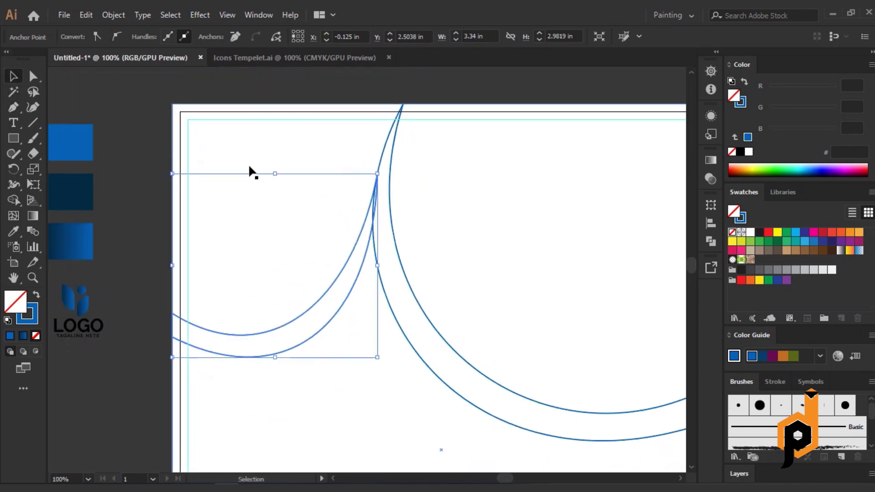
left_click(262, 173)
left_click(349, 292)
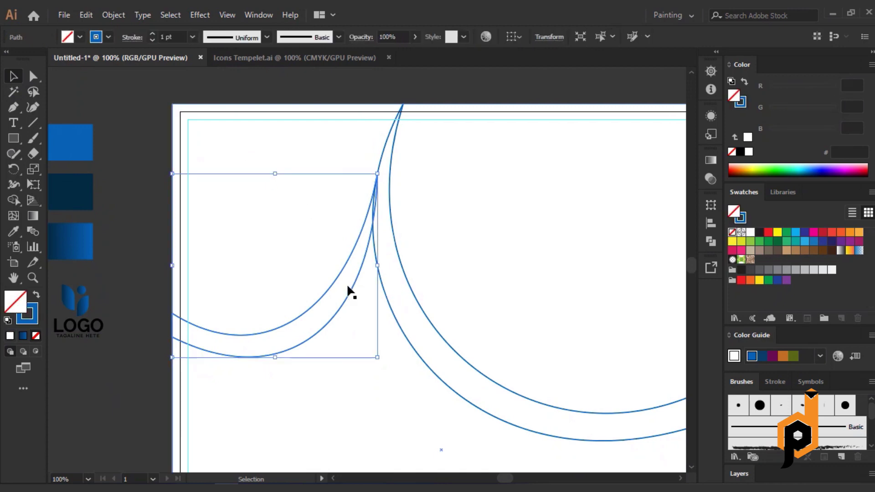
left_click(417, 317)
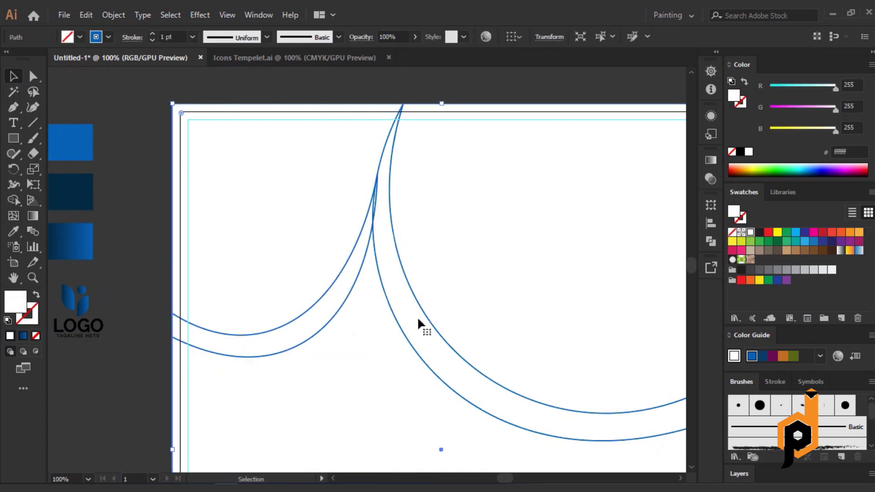
scroll(400, 309, "down", 1)
- Fill the right crescent solid blue and place a copy beside the page
left_click_drag(329, 312, 239, 322)
left_click(314, 286)
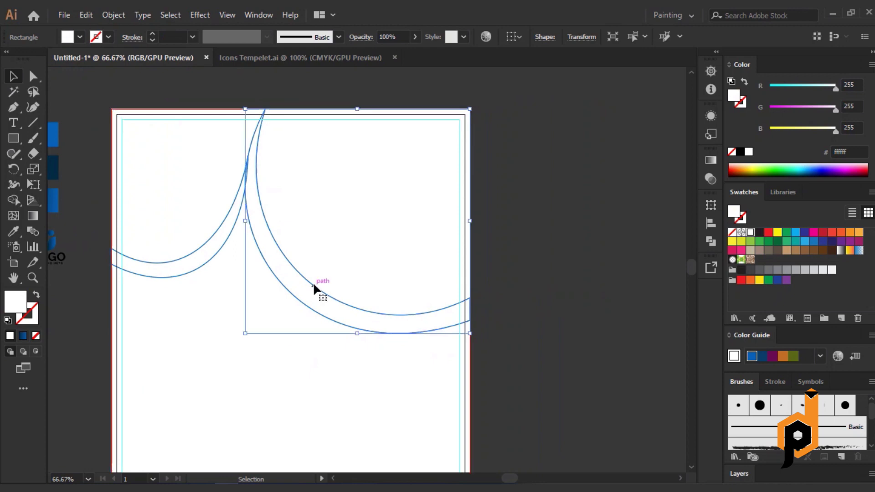
left_click(36, 295)
left_click(229, 378)
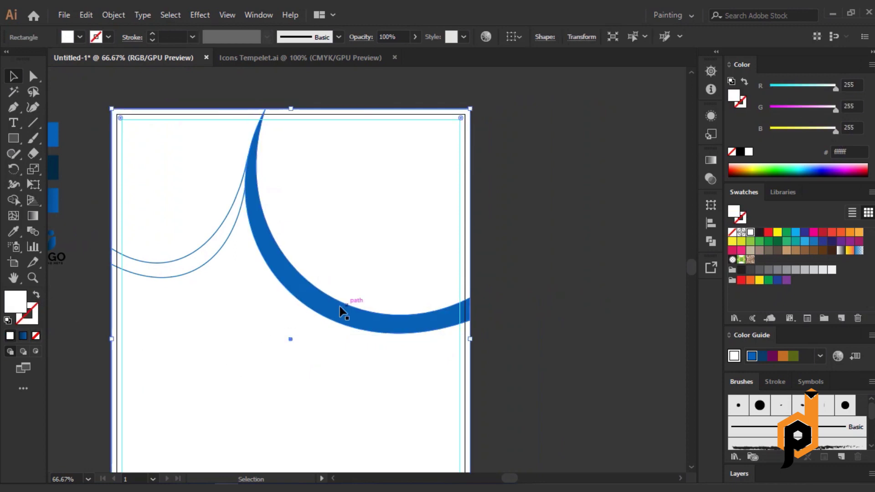
left_click_drag(336, 359, 272, 353)
left_click_drag(288, 323, 579, 308)
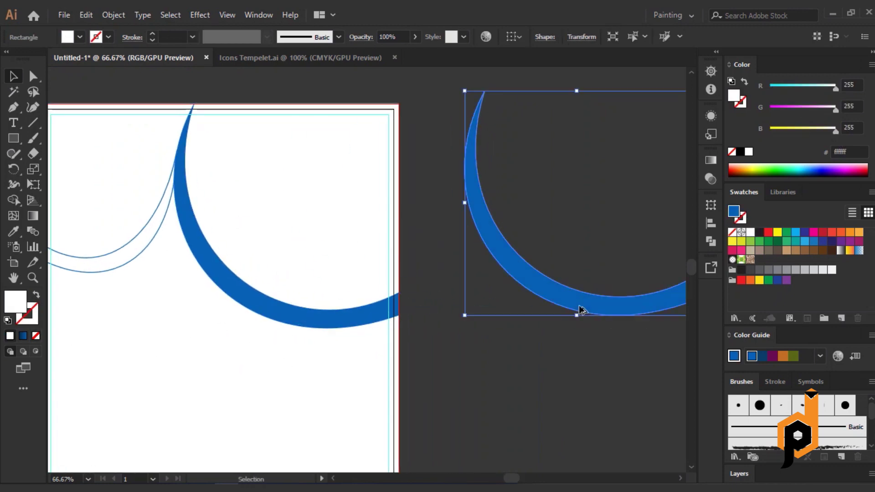
left_click(508, 406)
left_click_drag(508, 407, 318, 400)
- Pen-draw a curved cutting line across the crescent copy from its top tip to lower end
left_click(13, 107)
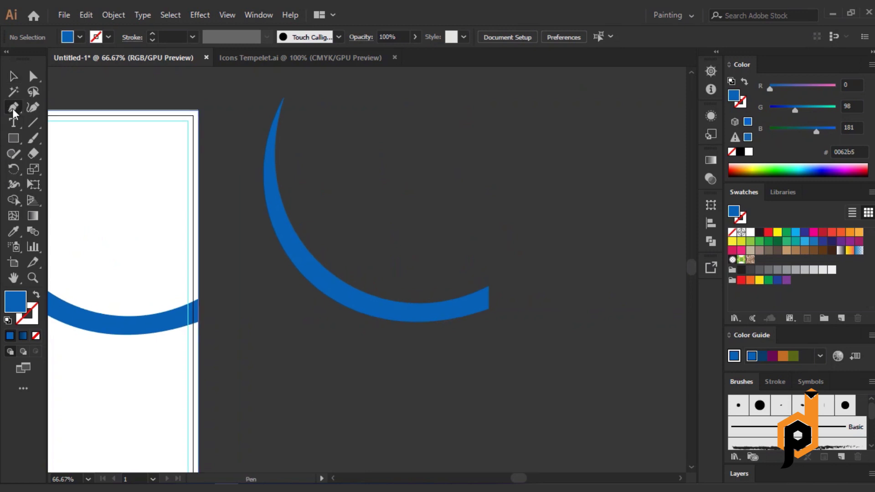
scroll(299, 251, "up", 1, "alt")
scroll(283, 219, "up", 3)
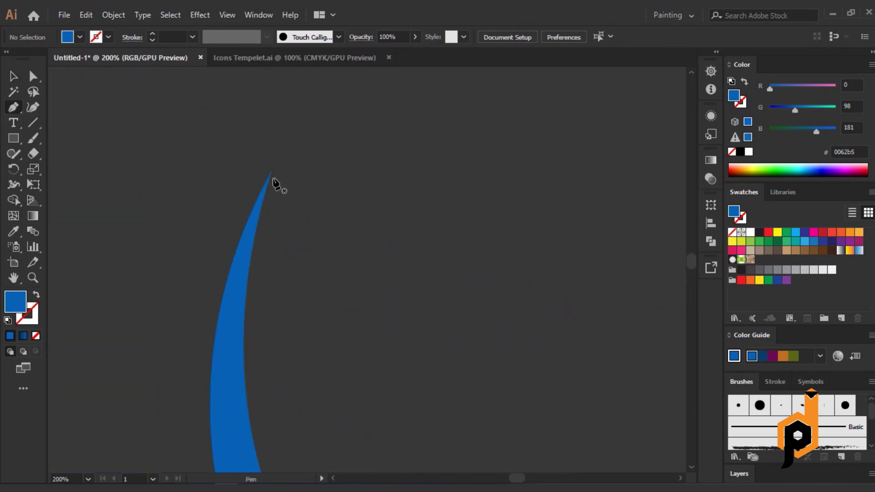
left_click(270, 172)
scroll(326, 313, "down", 2, "alt")
scroll(326, 314, "up", 1, "alt")
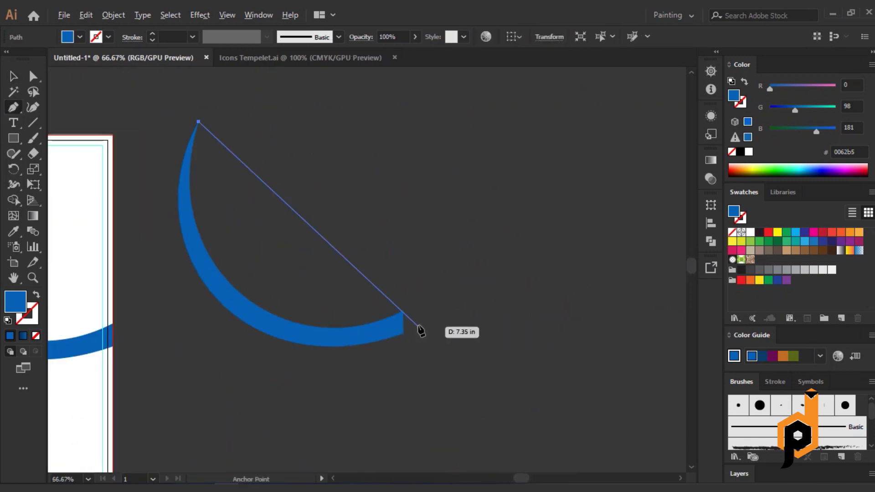
left_click(405, 325)
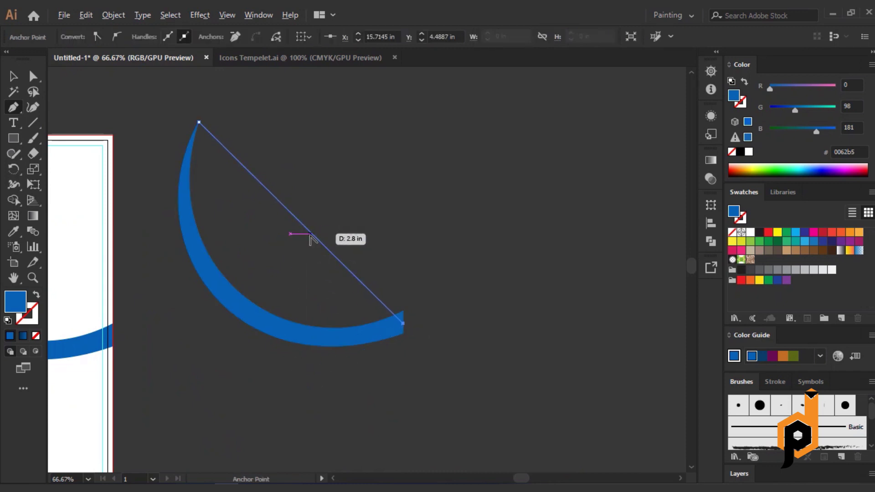
mouse_move(309, 235)
left_mouse_down()
mouse_move(169, 277)
mouse_move(166, 289)
mouse_move(152, 271)
left_mouse_up()
key("shift+x")
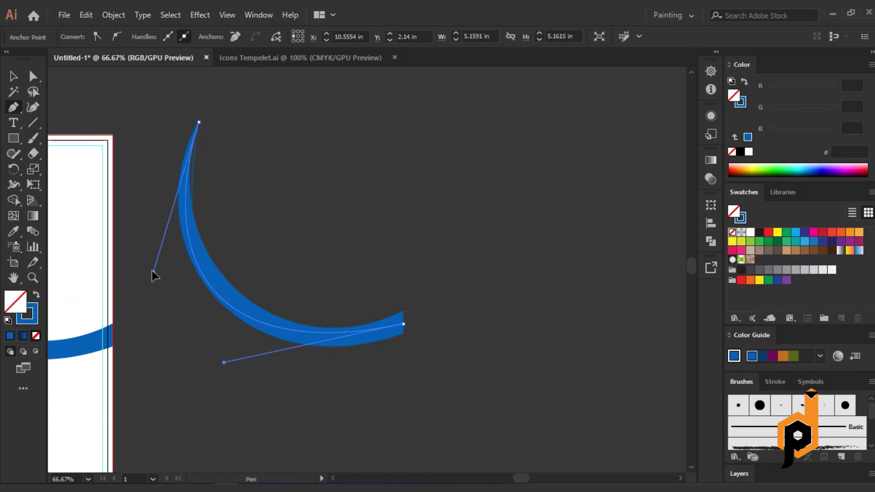
left_click_drag(223, 364, 252, 378)
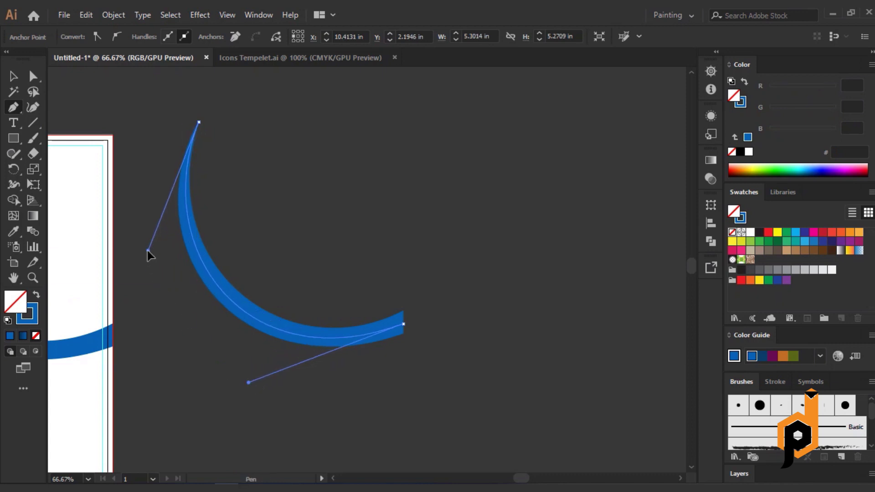
left_click_drag(146, 251, 146, 247)
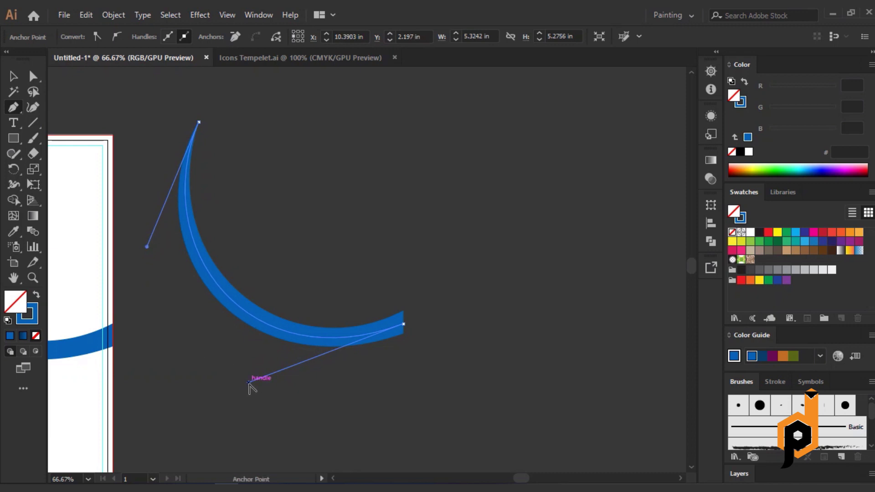
left_click_drag(248, 382, 243, 379)
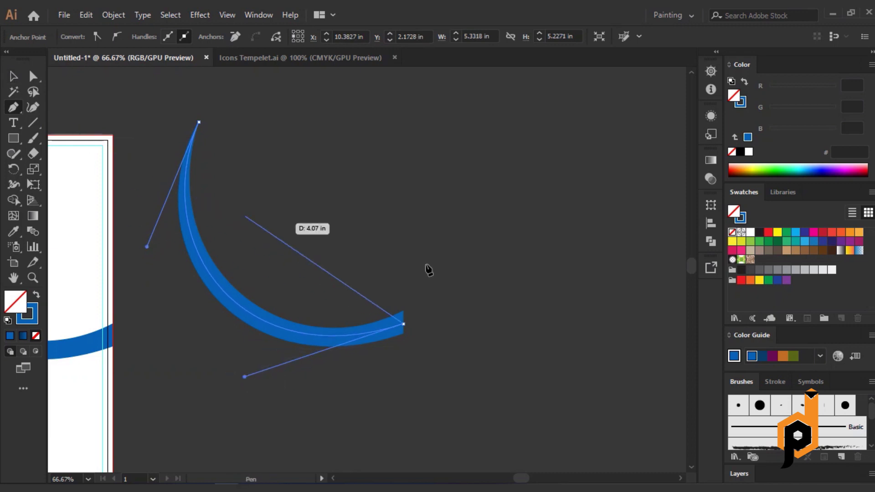
- Divide the crescent with Pathfinder and ungroup the resulting pieces
left_click(13, 76)
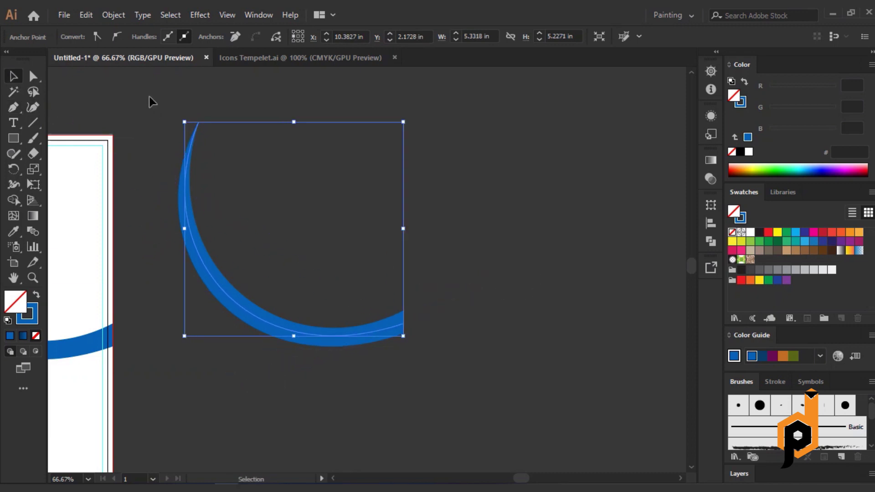
left_click(712, 241)
left_click(563, 268)
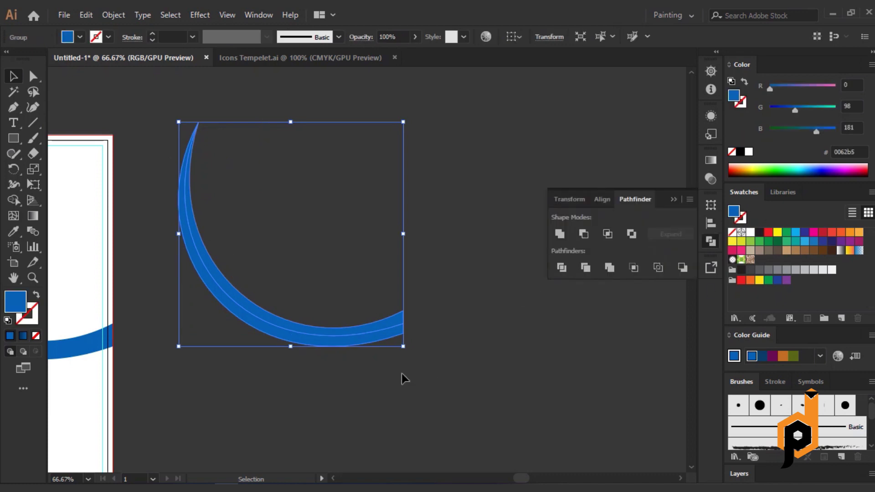
left_click(401, 373)
right_click(367, 328)
left_click(401, 211)
left_click(383, 399)
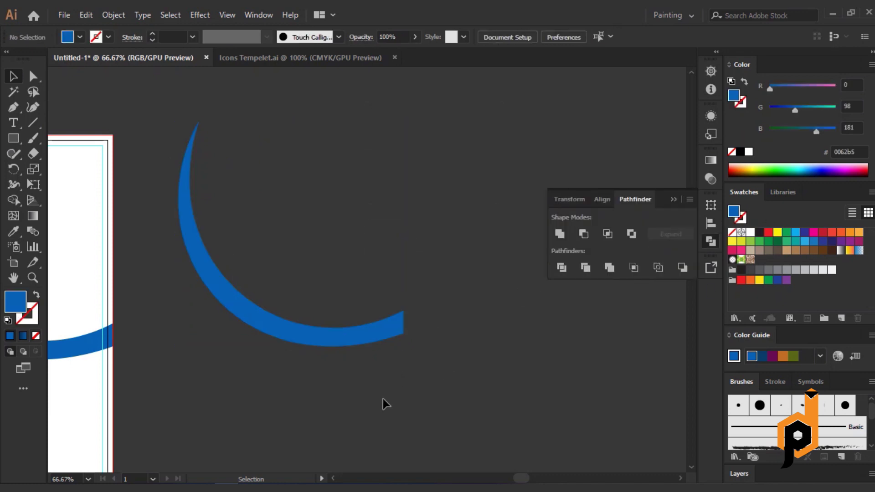
- Move the thick crescent piece onto the flyer page and deselect
left_click_drag(273, 390, 451, 365)
left_click(455, 315)
left_click_drag(486, 321, 195, 334)
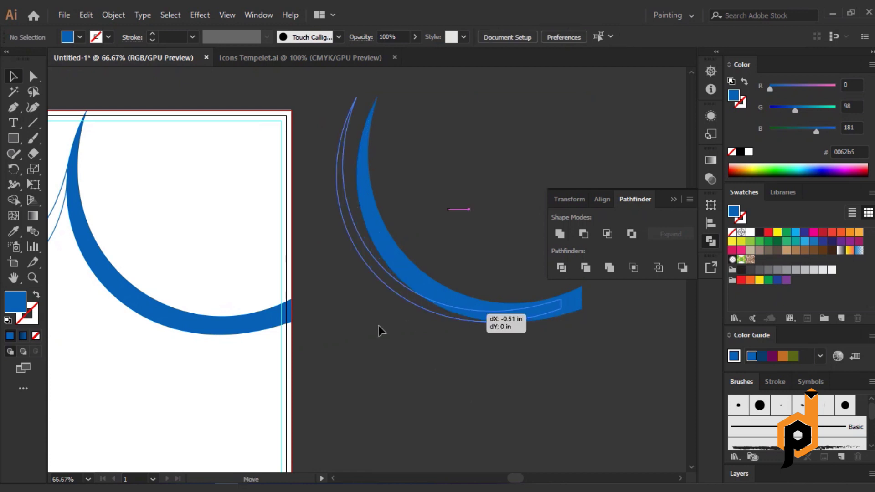
left_click(338, 403)
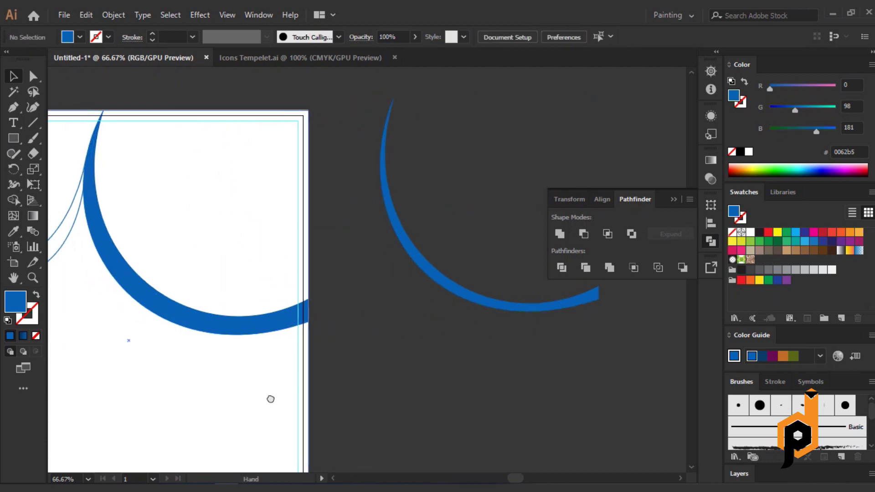
- Move the thin outline off the page beside the logo and swap fill and stroke
mouse_move(133, 283)
left_mouse_down()
mouse_move(338, 303)
mouse_move(87, 381)
left_mouse_up()
left_click(330, 298)
left_click_drag(280, 403, 460, 400)
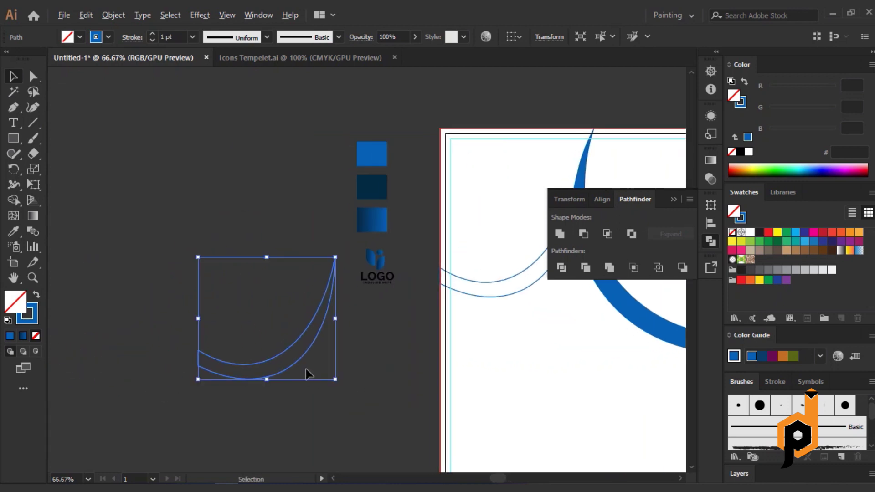
left_click(18, 106)
key("ctrl+shift+a")
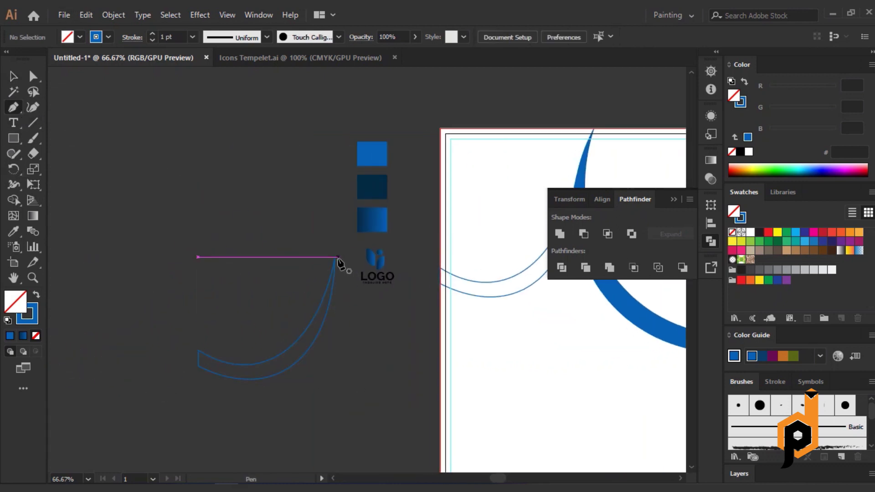
key("shift+x")
- Fill the crescent blue, then Pen-draw a curve along its inner edge from tip to tip
scroll(335, 283, "up", 1)
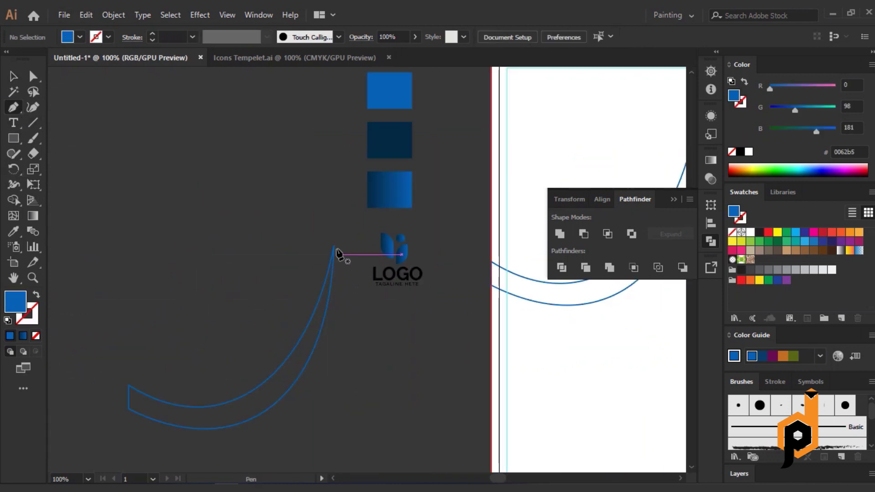
left_click(130, 387, "ctrl")
left_click(37, 295)
left_click(132, 330, "ctrl")
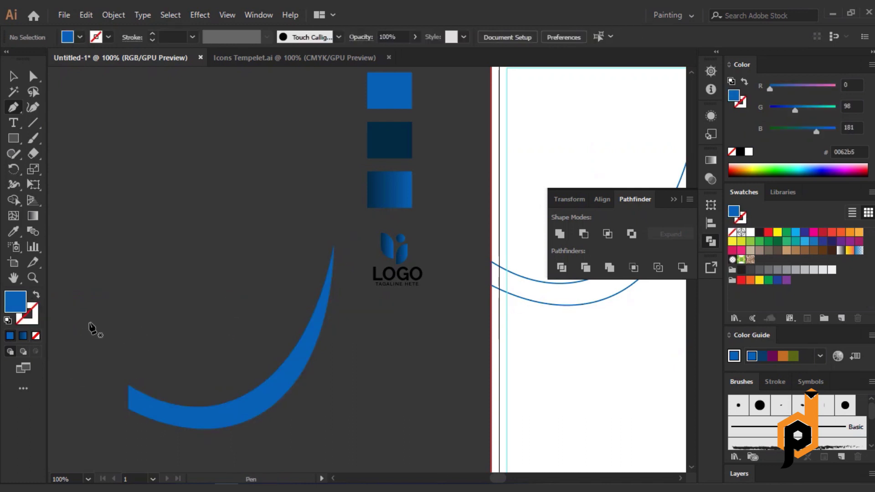
left_click(37, 294)
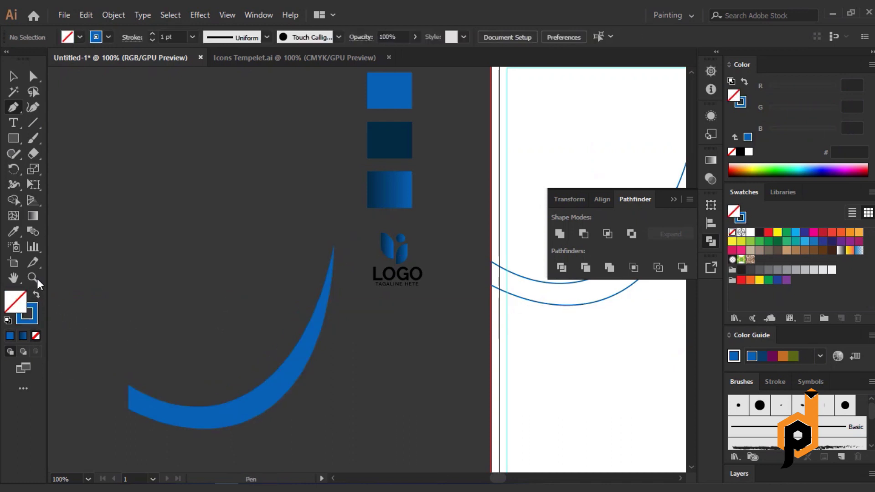
left_click(334, 245)
left_click_drag(129, 398, 236, 463)
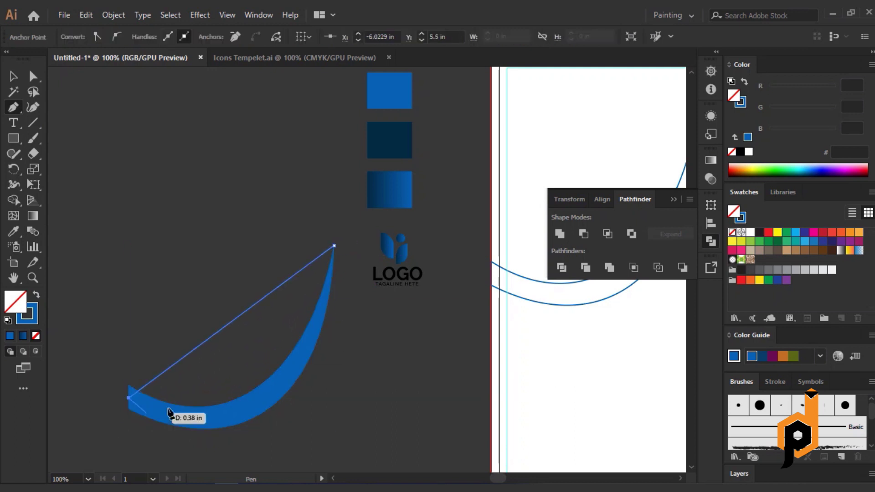
mouse_move(255, 407)
left_mouse_down()
mouse_move(305, 396)
mouse_move(317, 374)
left_mouse_up()
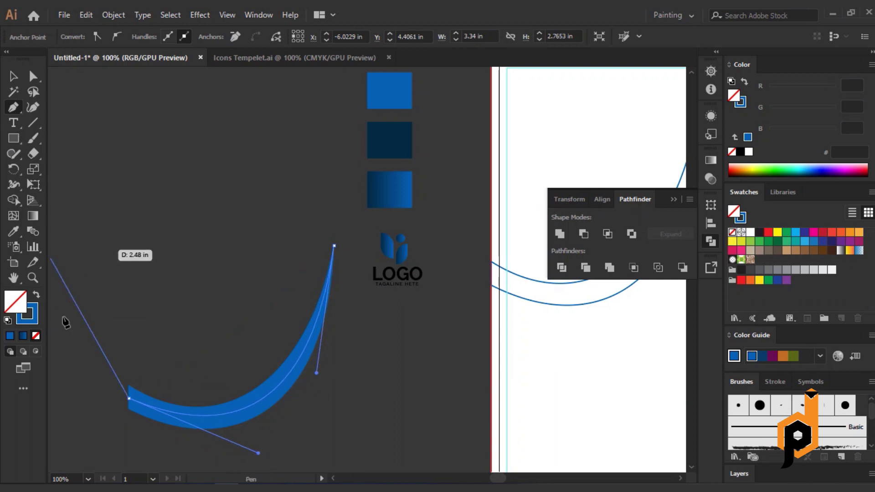
- Divide the crescent along the new curve with Pathfinder and ungroup the pieces
left_click(13, 76)
left_click(313, 335)
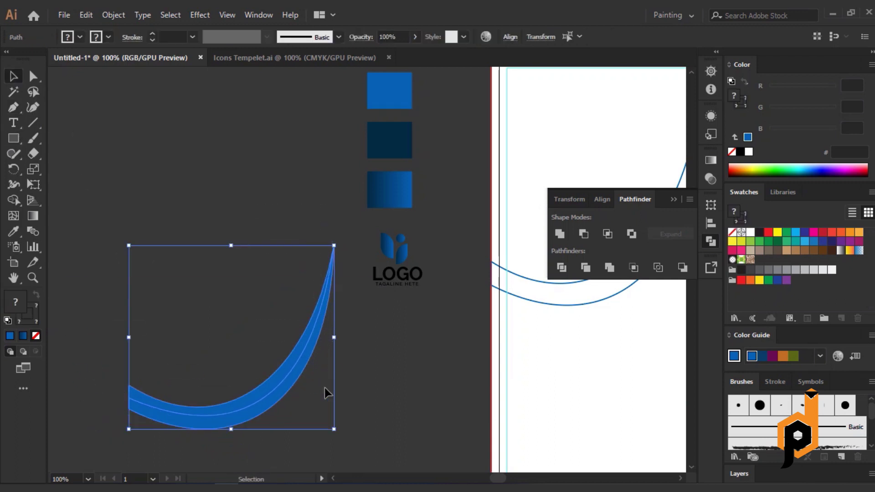
left_click(562, 268)
right_click(292, 377)
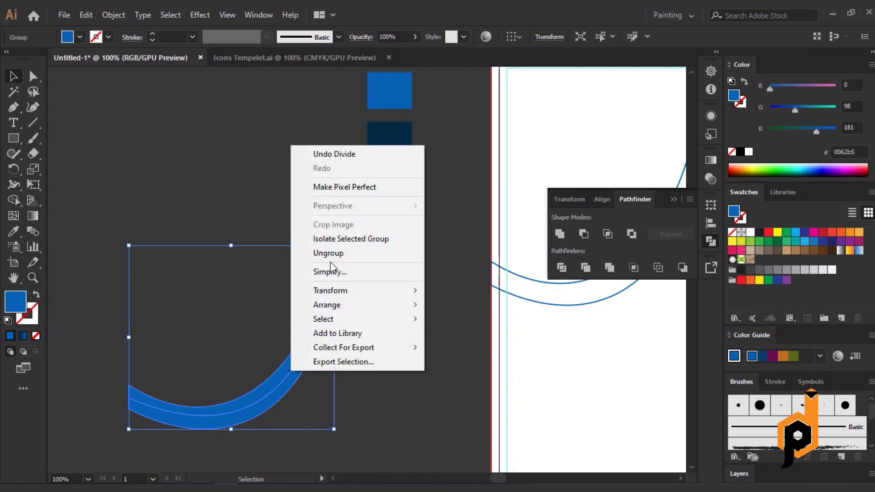
left_click(314, 252)
left_click(332, 405)
scroll(372, 218, "down", 3)
scroll(371, 218, "right", 5)
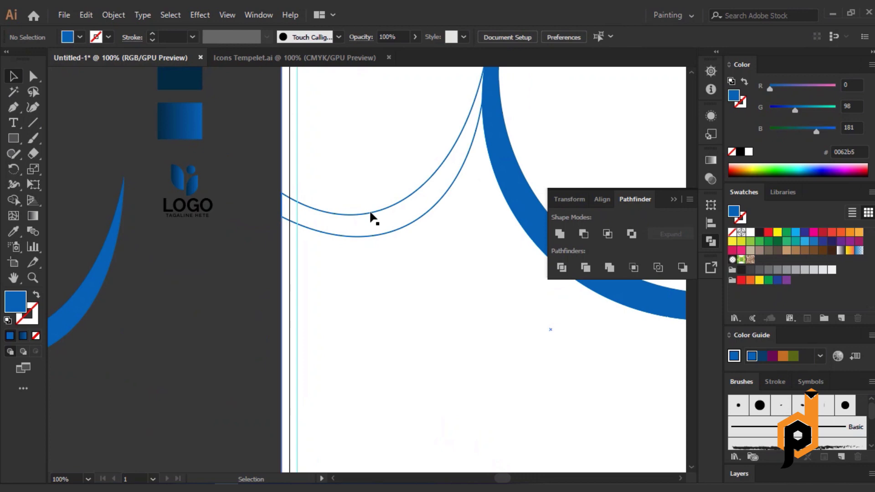
- Fill the lower arc solid blue and drag it against the big arch so their tips meet
left_click(351, 237)
left_click(38, 293)
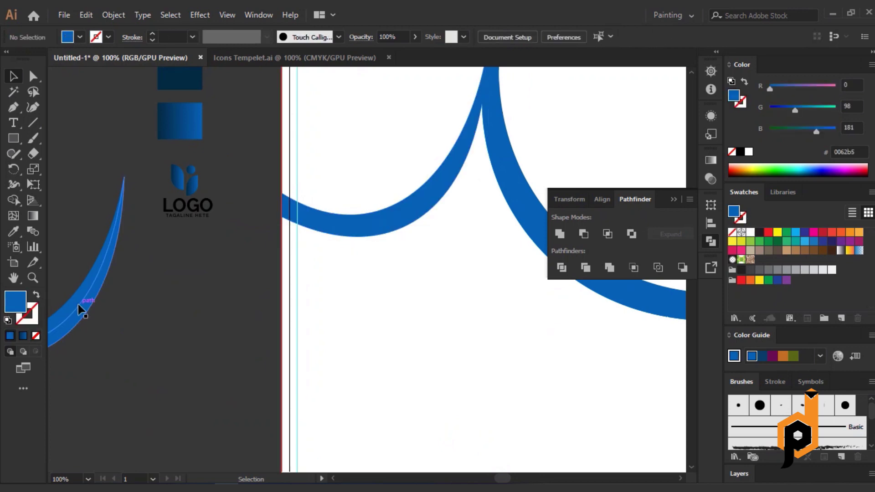
left_click_drag(76, 302, 438, 182)
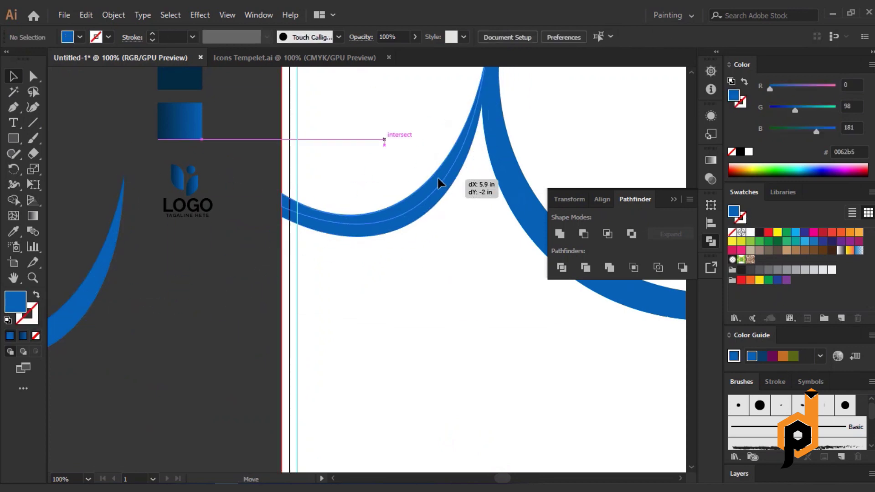
left_click_drag(235, 276, 103, 357)
left_click(279, 358)
key("ctrl+minus")
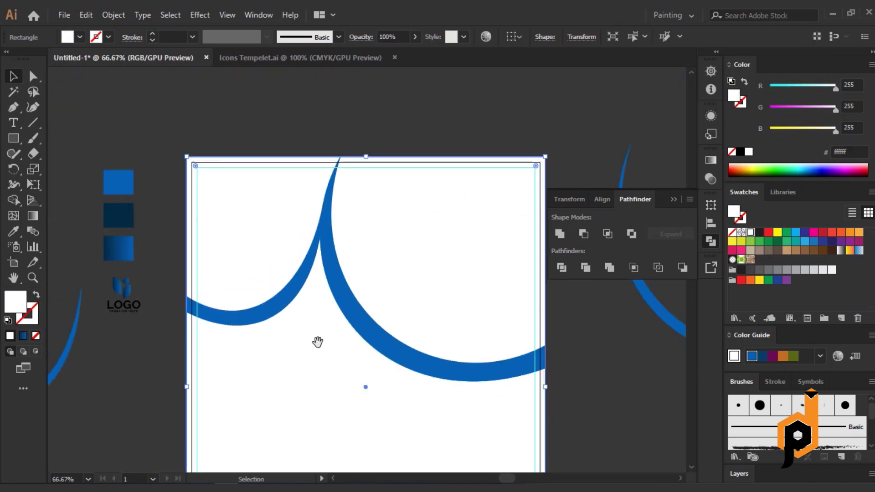
left_click_drag(299, 327, 306, 330)
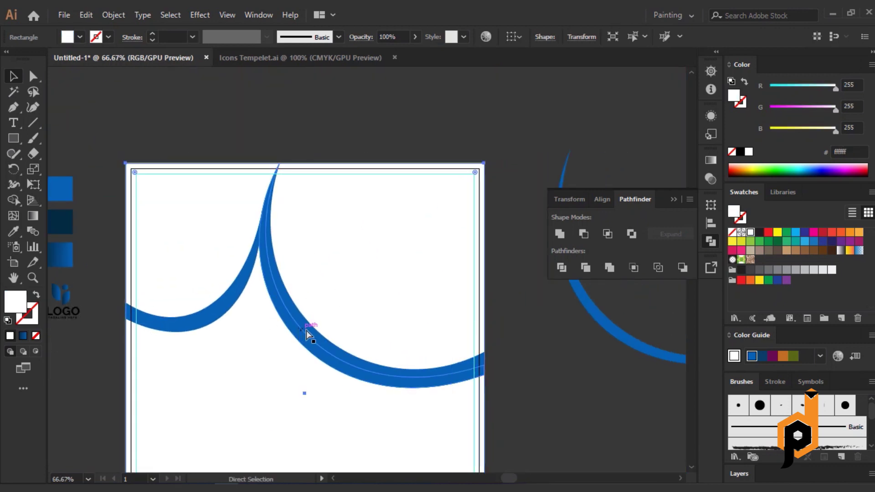
left_click(420, 190)
scroll(379, 278, "down", 1)
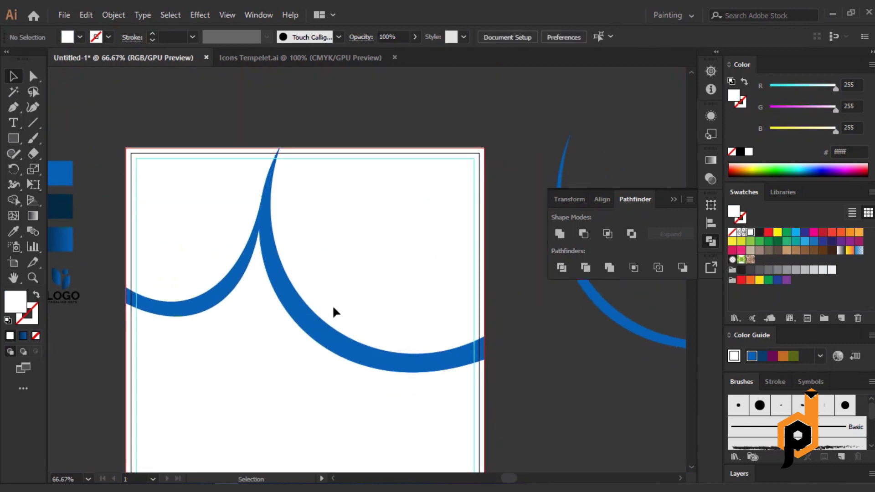
left_click(325, 319)
left_click(264, 335)
scroll(266, 338, "left", 2)
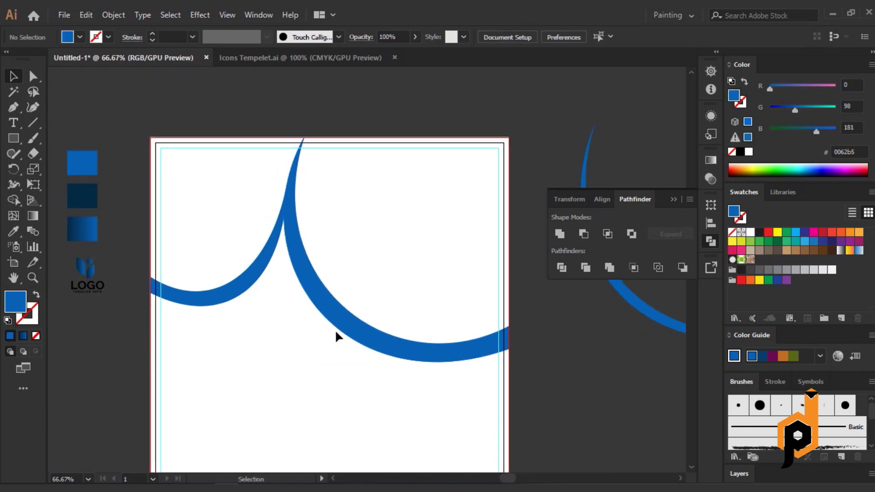
- Give the right arc the dark-blue gradient swatch, reversed, with its midpoint at 68.52%
left_click(343, 330)
key("i")
left_click(82, 227)
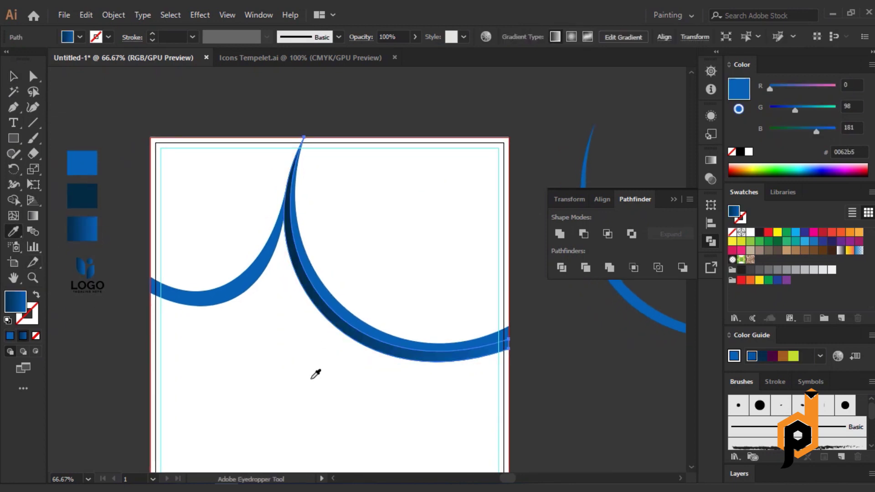
left_click(711, 160)
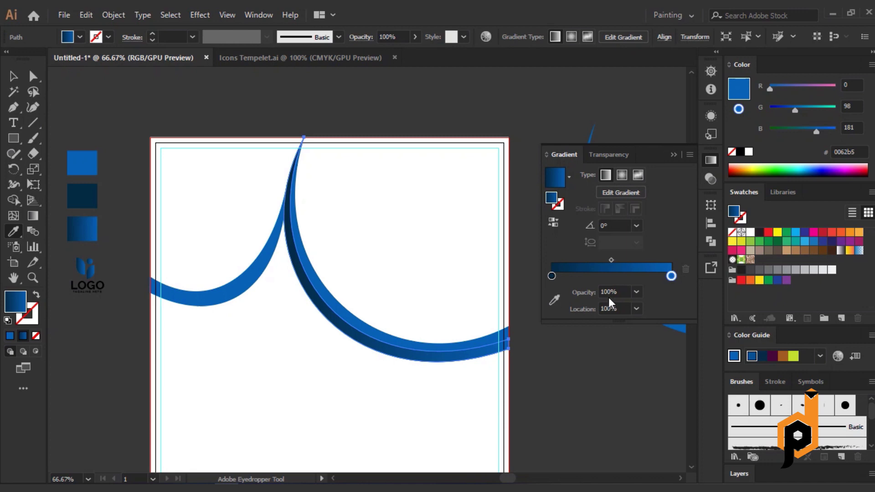
left_click(553, 223)
left_click(553, 222)
left_click_drag(611, 259, 597, 264)
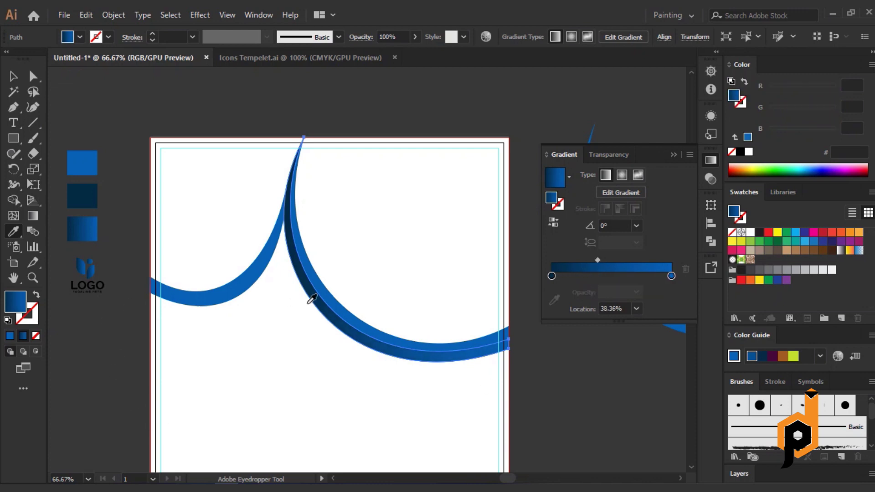
left_click(82, 196)
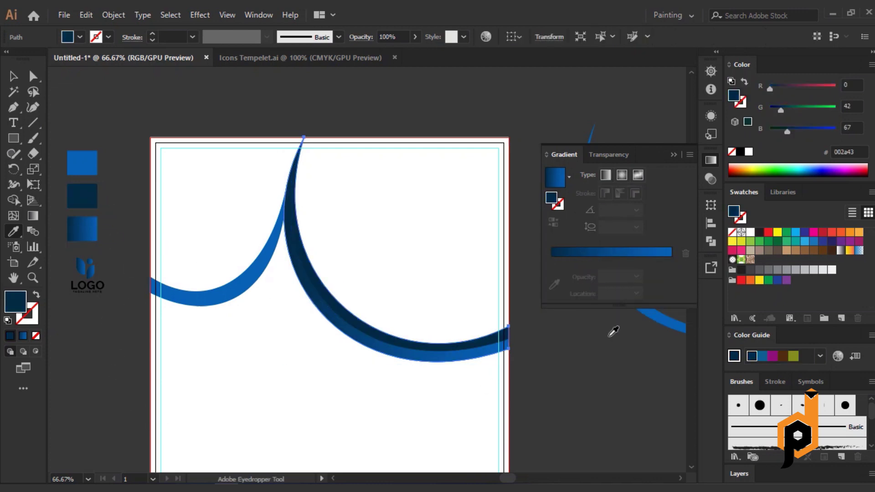
left_click(592, 253)
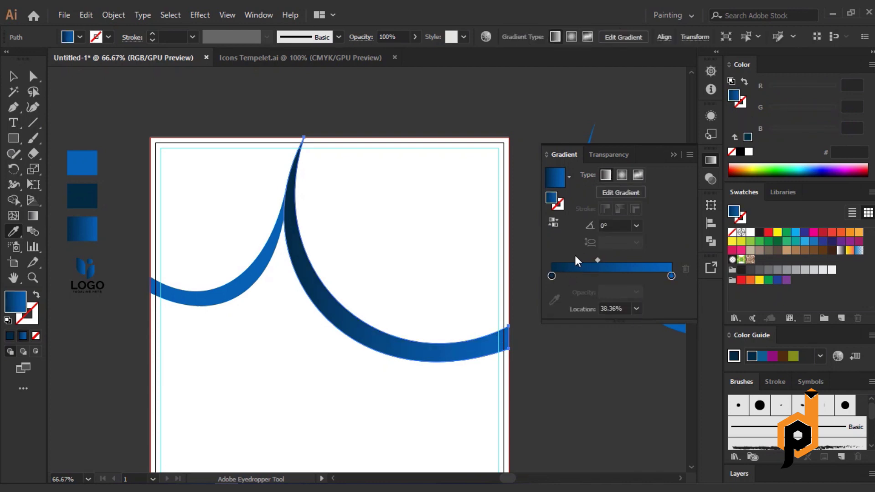
left_click(554, 223)
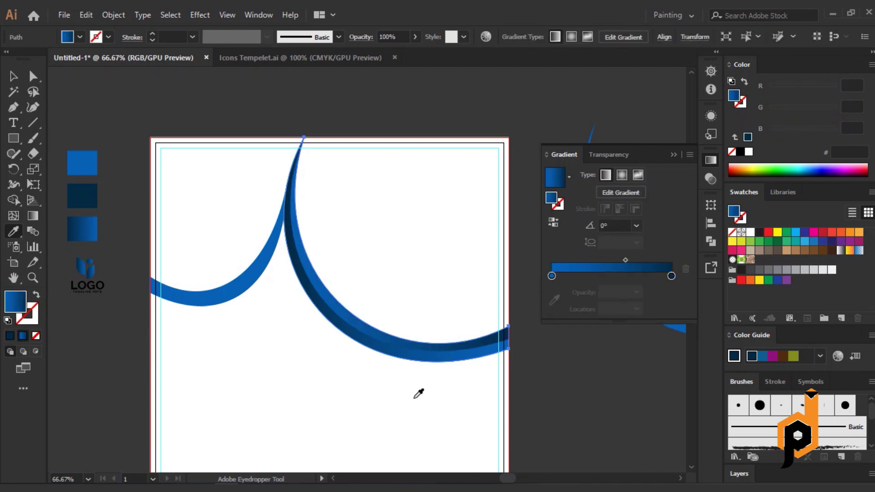
left_click_drag(625, 260, 634, 260)
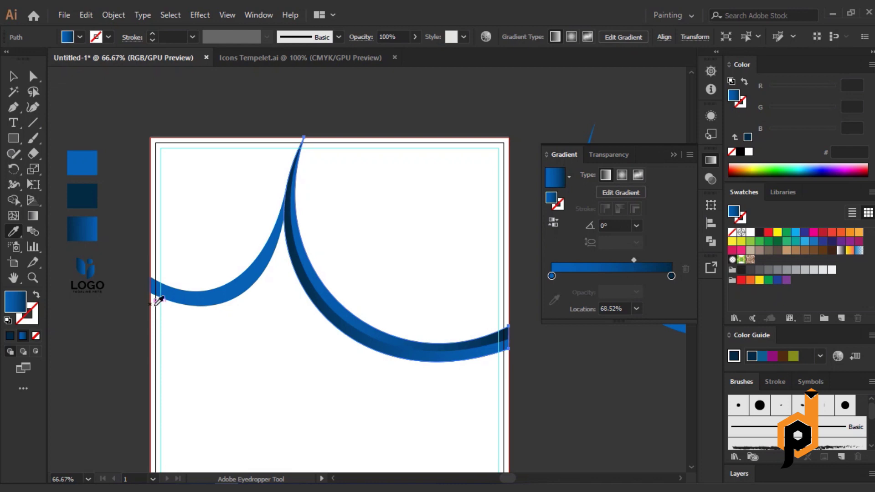
- Eyedropper the right arc's gradient onto the left arc
left_click(9, 74)
left_click(213, 282)
left_click(221, 297)
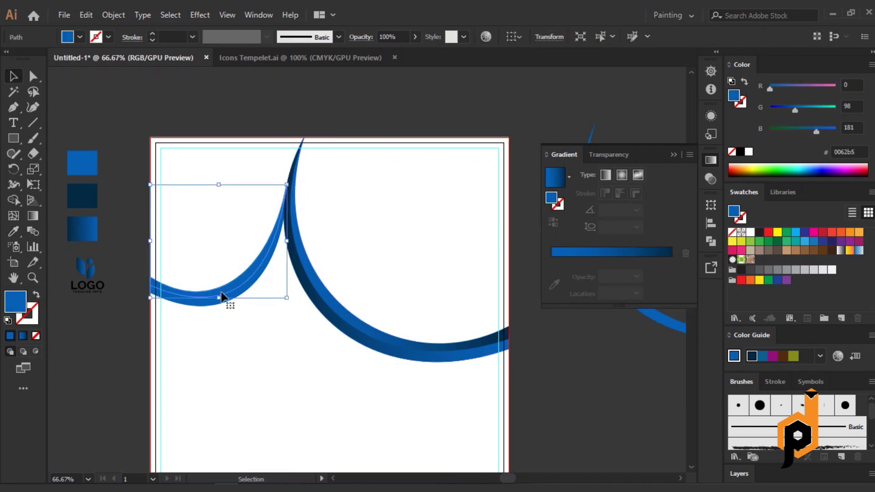
left_click(12, 231)
left_click(461, 343)
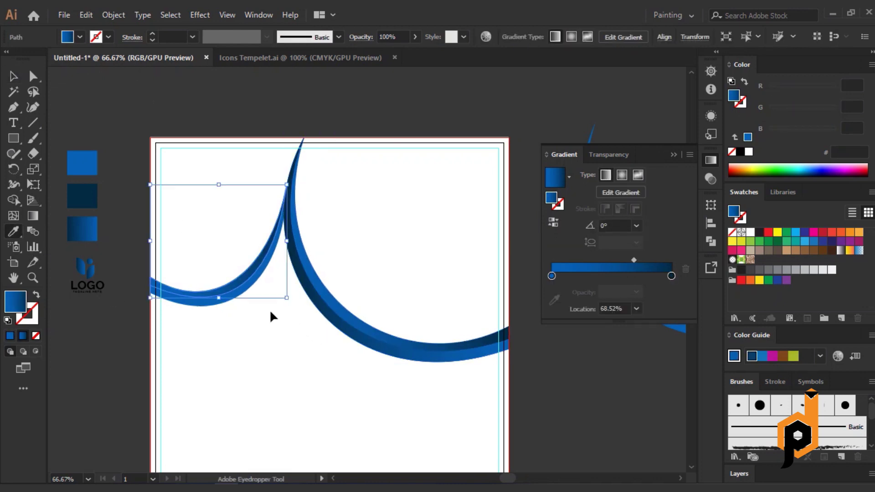
left_click(233, 300)
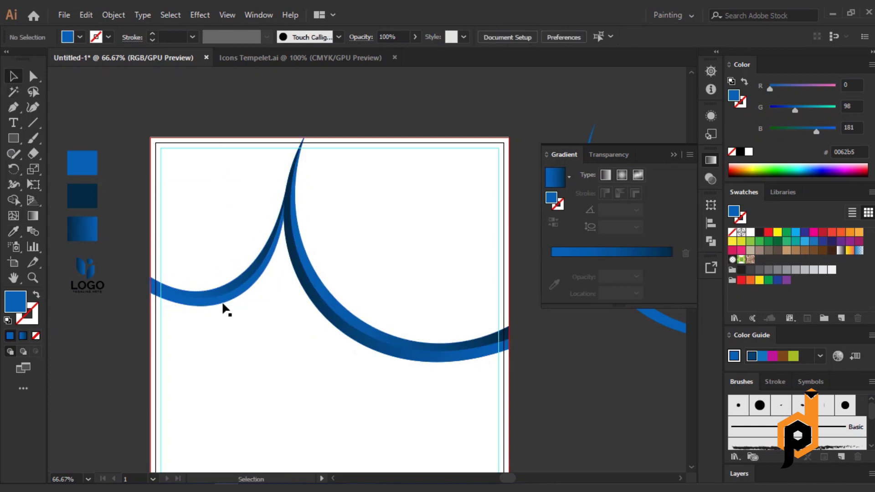
left_click(402, 348)
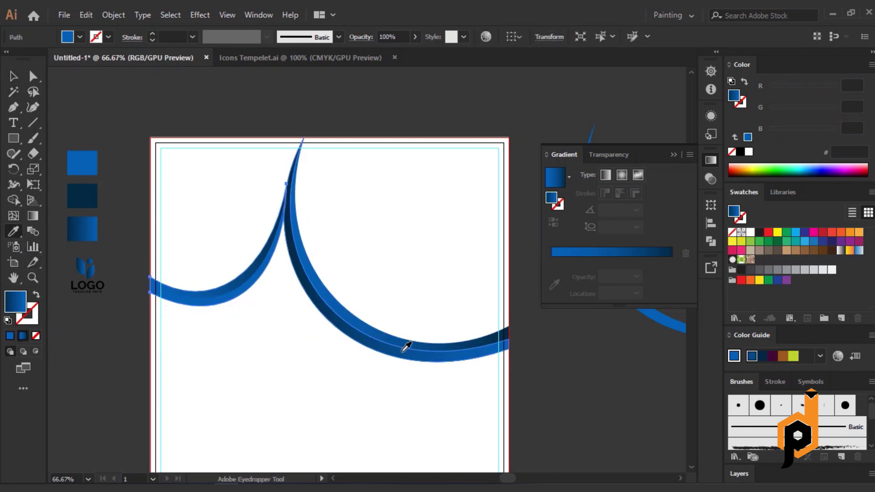
left_click(13, 76)
left_click(192, 311)
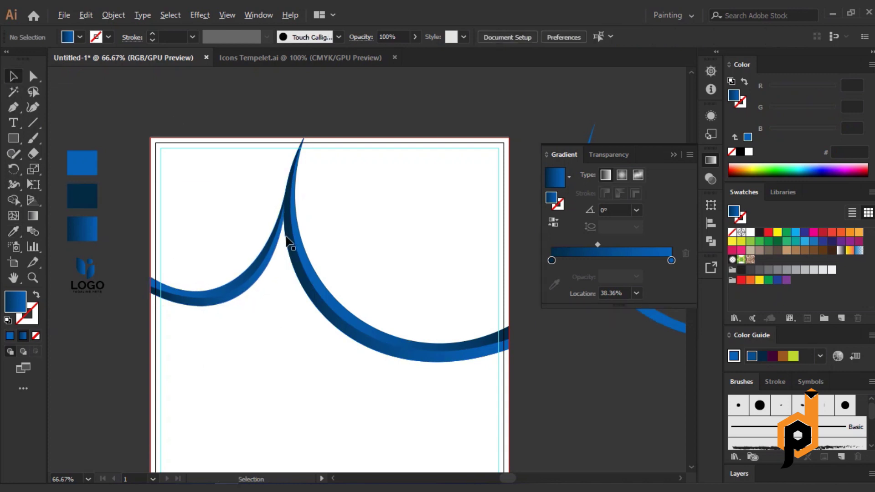
- Close the Gradient panel
scroll(287, 241, "up", 1)
scroll(386, 235, "up", 1)
scroll(322, 239, "down", 2)
scroll(258, 371, "down", 2)
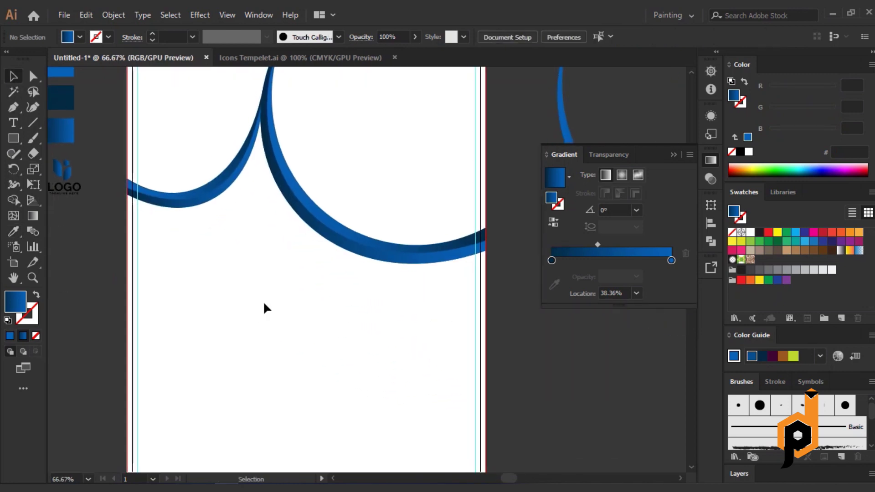
scroll(265, 309, "down", 1)
scroll(274, 298, "up", 1)
left_click(673, 155)
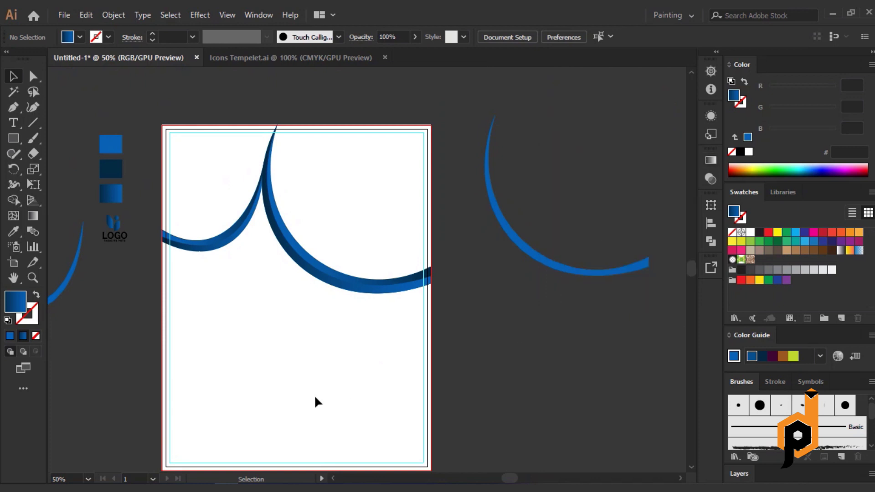
- Start a Pen path at the right arc's tip and trace its inner edge down to the bottom
scroll(273, 154, "up", 2)
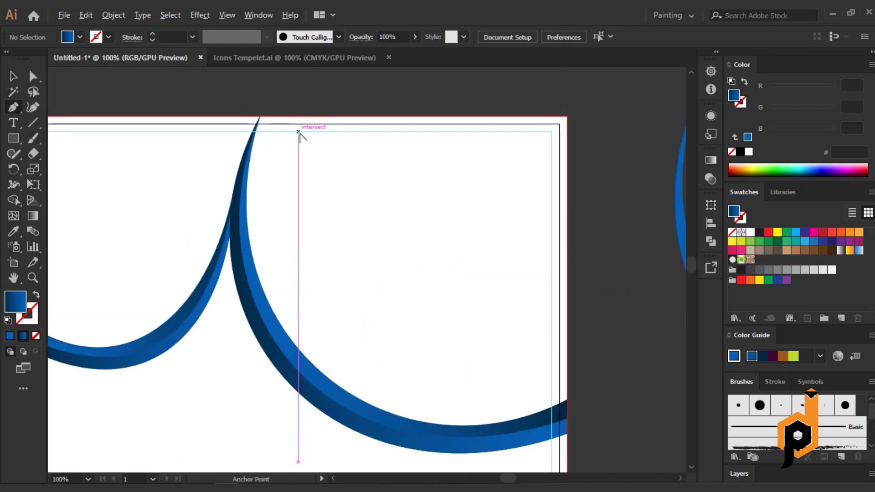
scroll(267, 122, "up", 2)
left_click_drag(254, 116, 215, 255)
scroll(224, 385, "down", 1)
left_click_drag(224, 385, 201, 136)
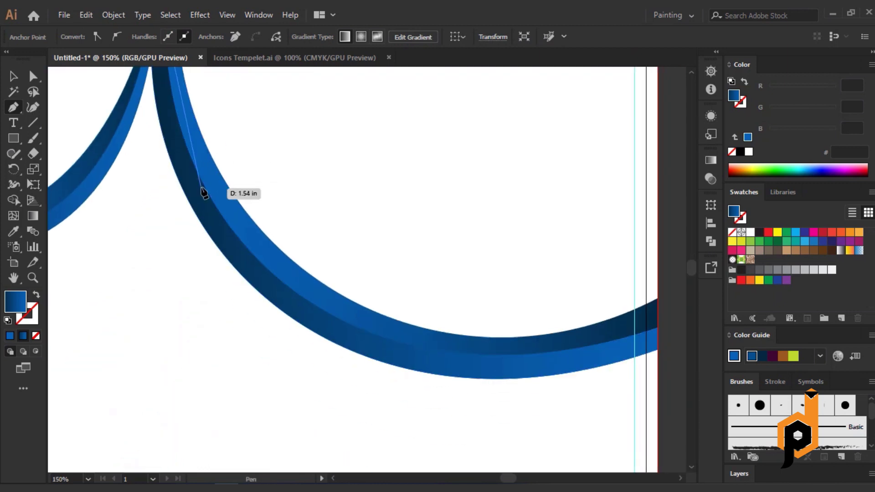
left_click(383, 337)
left_click_drag(536, 354, 534, 357)
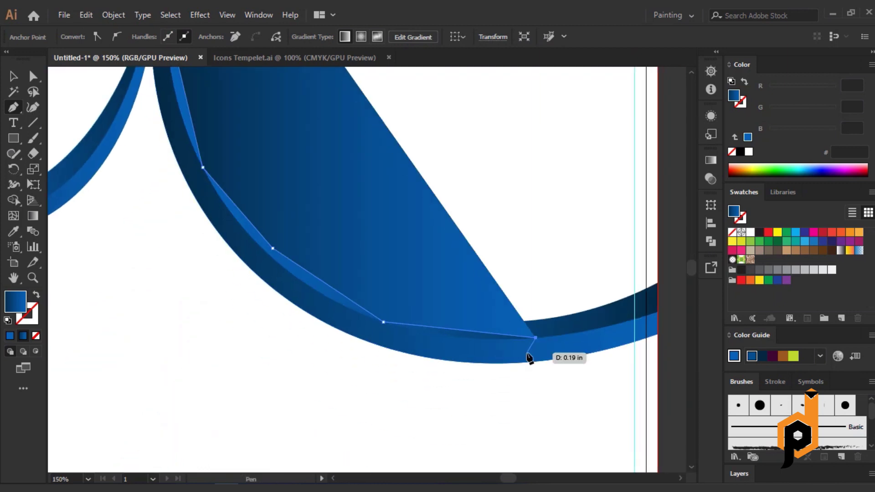
- Continue the path to the arc's right end and back across the top-right above the artboard
scroll(531, 357, "down", 1)
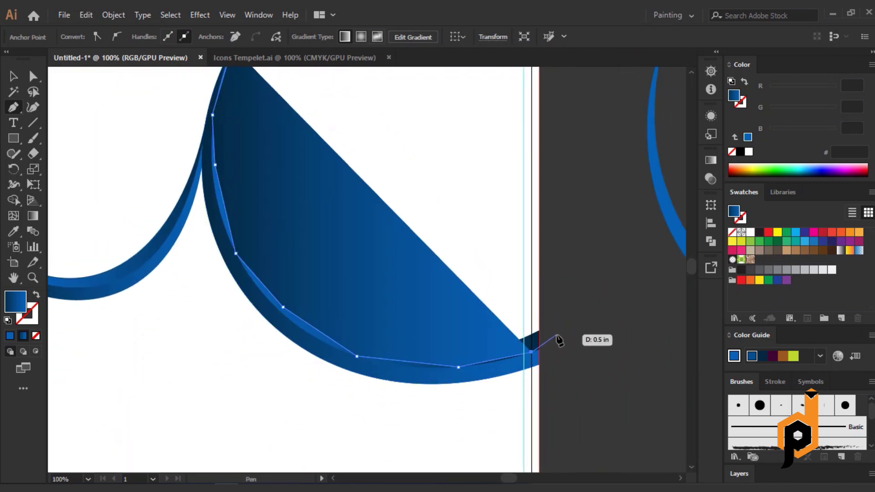
left_click(573, 186)
left_click_drag(575, 121, 548, 272)
left_click(548, 155)
left_click(461, 135)
left_click(285, 127)
left_click_drag(204, 128, 201, 167)
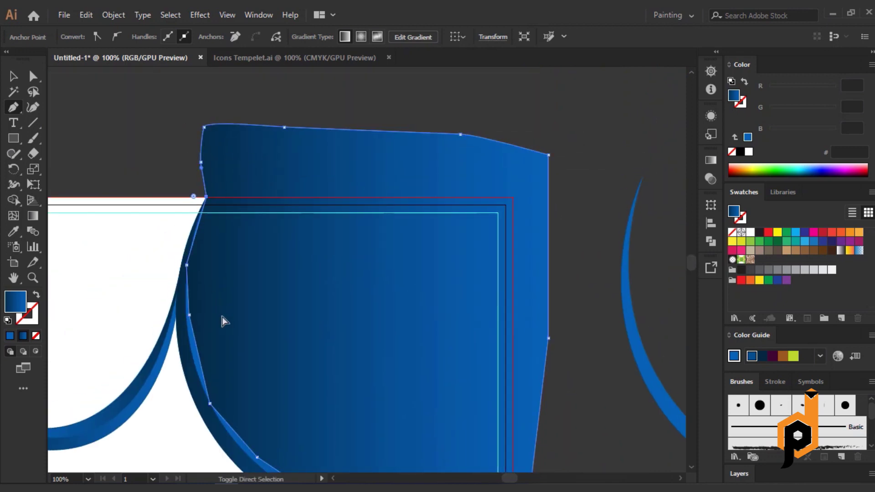
key("ctrl+minus")
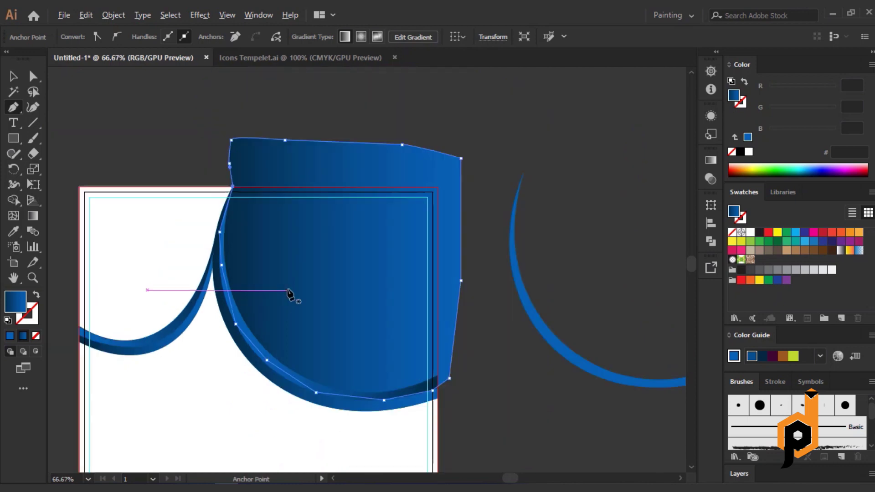
scroll(218, 176, "up", 1)
scroll(219, 176, "left", 2)
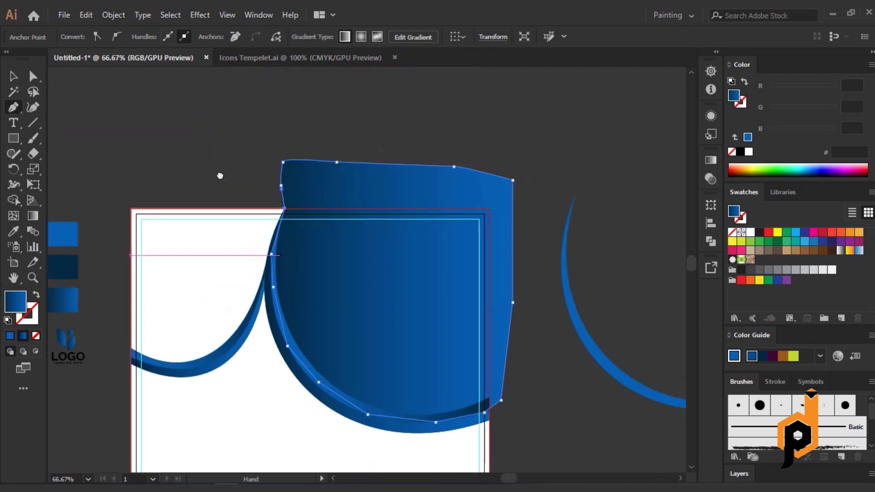
- Pen-trace a closed shape along the left arc's inner edge and above the artboard top
left_click(122, 347)
left_click_drag(168, 363, 196, 364)
left_click(220, 357)
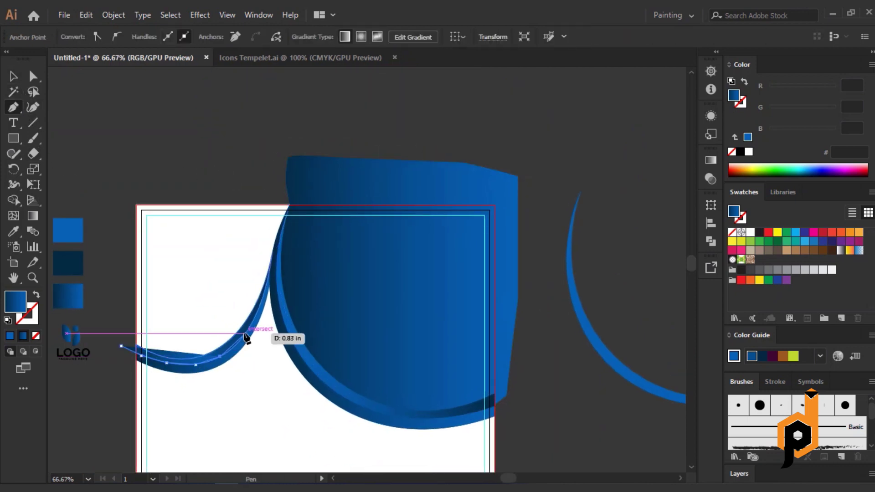
left_click(246, 334)
left_click(266, 284)
left_click(279, 243)
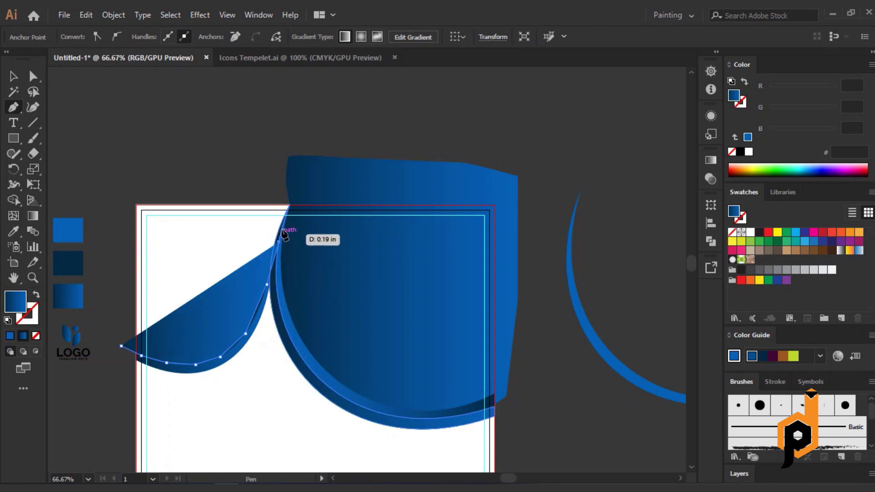
left_click(287, 219)
left_click(300, 182)
left_click(220, 140)
left_click(143, 143)
left_click(93, 180)
left_click(99, 247)
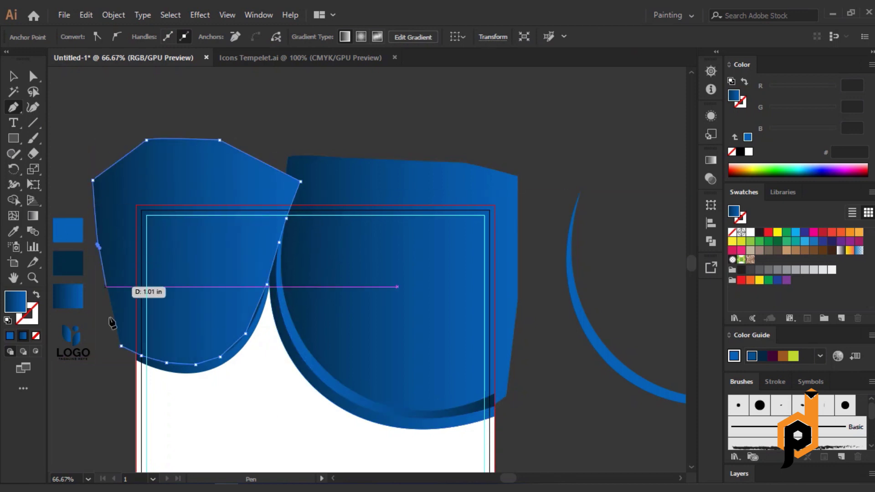
left_click(120, 346)
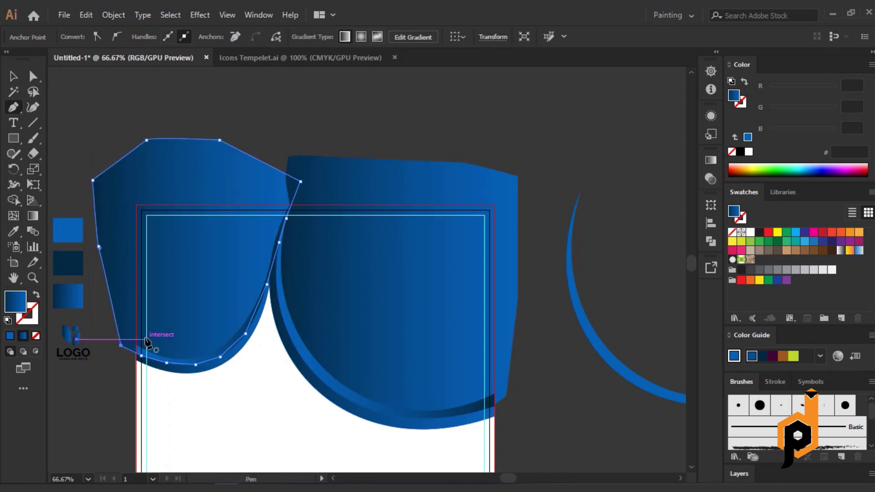
- Eyedropper the swatch square's flat blue onto both the right and left top shapes
scroll(146, 342, "down", 1)
left_click(15, 234)
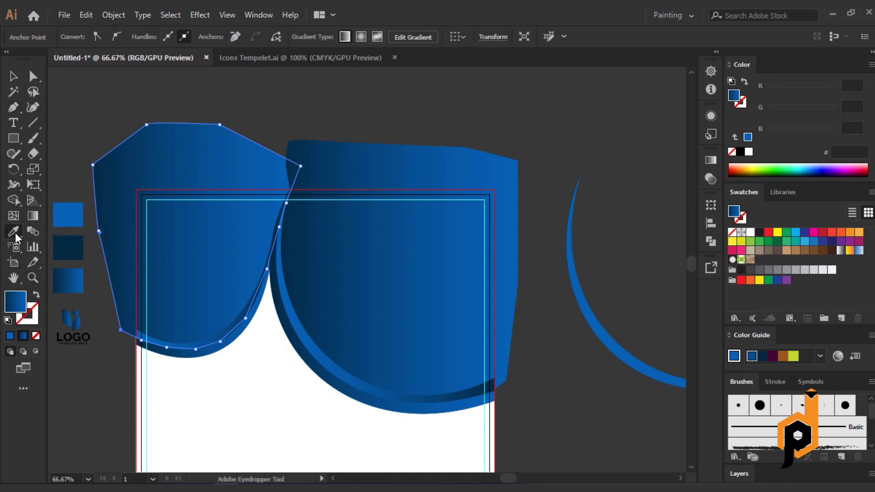
left_click(344, 287, "ctrl")
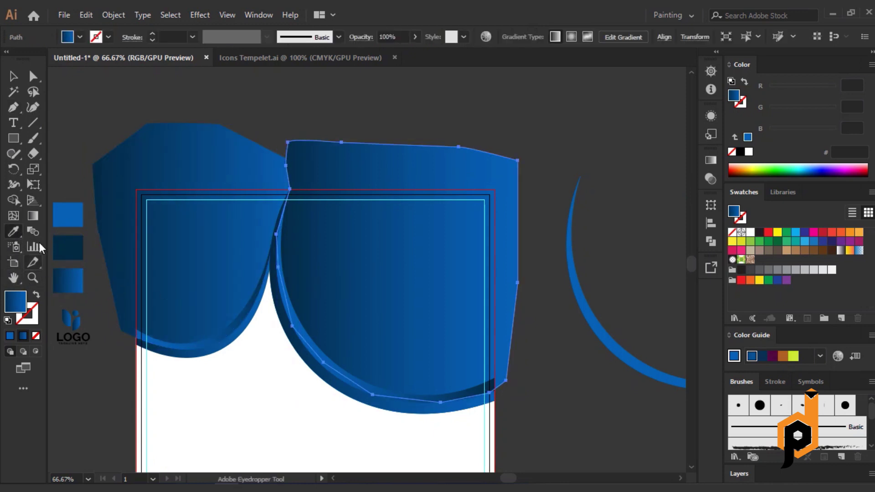
left_click(68, 214)
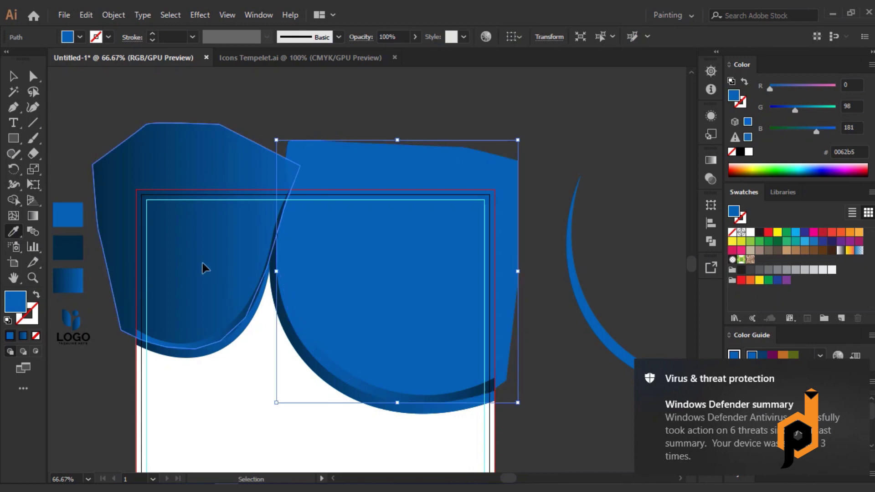
left_click(203, 268, "ctrl")
left_click(68, 214)
left_click(13, 76)
key("ctrl+shift+a")
- Start a Pen path at the left edge and curve it deeply down, reaching beneath the right arc
scroll(487, 315, "down", 1)
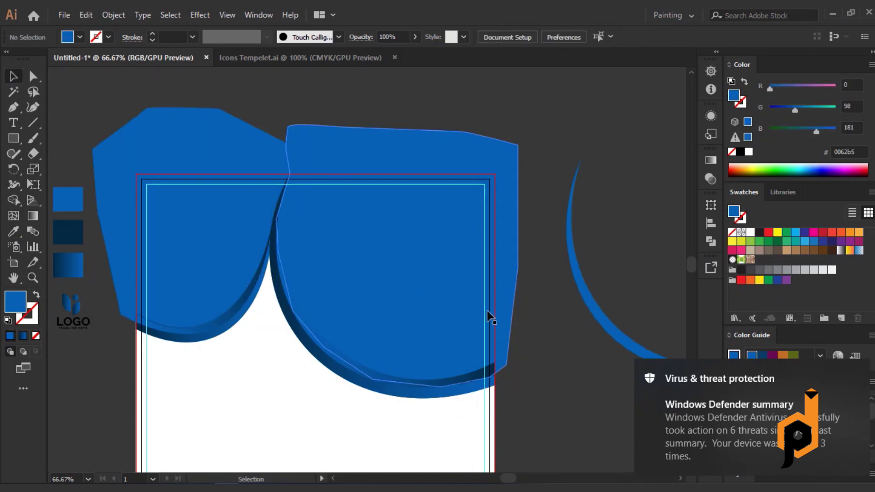
scroll(541, 414, "down", 3)
scroll(531, 413, "down", 3)
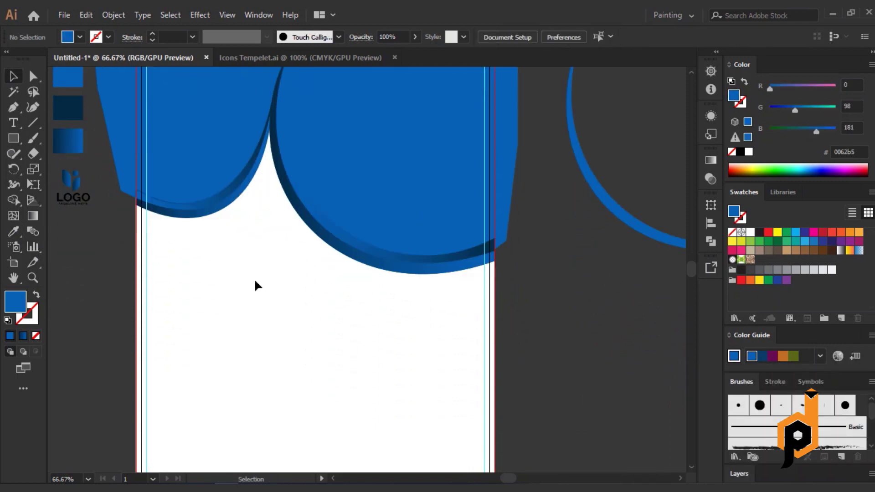
scroll(171, 234, "up", 4)
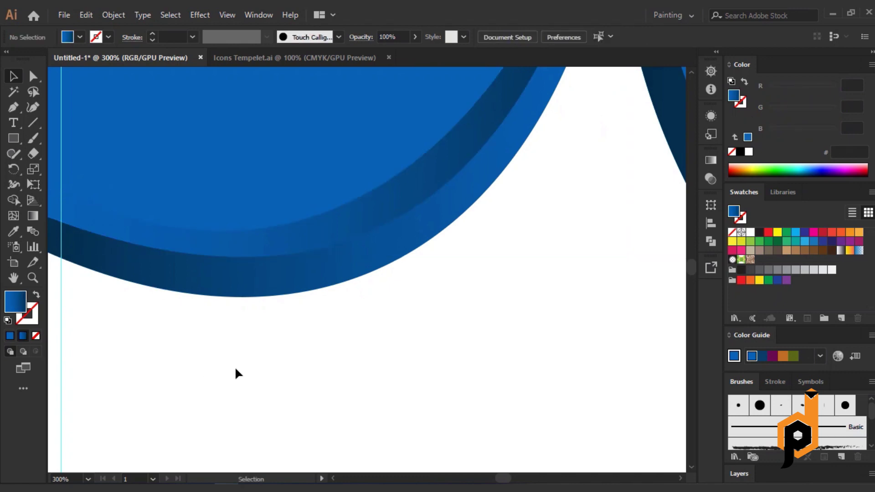
scroll(234, 366, "down", 1)
scroll(247, 359, "down", 1)
scroll(260, 344, "down", 1)
mouse_move(336, 373)
left_mouse_down()
mouse_move(284, 322)
mouse_move(254, 309)
left_mouse_up()
scroll(285, 322, "down", 1)
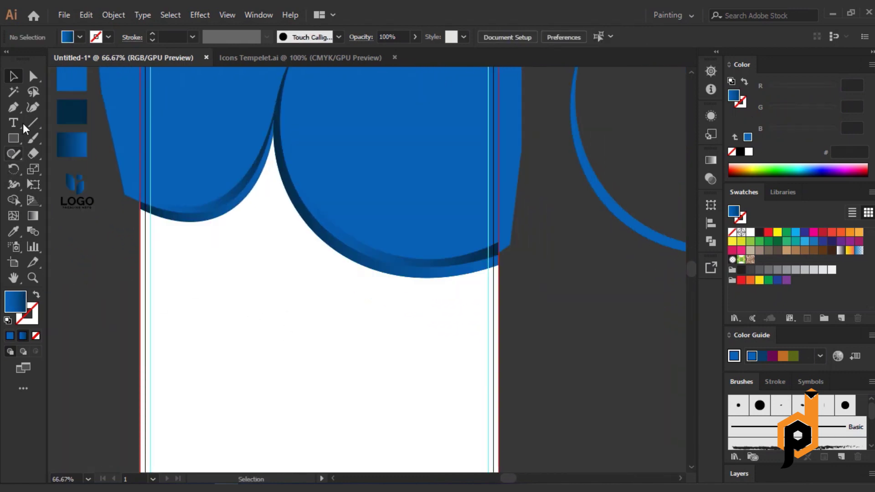
left_click(139, 333)
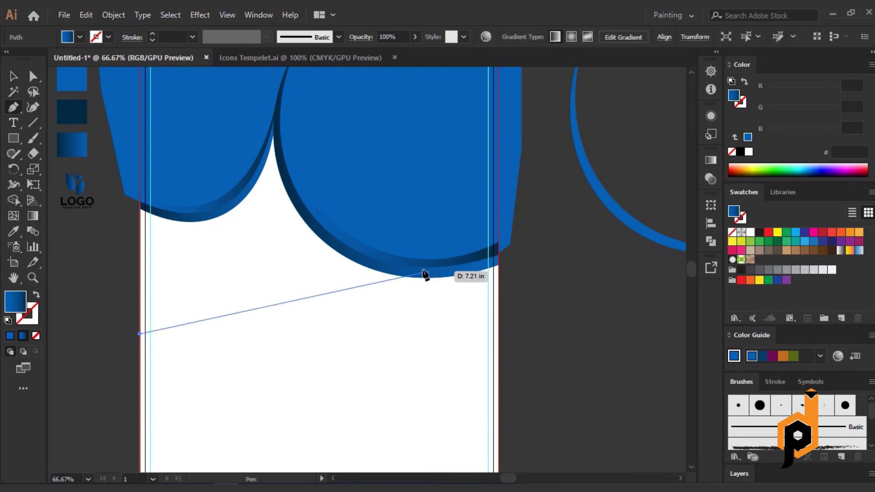
left_click(366, 250)
left_click_drag(253, 291, 285, 341)
mouse_move(258, 367)
left_mouse_down()
mouse_move(245, 390)
mouse_move(236, 388)
left_mouse_up()
left_click_drag(333, 340, 358, 339)
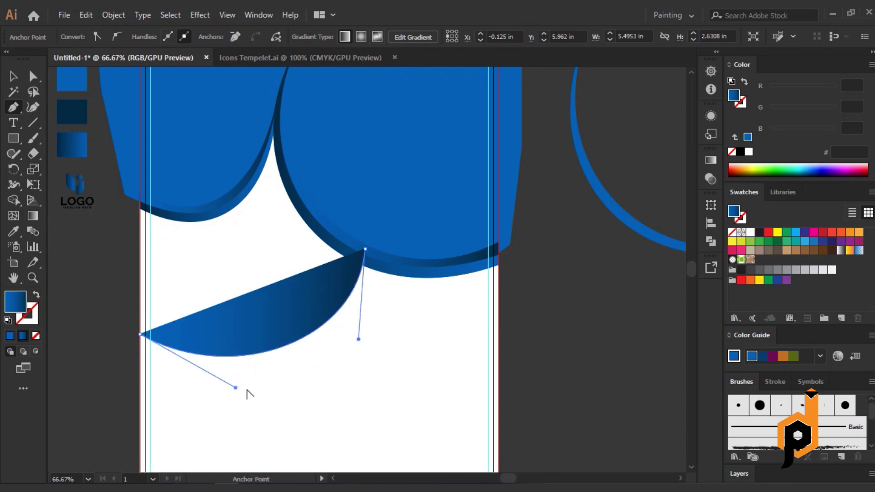
left_click_drag(236, 388, 221, 412)
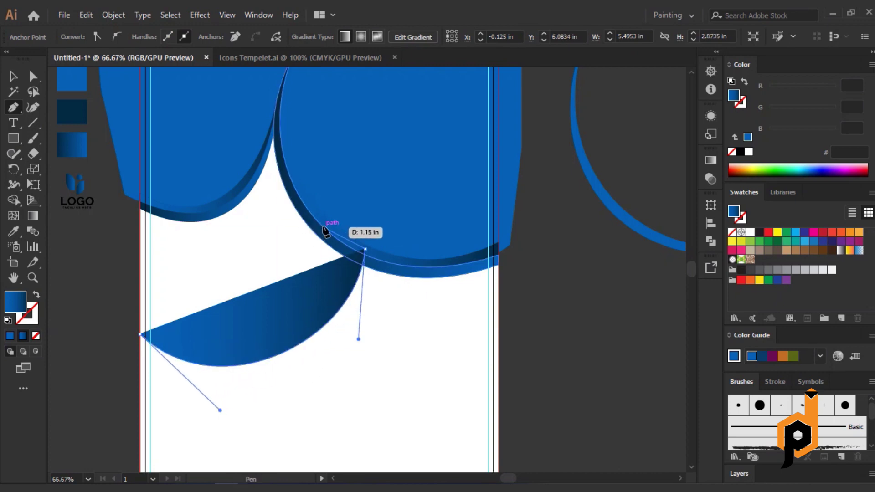
- Trace points up the right arc, across the top and down the left side to close the shape
left_click_drag(288, 174, 285, 148)
left_click(277, 130)
left_click(265, 110)
left_click(209, 127)
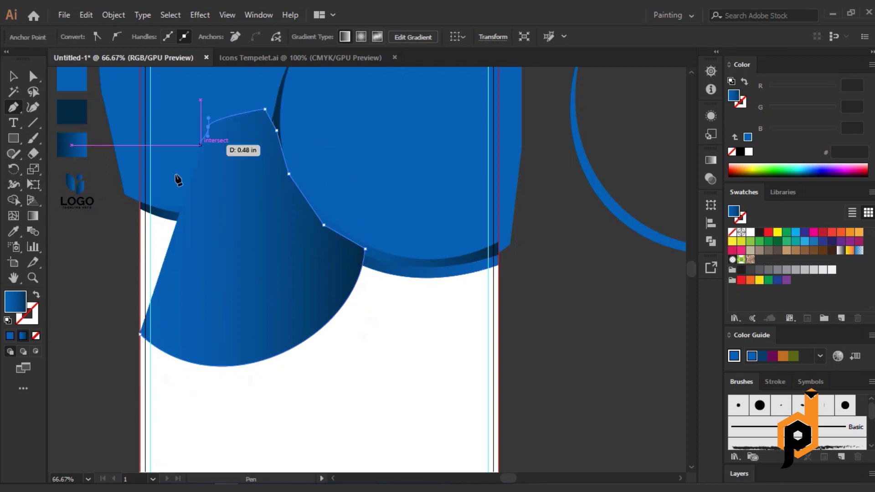
left_click(140, 177)
left_click(113, 213)
left_click(107, 290)
left_click(142, 337)
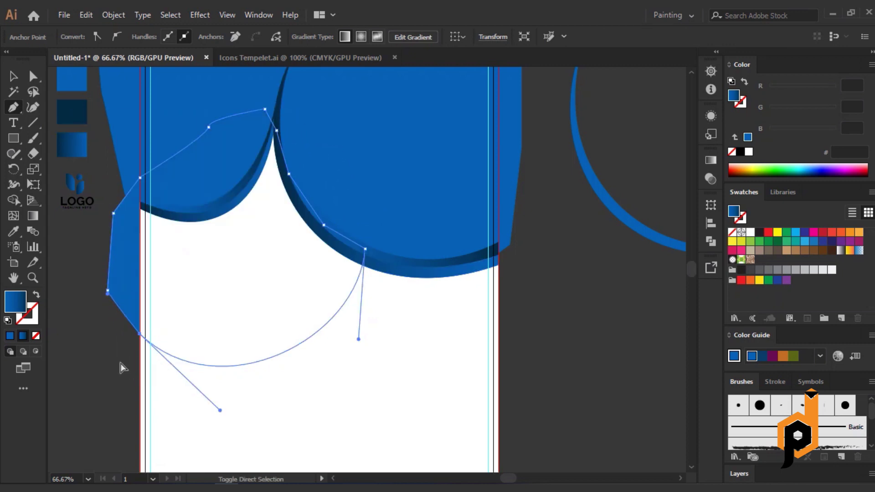
scroll(129, 371, "down", 1)
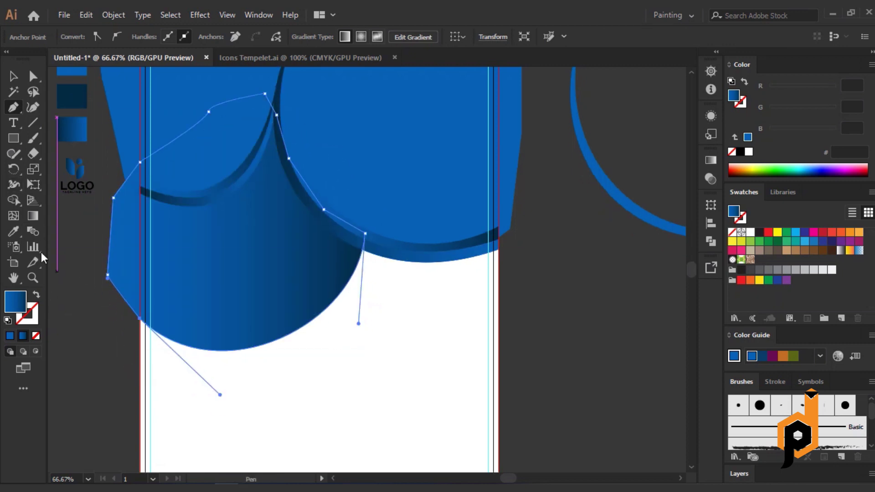
- Drag the Gradient tool from the left shape's top to its bottom so blue fades to navy
left_click(32, 216)
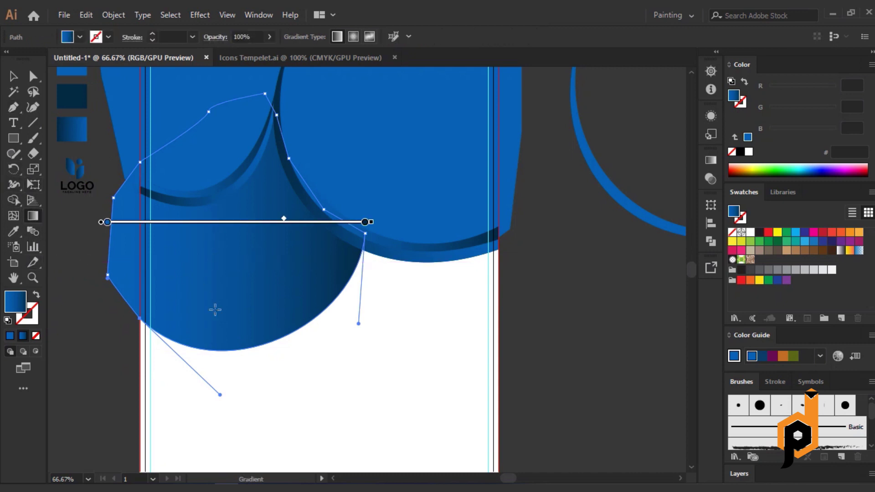
left_click_drag(235, 379, 259, 96)
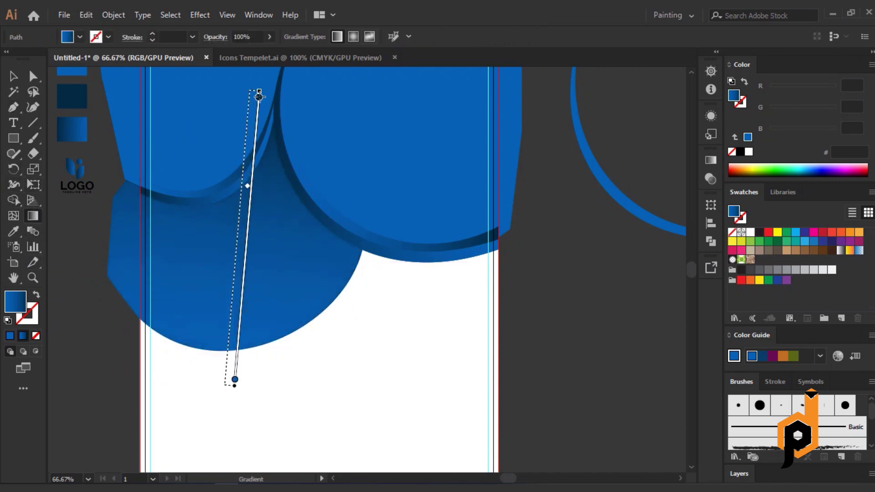
mouse_move(229, 135)
left_mouse_down()
mouse_move(214, 365)
mouse_move(197, 336)
left_mouse_up()
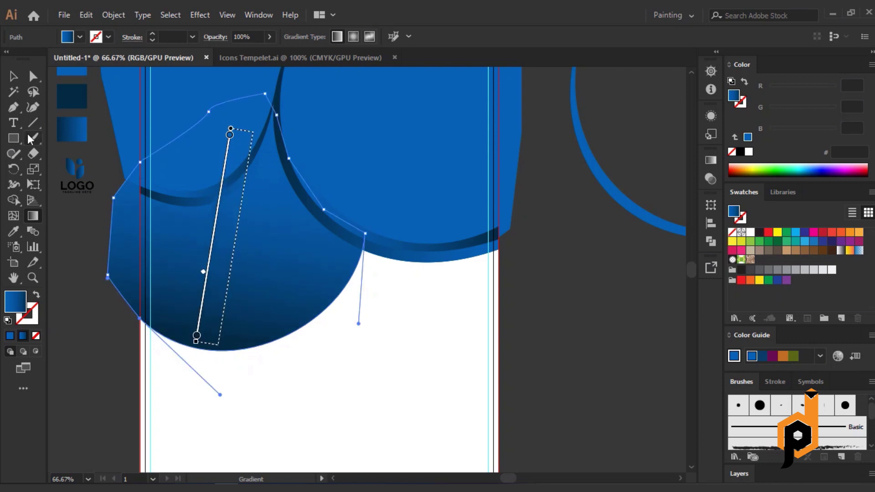
key("v")
left_click(60, 198)
key("ctrl+minus")
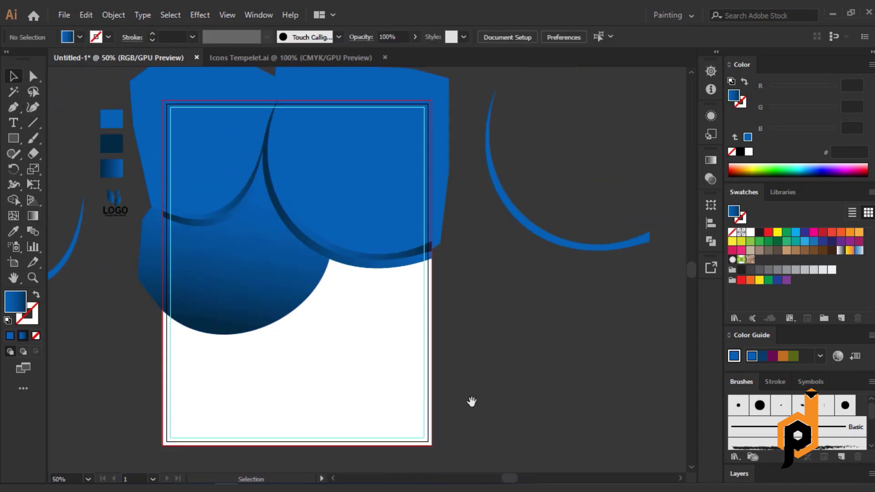
scroll(332, 363, "up", 1)
scroll(316, 345, "up", 1)
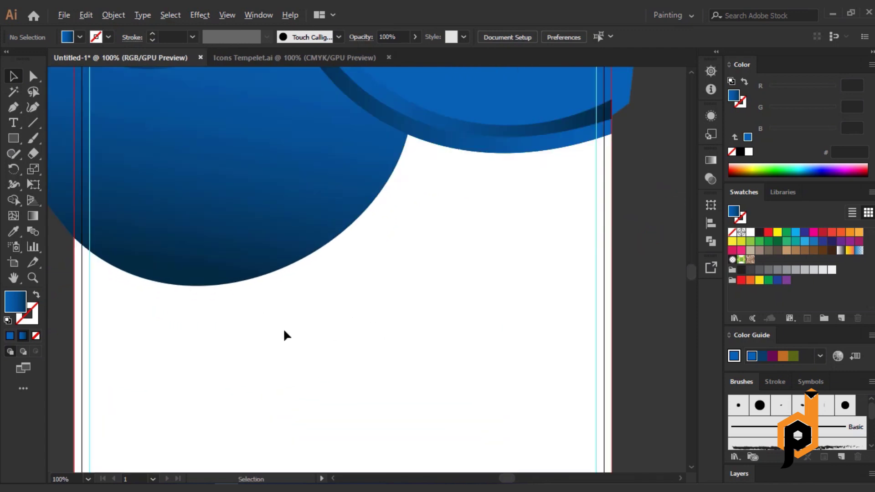
left_click_drag(284, 336, 322, 281)
scroll(321, 280, "down", 1)
scroll(336, 389, "up", 2)
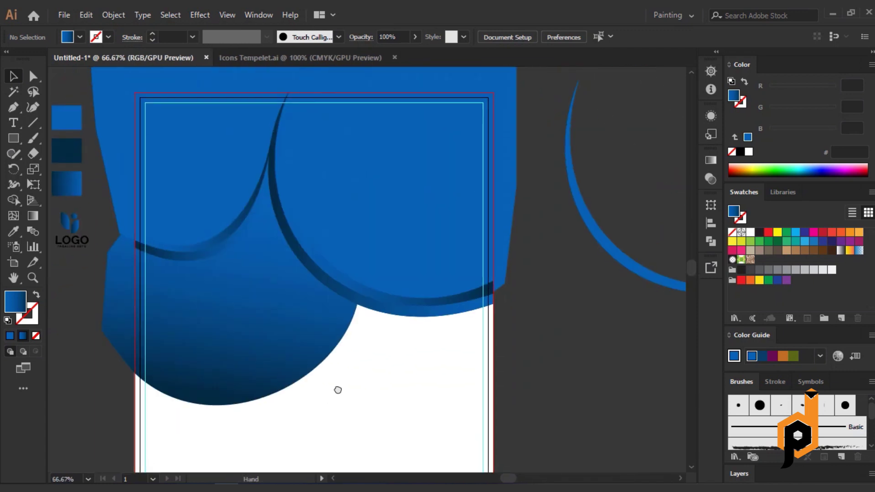
- With Shape Builder, delete the blue pieces sticking out above the page's top edge
left_click(459, 418)
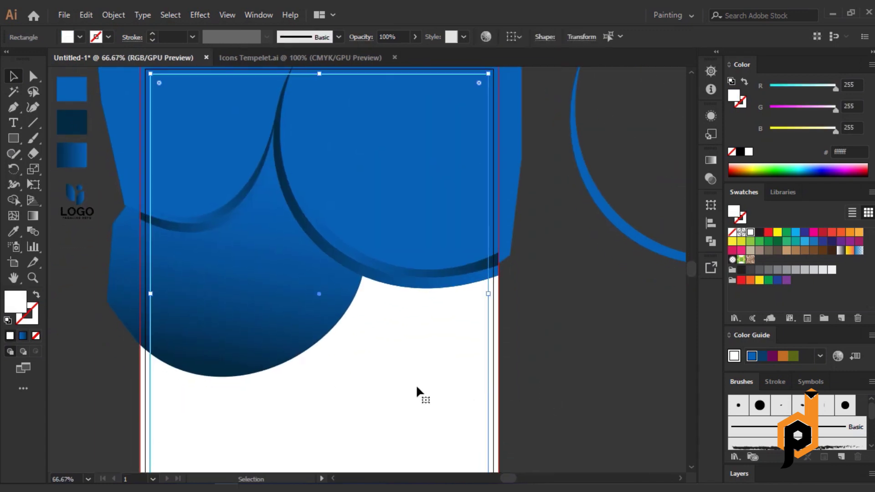
key("ctrl+shift+a")
scroll(535, 363, "up", 1)
scroll(534, 364, "down", 1)
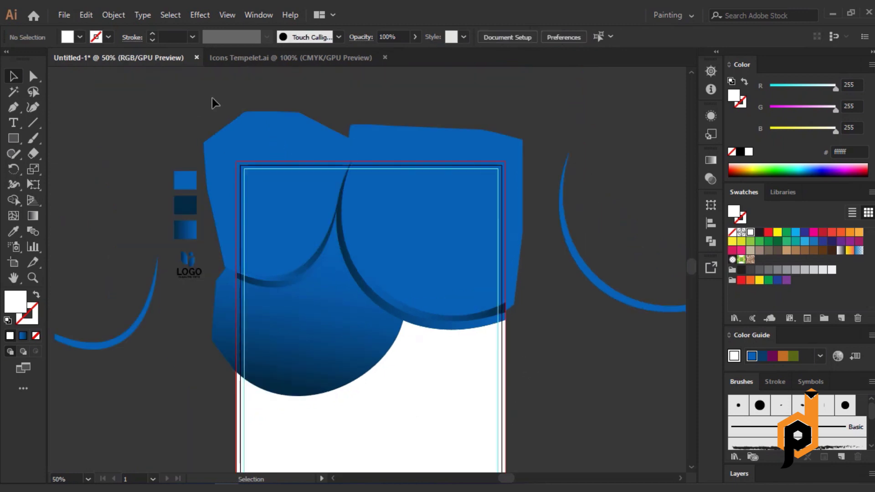
left_click(311, 403)
key("shift+m")
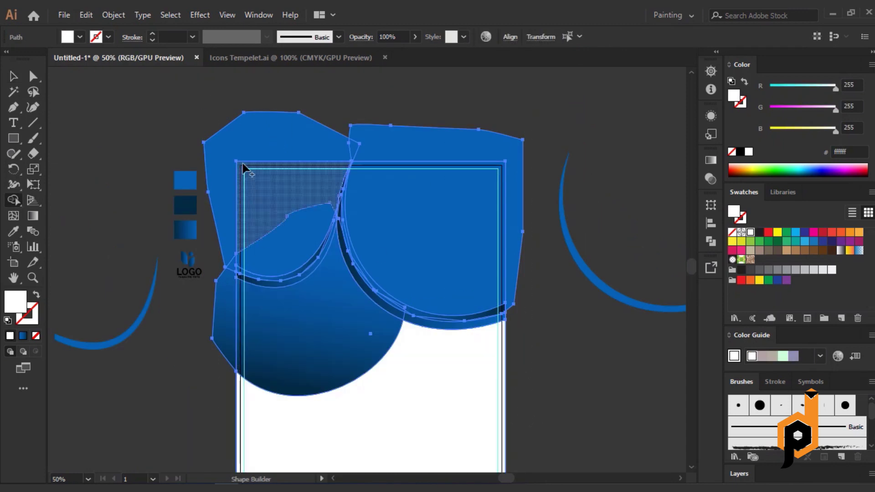
left_click_drag(226, 155, 407, 184)
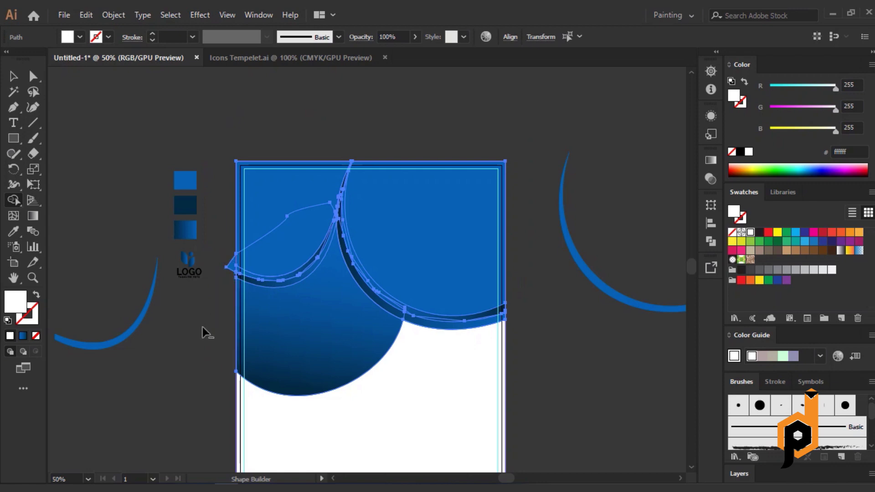
scroll(214, 289, "up", 3)
scroll(209, 336, "down", 1)
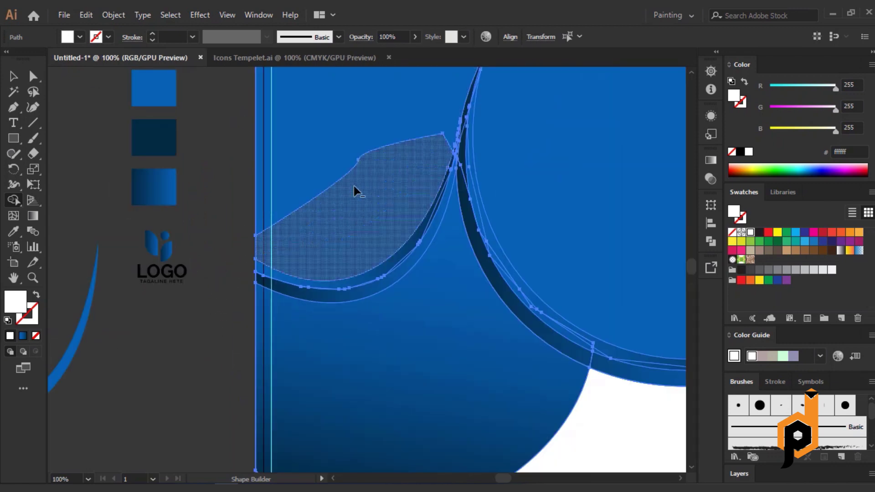
scroll(337, 186, "down", 1)
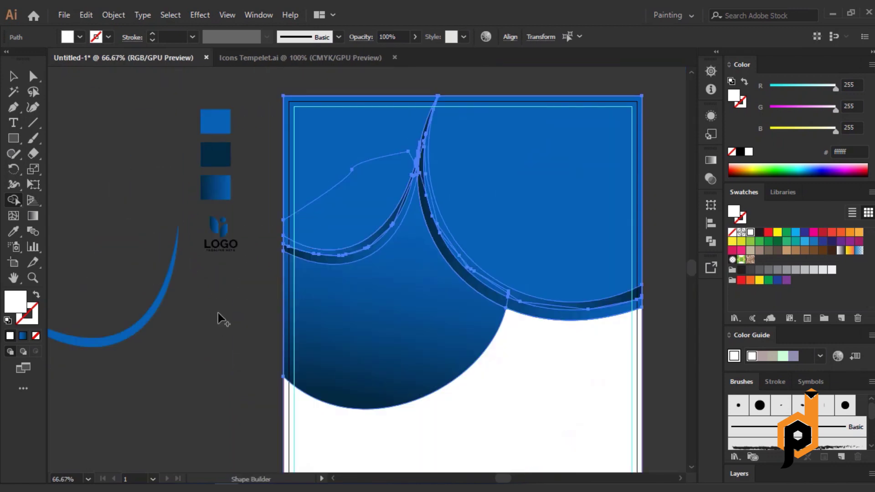
left_click_drag(218, 313, 172, 302)
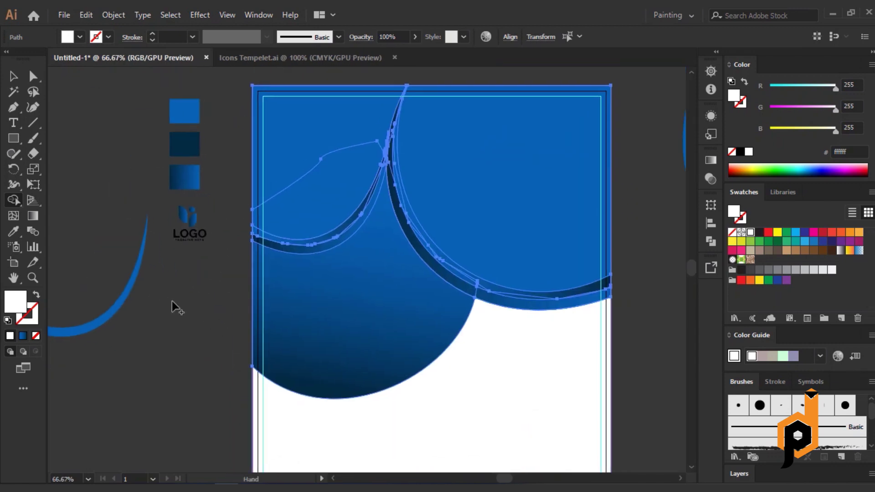
left_click(13, 76)
left_click(89, 127)
left_click_drag(181, 283, 111, 275)
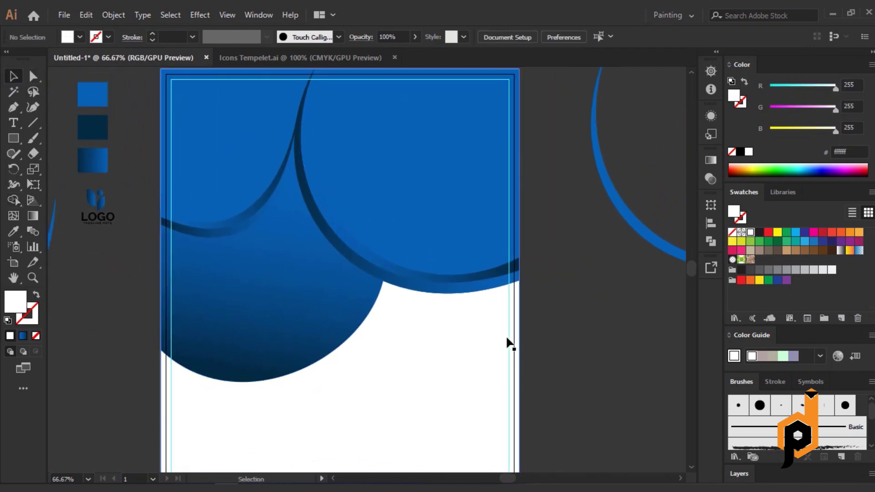
- Draw an unfilled, outlined square below the blue circle, rotated 45° with rounded corners
scroll(532, 326, "down", 1)
scroll(528, 318, "down", 3)
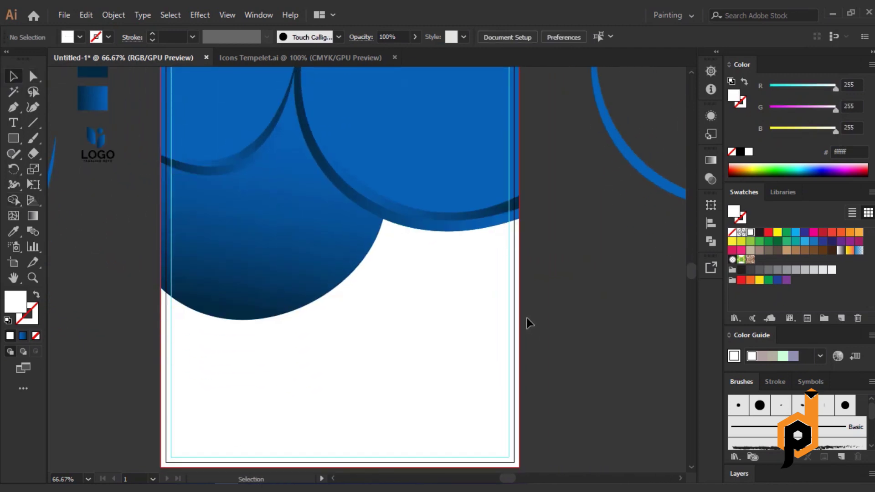
key("ctrl+minus")
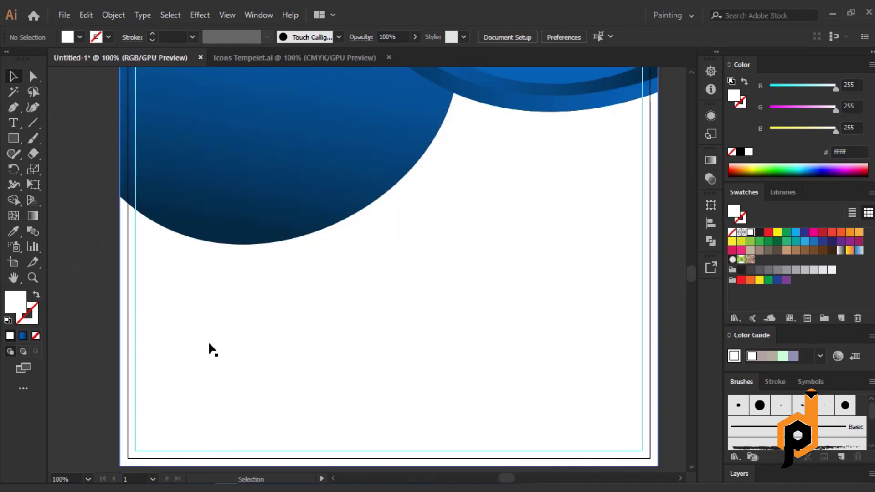
key("ctrl+plus")
key("ctrl+plus")
left_click_drag(13, 138, 64, 139)
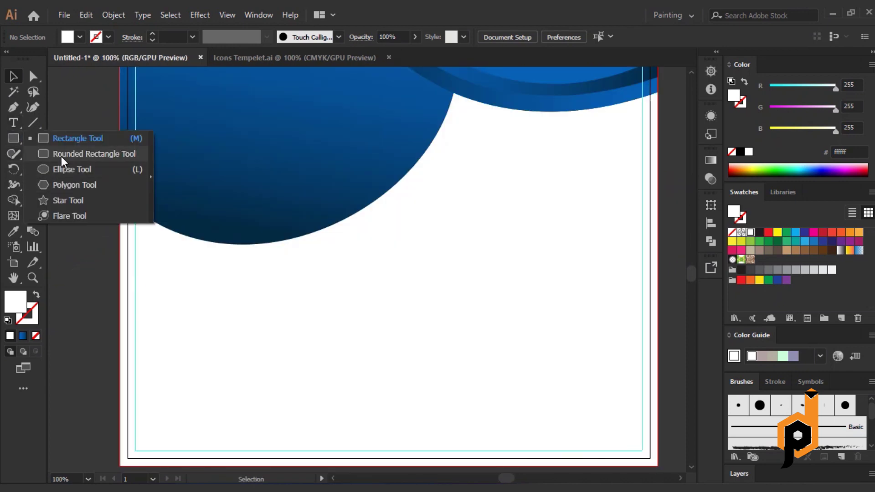
left_click_drag(240, 307, 288, 364)
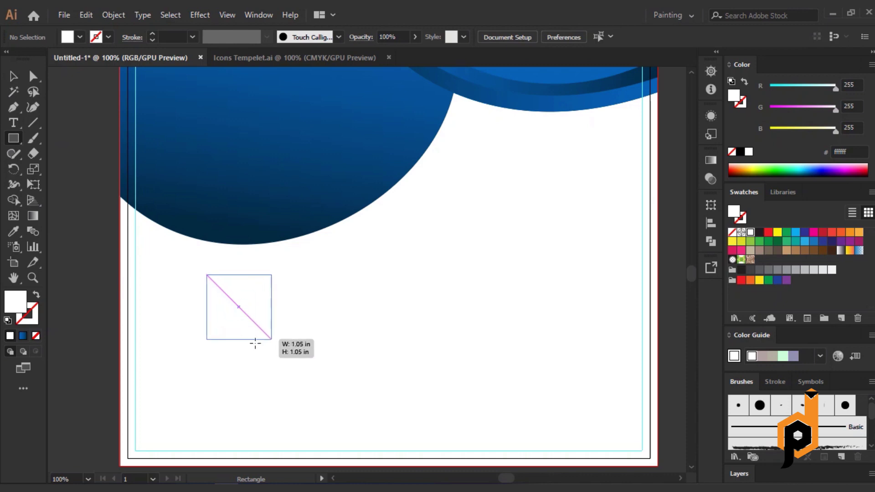
key("alt+space")
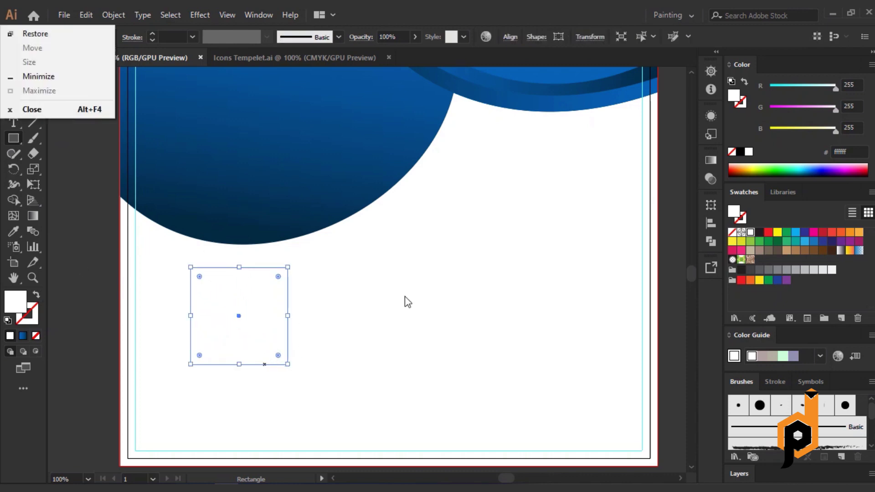
key("Escape")
left_click(38, 296)
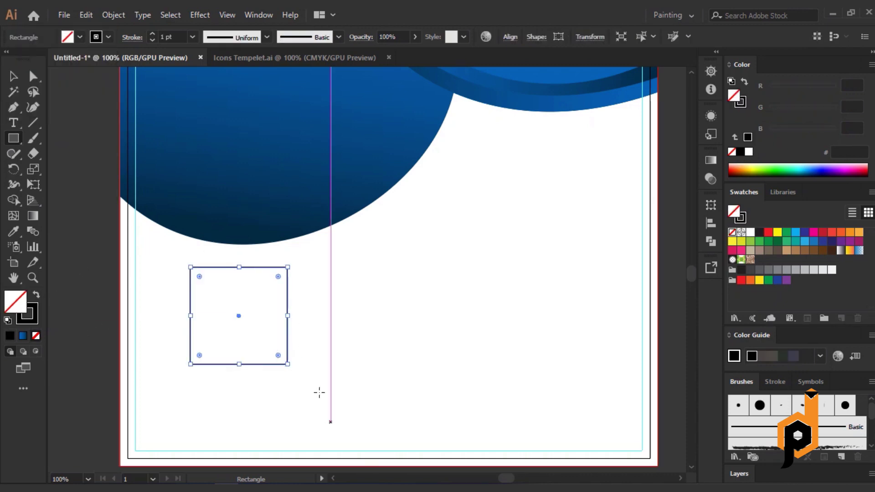
left_click_drag(292, 367, 232, 399)
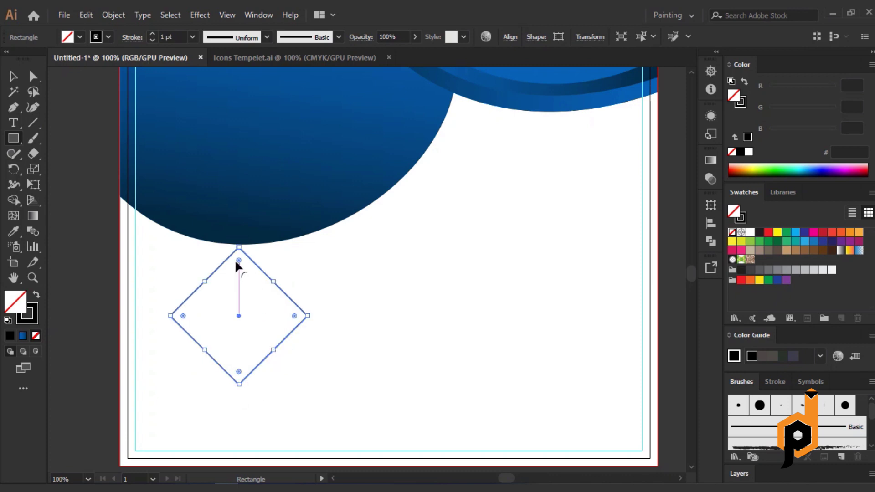
left_click_drag(237, 262, 238, 271)
left_click(336, 397)
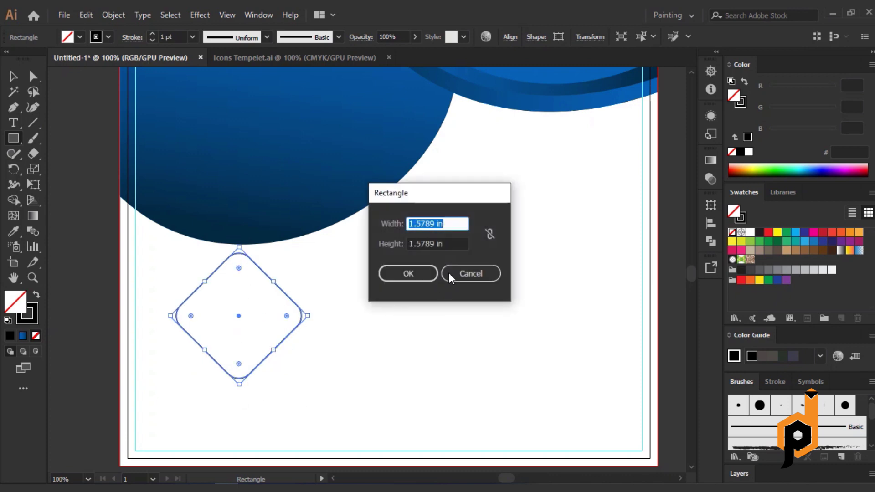
left_click(470, 274)
key("v")
left_click(55, 210)
- Duplicate the diamond twice to the right, making an evenly spaced row of three
scroll(73, 245, "down", 1)
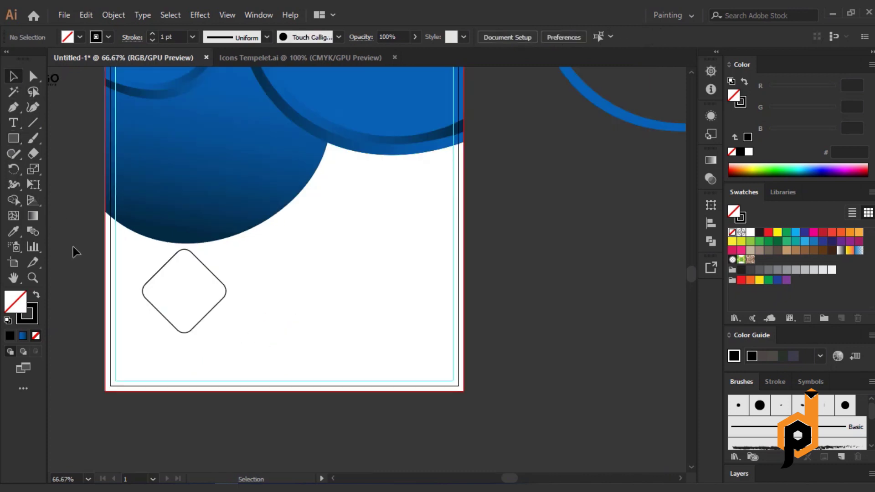
scroll(146, 269, "right", 1)
left_click_drag(210, 292, 314, 296)
key("ctrl+d")
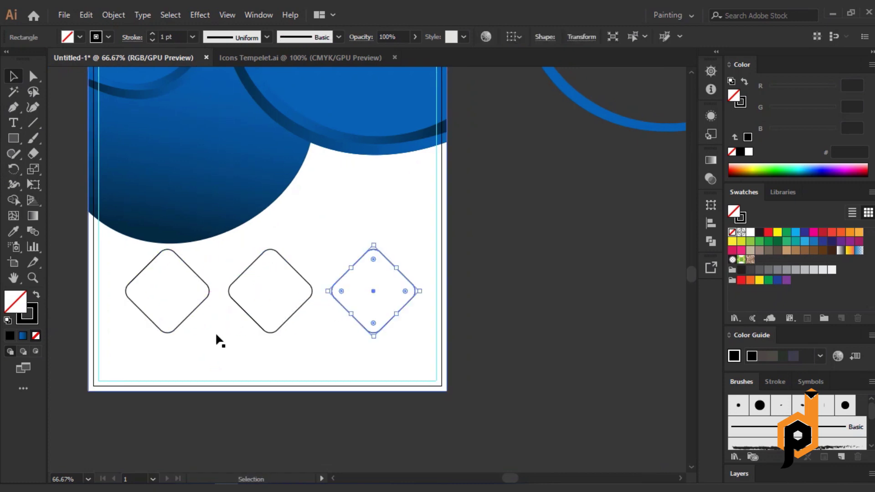
key("ctrl+a")
scroll(383, 397, "up", 2)
key("shift+F7")
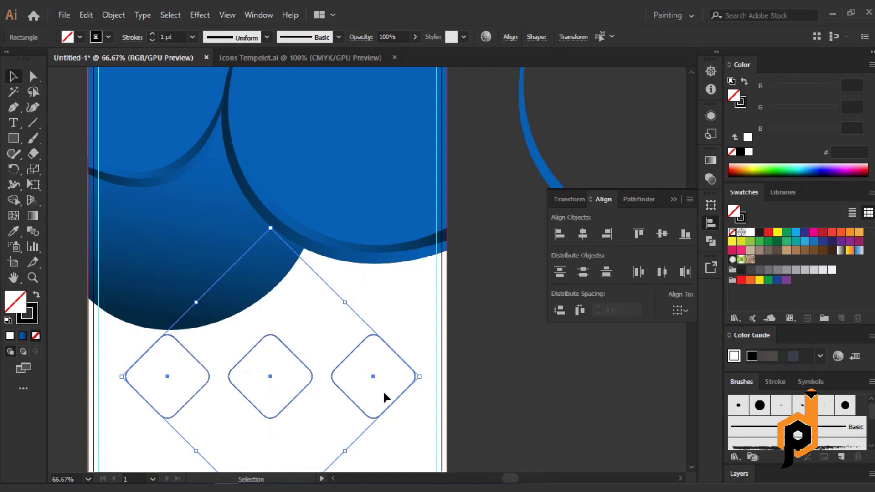
scroll(411, 387, "down", 2)
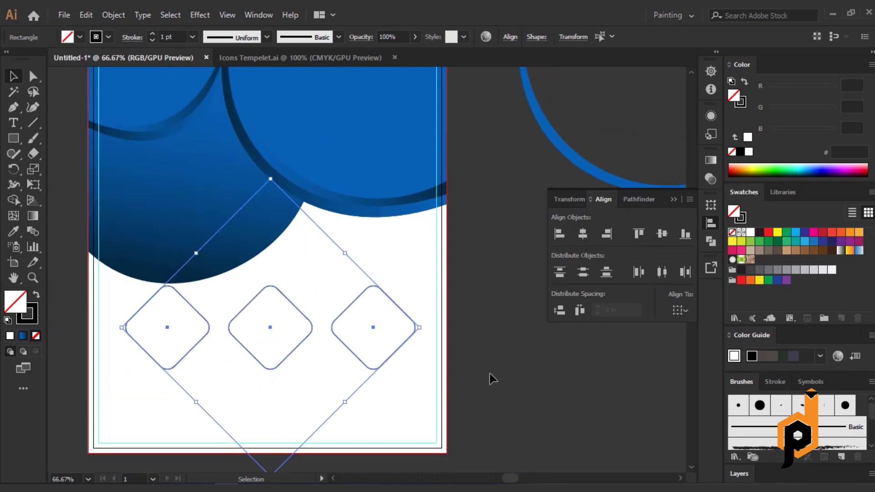
left_click(477, 372)
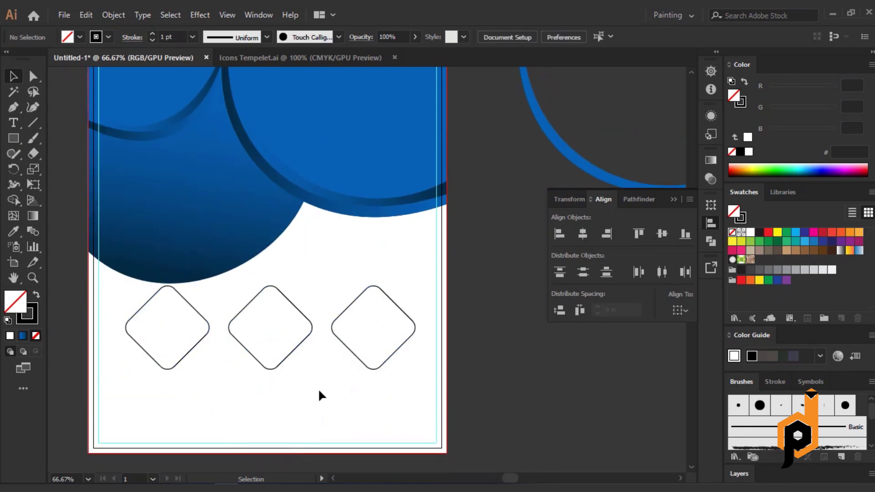
- With the Pen tool, draw a curved edge from the page's right edge through the middle diamond to the bottom-left
key("p")
scroll(231, 390, "down", 1)
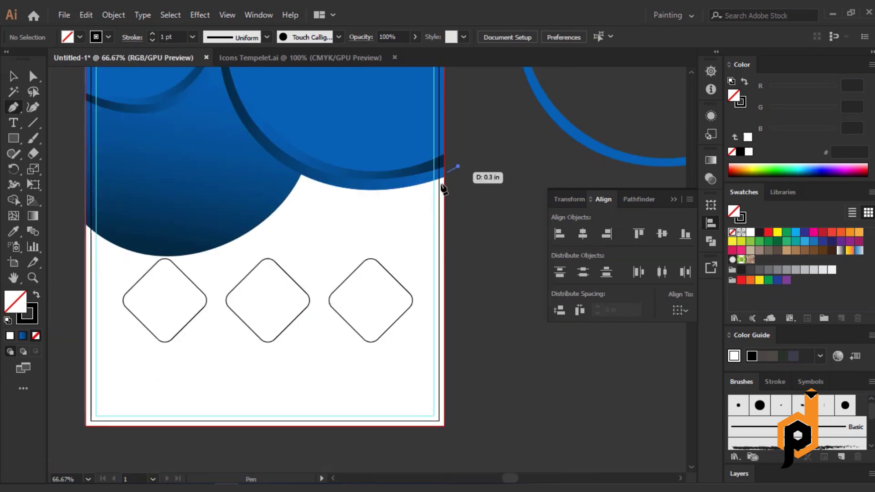
left_click(459, 166)
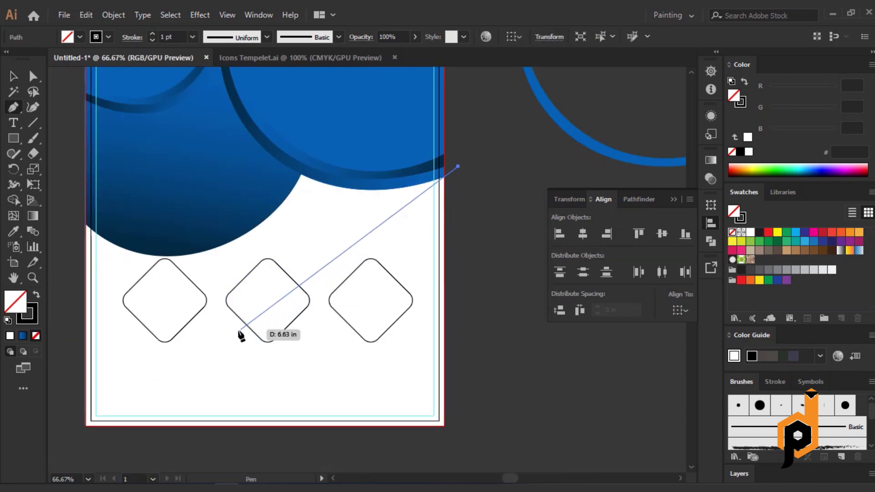
left_click(268, 300)
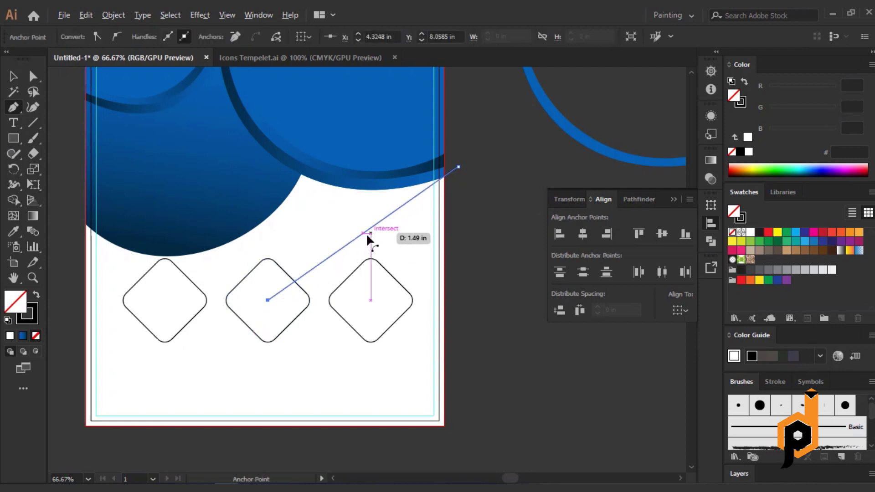
left_click_drag(357, 240, 346, 226)
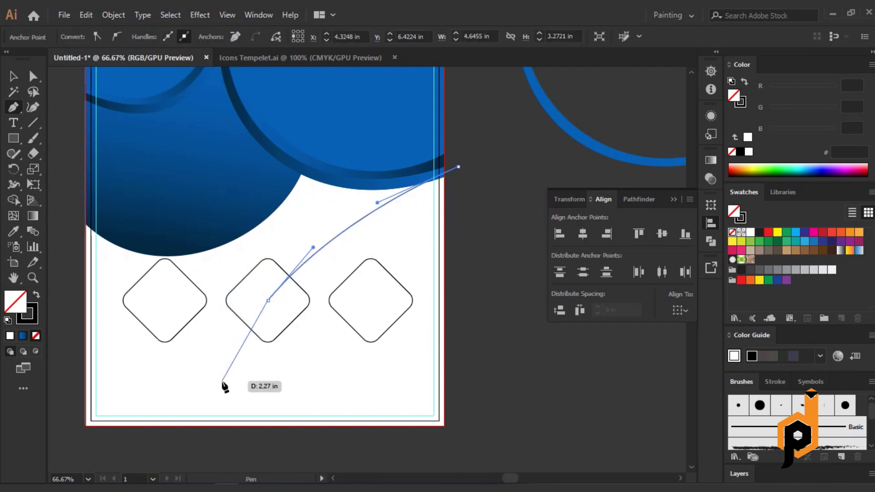
left_click_drag(168, 426, 235, 372)
left_click_drag(317, 252, 313, 244)
left_click_drag(279, 328, 227, 373)
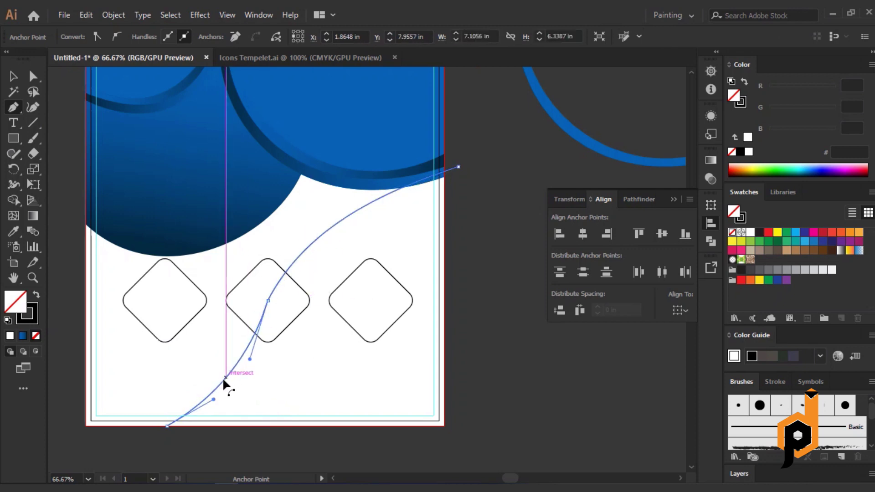
- Close the path around the lower-right corner outside the page and fill it solid black
left_click(207, 449)
left_click(322, 454)
left_click(473, 458)
left_click(476, 395)
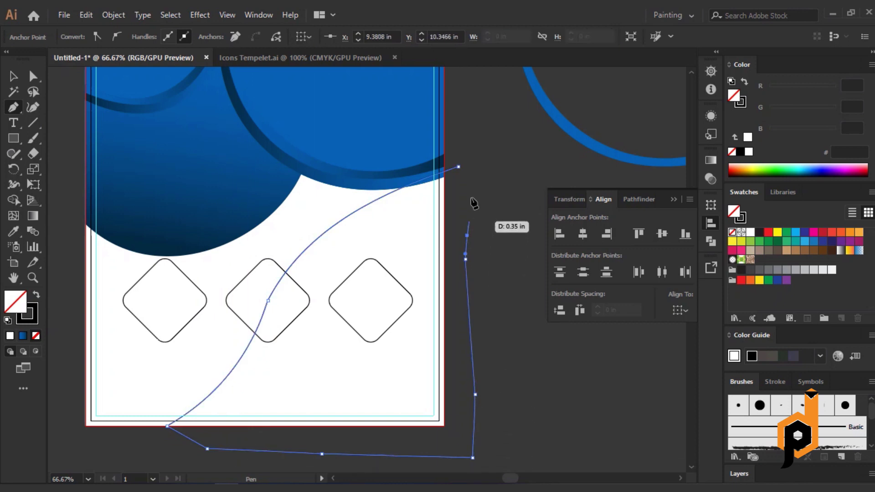
left_click(466, 259)
left_click(468, 236)
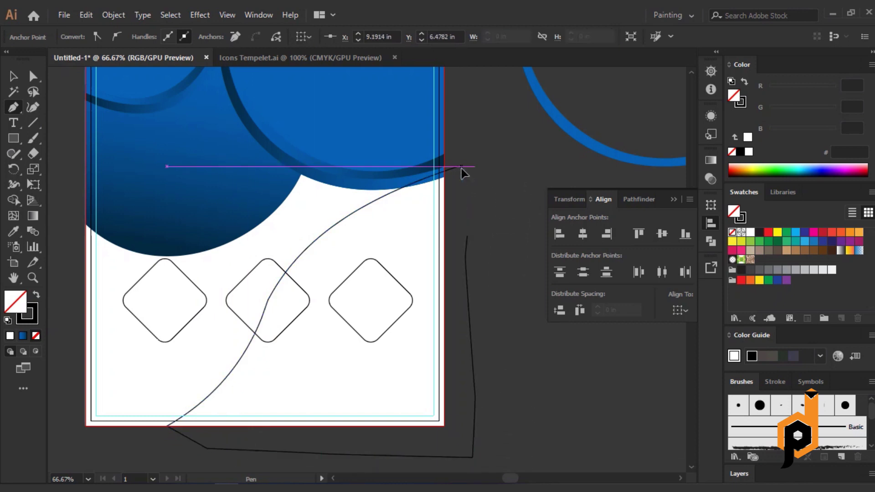
left_click(36, 297)
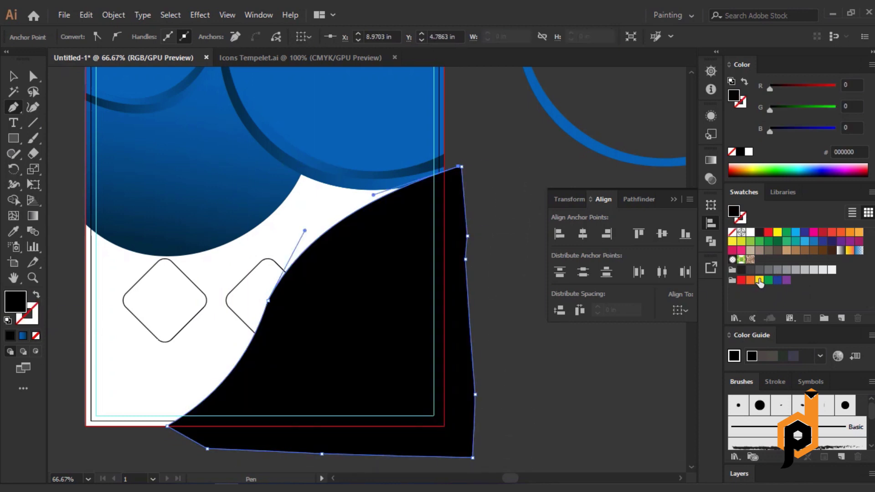
- Try a yellow fill on the shape, then a dark green fill from the Color Picker
left_click(759, 280)
double_click(18, 308)
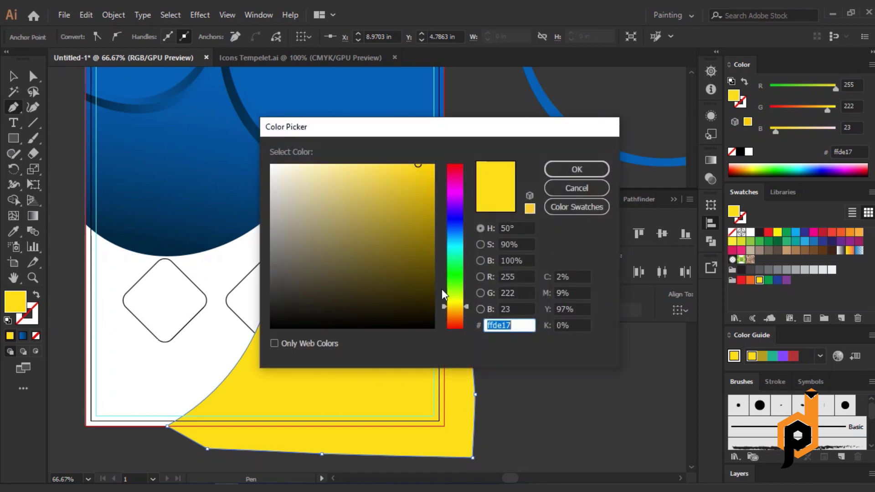
left_click(459, 246)
left_click(414, 256)
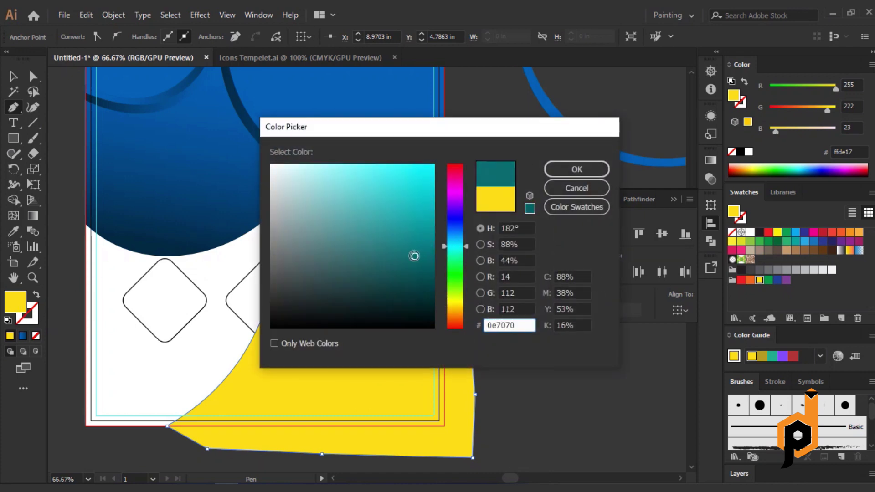
left_click(455, 283)
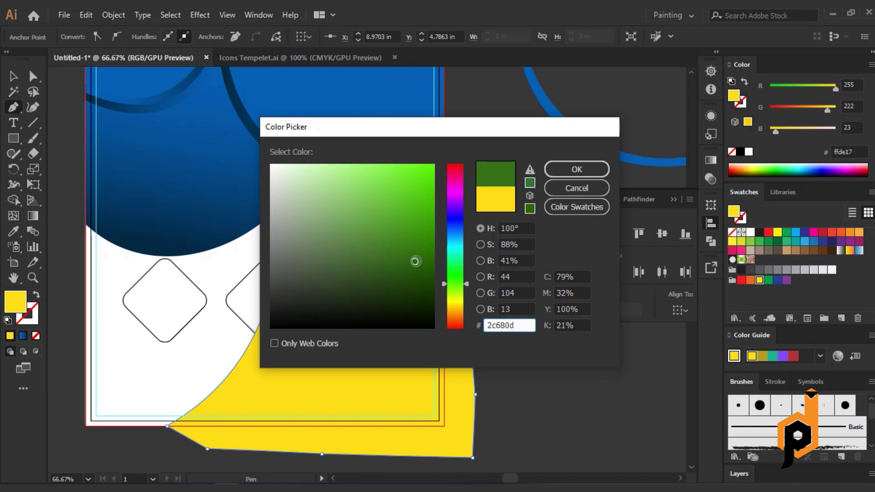
left_click(409, 262)
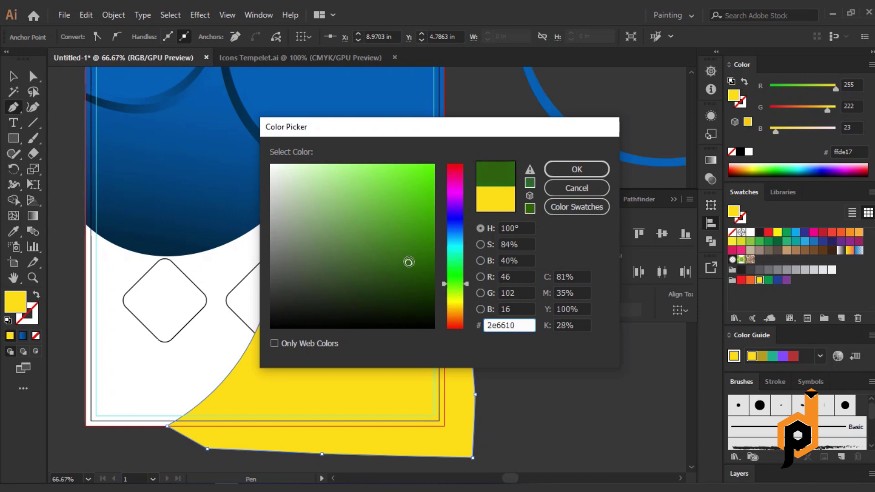
left_click(577, 168)
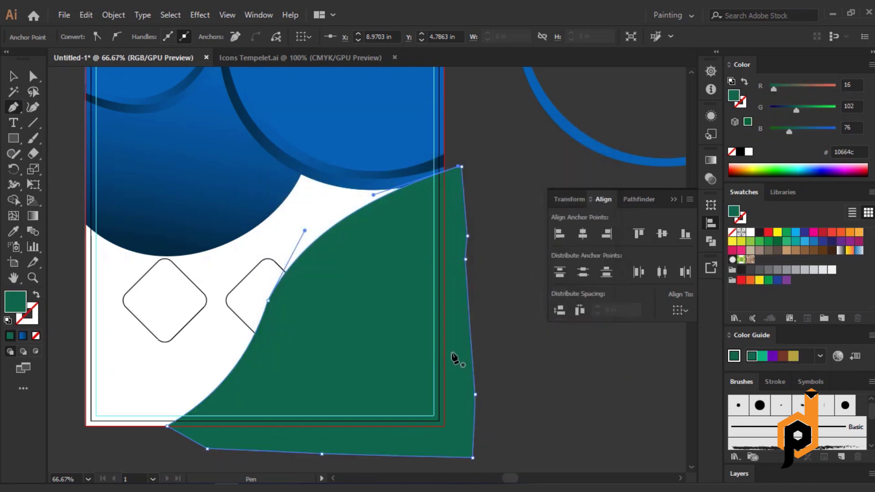
- Sample the large circle's blue with the Eyedropper and mute it to steel blue 3d6d8e
left_click(13, 231)
left_click(385, 118)
double_click(15, 301)
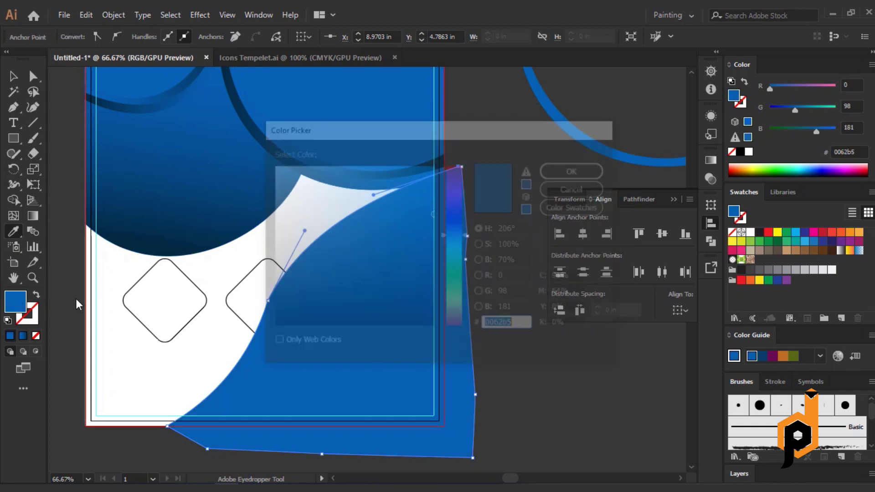
mouse_move(414, 274)
left_mouse_down()
mouse_move(405, 248)
mouse_move(366, 240)
left_mouse_up()
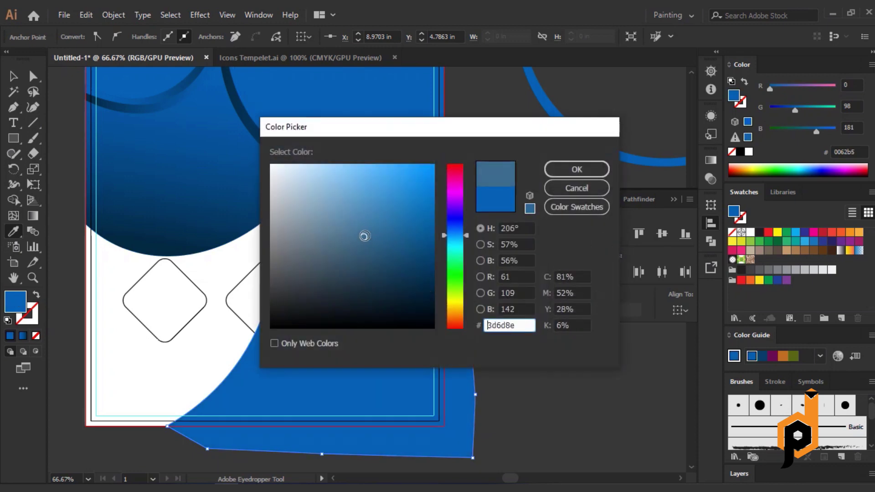
left_click(567, 172)
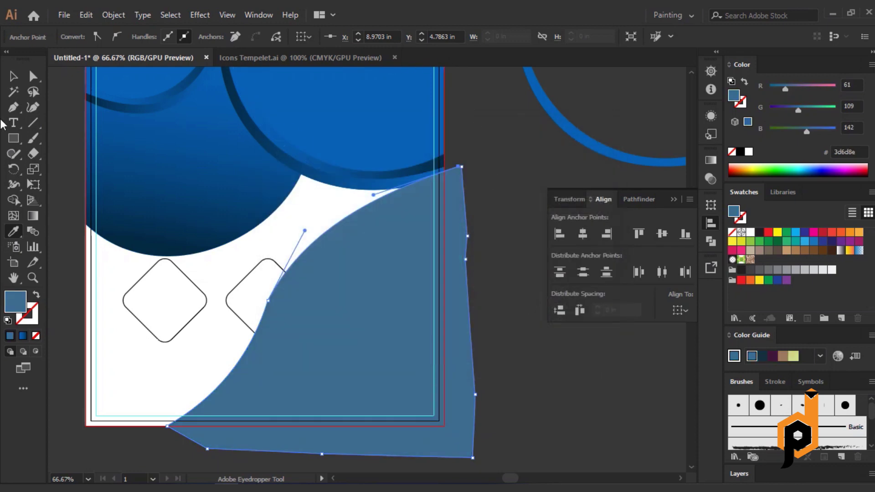
left_click(13, 76)
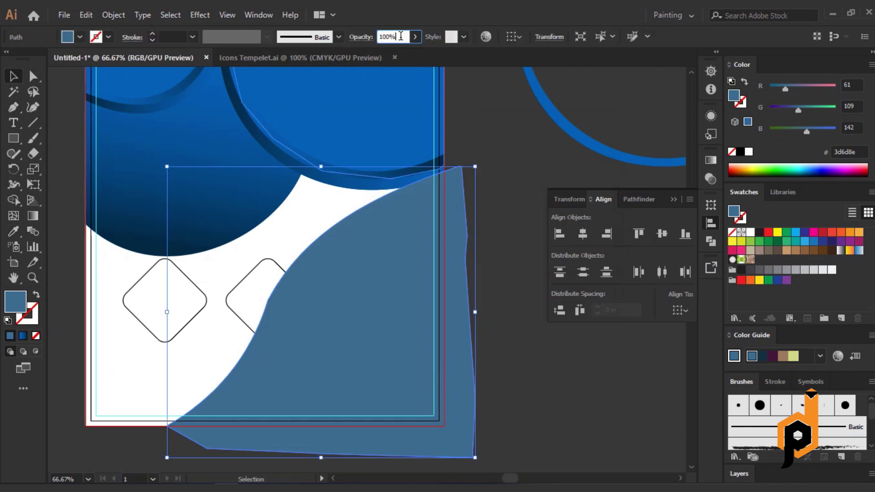
- Set the curved shape's opacity to 10%
type("10")
key("Return")
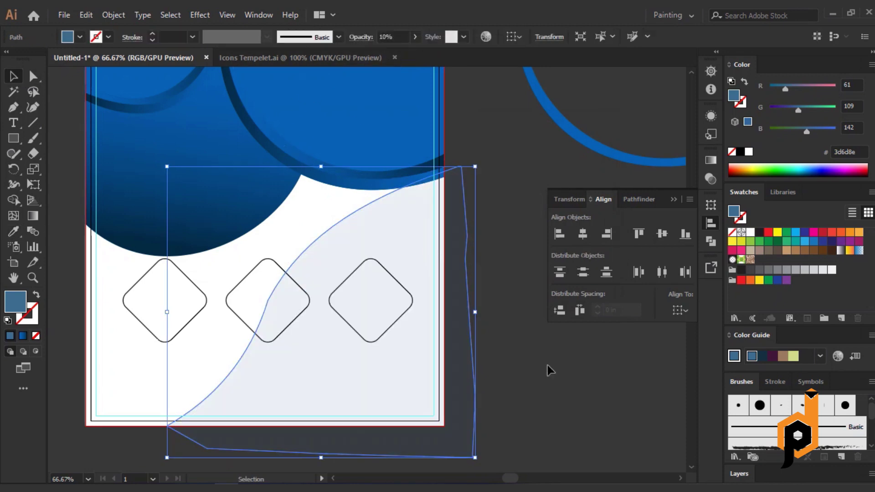
key("ctrl")
key("v")
left_click(535, 369)
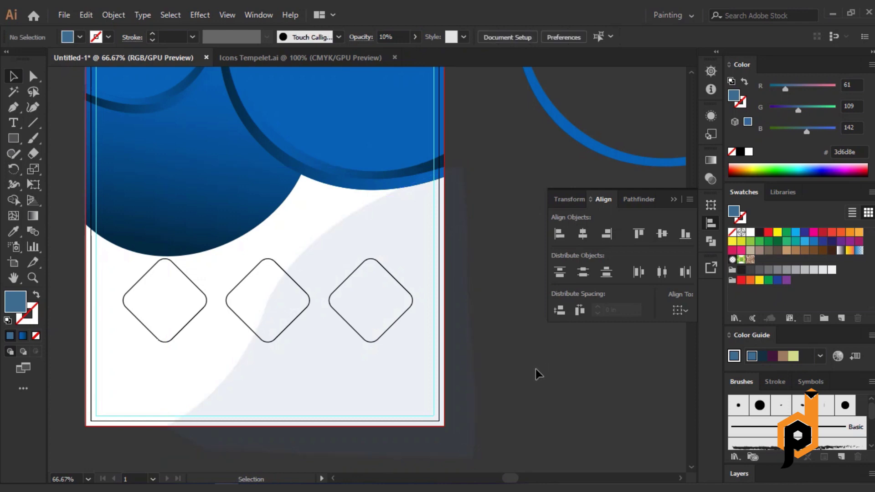
left_click(333, 374)
- Smooth the shape's curved edge with the Smooth tool
left_click_drag(14, 161, 63, 169)
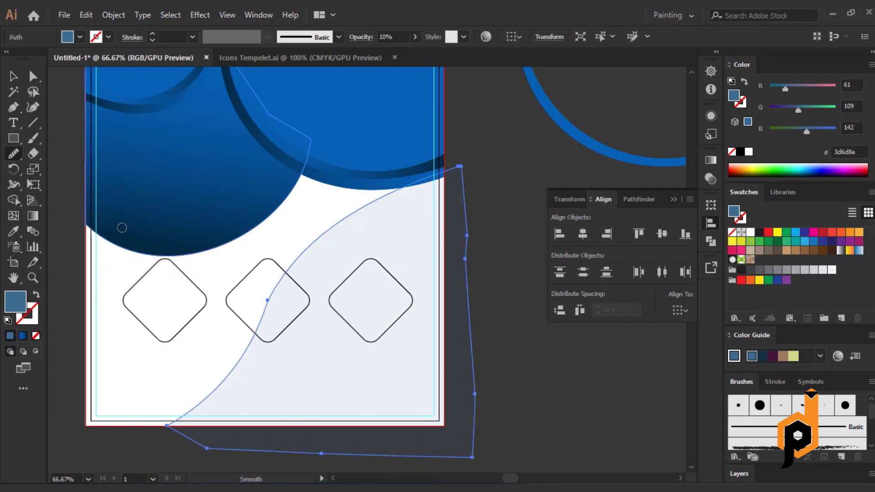
left_click_drag(282, 274, 230, 399)
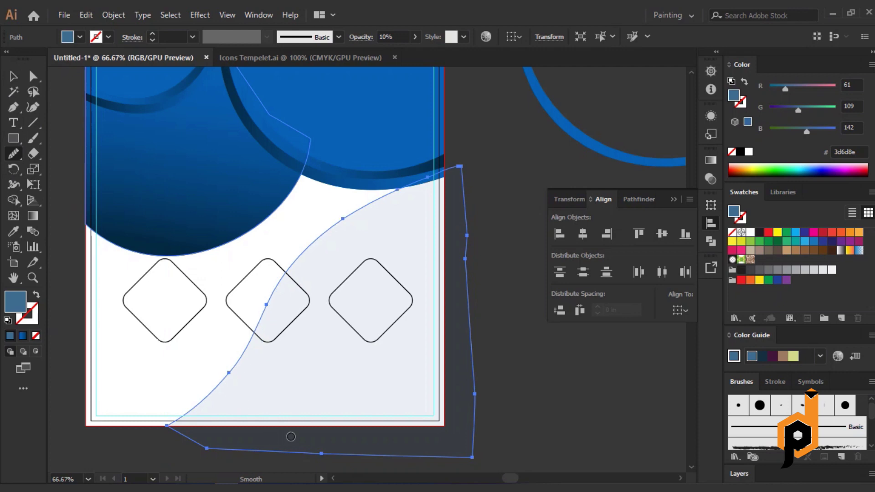
left_click(13, 77)
left_click(127, 436)
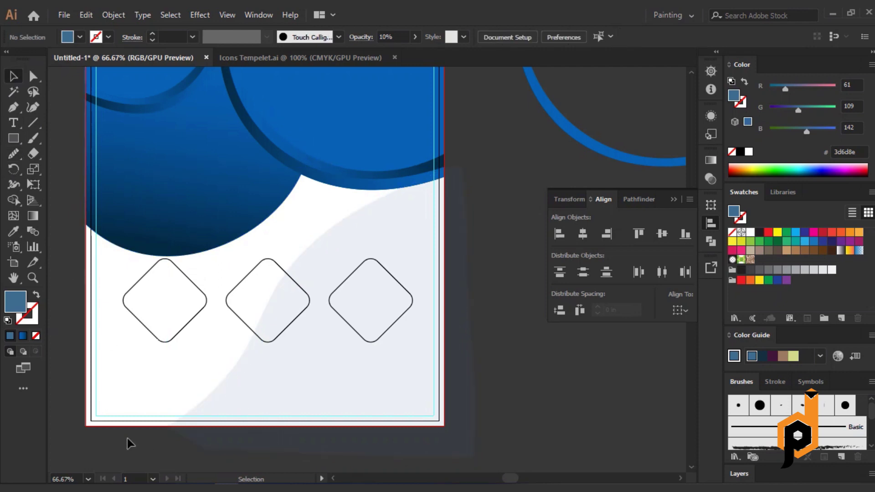
- Trim the shape's overhang outside the page with the Shape Builder tool
left_click(130, 399)
left_click(181, 454)
left_click(292, 395)
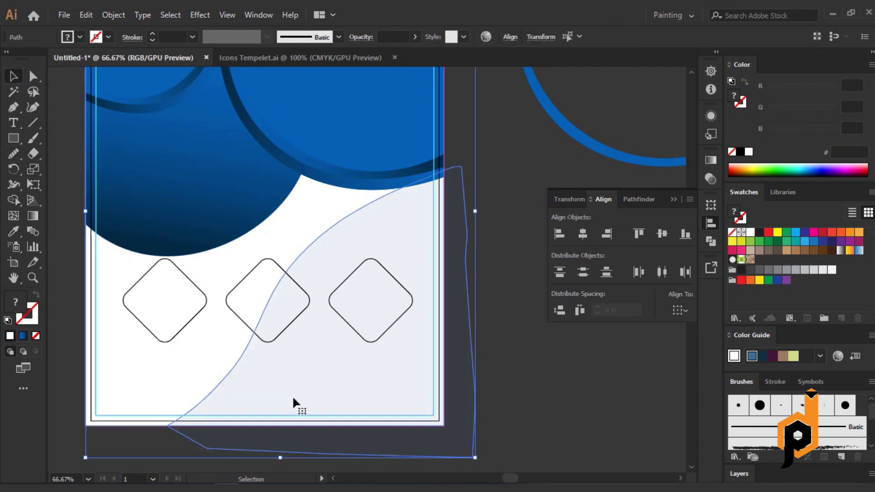
left_click(13, 200)
left_click(292, 452, "alt")
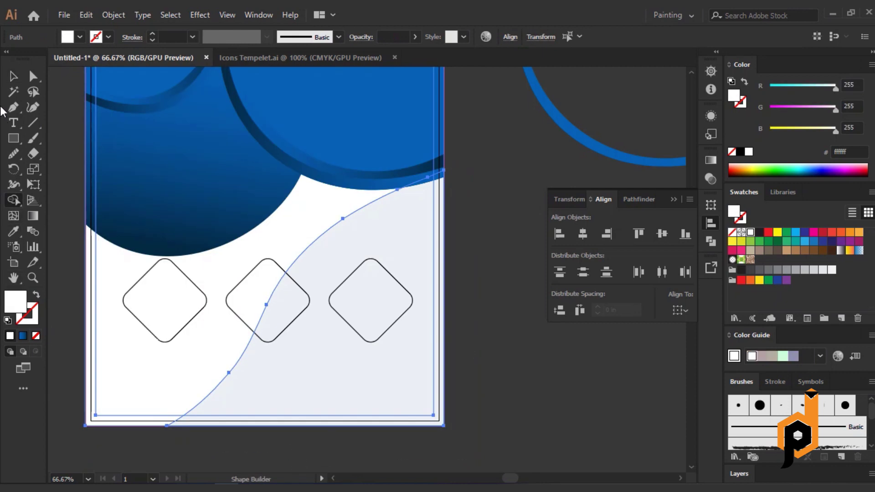
left_click(13, 76)
left_click(502, 426)
left_click(336, 397)
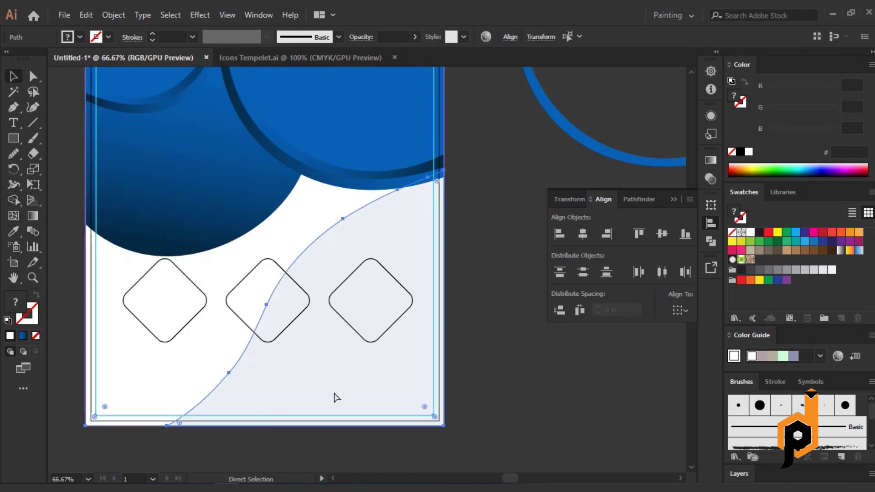
left_click(509, 406)
- Copy the line 'We are Providing Best Services For your Business' from the Notepad notes
scroll(402, 356, "up", 1)
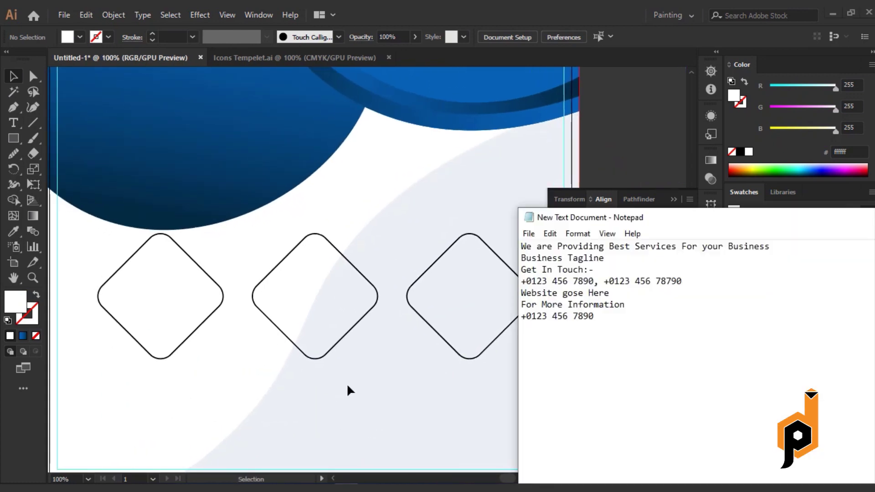
scroll(348, 389, "down", 1)
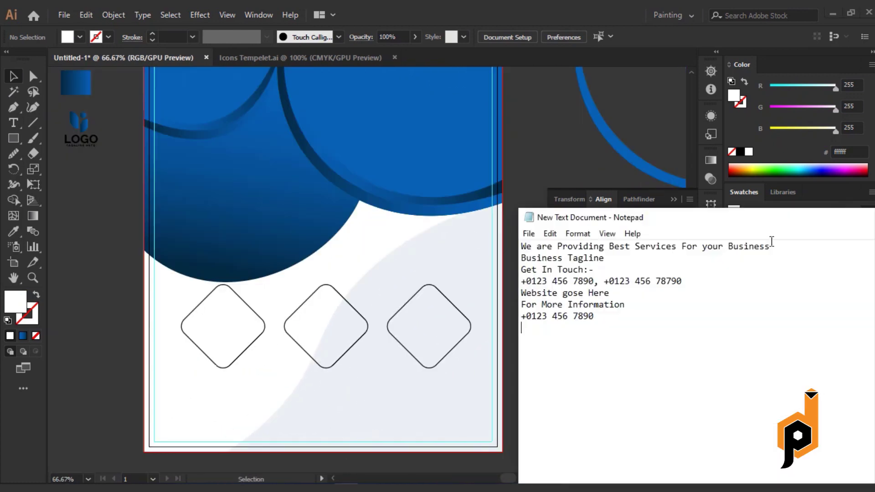
left_click_drag(772, 246, 537, 247)
right_click(525, 246)
left_click(561, 291)
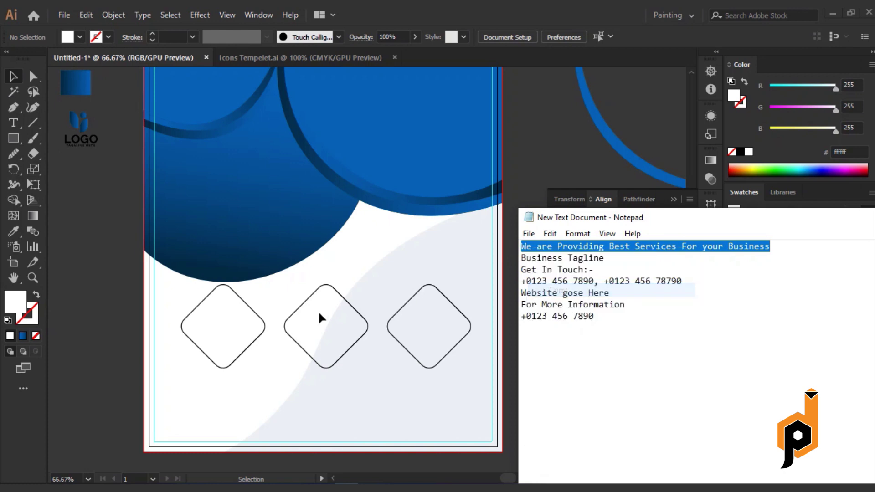
scroll(319, 311, "up", 1)
left_click(13, 122)
- Paste the headline onto the blue circle in white Raleway SemiBold
left_click(183, 189)
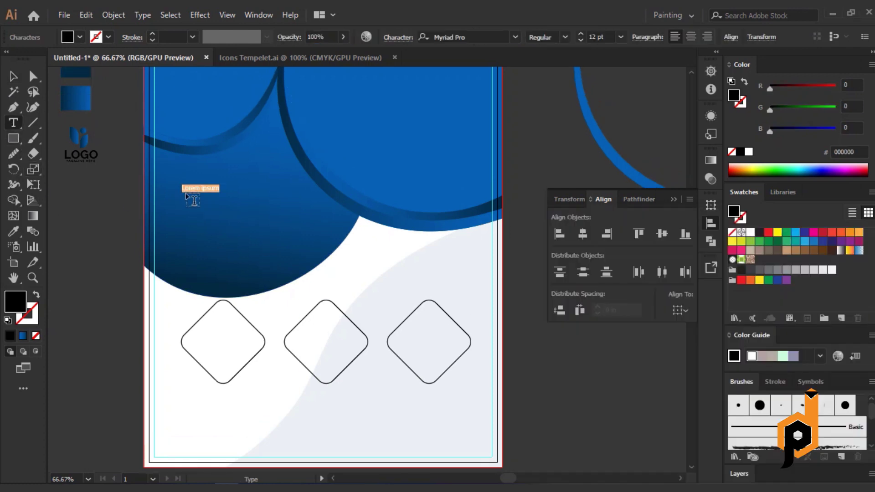
key("ctrl+v")
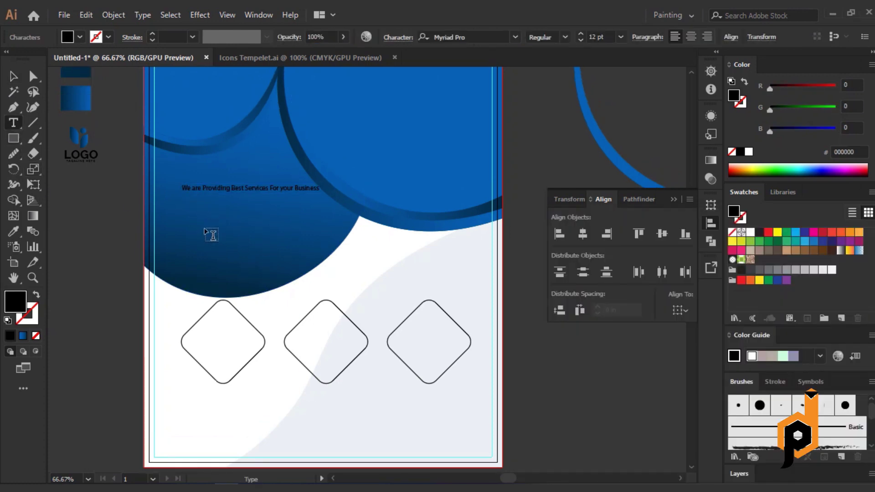
key("Escape")
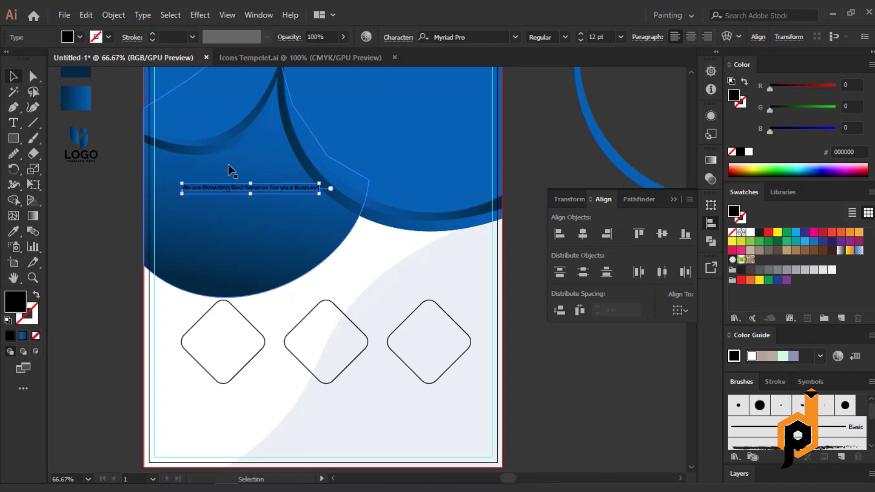
left_click(749, 151)
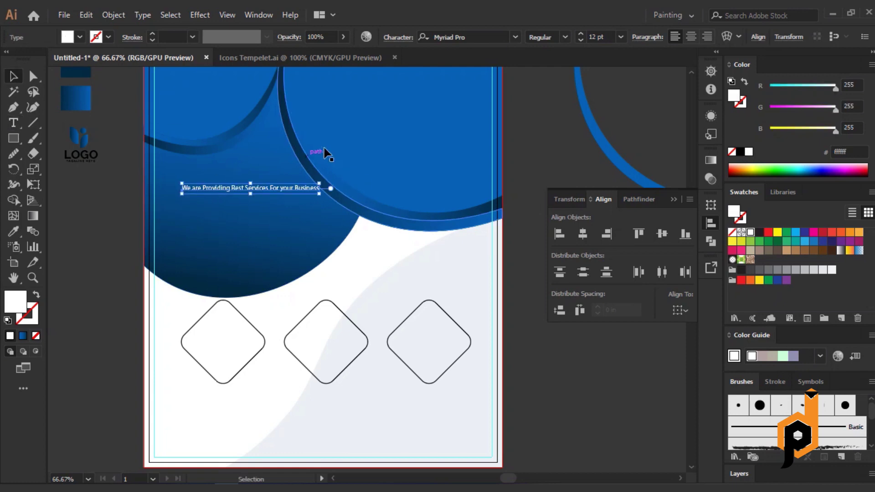
left_click(470, 37)
type("ra")
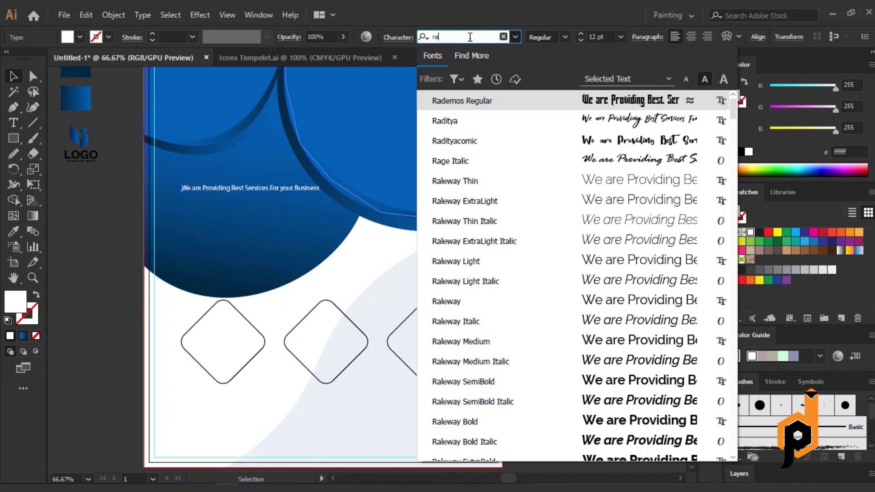
type("l")
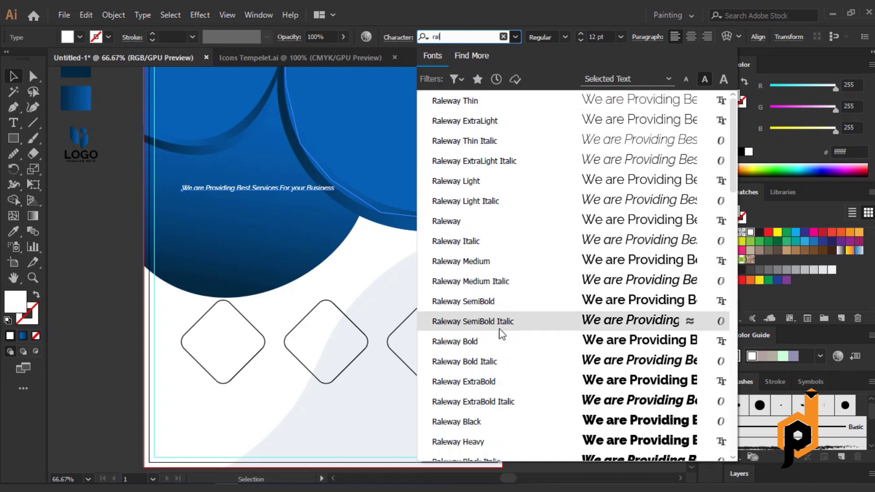
left_click(485, 307)
- Break the headline into four lines: We are / Providing / Best Services / For your Business
left_click(13, 122)
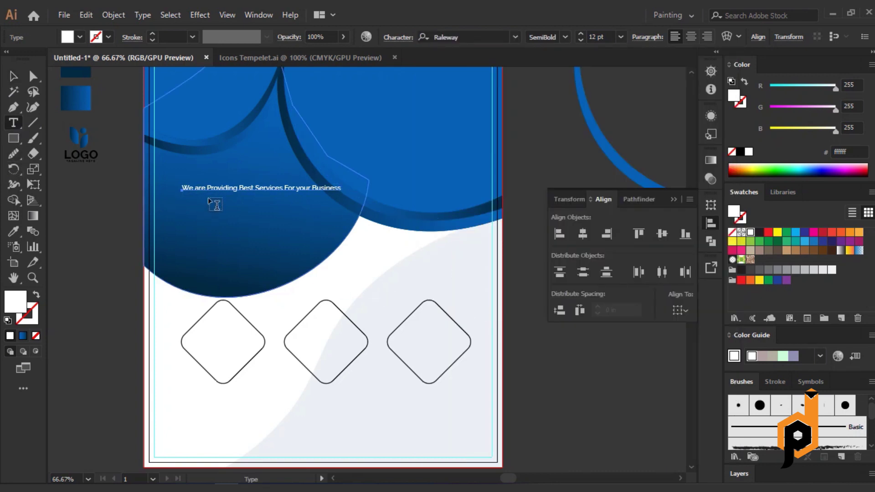
scroll(209, 197, "up", 2)
left_click(211, 182)
key("Return")
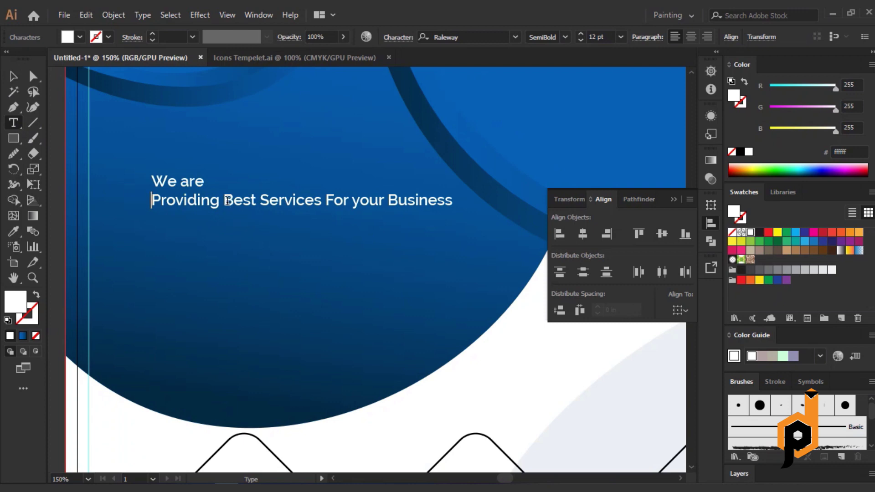
key("ctrl+Right")
key("Return")
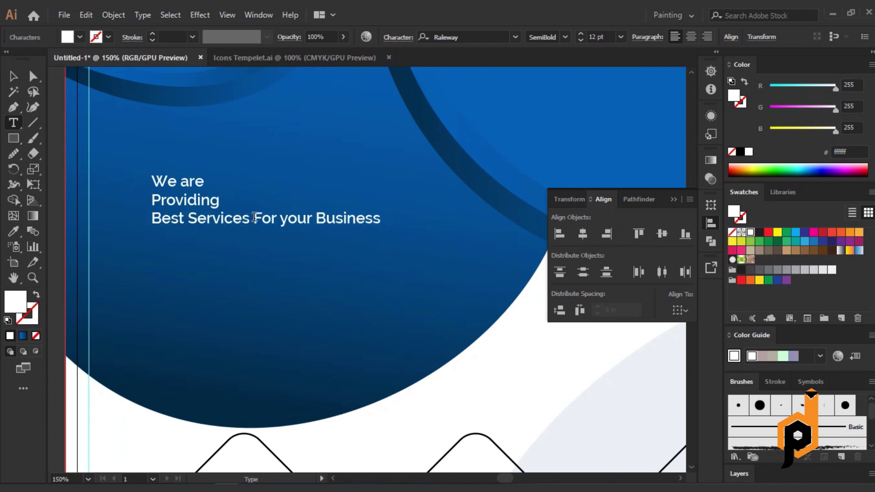
key("Return")
left_click(14, 76)
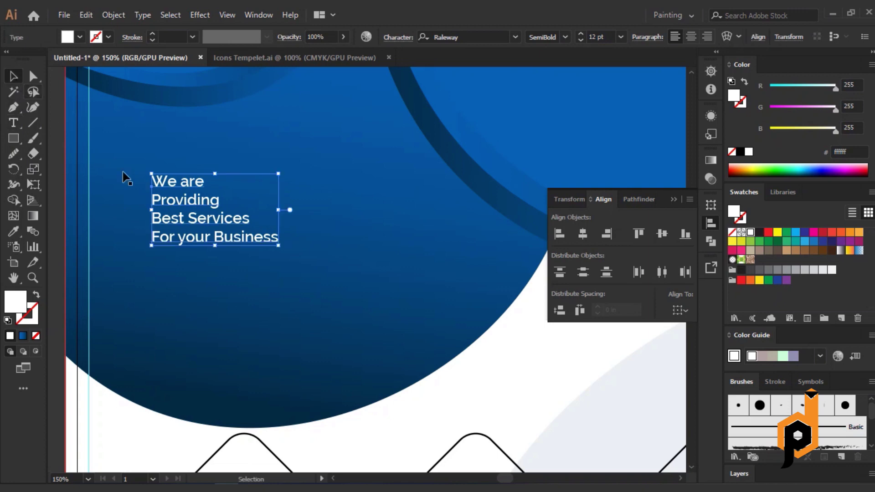
- Set the headline to 36 pt and left-align it to a vertical ruler guide
scroll(179, 246, "down", 1)
left_click(621, 37)
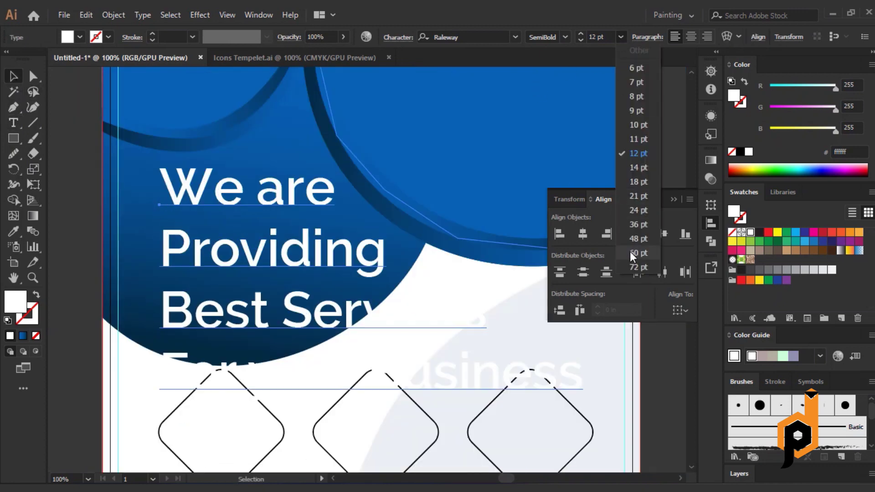
left_click(635, 224)
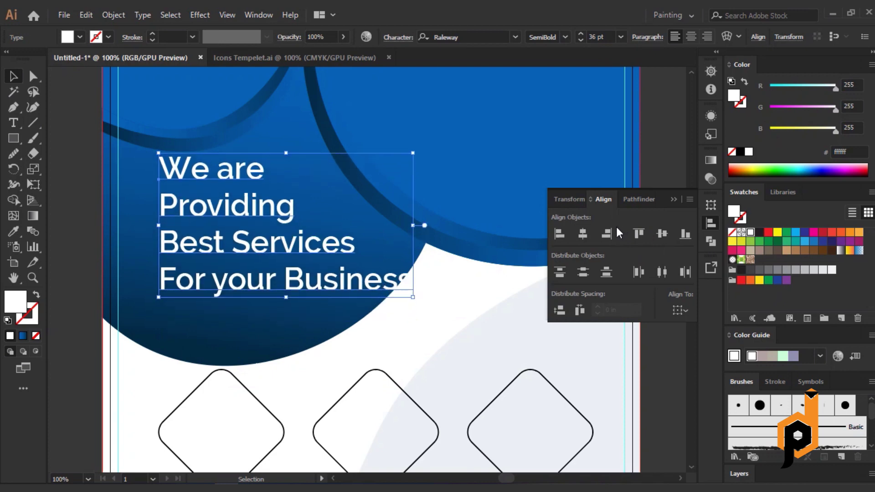
left_click(606, 233)
key("ctrl+r")
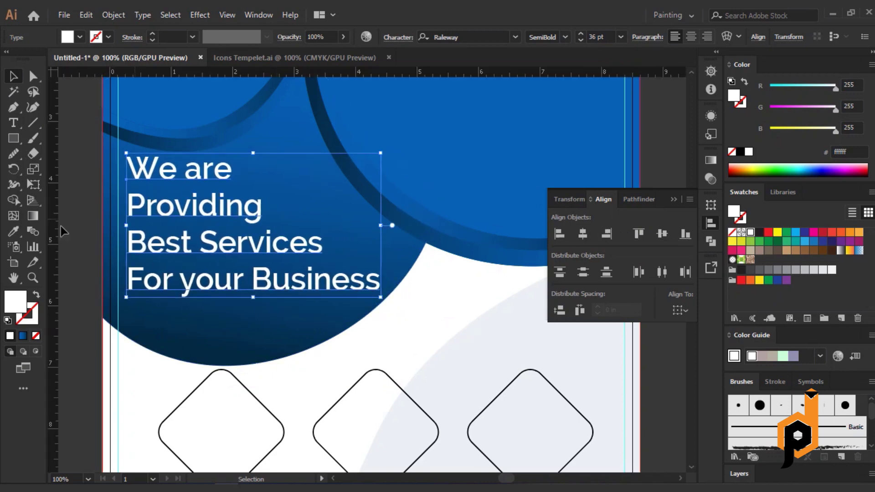
left_click_drag(79, 252, 120, 255)
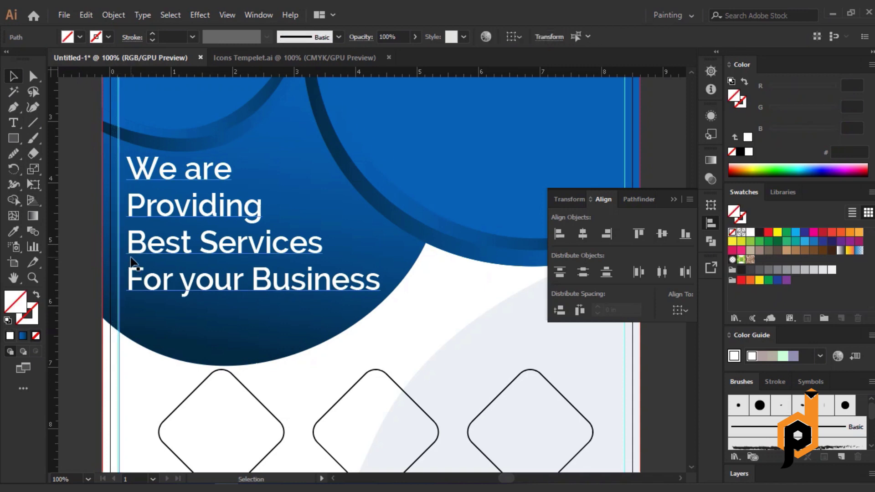
key("Left")
key("Left")
left_click(142, 246, "shift")
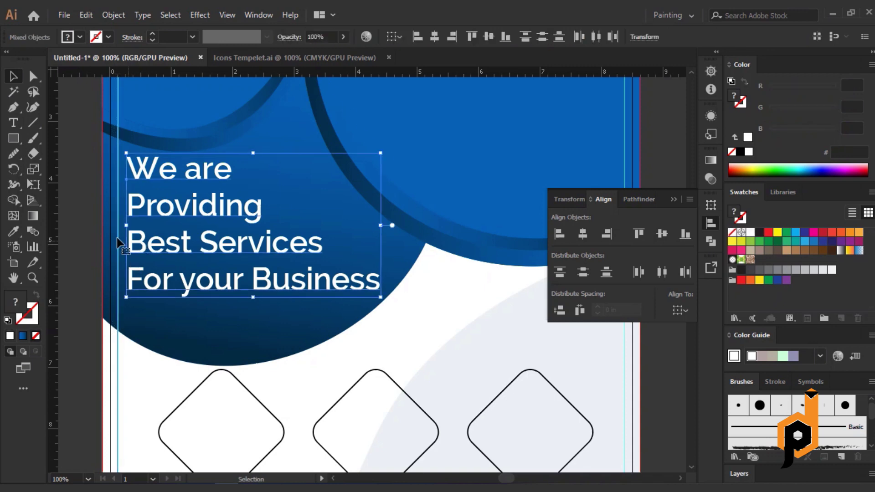
left_click(561, 234)
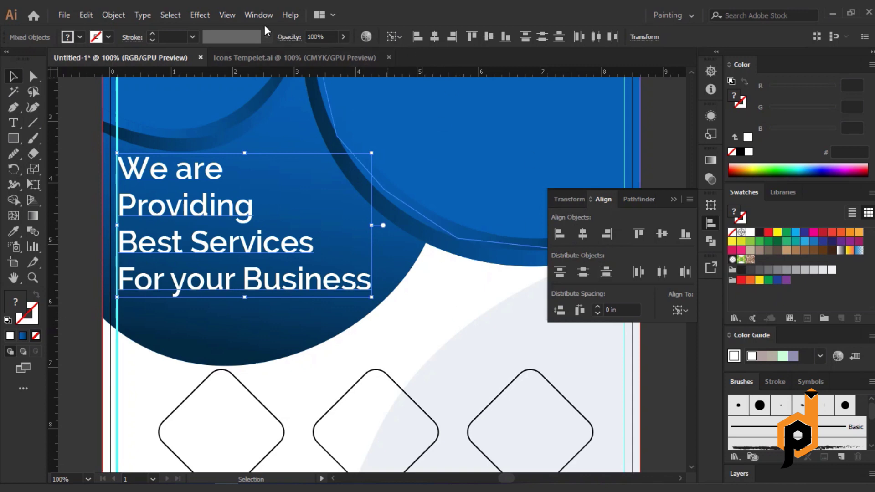
- Give the headline about 44 pt leading and nudge it slightly right
left_click(117, 196, "shift")
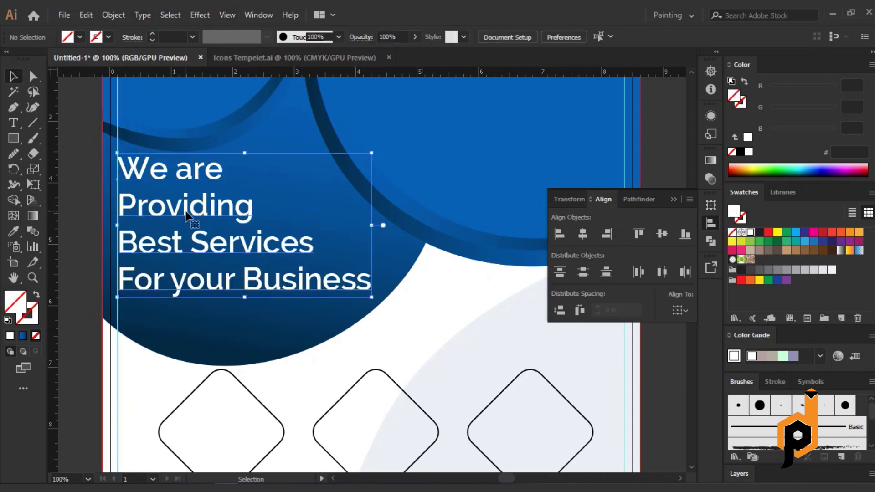
left_click(392, 39)
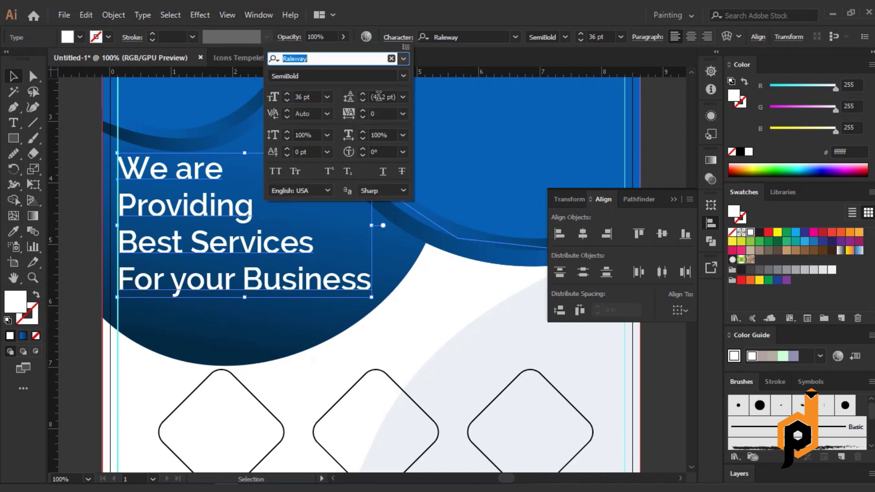
left_click(385, 96)
type("44")
key("Return")
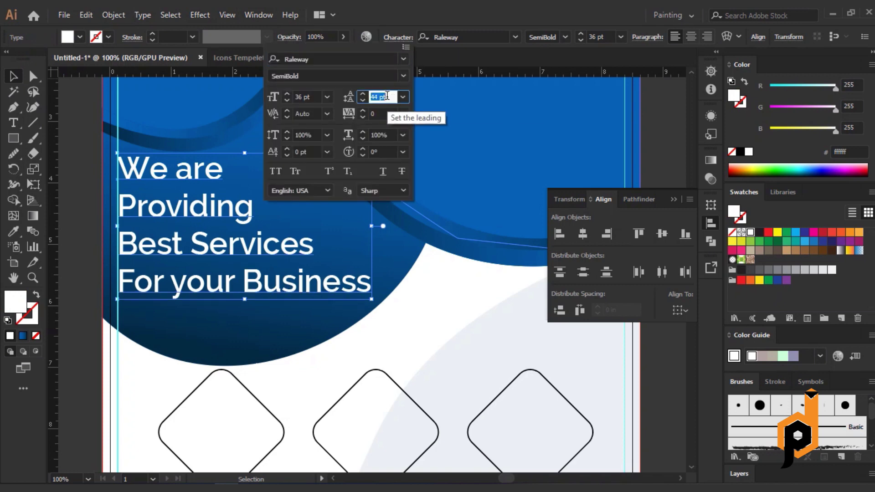
key("Down")
key("Up")
left_click(447, 275)
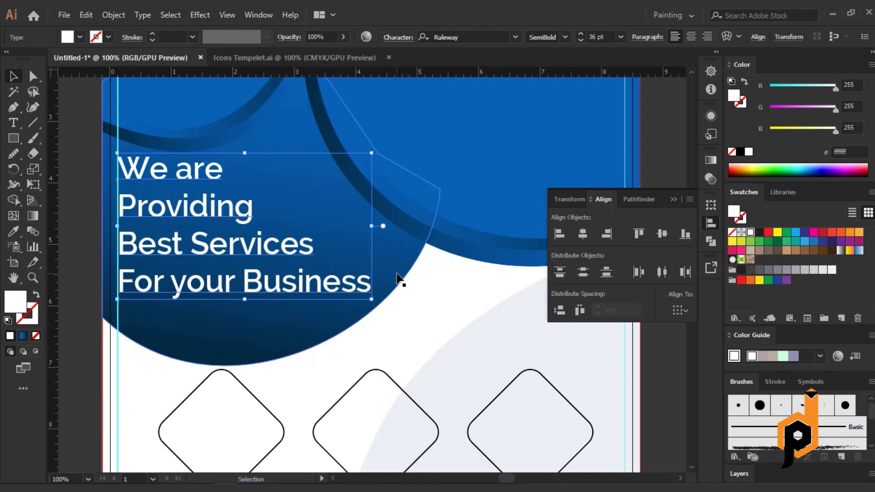
key("Down")
key("Down")
key("Down")
left_click(433, 318)
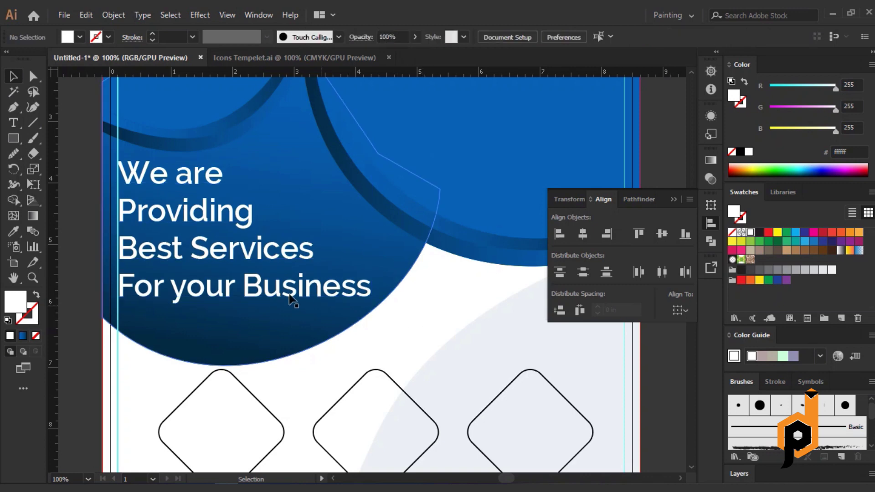
left_click_drag(289, 298, 290, 298)
left_click(461, 355)
- Make the logo white, move it to the top-left corner, and left-align it to the margin guide
scroll(319, 328, "down", 3)
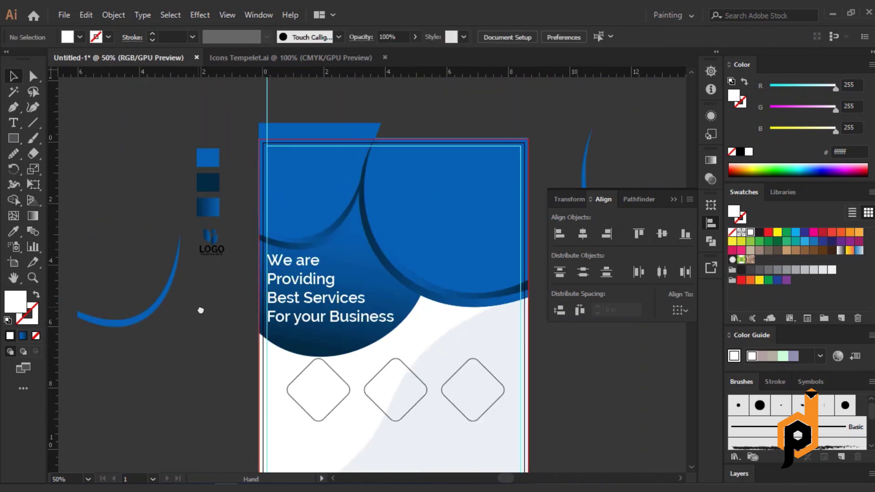
scroll(214, 292, "up", 3)
left_click(228, 237)
left_click(749, 152)
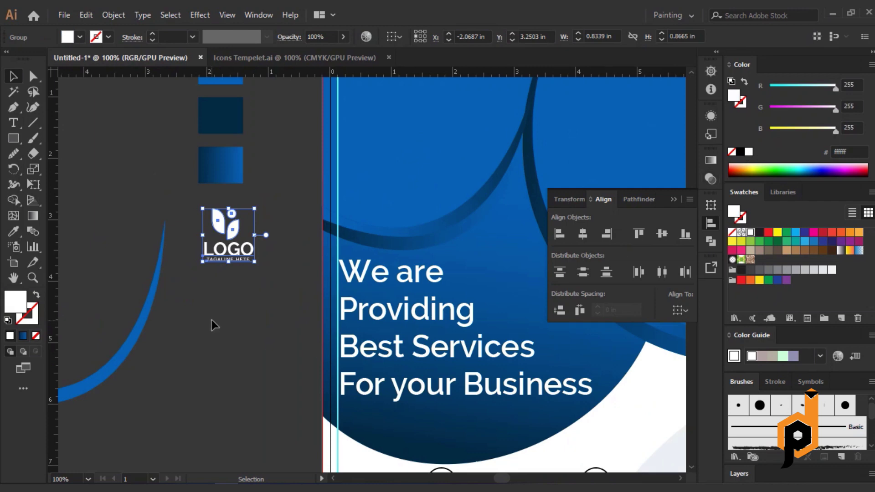
scroll(215, 325, "up", 2)
mouse_move(232, 278)
left_mouse_down()
mouse_move(380, 128)
mouse_move(376, 122)
left_mouse_up()
left_click(316, 111)
scroll(360, 137, "up", 2)
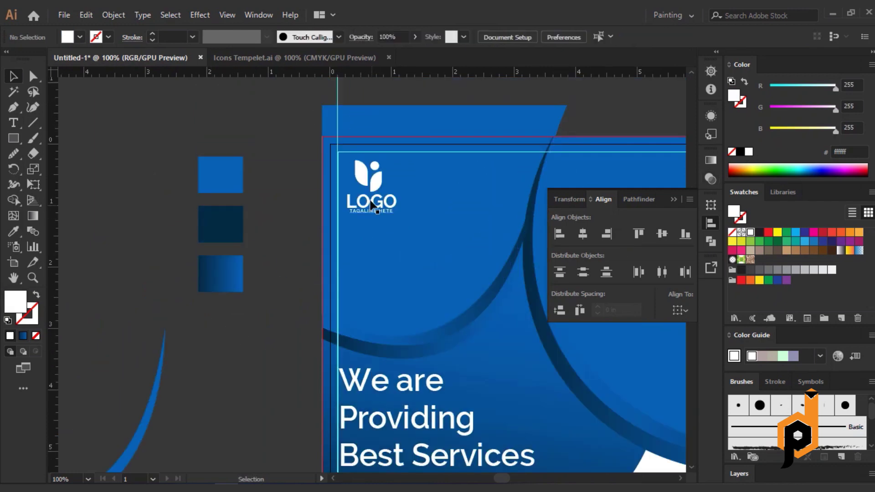
left_click(369, 191)
scroll(385, 122, "up", 3)
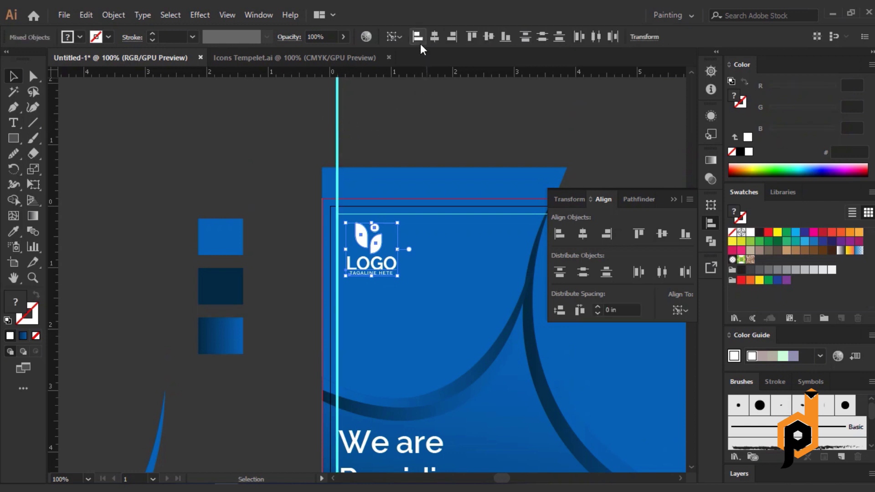
left_click(418, 40)
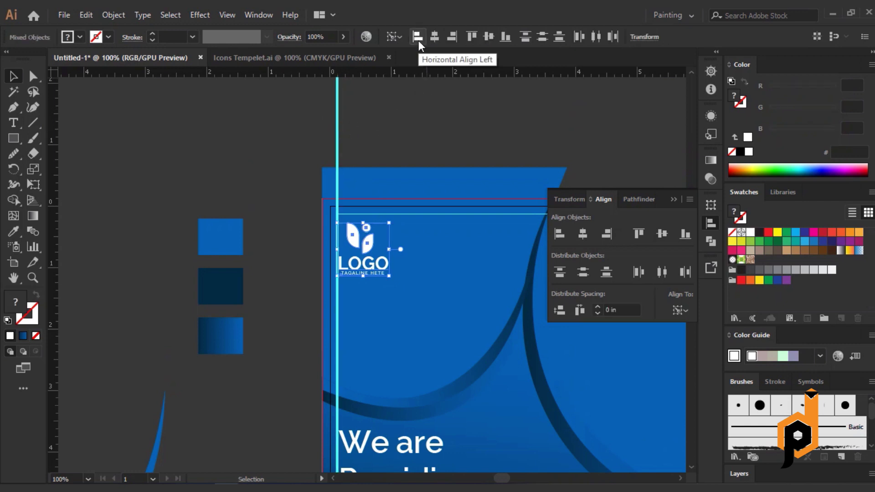
left_click(276, 145)
- Delete the blue band sticking out above the top of the page
scroll(295, 188, "down", 1)
scroll(295, 188, "down", 2)
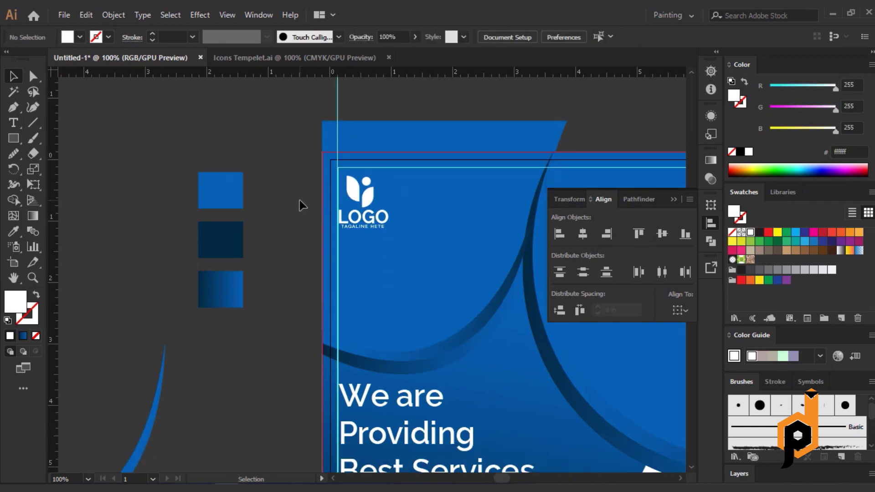
scroll(300, 200, "up", 1)
left_click(485, 212)
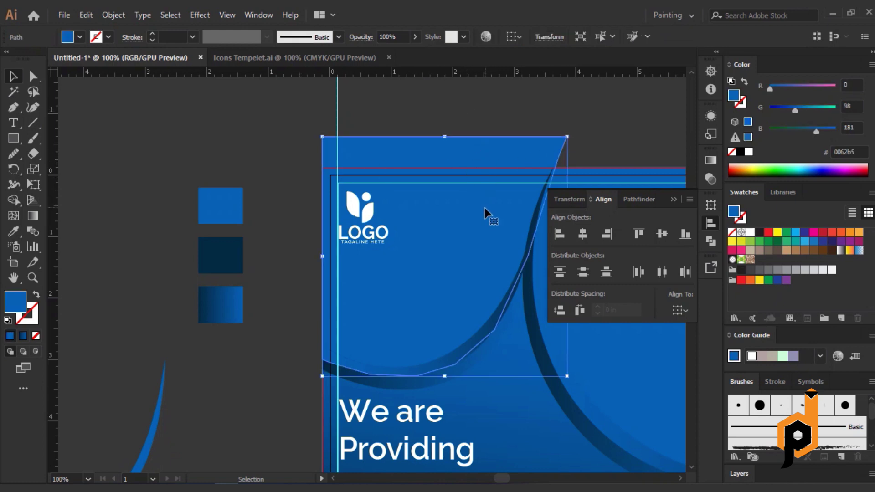
left_click(470, 211, "shift")
left_click(425, 106)
left_click(444, 212, "shift")
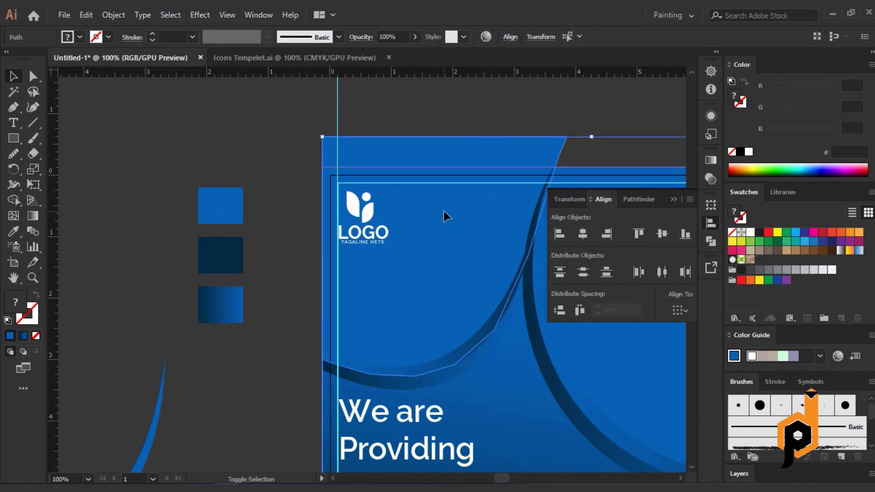
key("Delete")
left_click(292, 184)
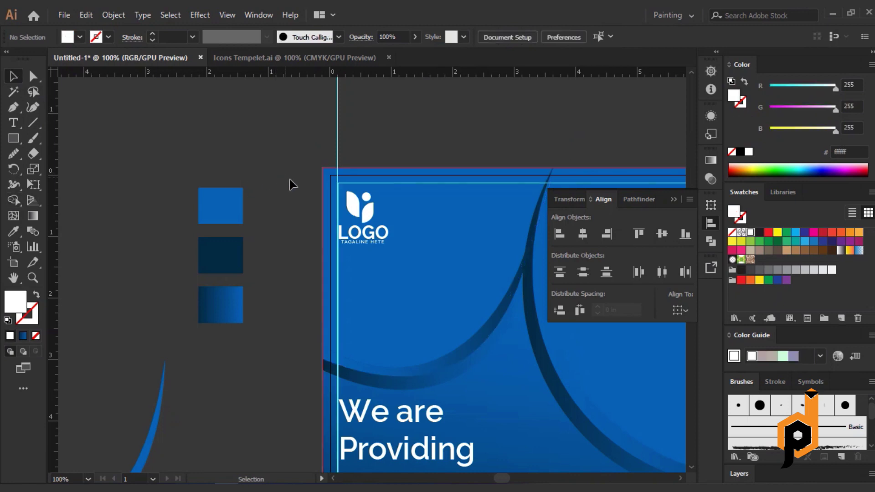
scroll(292, 184, "down", 2, "alt")
scroll(568, 422, "down", 3)
left_click(471, 344)
- Select the top-right blue circle and place the portrait photo of the woman at a laptop
left_click(483, 377)
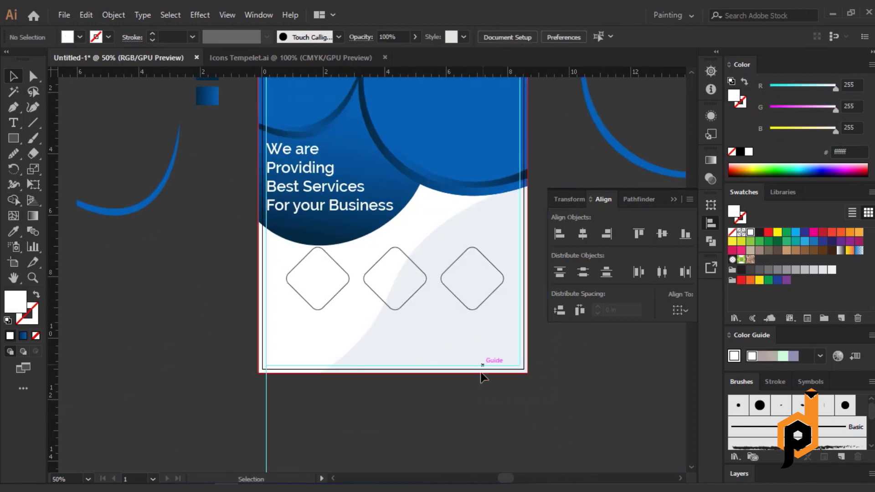
scroll(483, 378, "up", 3)
scroll(465, 300, "up", 1, "alt")
scroll(465, 300, "up", 2)
scroll(465, 300, "right", 2)
left_click(406, 226)
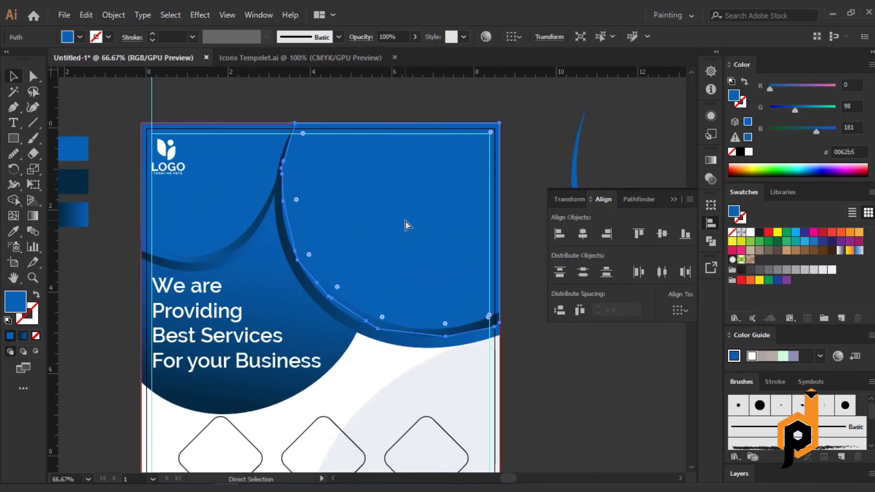
key("v")
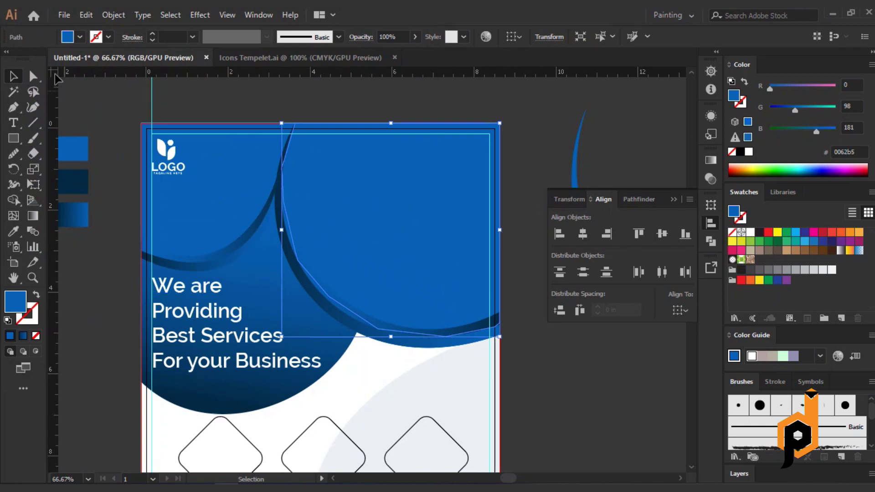
left_click(64, 15)
left_click(154, 226)
left_click(229, 224)
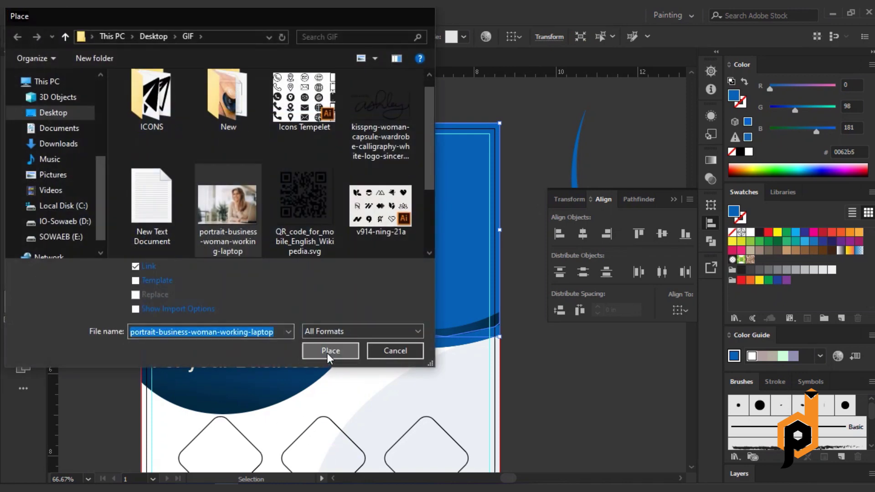
left_click(328, 353)
- Drop the portrait photo onto the flyer and position it over the top-right circle
scroll(312, 133, "down", 1)
scroll(547, 266, "down", 3)
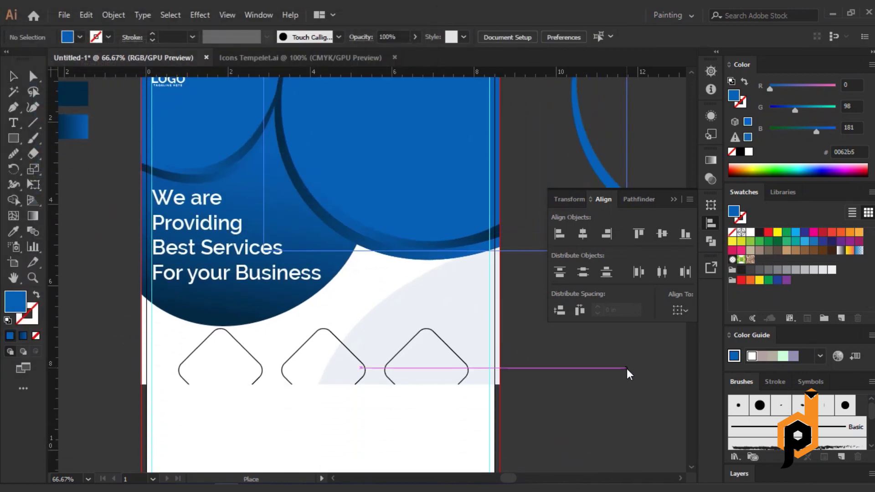
left_click_drag(547, 265, 627, 369)
scroll(409, 264, "up", 4)
left_click_drag(409, 264, 311, 281)
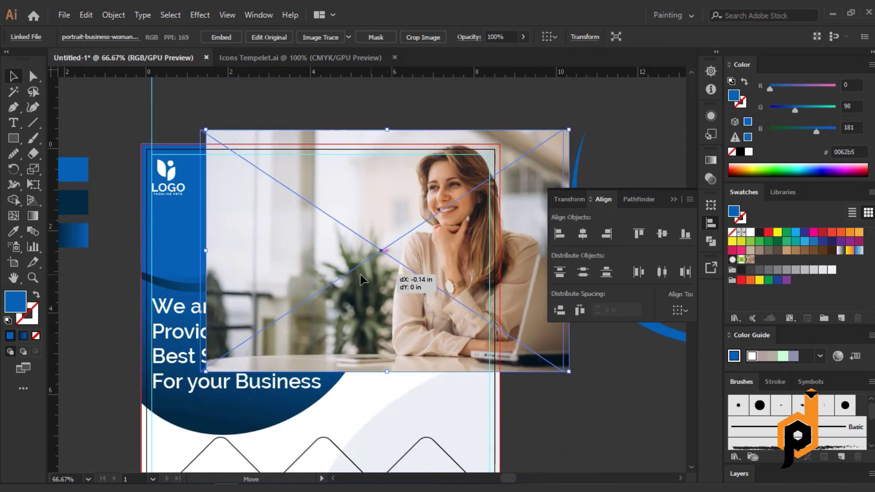
left_click_drag(369, 280, 371, 276)
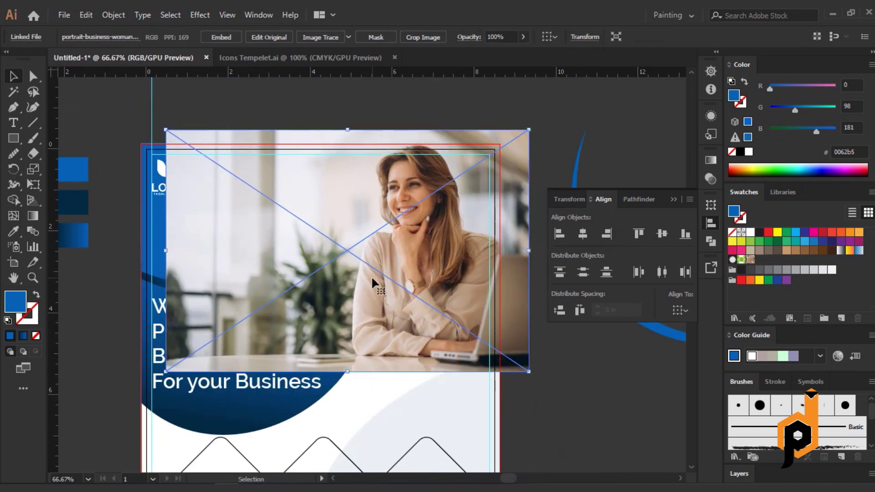
- Embed the photo, send it to back, and clip it inside the top-right circle
left_click(225, 37)
key("ctrl+shift+bracketleft")
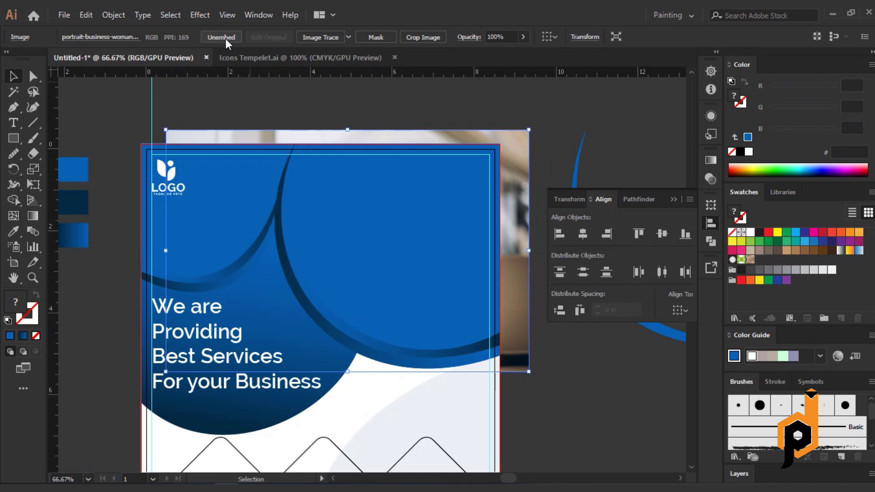
left_click(386, 233, "shift")
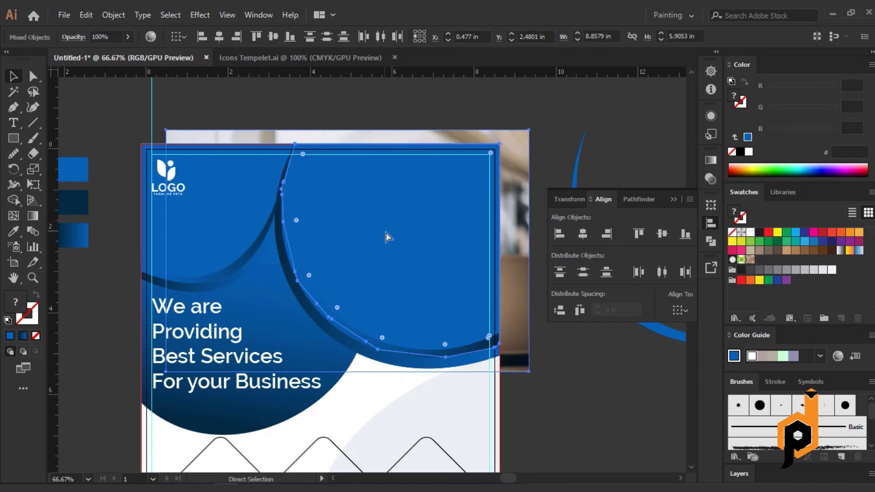
key("ctrl+7")
left_click(524, 365)
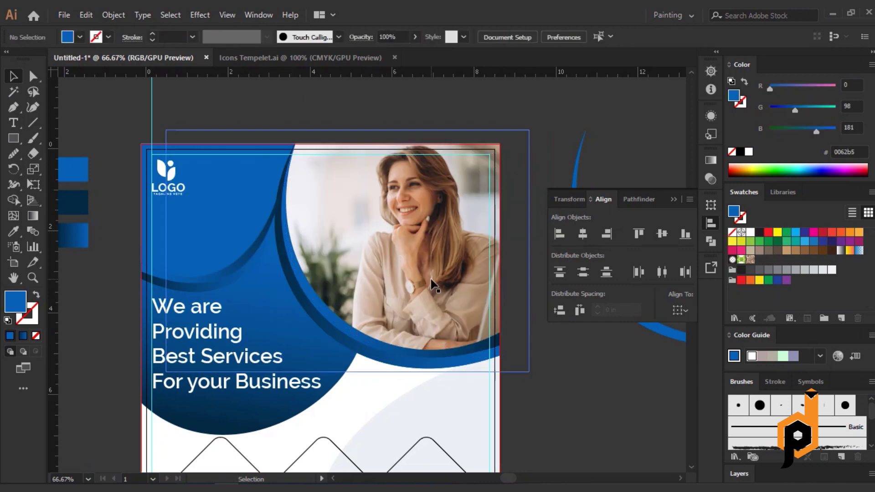
- Put a blue copy of the circle on top at 10% opacity
left_click(455, 300)
key("a")
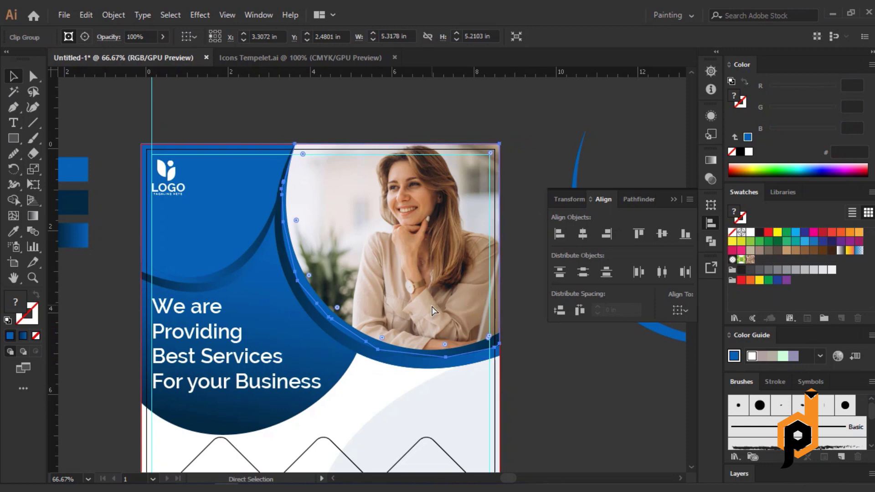
key("ctrl+z")
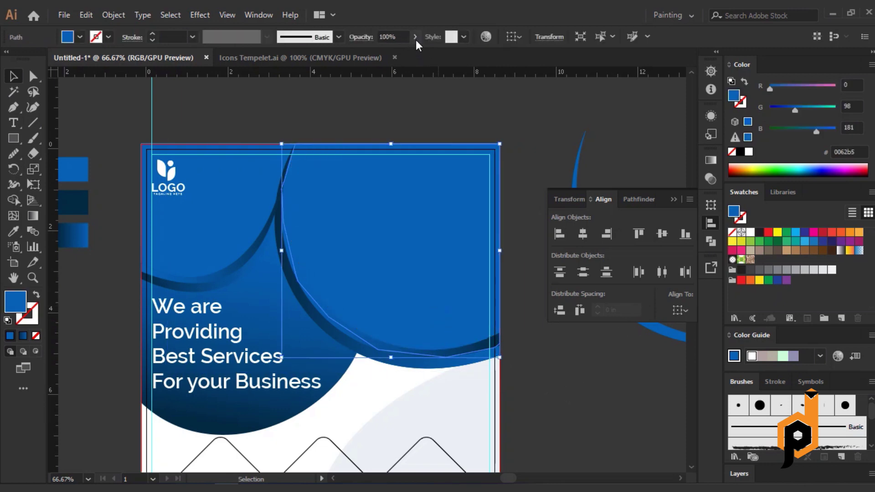
left_click(387, 37)
type("10")
key("Return")
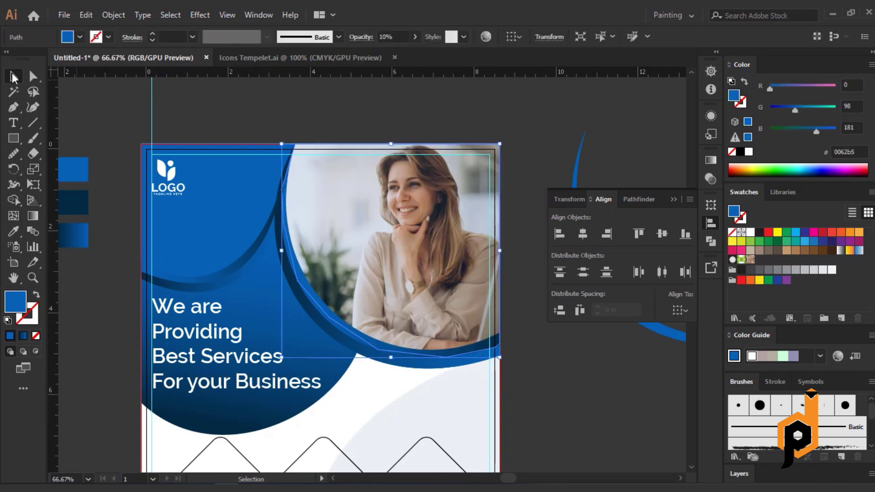
left_click(109, 83)
- Place the hand-shake icon from the ICONS folder inside the first diamond
scroll(274, 274, "down", 5)
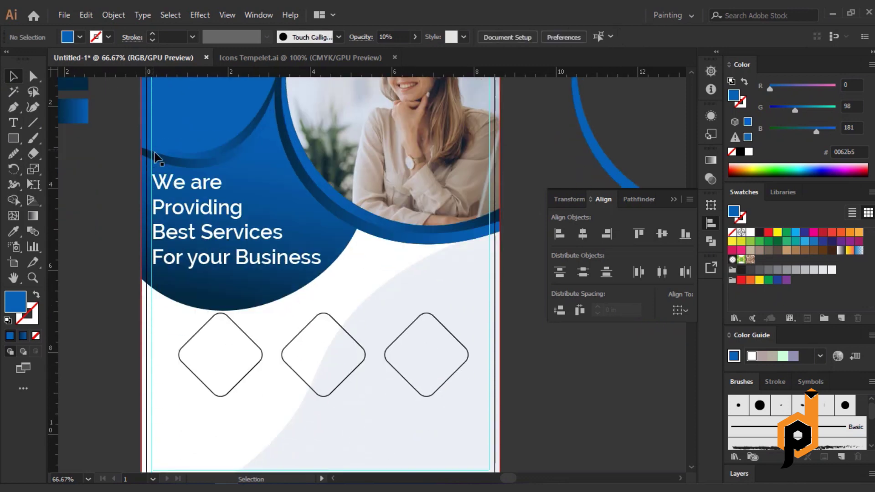
scroll(273, 274, "down", 1)
scroll(259, 293, "up", 2)
left_click_drag(259, 293, 255, 298)
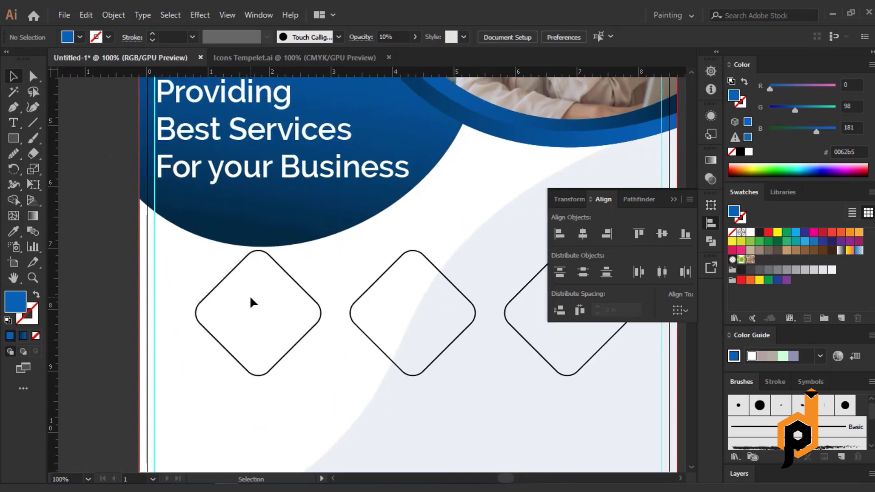
left_click(64, 15)
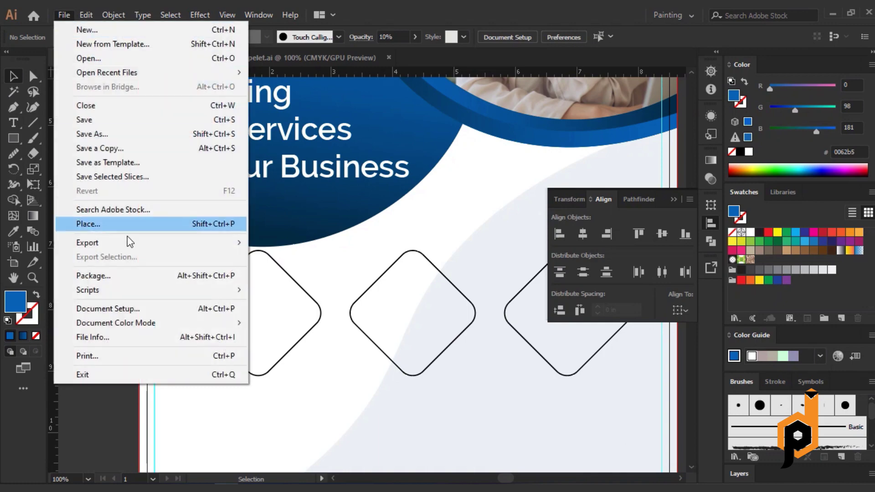
left_click(128, 224)
double_click(146, 137)
scroll(251, 166, "down", 2)
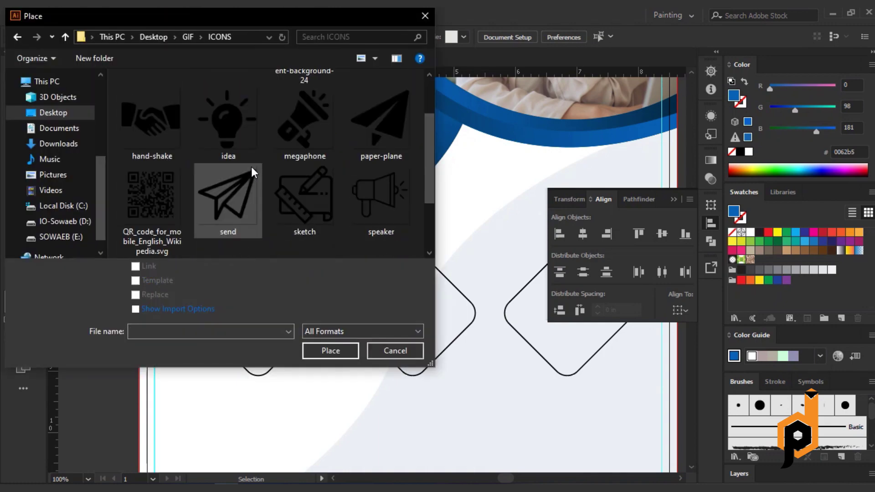
scroll(219, 184, "up", 2)
left_click(152, 205)
left_click(327, 349)
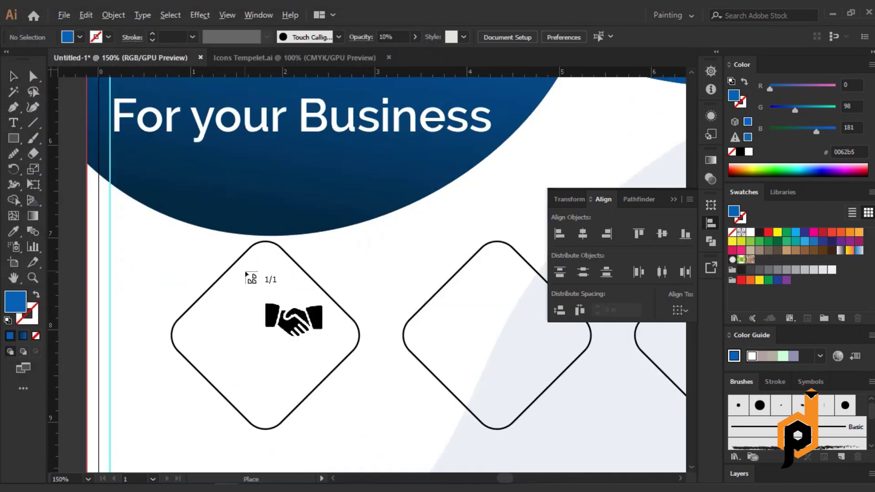
left_click_drag(256, 259, 295, 297)
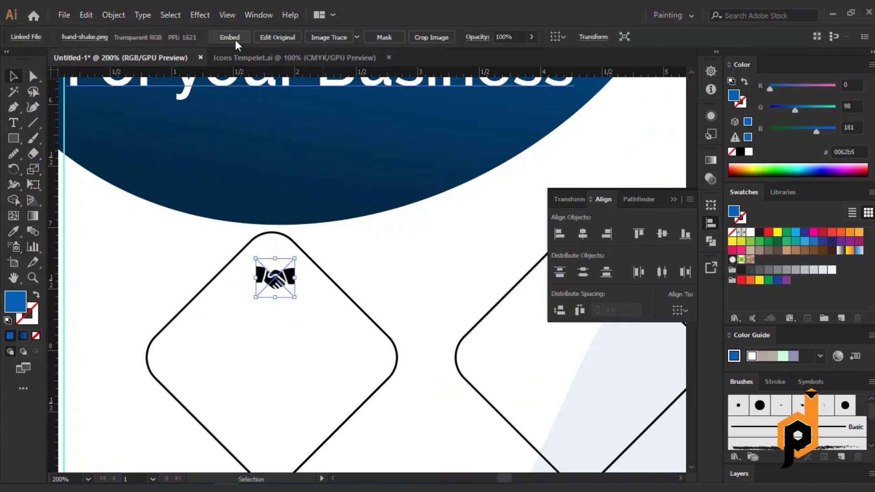
- Image Trace the handshake into black shapes and expand it to vector paths
left_click(357, 38)
left_click(388, 193)
left_click(317, 39)
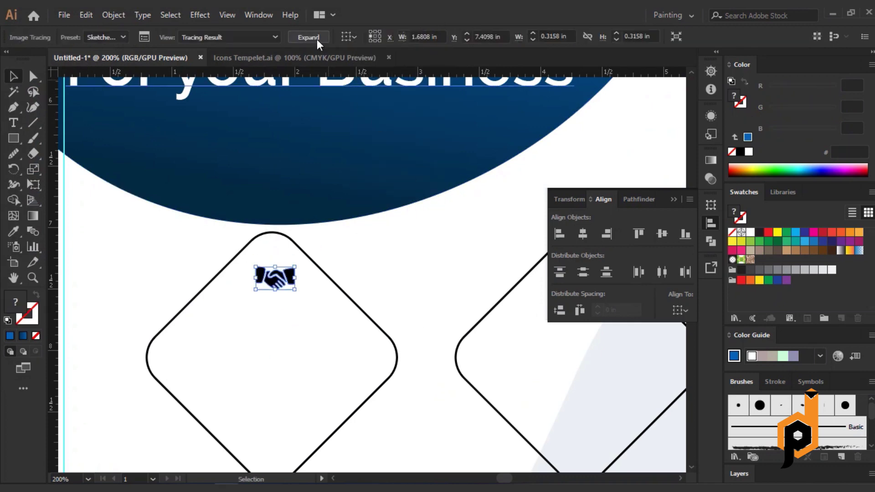
- Centre the handshake horizontally on the diamond as key object, then nudge it down
left_click_drag(215, 255, 332, 276)
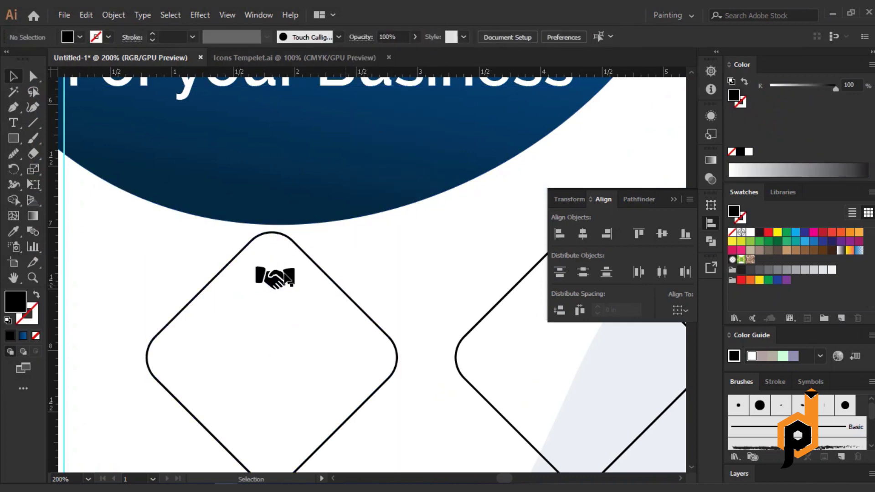
left_click(336, 280)
left_click(587, 236)
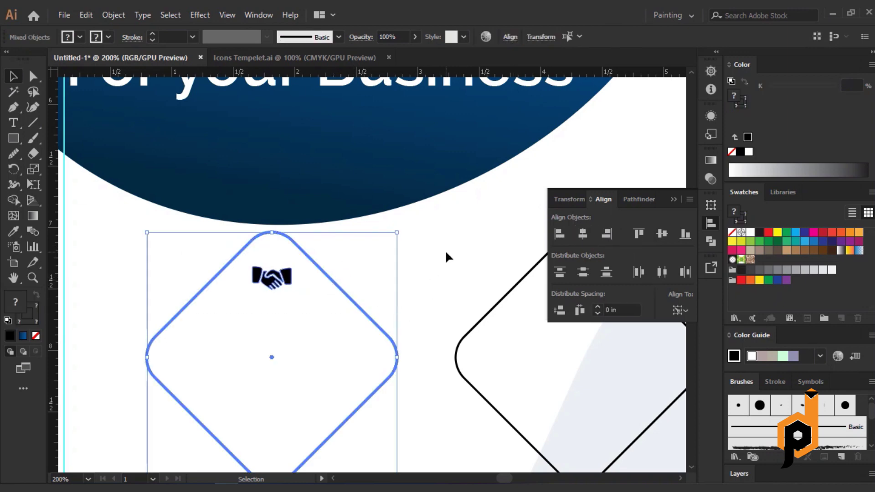
left_click(445, 250)
left_click(289, 282)
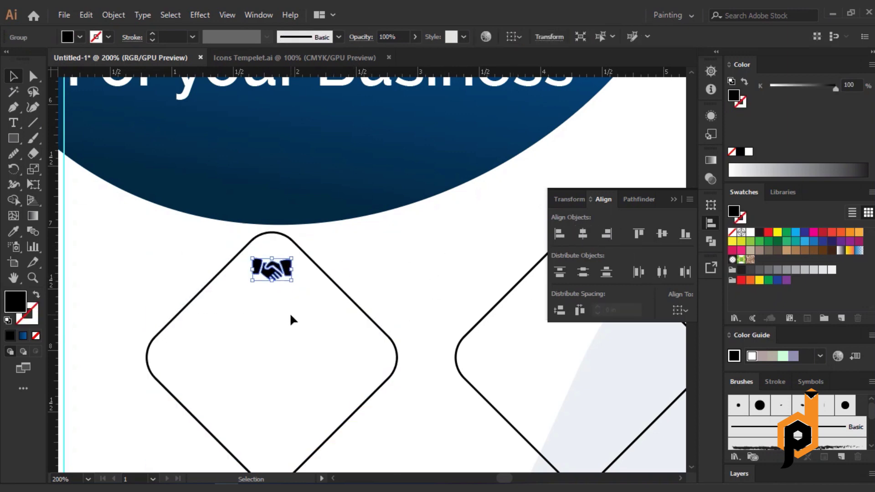
key("Down")
key("Down")
key("Down")
left_click(292, 334)
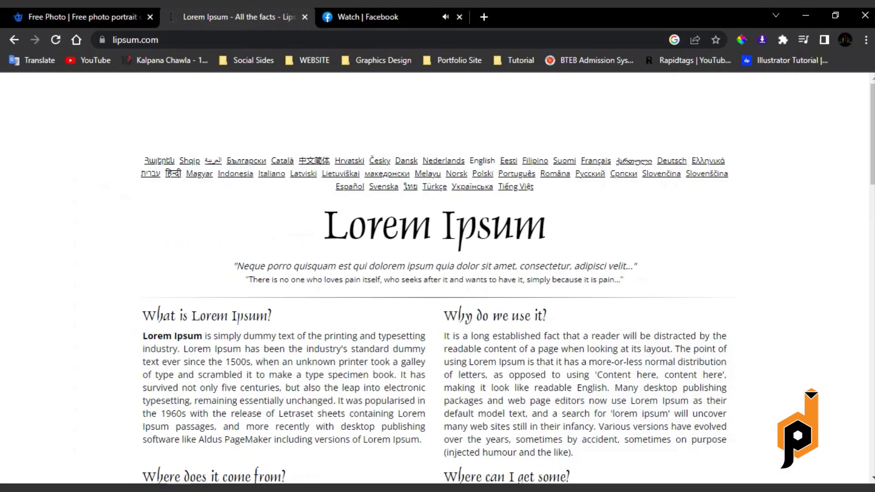
- Copy the lipsum.com paragraph beginning 'Contrary to popular belief' from 'Where does it come from?'
scroll(452, 221, "down", 1)
scroll(452, 221, "down", 1)
scroll(452, 221, "down", 1)
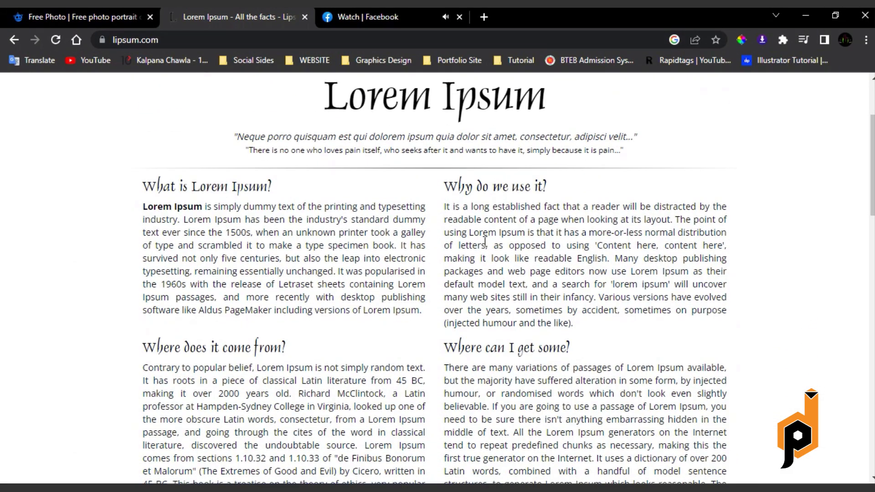
mouse_move(143, 368)
left_mouse_down()
mouse_move(141, 381)
mouse_move(142, 369)
mouse_move(274, 419)
left_mouse_up()
right_click(257, 394)
left_click(292, 345)
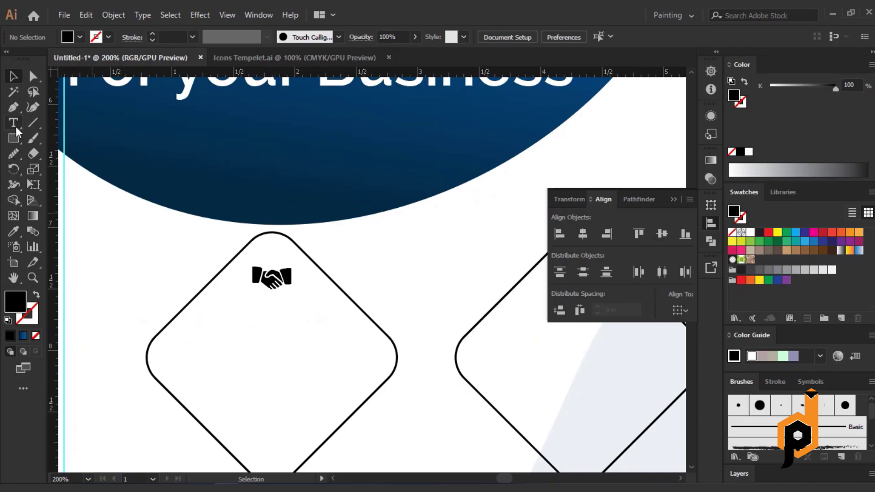
- Draw a text area below the handshake icon and paste the copied passage at 12 pt
left_click(16, 127)
left_click_drag(195, 312, 362, 393)
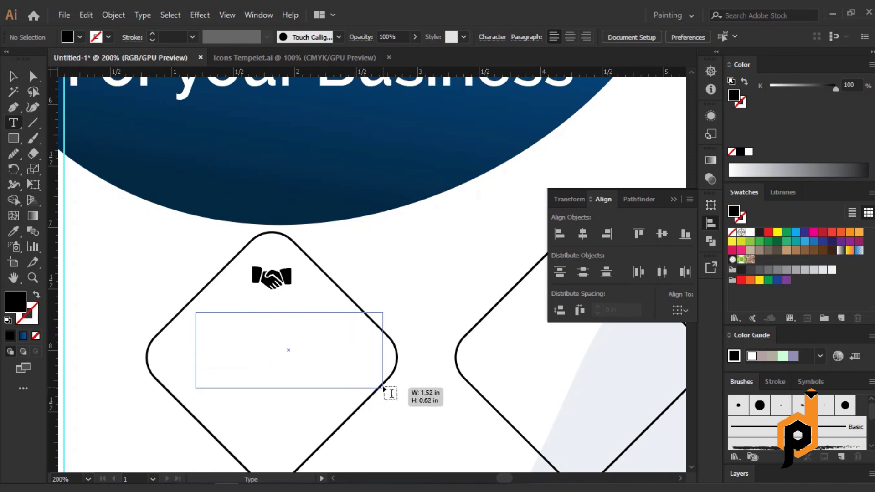
left_click_drag(363, 394, 368, 392)
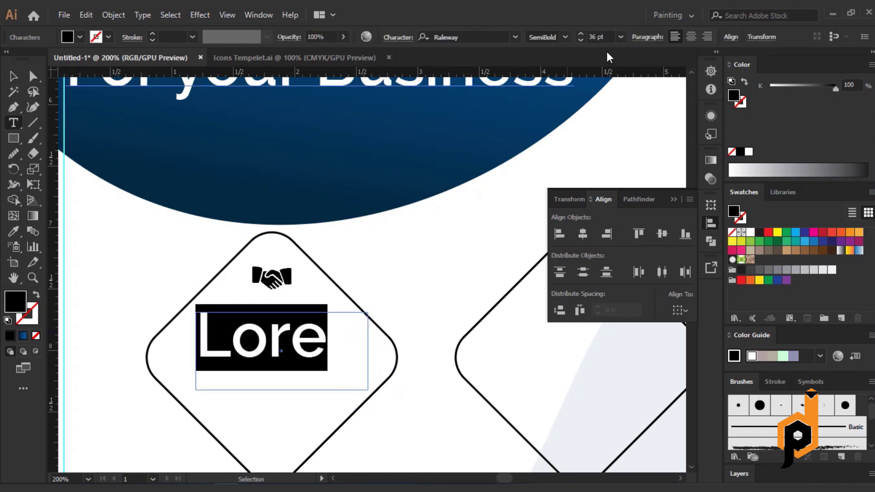
left_click(621, 37)
left_click(632, 154)
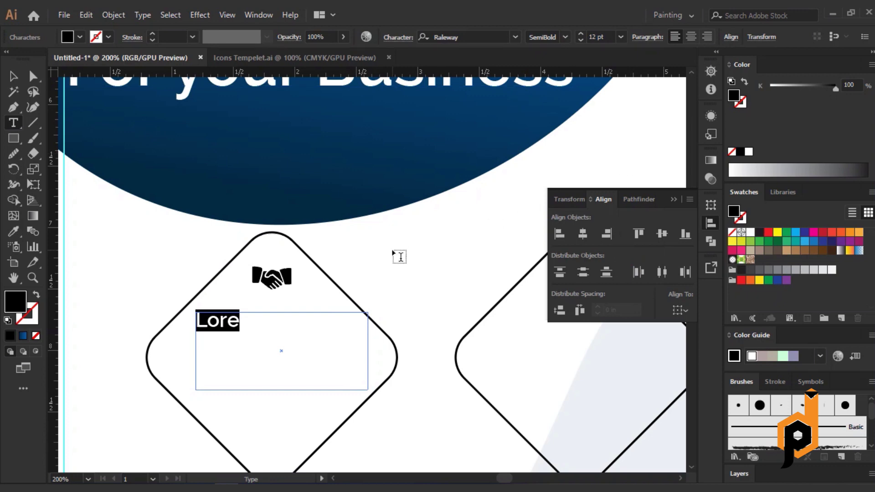
key("ctrl+v")
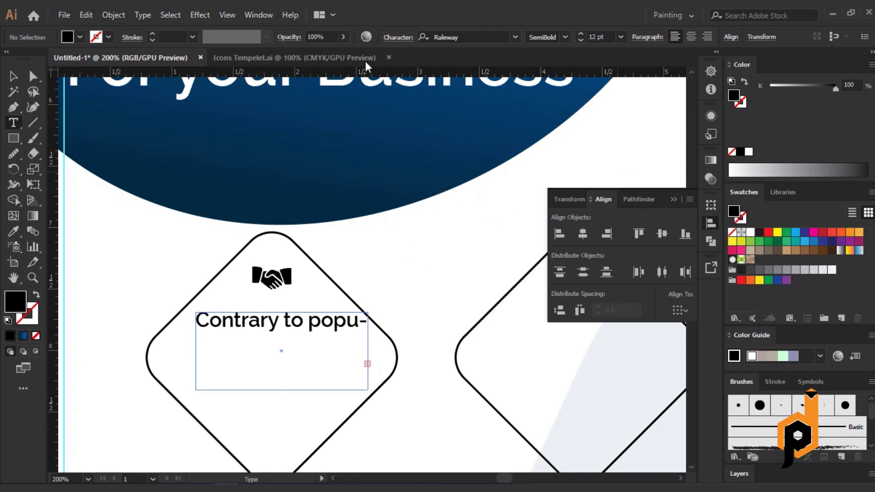
key("ctrl")
- Set the pasted text to Auto leading and 10 pt size in the Character panel
left_click(396, 37)
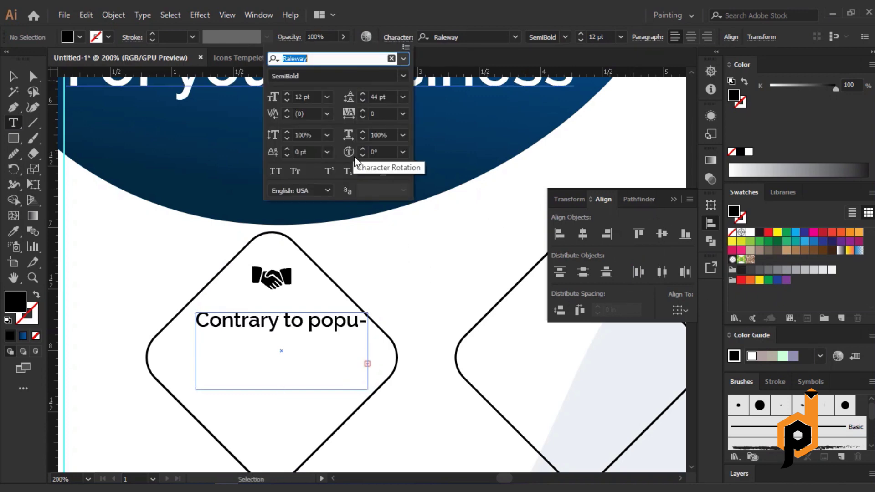
double_click(13, 76)
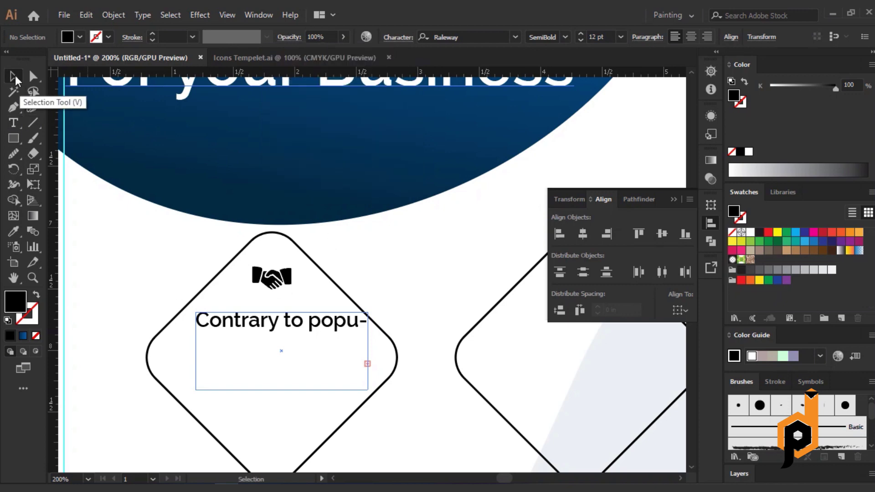
left_click(504, 347)
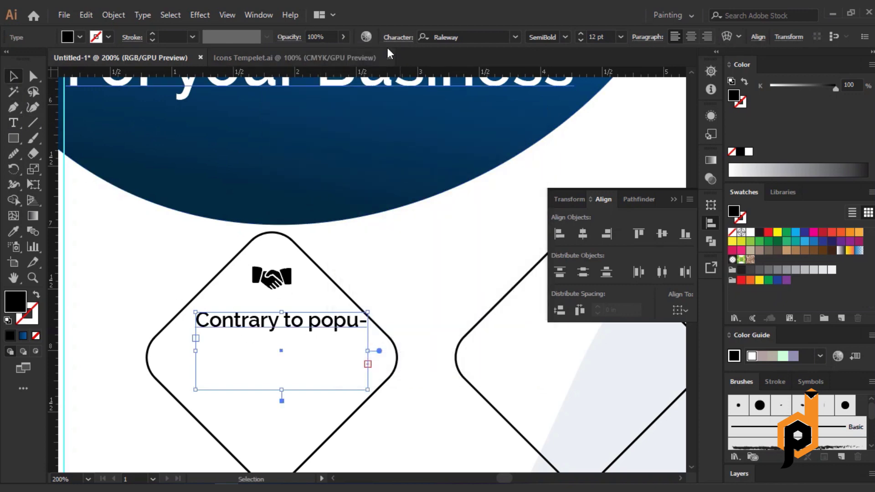
key("ctrl+t")
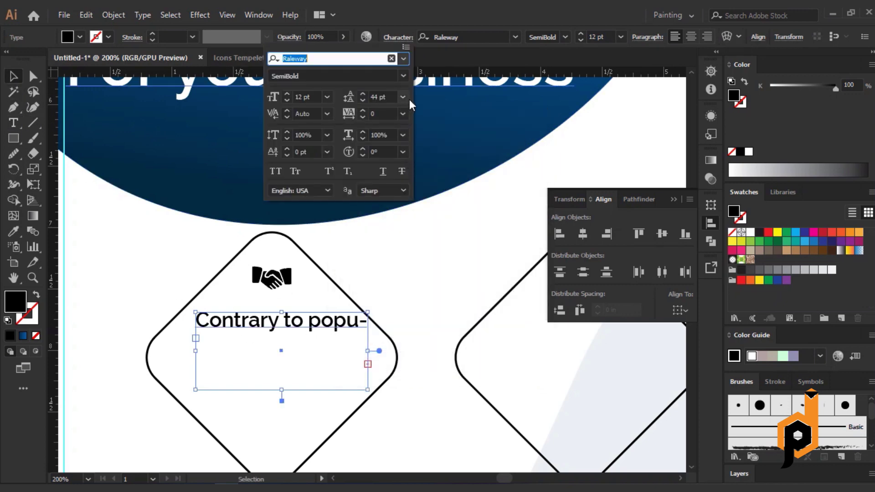
left_click(403, 96)
left_click(417, 112)
scroll(312, 92, "down", 1)
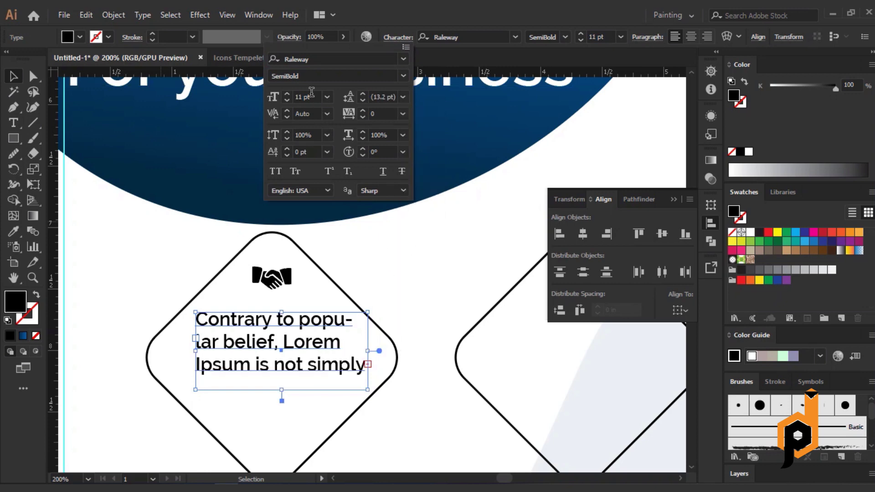
scroll(312, 93, "down", 1)
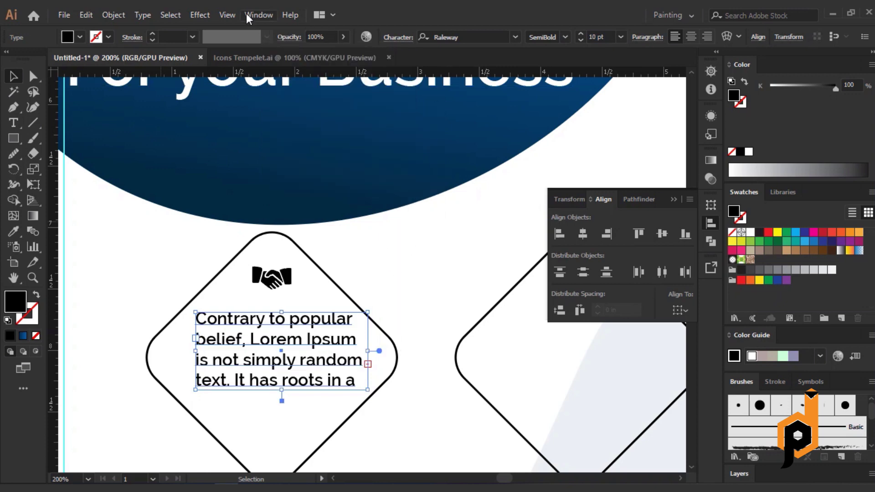
left_click(247, 14)
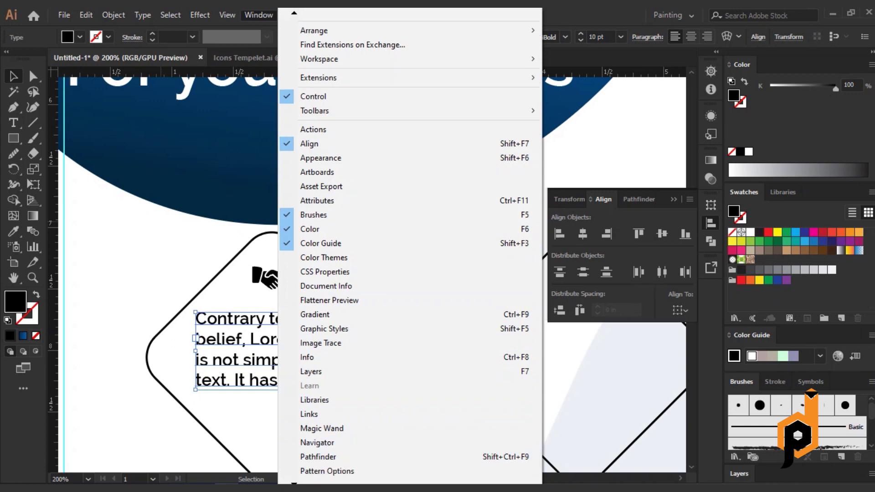
mouse_move(409, 354)
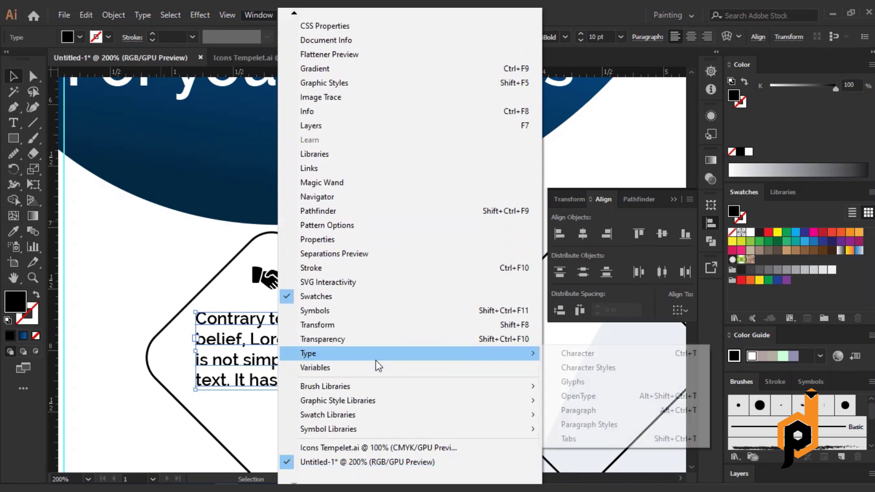
- Dock the Paragraph panel, turn off Hyphenate, and justify the paragraph with last line left
left_click(597, 355)
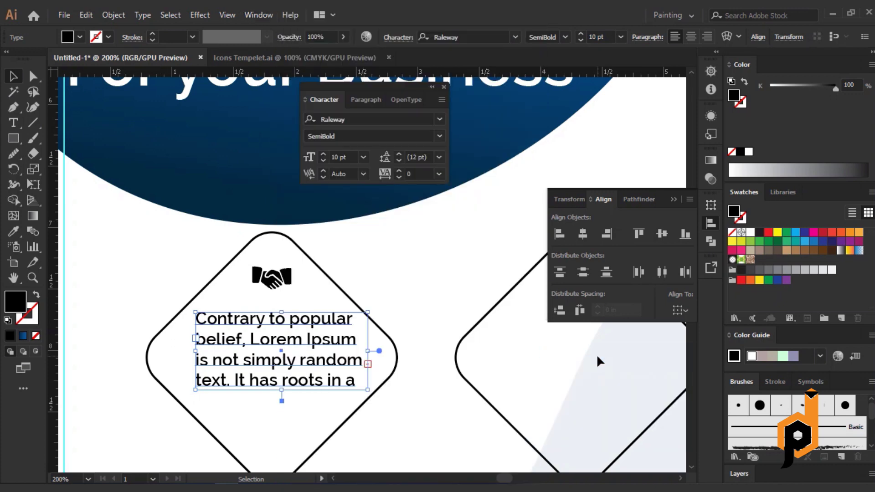
left_click(367, 101)
mouse_move(408, 101)
left_mouse_down()
mouse_move(562, 138)
mouse_move(708, 300)
left_mouse_up()
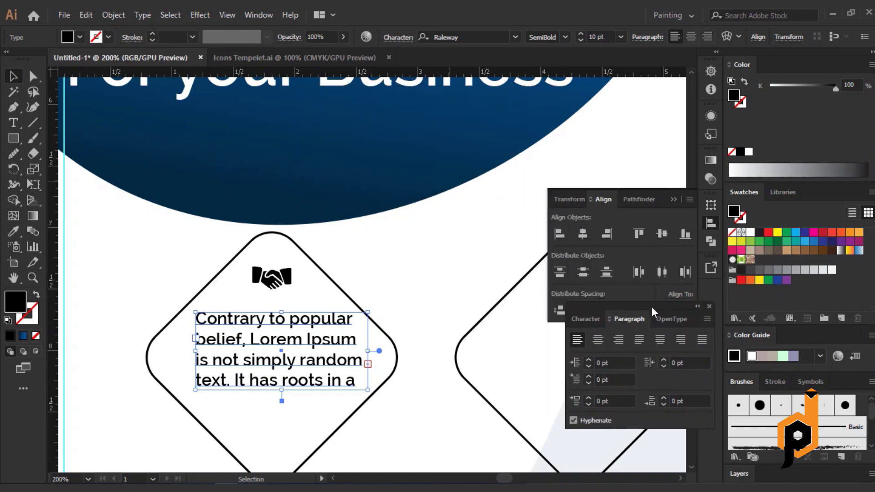
left_click(711, 313)
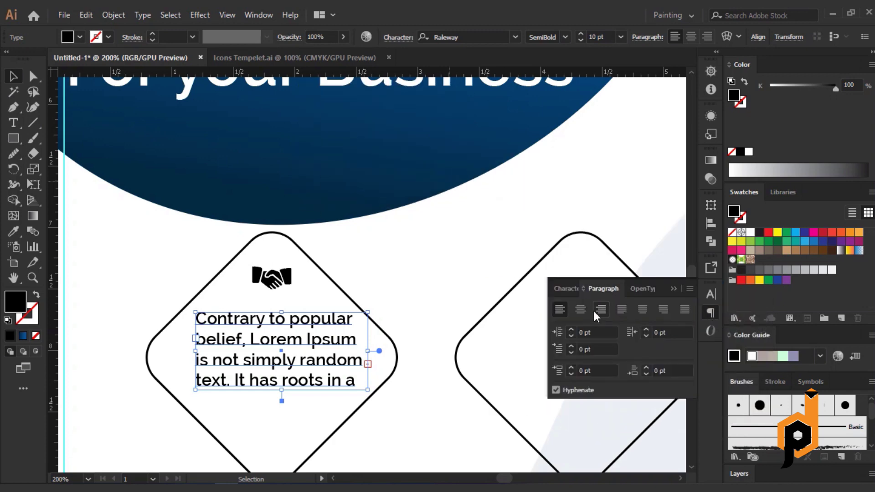
left_click(556, 391)
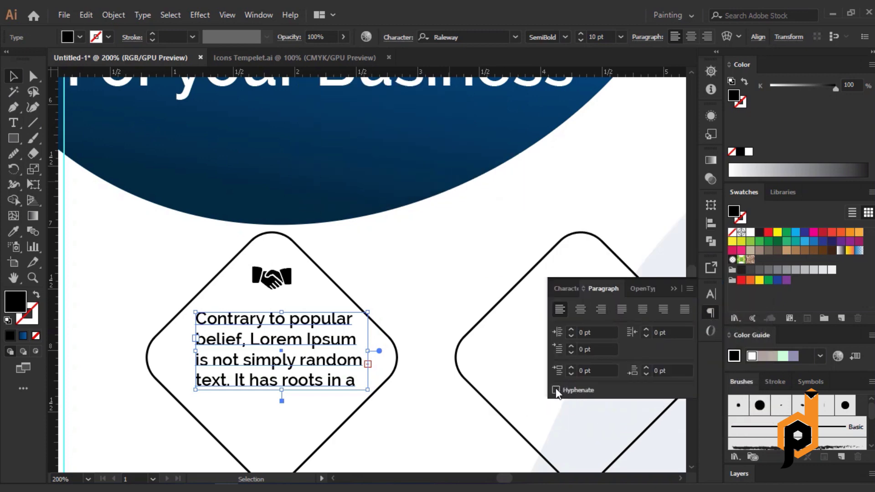
left_click(621, 314)
- Lengthen the text area so the whole passage shows
scroll(283, 321, "down", 3)
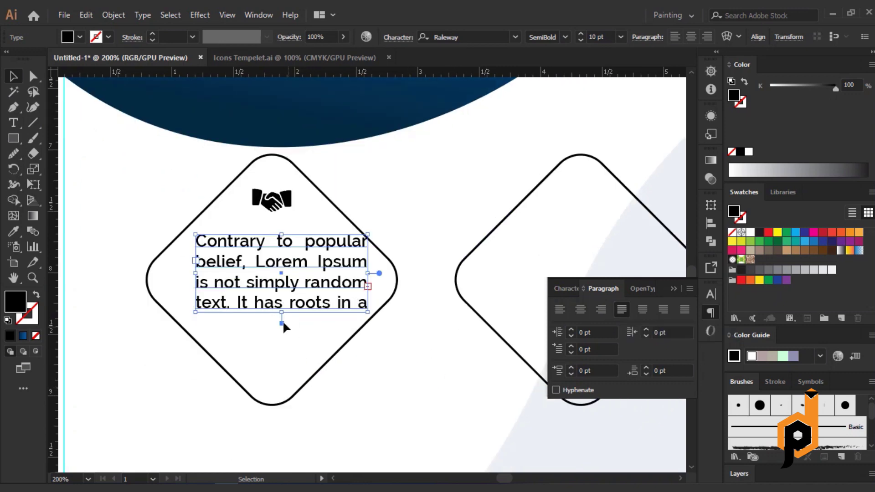
left_click_drag(283, 321, 292, 465)
scroll(287, 432, "down", 2)
scroll(299, 392, "down", 3)
left_click_drag(284, 399, 287, 456)
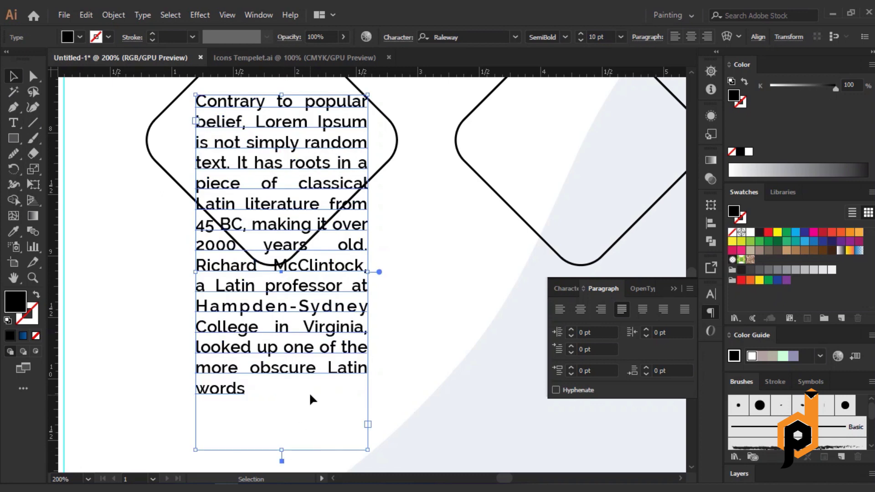
scroll(309, 392, "up", 2)
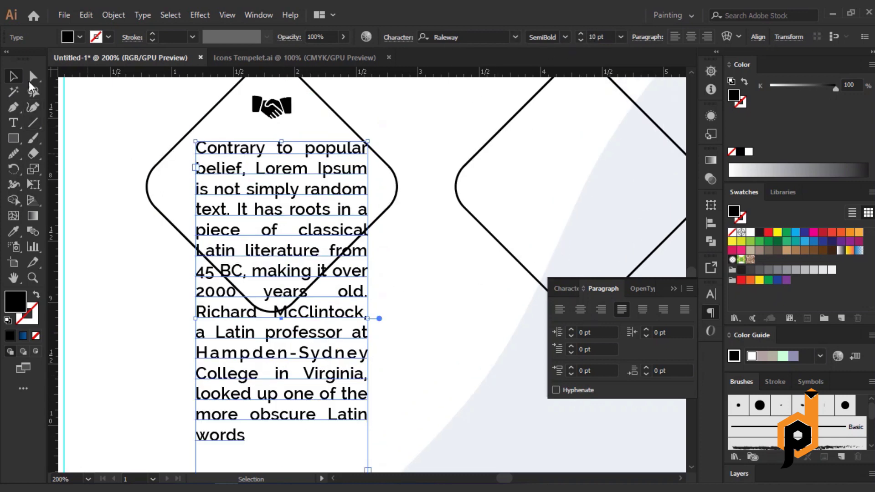
- Set the paragraph to 9 pt with 12 pt leading and align it left
left_click(580, 40)
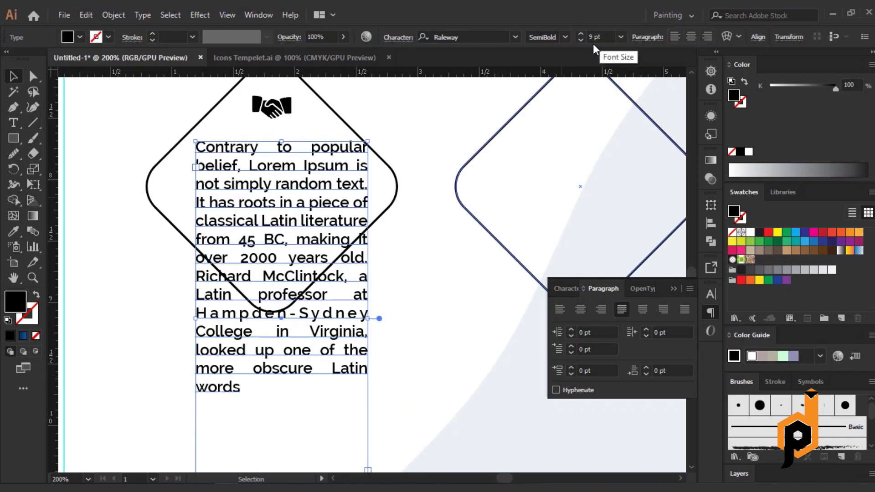
left_click(564, 289)
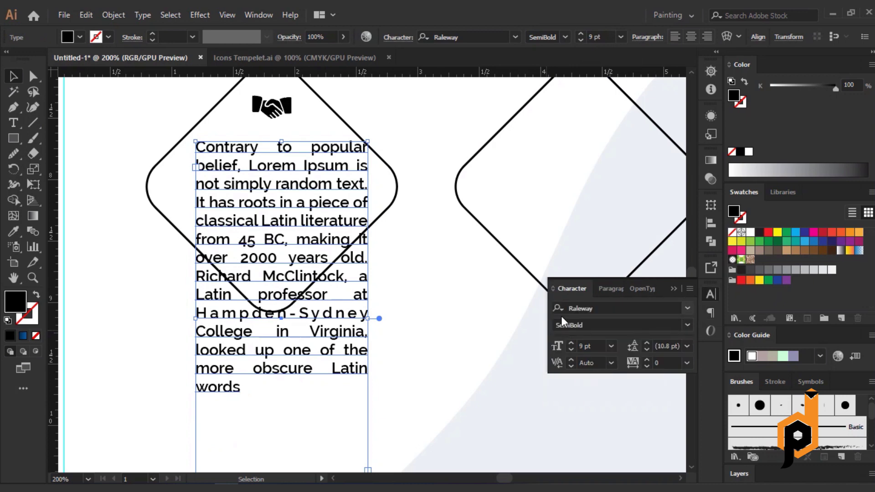
key("Up")
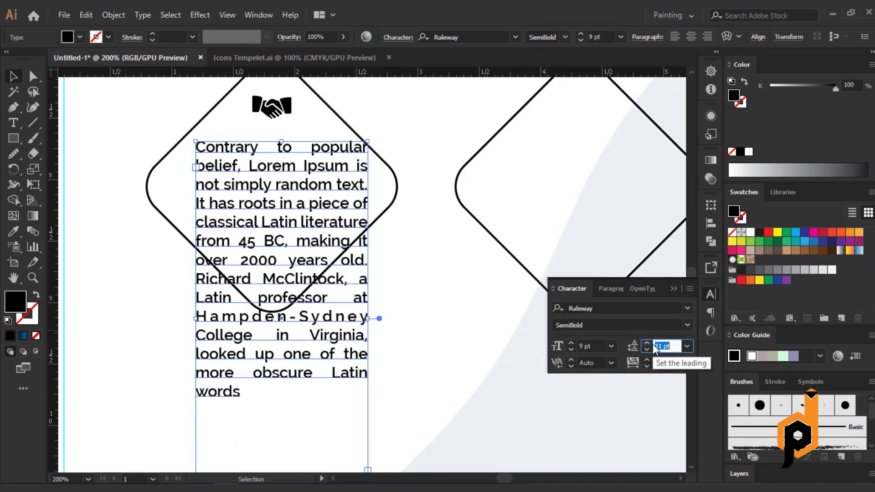
key("Up")
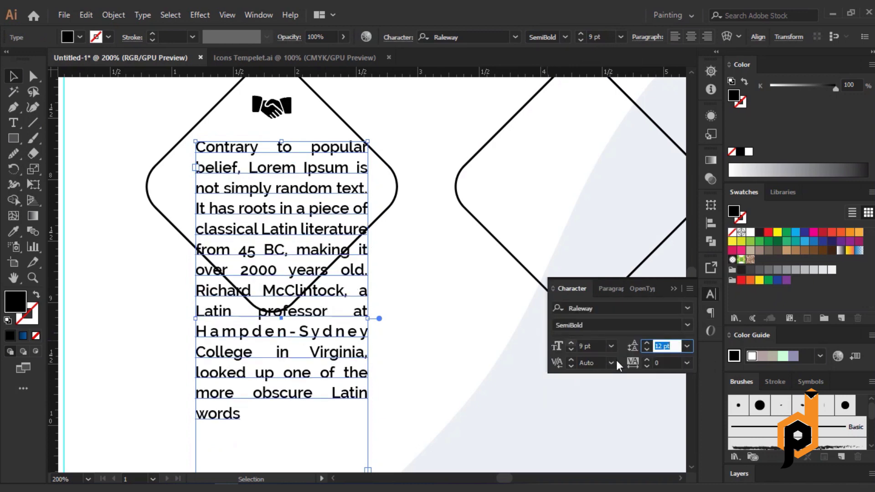
left_click(611, 289)
left_click(561, 310)
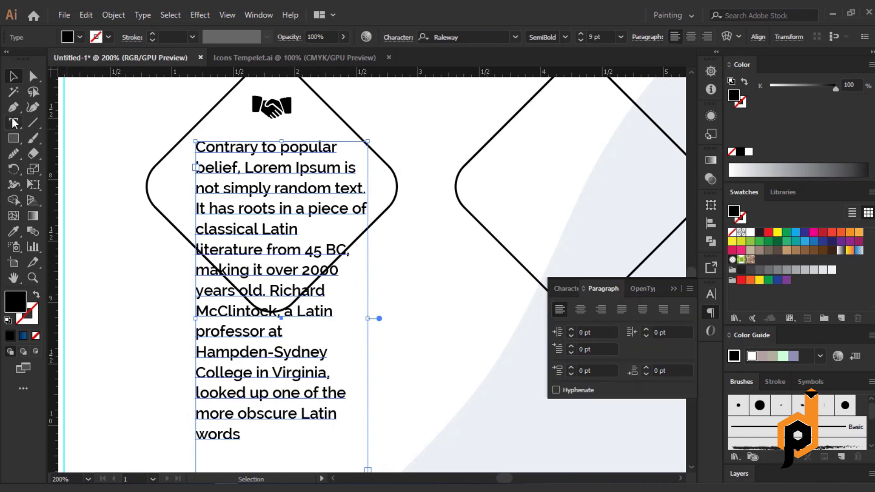
- Delete the passage's text from 'in a piece of' to the end
key("t")
left_click_drag(279, 208, 348, 433)
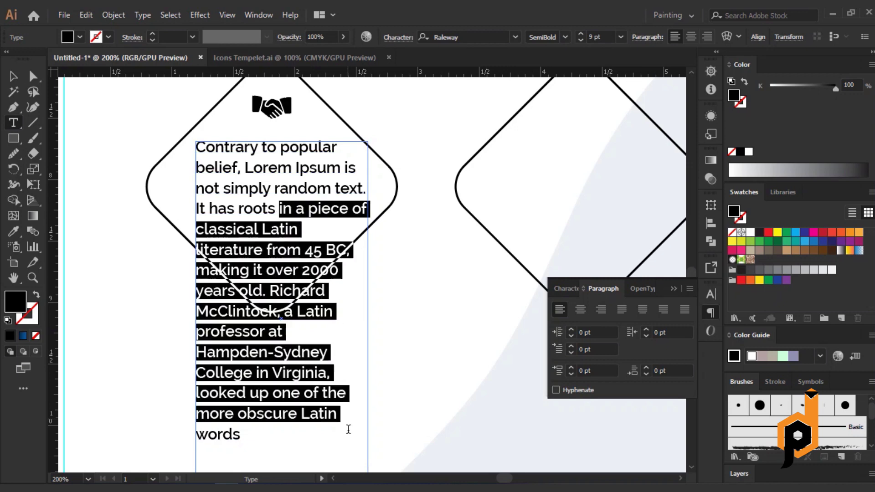
key("BackSpace")
left_click(20, 79)
- Convert the paragraph to point type and nudge it into place in the diamond
scroll(295, 215, "up", 1)
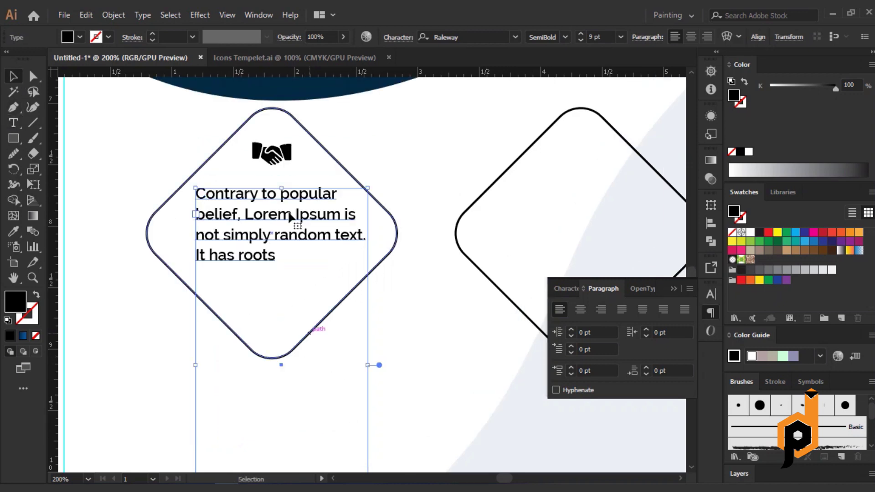
left_click(147, 15)
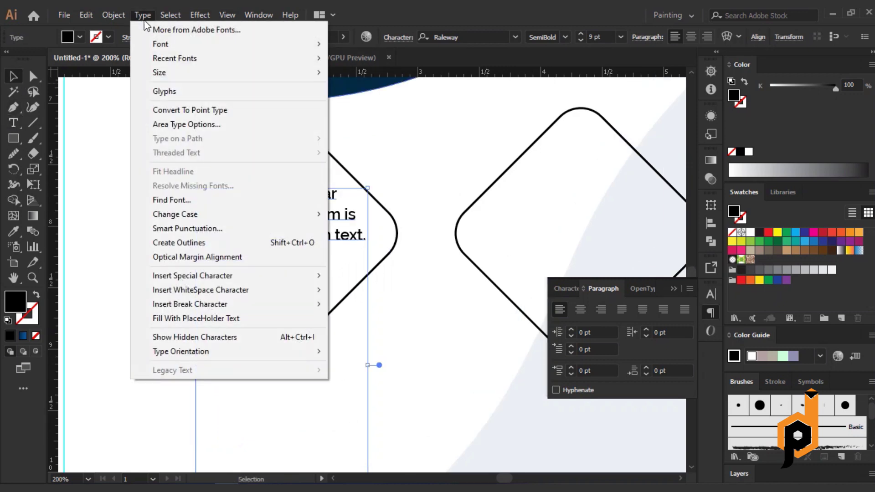
left_click(190, 109)
scroll(370, 356, "up", 1)
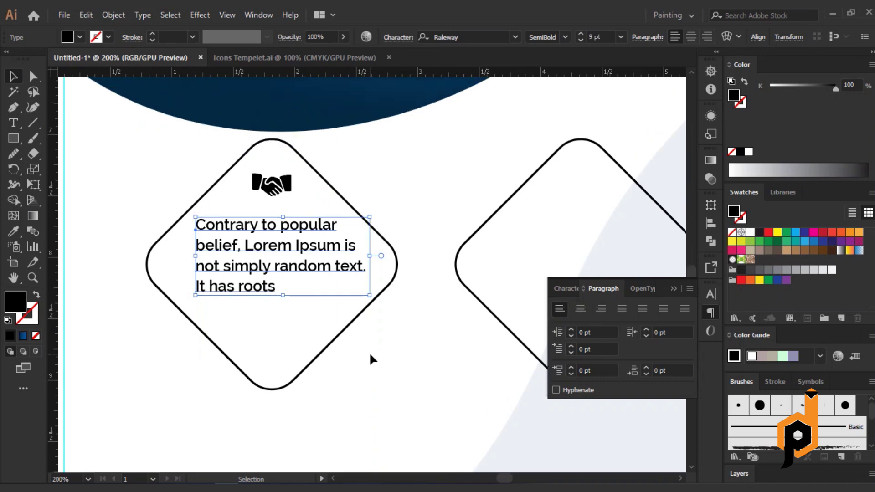
key("Left")
key("Left")
key("Left")
key("Left")
key("Left")
key("Down")
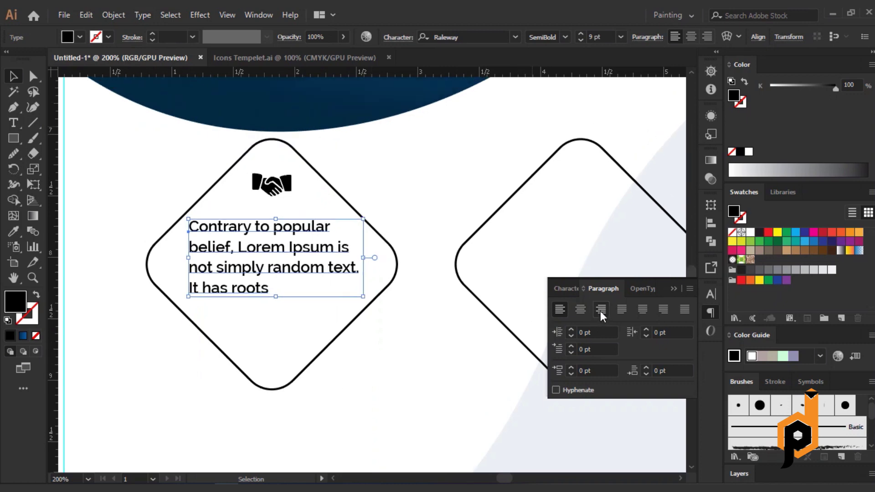
- Try justified and right alignment, then settle on Align Left for the paragraph
left_click(615, 310)
left_click(410, 292)
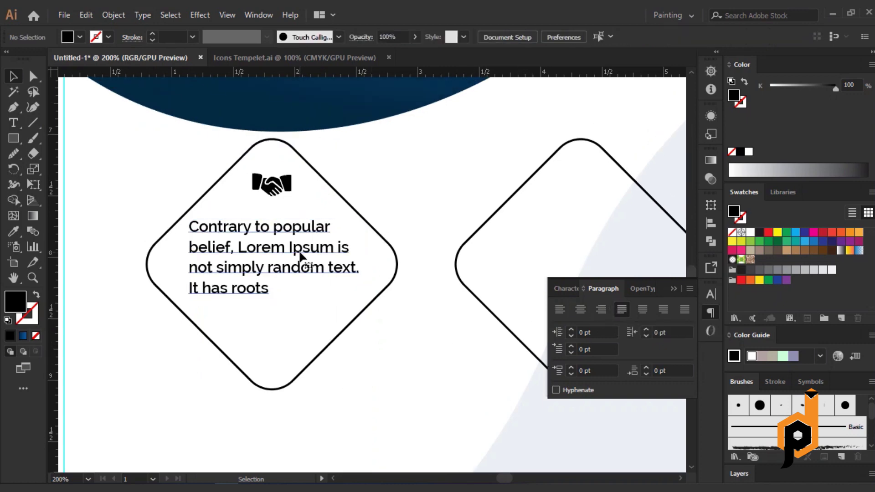
left_click(300, 256)
left_click(602, 310)
left_click(622, 309)
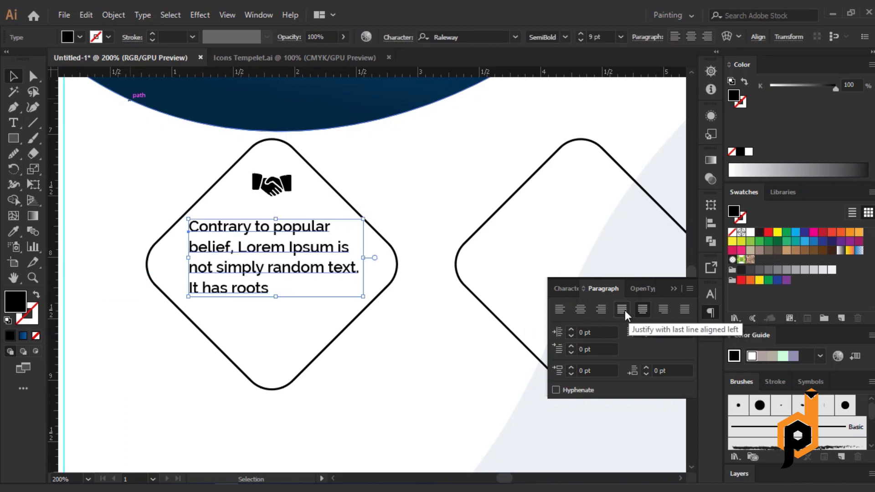
left_click(562, 309)
left_click(374, 319)
left_click(331, 276)
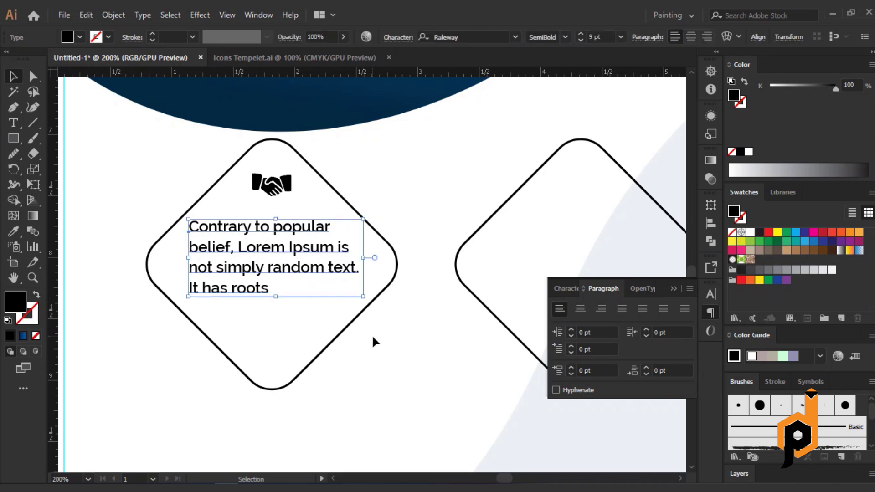
left_click(373, 338)
- Remove the comma after 'belief' and the final period from the paragraph
scroll(326, 342, "up", 2)
scroll(273, 355, "right", 3)
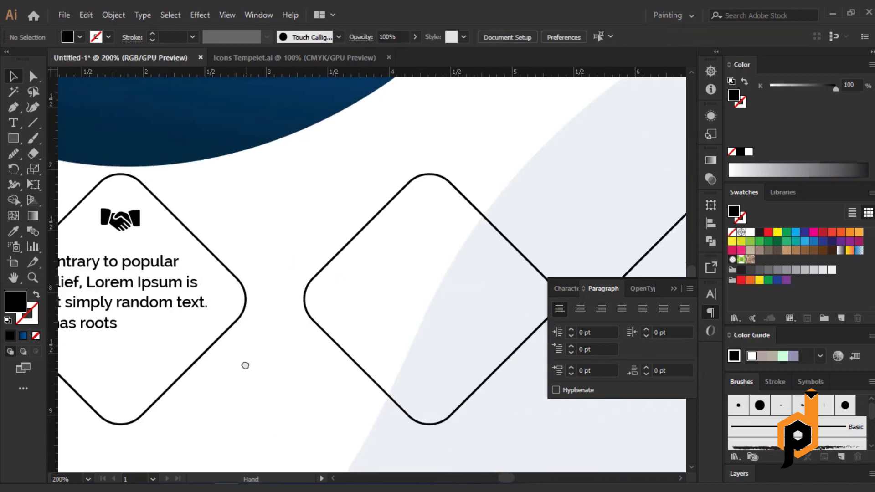
left_click_drag(245, 366, 267, 352)
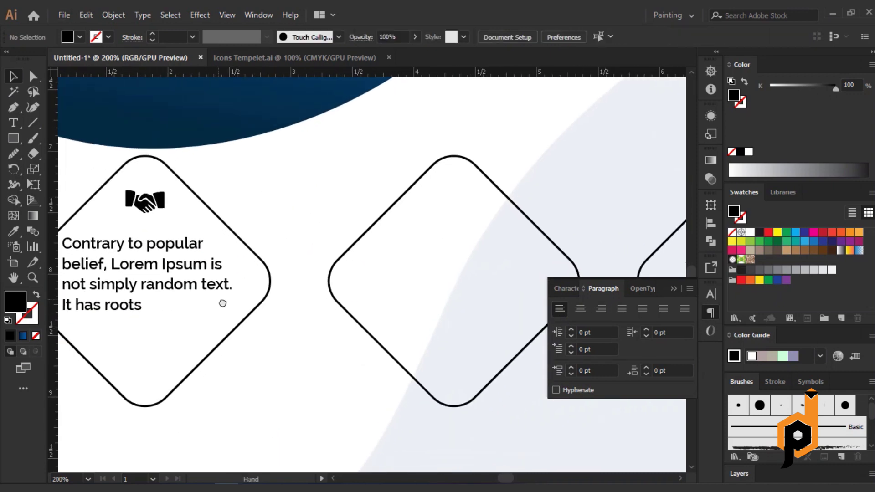
left_click_drag(222, 303, 252, 315)
double_click(142, 279)
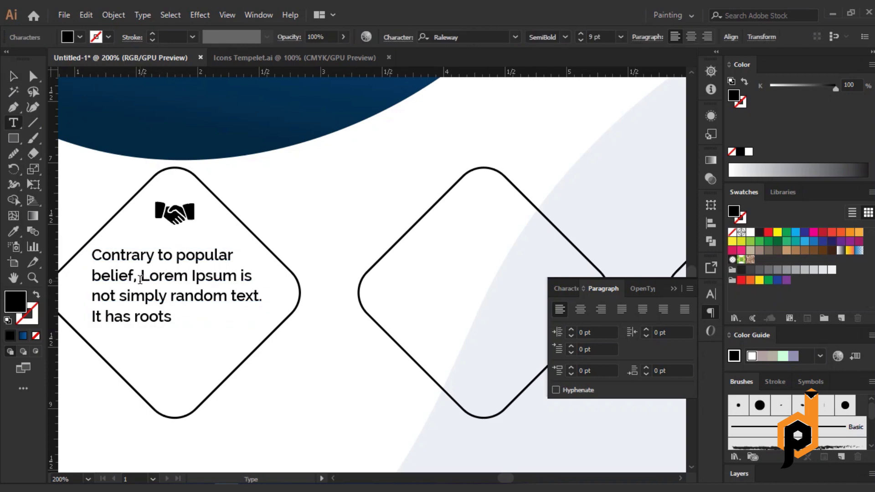
key("BackSpace")
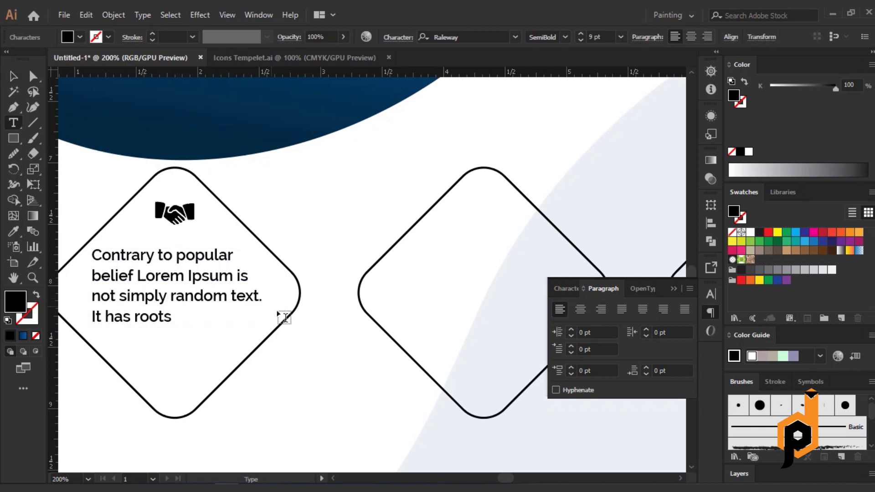
key("BackSpace")
key("Escape")
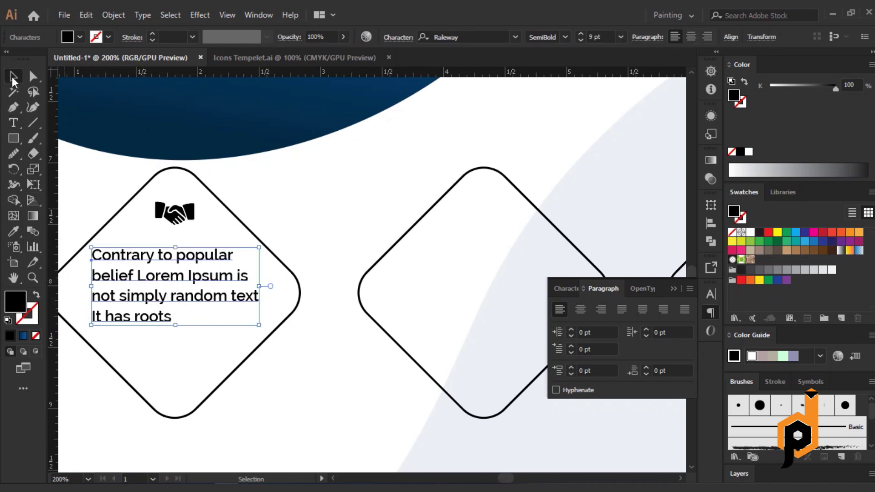
left_click(357, 399)
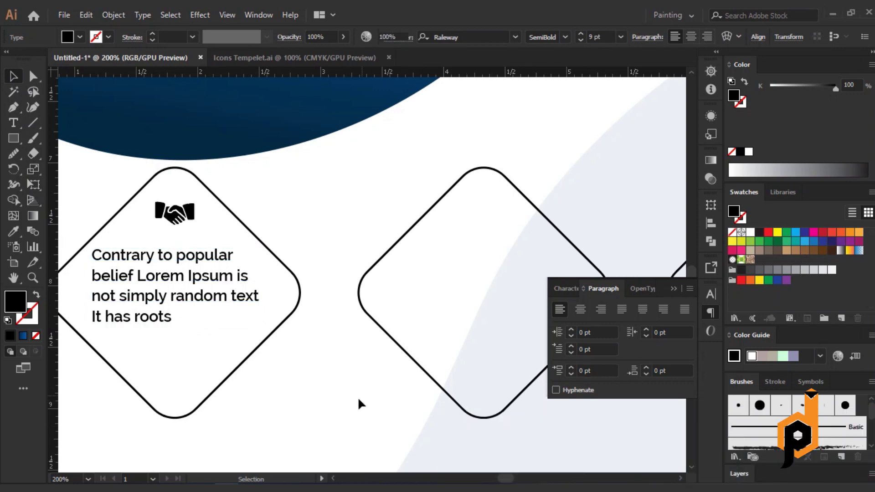
- Alt-drag a copy of the handshake icon and paragraph into the middle diamond
left_click(187, 212)
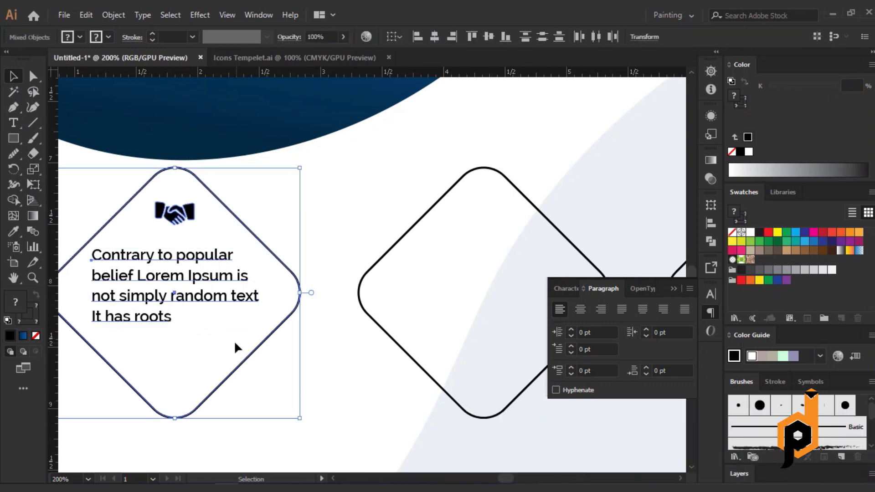
left_click(263, 338, "shift")
scroll(128, 279, "right", 3)
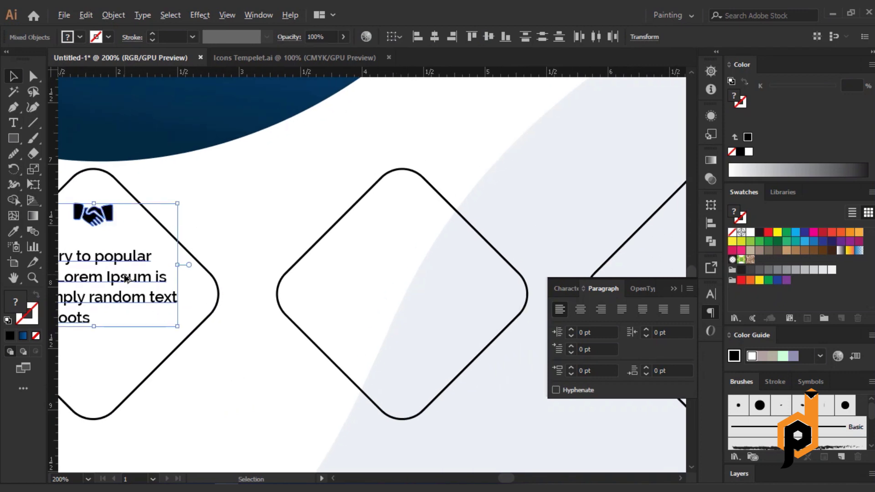
left_click_drag(128, 279, 448, 297)
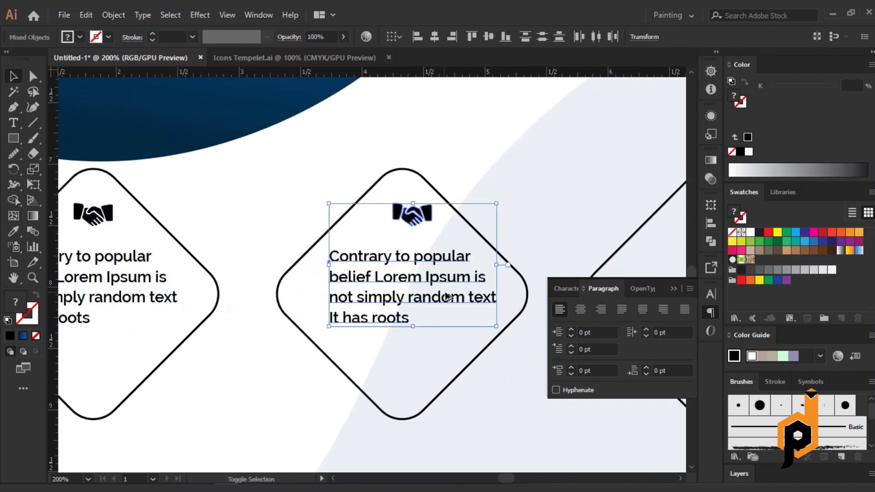
- Centre the copied icon and text horizontally on the middle diamond as key object
scroll(448, 297, "right", 3)
scroll(448, 298, "up", 1)
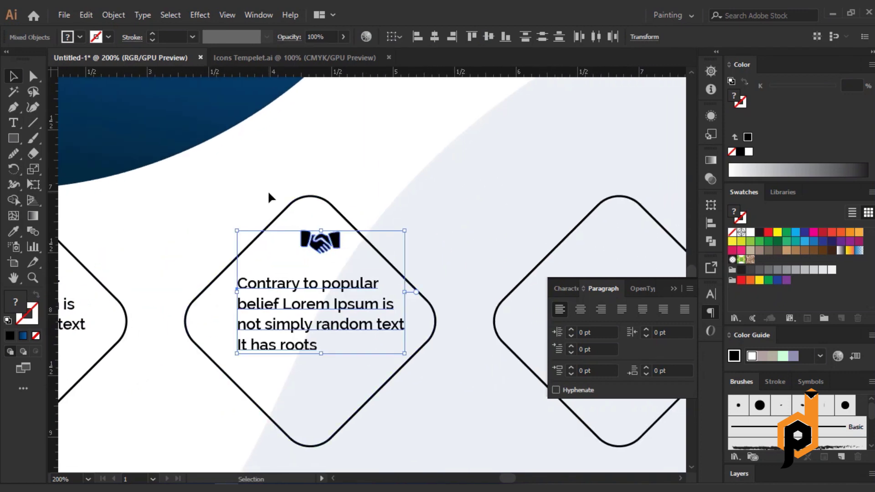
left_click_drag(284, 197, 335, 338)
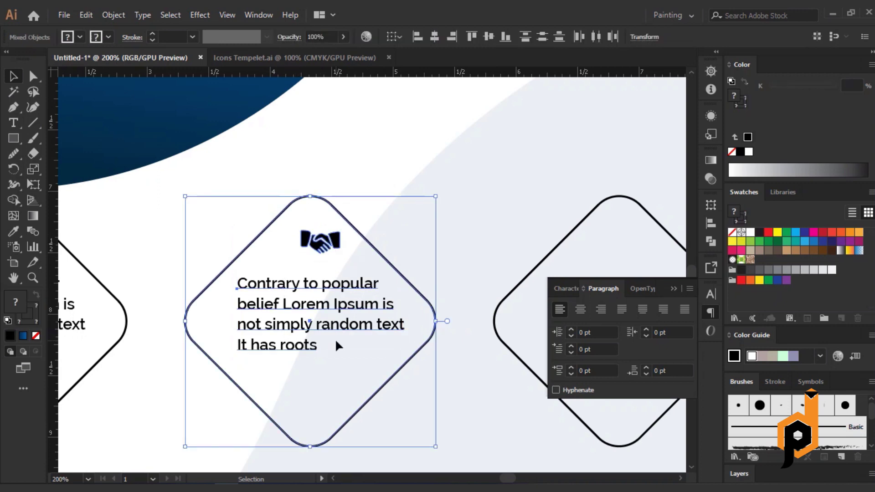
left_click(227, 374, "shift")
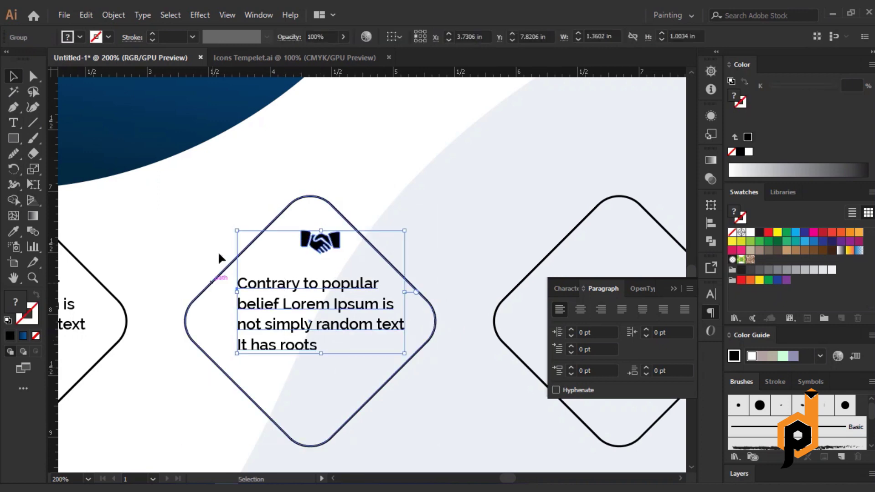
left_click(218, 271)
left_click(434, 37)
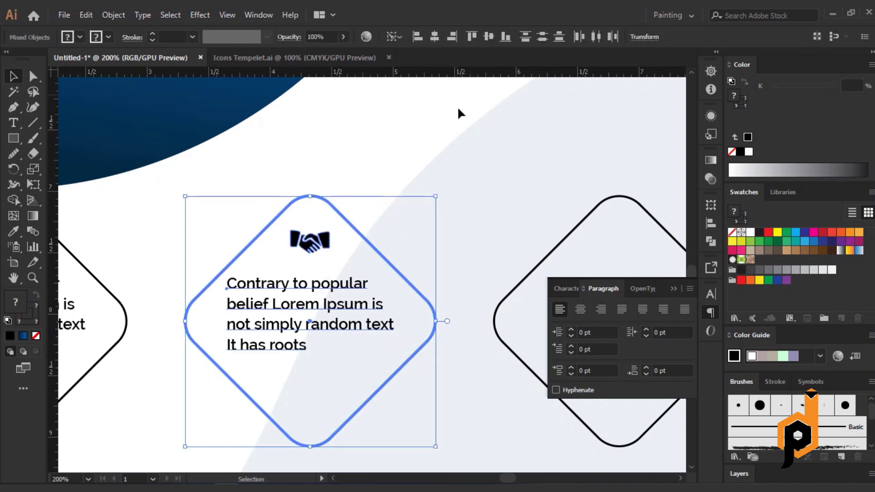
left_click(458, 113)
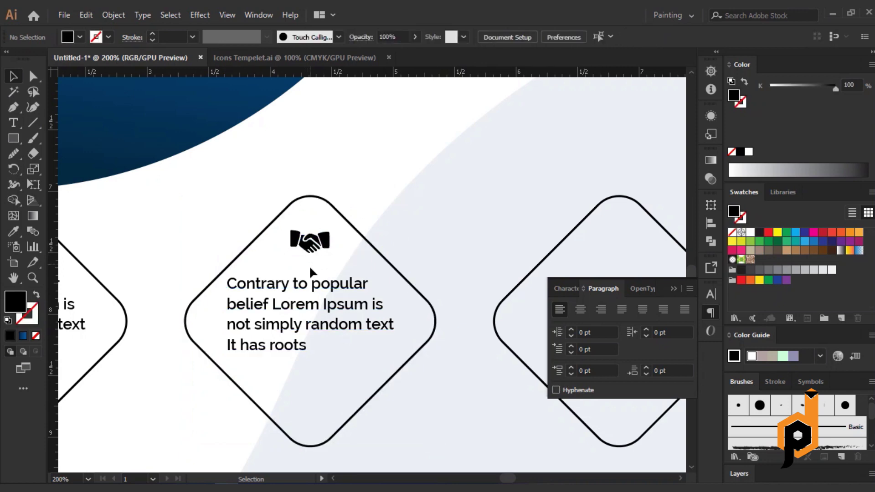
- Place the idea icon from the ICONS folder over the middle diamond's handshake
left_click(63, 15)
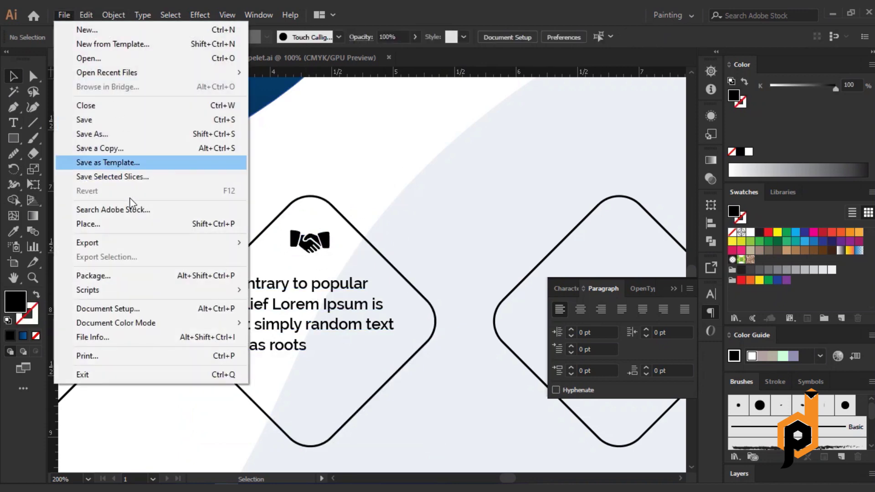
left_click(135, 221)
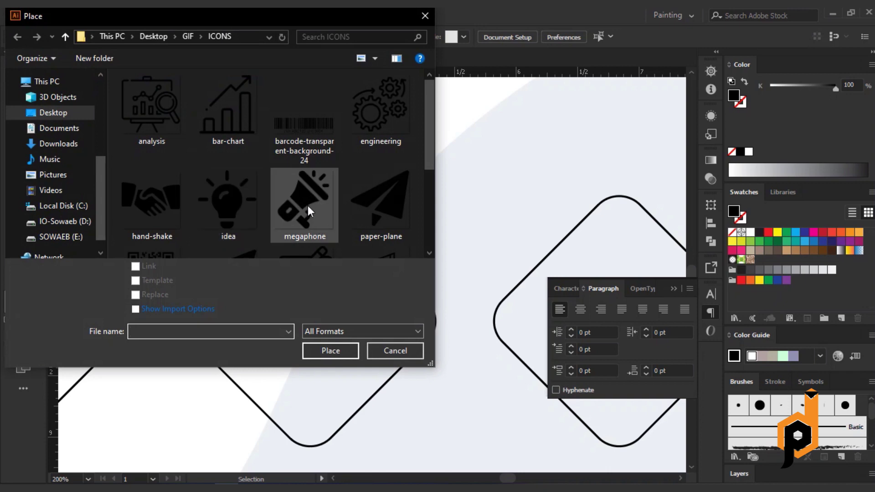
scroll(306, 204, "down", 1)
left_click(316, 203)
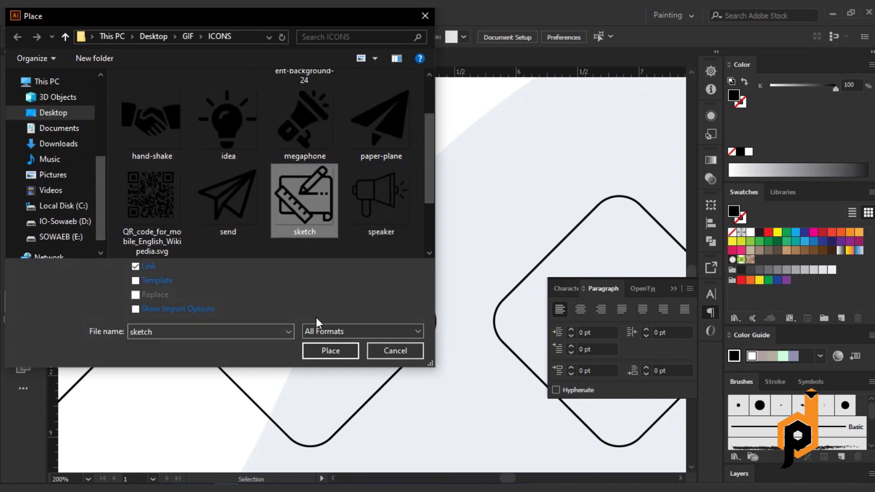
left_click(228, 120)
left_click(331, 351)
left_click_drag(295, 224, 330, 258)
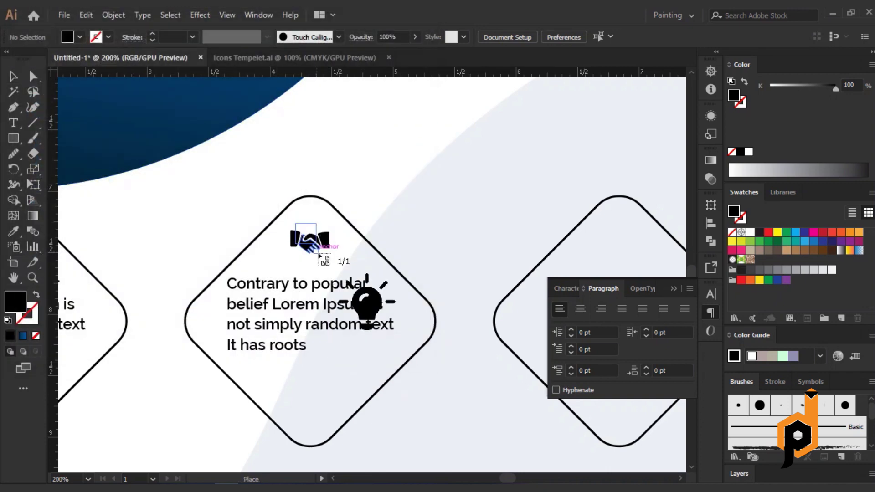
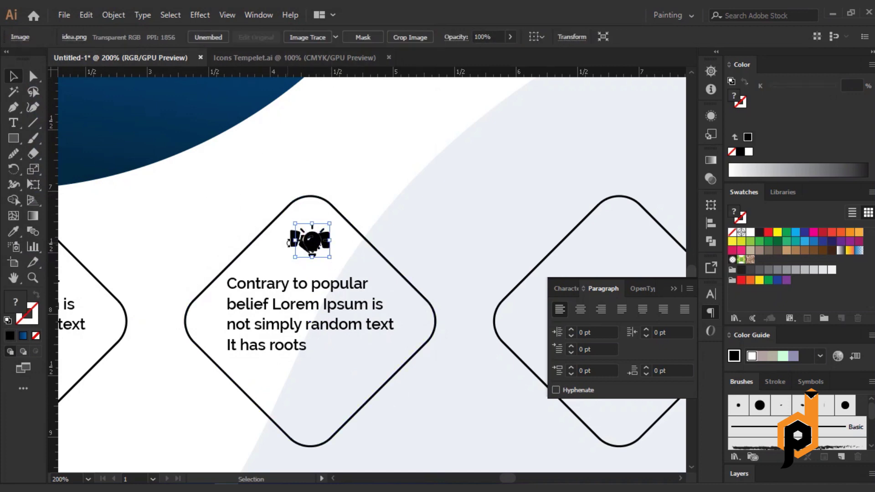
- Ungroup the traced idea icon and delete the handshake paths, leaving only the bulb
left_click_drag(293, 241, 289, 241)
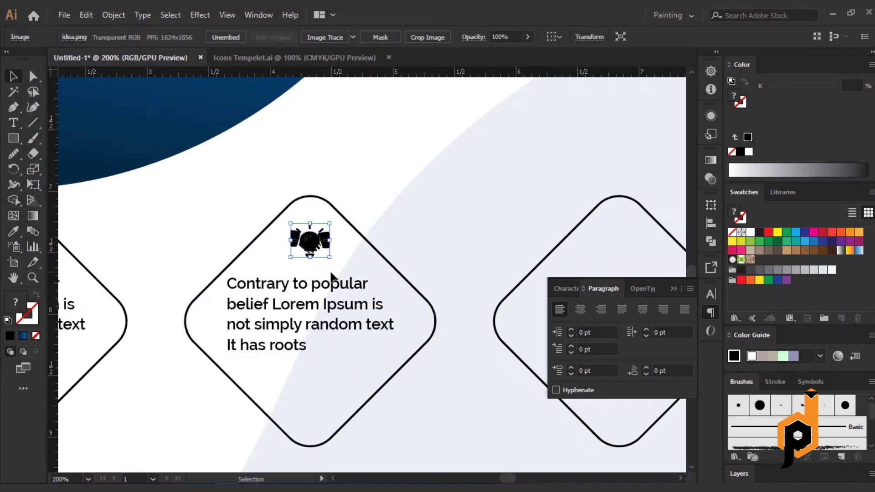
scroll(290, 252, "up", 5)
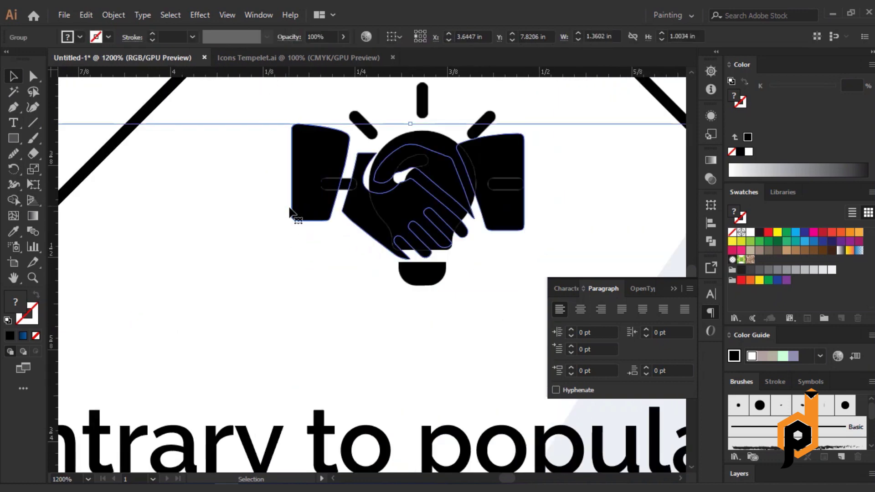
right_click(290, 212)
left_click(310, 318)
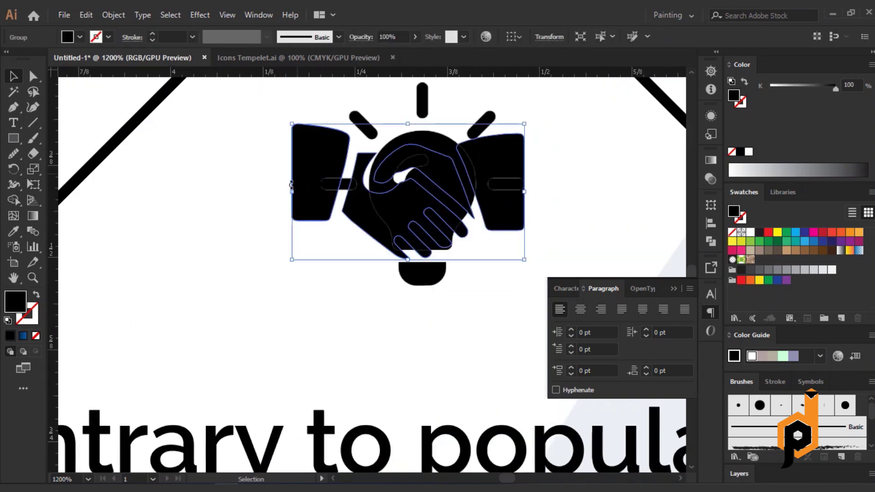
key("a")
left_click(433, 216)
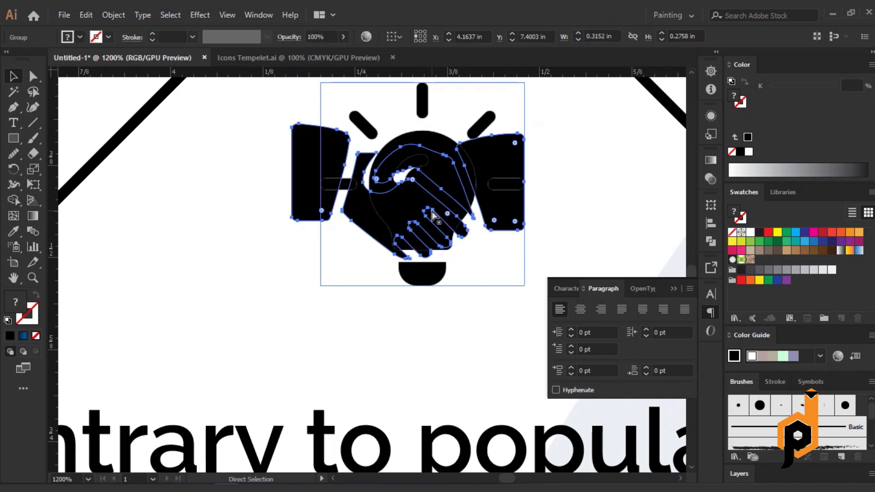
key("v")
key("ctrl+shift+a")
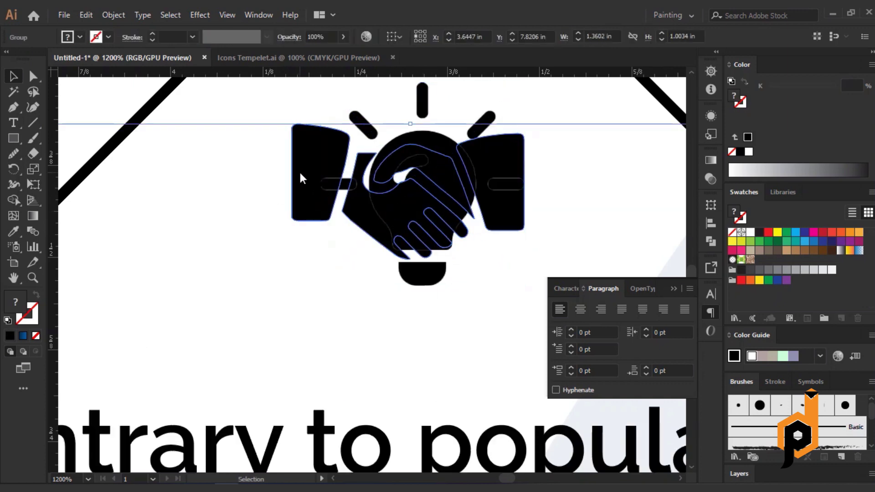
right_click(300, 173)
left_click(328, 291)
key("Delete")
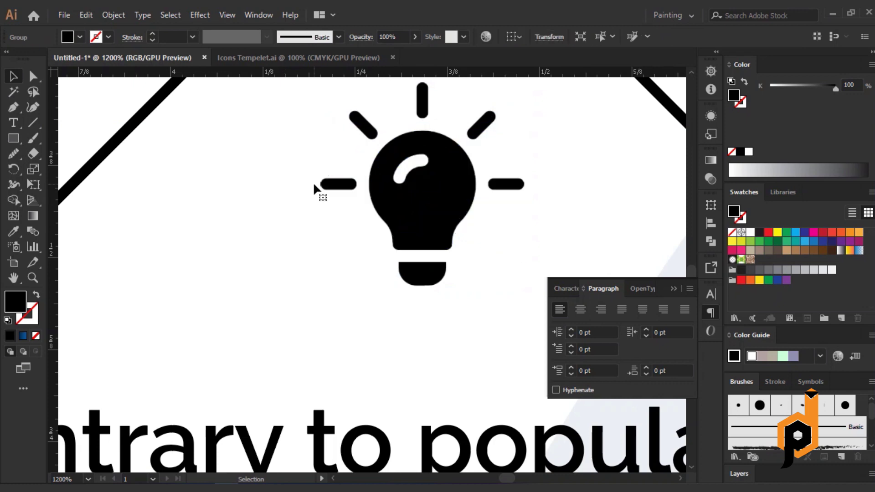
- Enlarge the bulb image slightly, embed it, then Image Trace and Expand it into paths
left_click(315, 186)
scroll(452, 237, "down", 1)
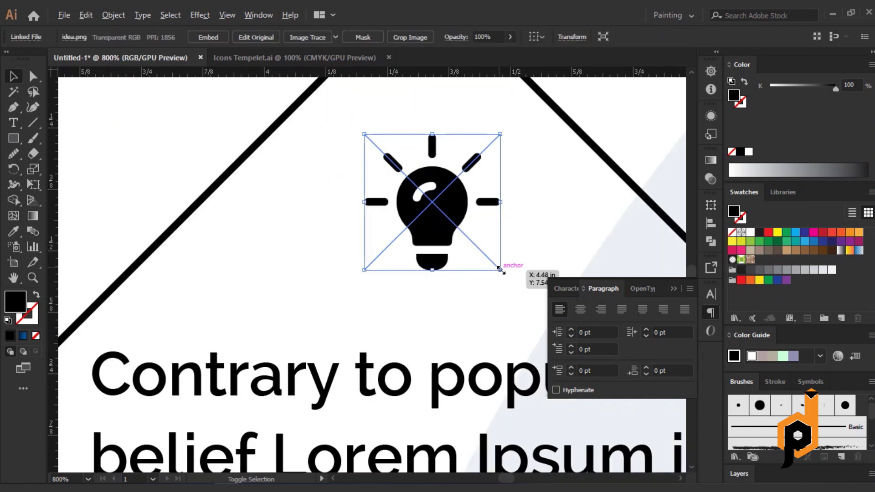
left_click_drag(504, 273, 505, 275)
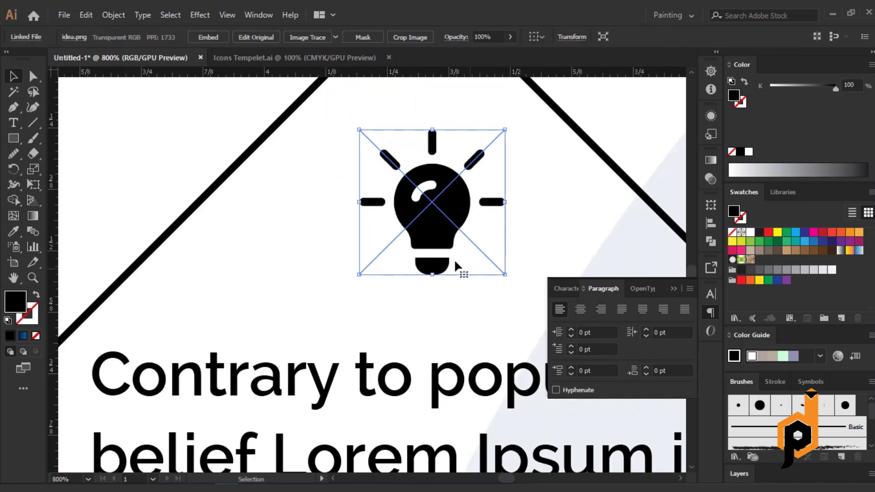
left_click(214, 40)
left_click(336, 37)
left_click(373, 174)
left_click(315, 37)
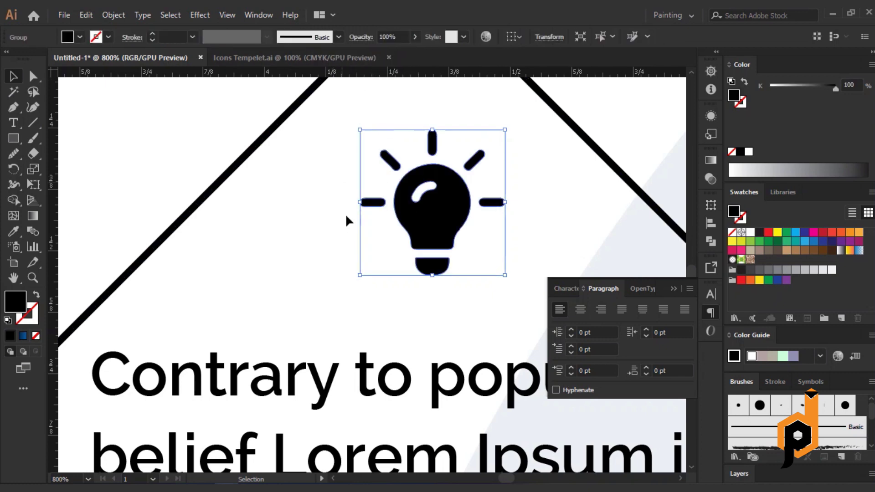
scroll(346, 221, "down", 5)
scroll(296, 357, "up", 2)
- Duplicate the middle diamond's text and bulb into the empty right diamond
left_click(297, 358)
left_click_drag(292, 359, 361, 250)
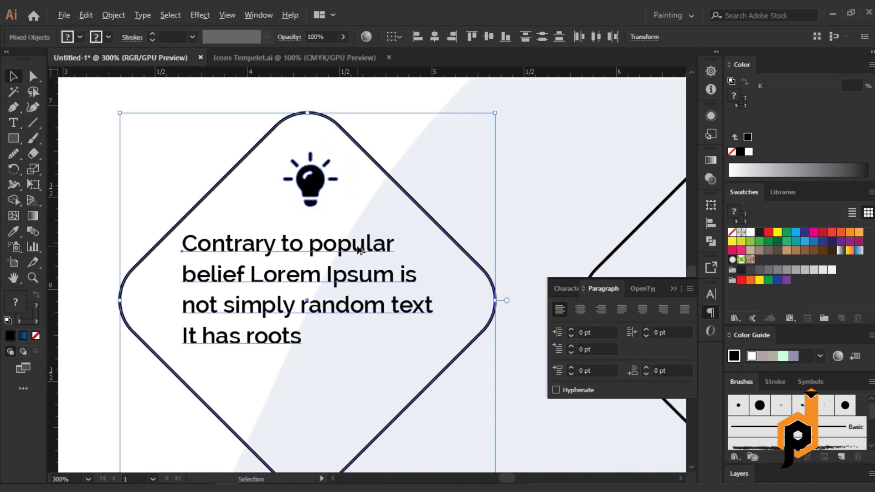
scroll(360, 250, "down", 2)
left_click(402, 218, "shift")
scroll(437, 219, "up", 1)
left_click_drag(378, 203, 324, 200)
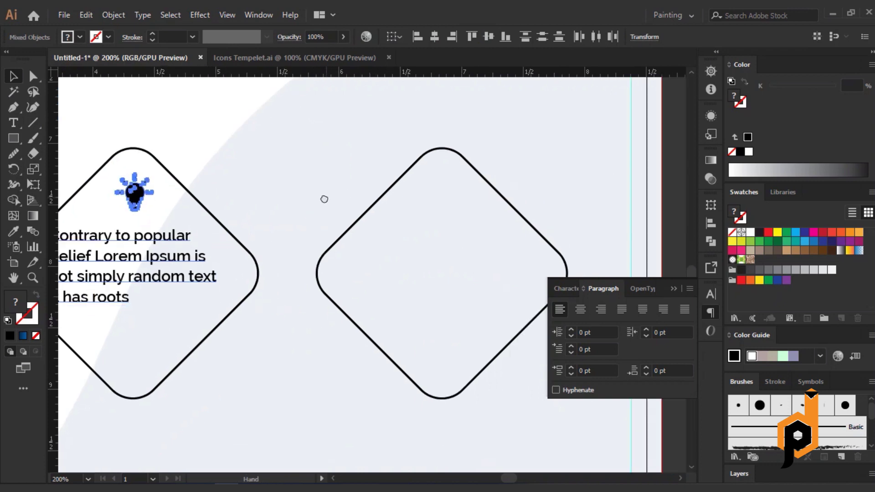
left_click_drag(160, 265, 465, 264)
scroll(489, 246, "up", 2)
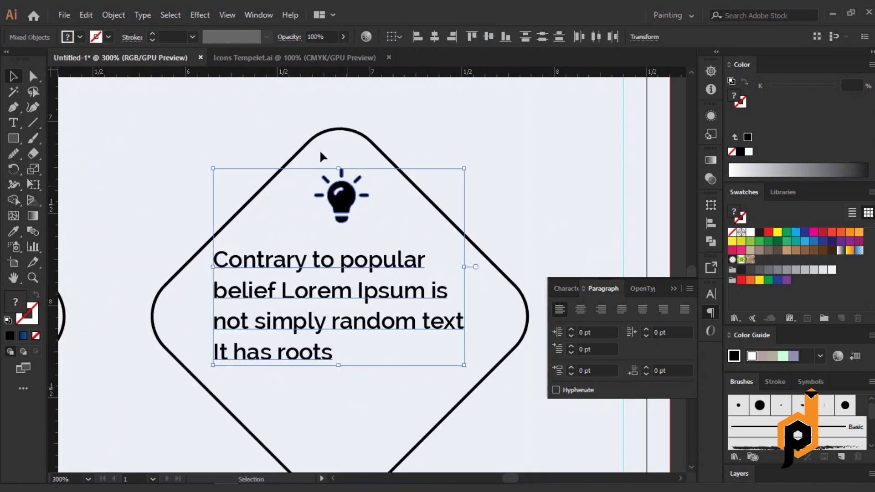
left_click(321, 157)
- Place paper-plane.png over the copied bulb in the right diamond
left_click(68, 14)
left_click(122, 222)
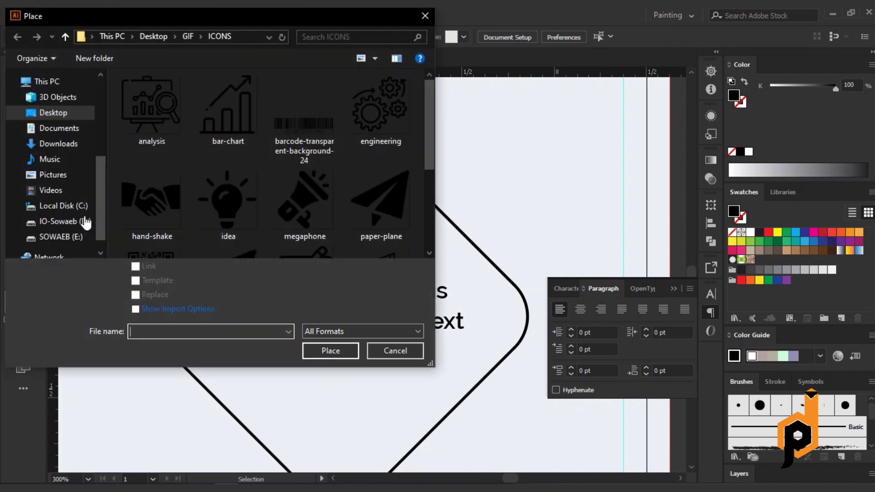
left_click(378, 205)
left_click(330, 350)
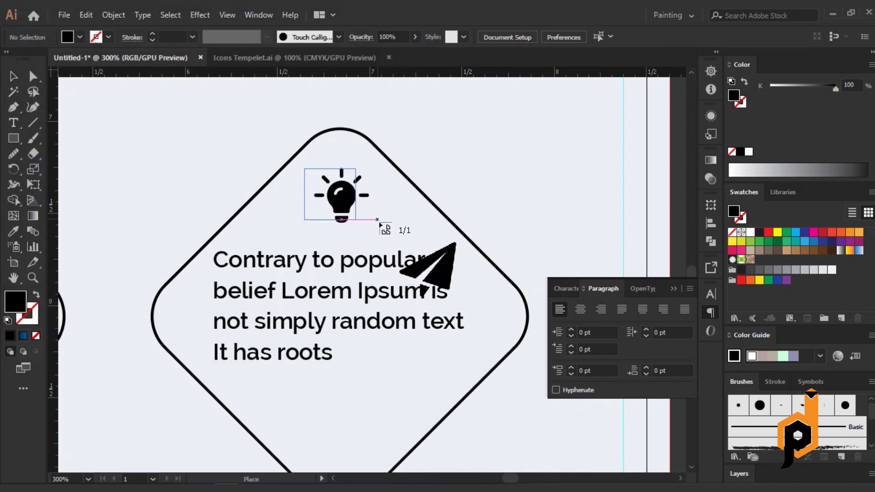
left_click(378, 221)
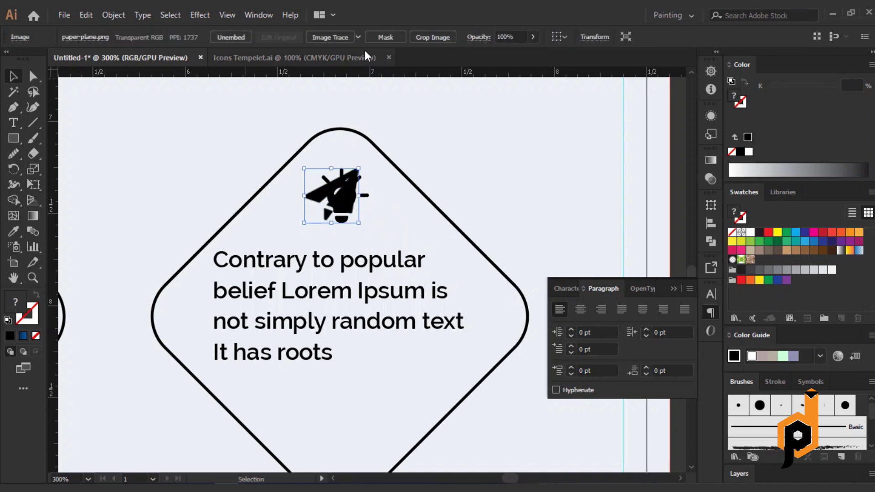
- Trace the paper plane with the Sketched Art preset, expand it, and review all three diamonds
left_click(358, 37)
scroll(360, 192, "up", 2)
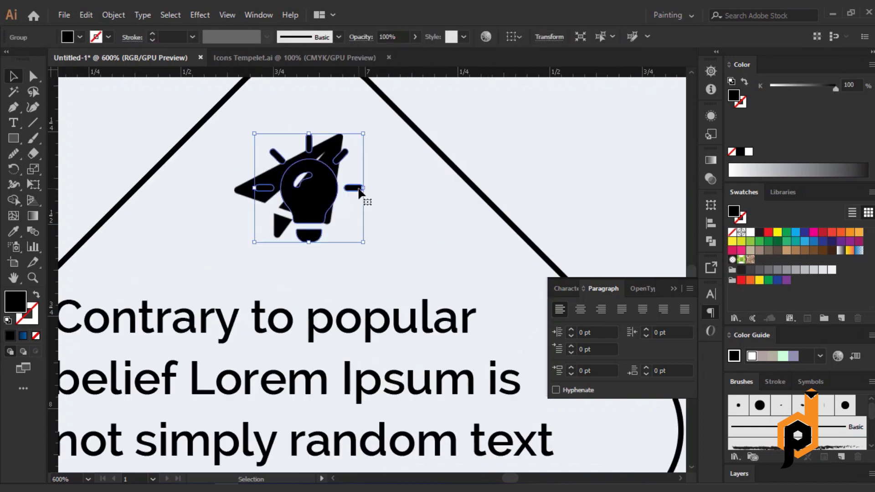
key("ctrl+z")
left_click(359, 37)
left_click(393, 185)
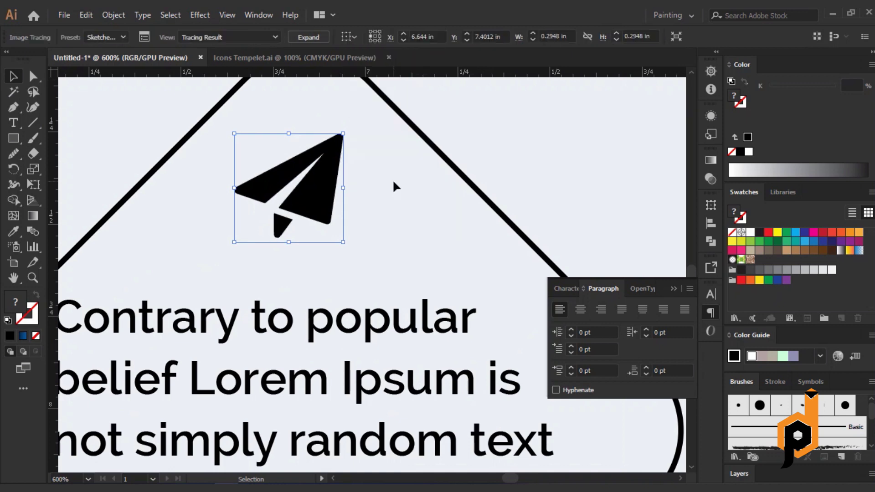
left_click(309, 37)
left_click(483, 147)
scroll(439, 196, "down", 3)
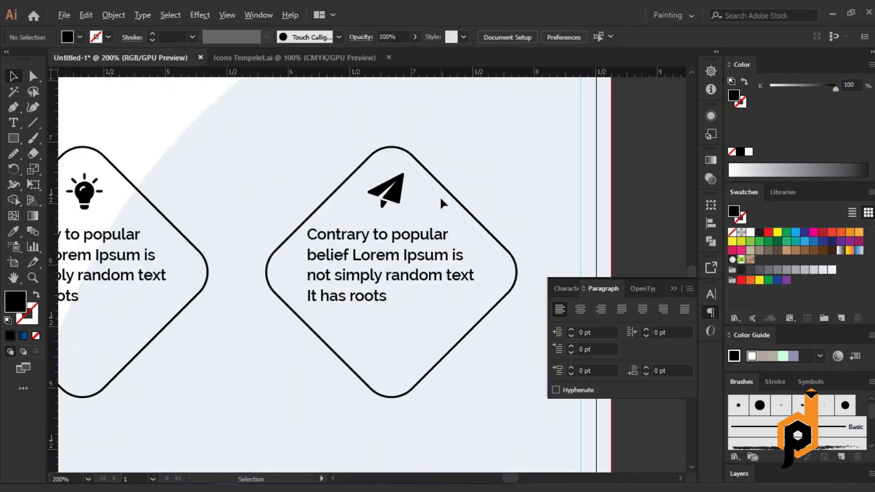
scroll(411, 242, "down", 2)
left_click_drag(387, 285, 313, 261)
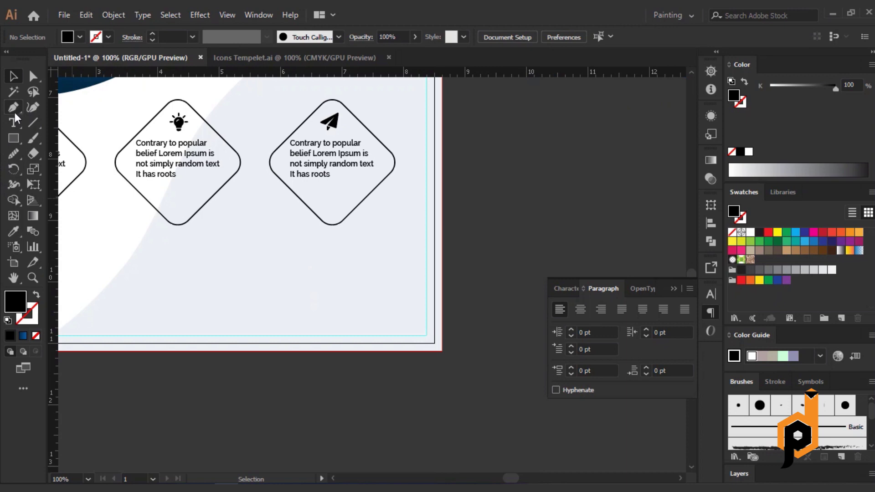
- Draw a curved quarter-circle shape filling the artboard's bottom-right corner with the Pen tool
left_click(239, 351)
left_click(442, 255)
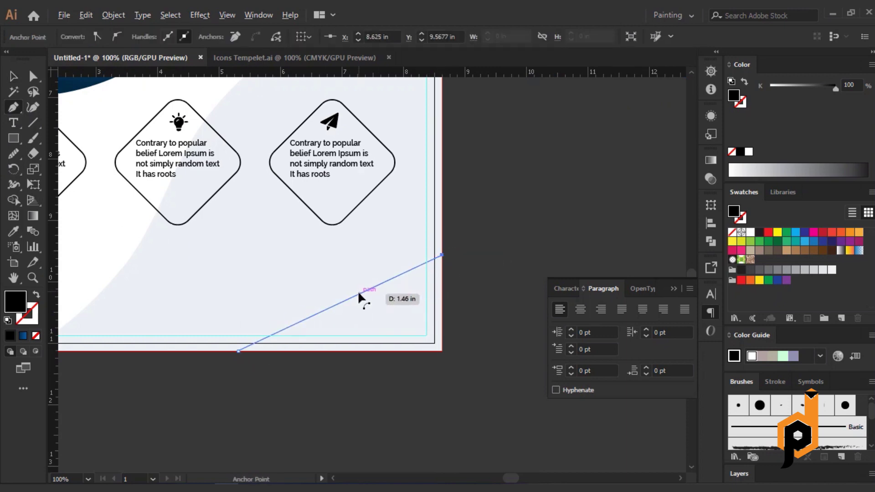
mouse_move(359, 297)
left_mouse_down()
mouse_move(335, 246)
mouse_move(360, 221)
left_mouse_up()
left_click_drag(279, 266, 256, 262)
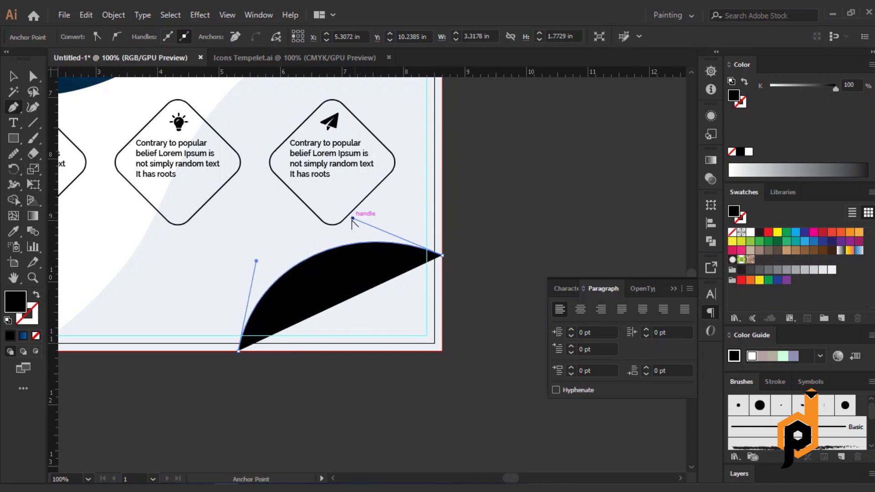
left_click_drag(353, 219, 359, 217)
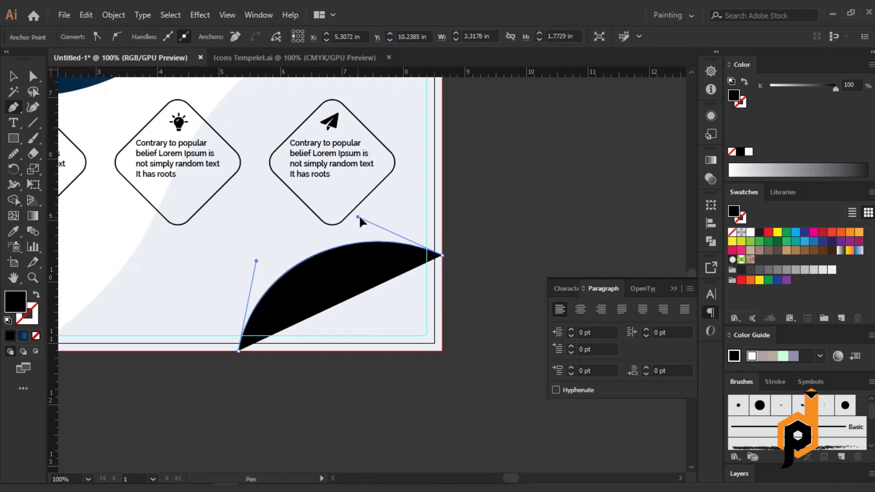
left_click(442, 351)
left_click(239, 351)
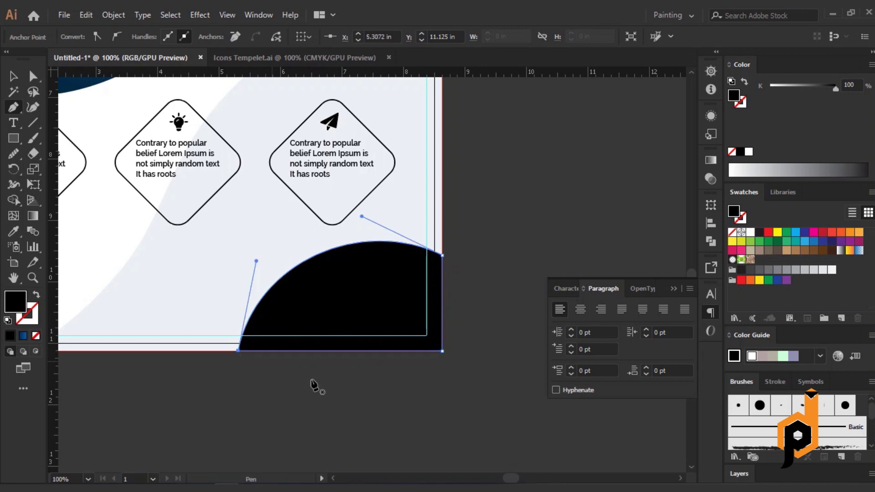
key("v")
- Give the new bottom shape the header's blue using the Eyedropper
key("ctrl+minus")
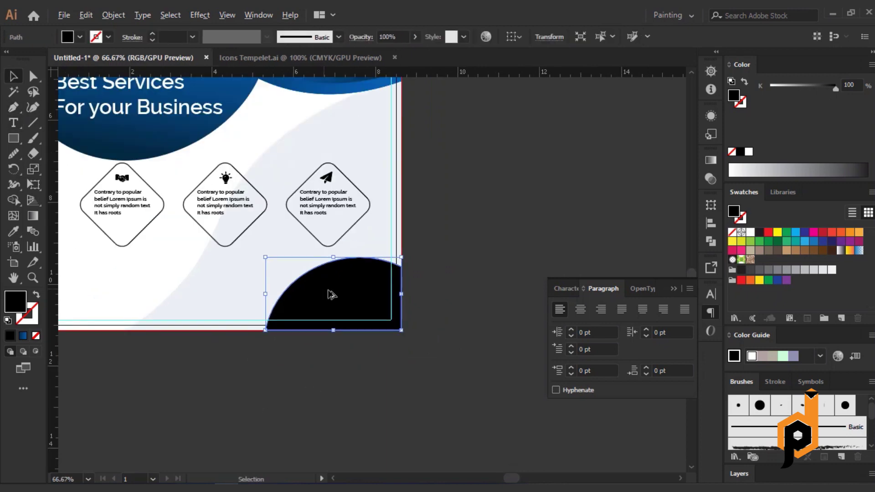
scroll(97, 247, "up", 3)
left_click(14, 232)
scroll(195, 312, "up", 1)
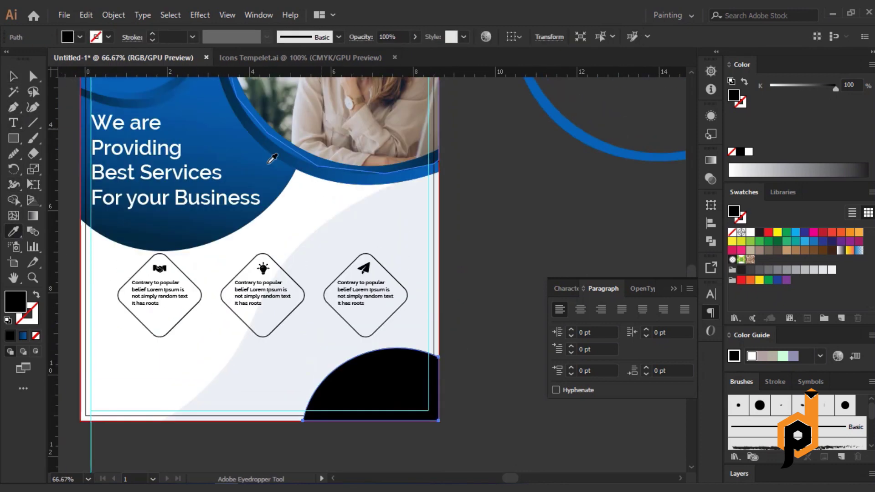
scroll(265, 195, "up", 1)
scroll(205, 244, "up", 2)
key("ctrl+minus")
key("ctrl+minus")
left_click(102, 146)
key("ctrl+plus")
key("ctrl+plus")
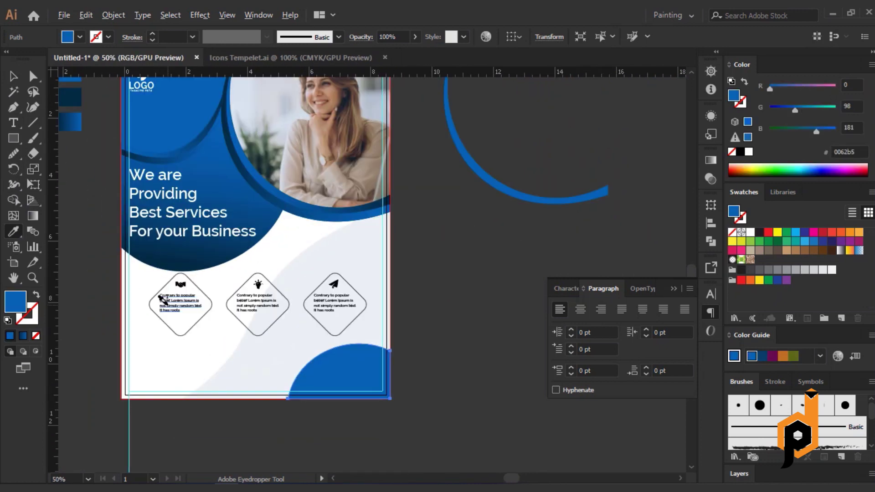
scroll(73, 236, "down", 2)
key("v")
left_click(73, 236)
- Nudge the blue bottom shape with arrow keys and enlarge it slightly
key("ctrl+plus")
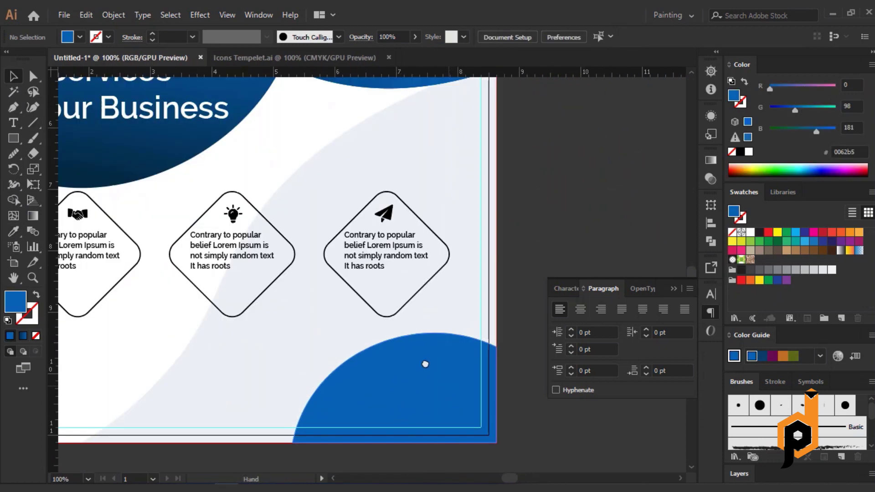
left_click(381, 342)
key("a")
key("v")
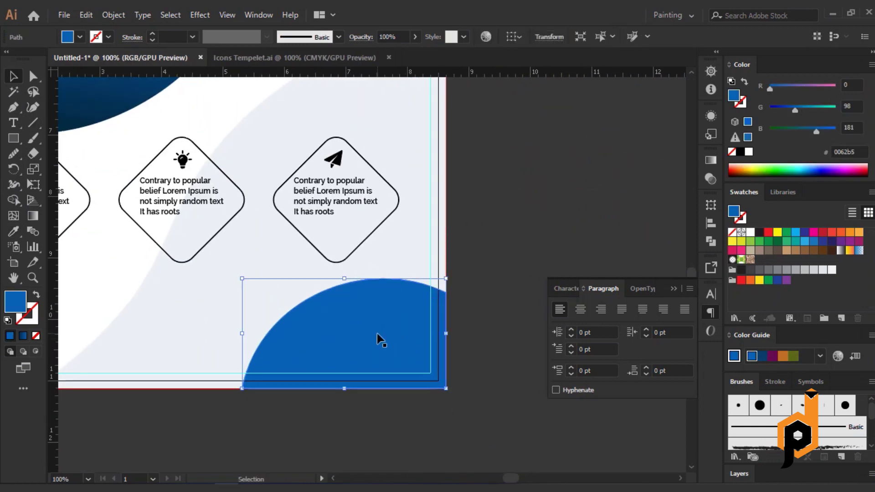
key("Up")
key("Up")
key("Up")
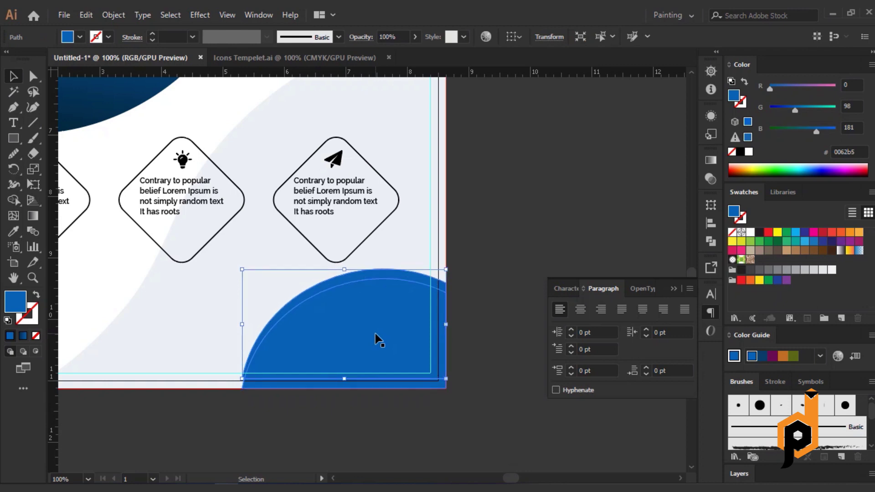
key("Right")
key("Right")
key("Right")
key("Left")
key("Left")
key("Left")
key("Left")
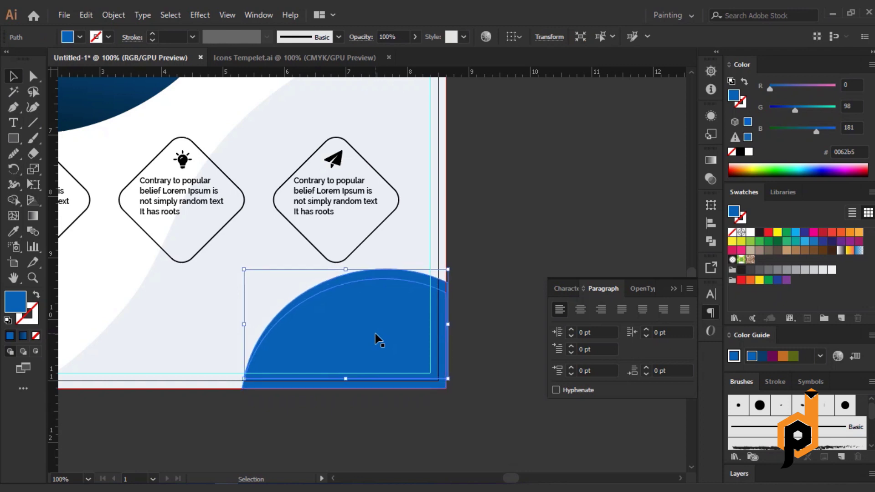
left_click_drag(346, 270, 350, 271)
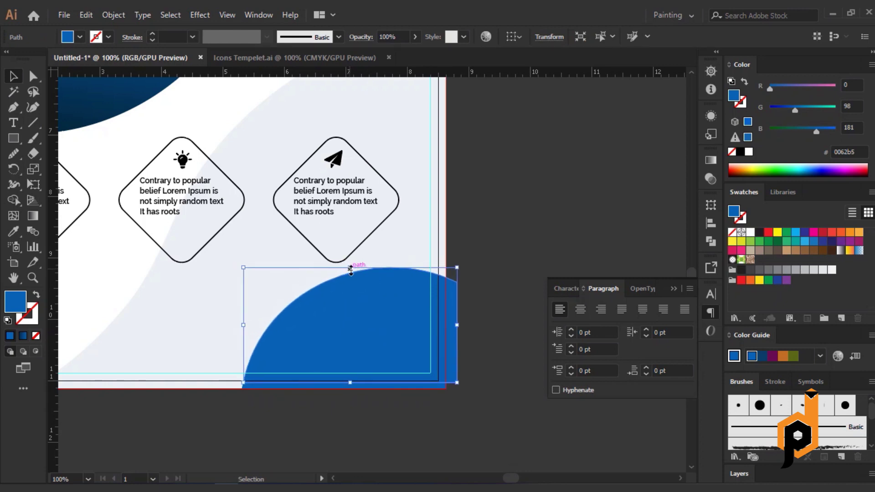
key("Right")
key("Right")
key("Right")
key("Up")
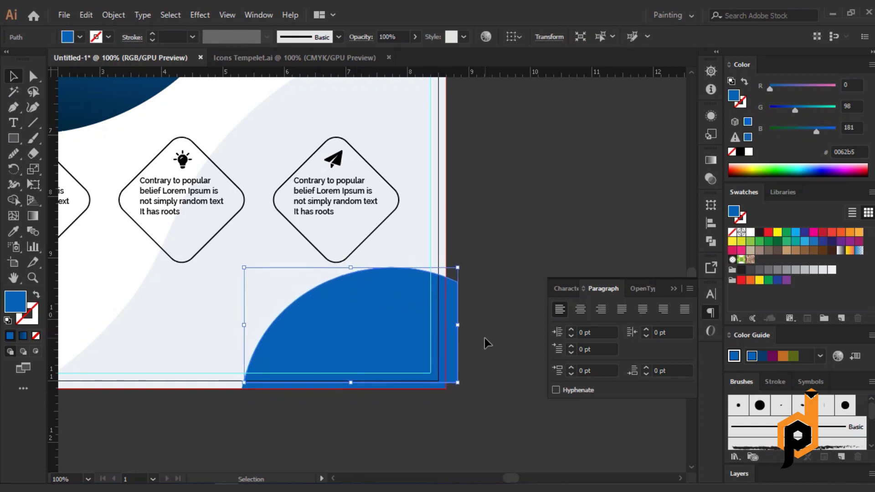
scroll(483, 338, "up", 3)
key("ctrl+minus")
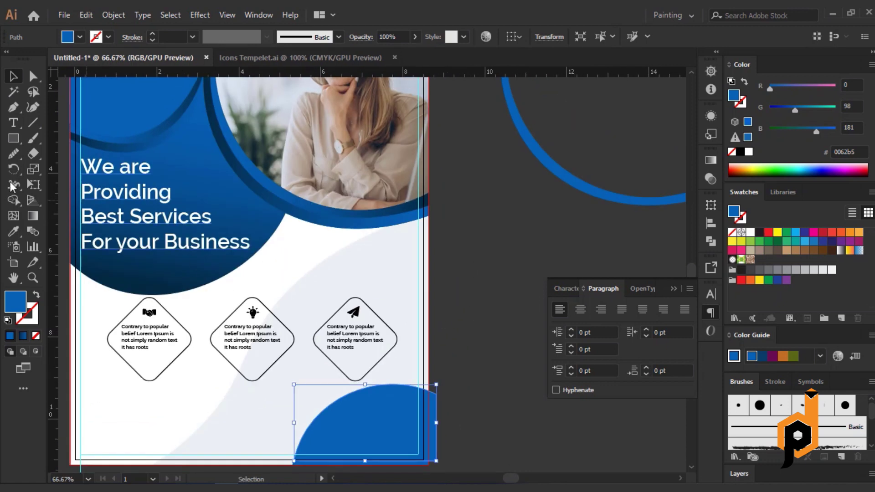
- Copy the blue ring's gradient onto the bottom quarter-circle with the Eyedropper
left_click(14, 232)
left_click(412, 201)
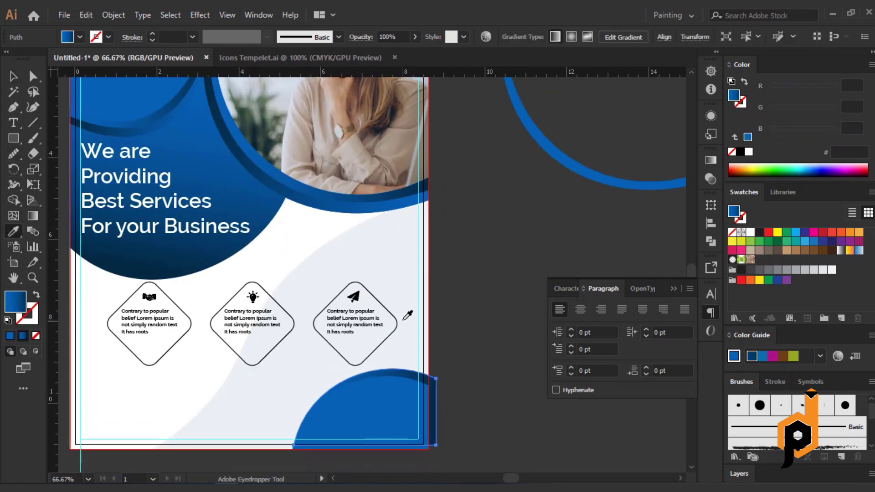
scroll(410, 315, "down", 1)
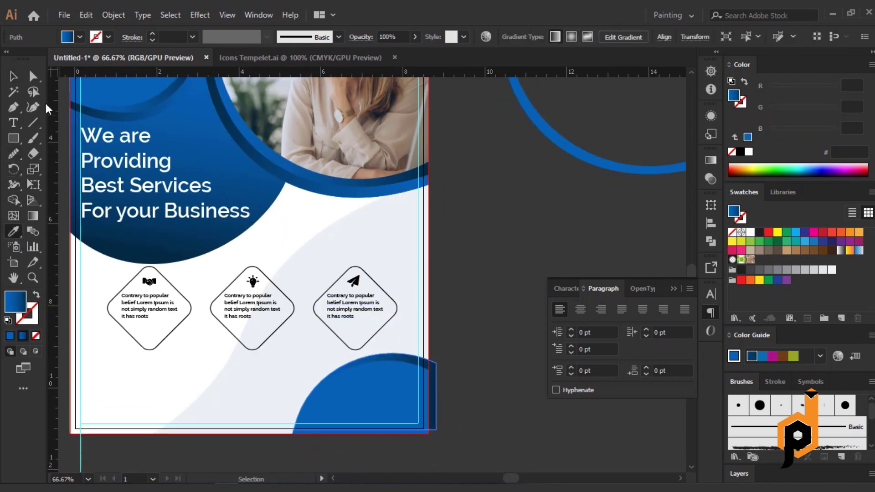
key("v")
left_click(479, 313)
key("ctrl+minus")
key("ctrl+minus")
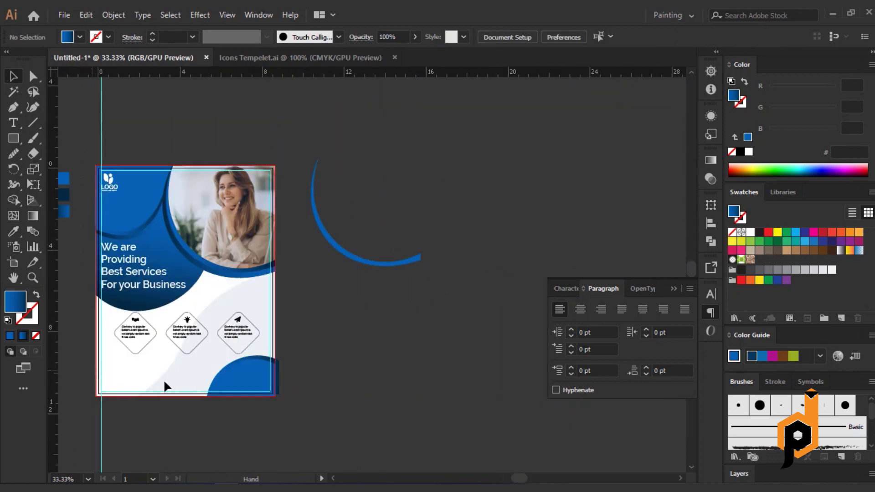
scroll(163, 379, "up", 3)
left_click(402, 342)
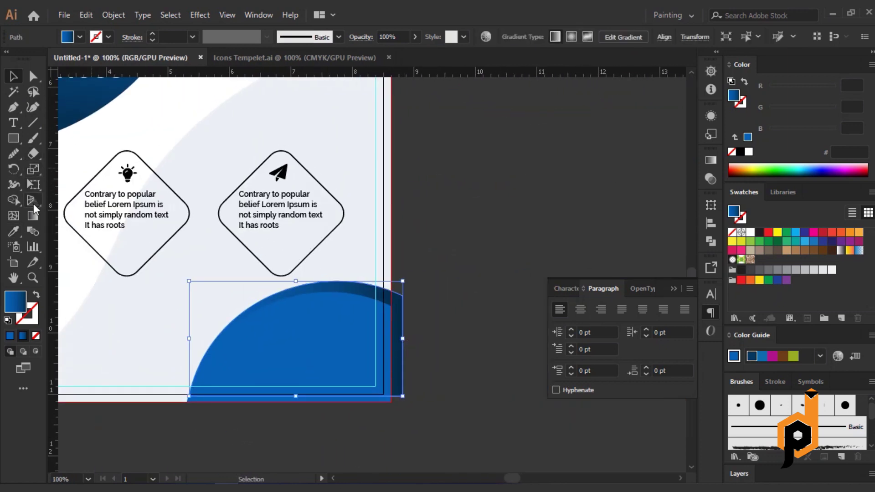
- Re-angle the bottom shape's gradient with the Gradient Tool so it runs nearly horizontally
left_click(33, 216)
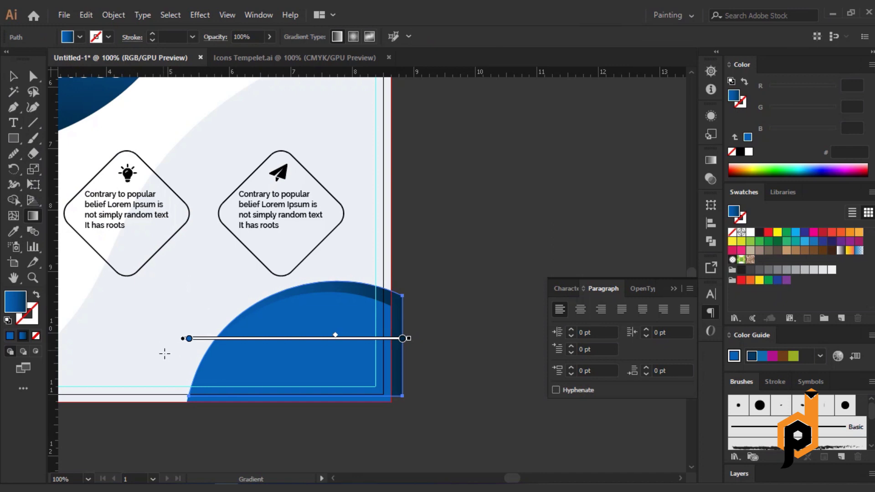
left_click_drag(165, 354, 388, 345)
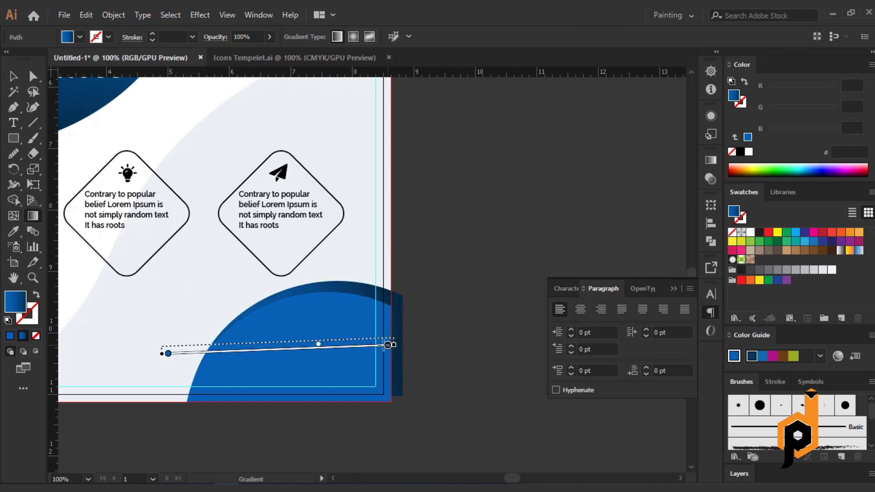
left_click_drag(416, 327, 258, 368)
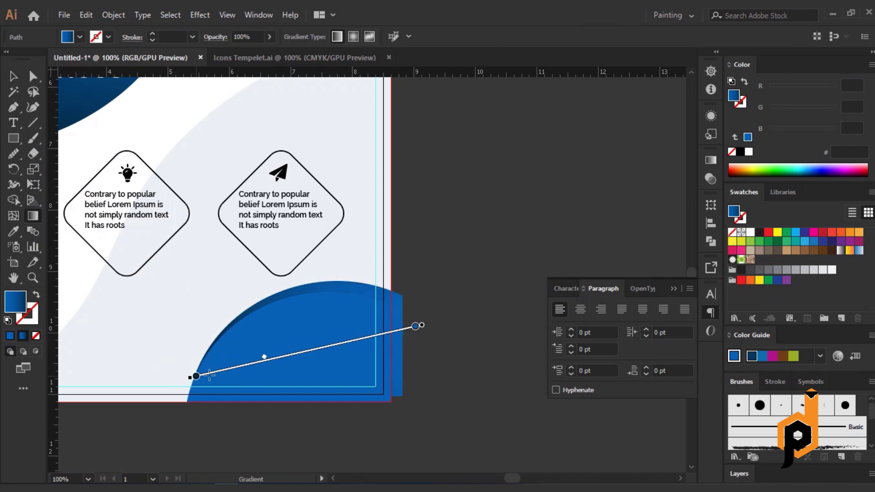
left_click_drag(177, 353, 395, 349)
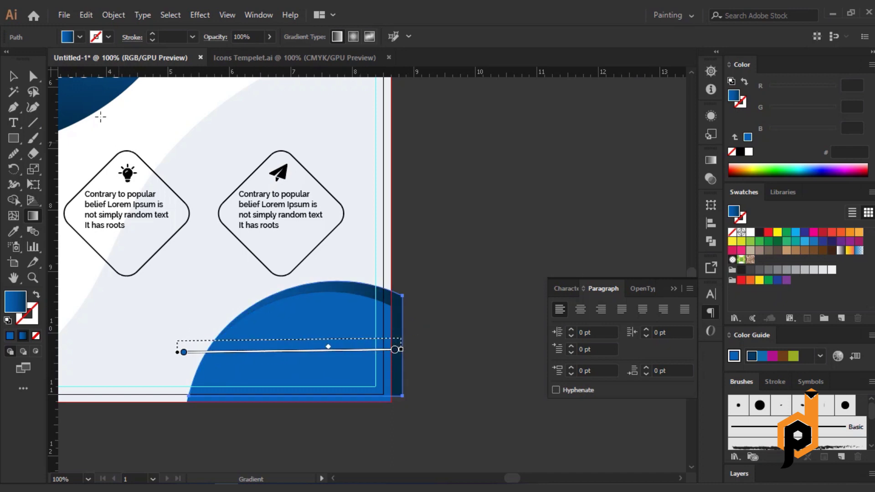
key("v")
left_click(432, 273)
- Trim the dark strip past the flyer's right edge using Shape Builder Alt-click
left_click(361, 336)
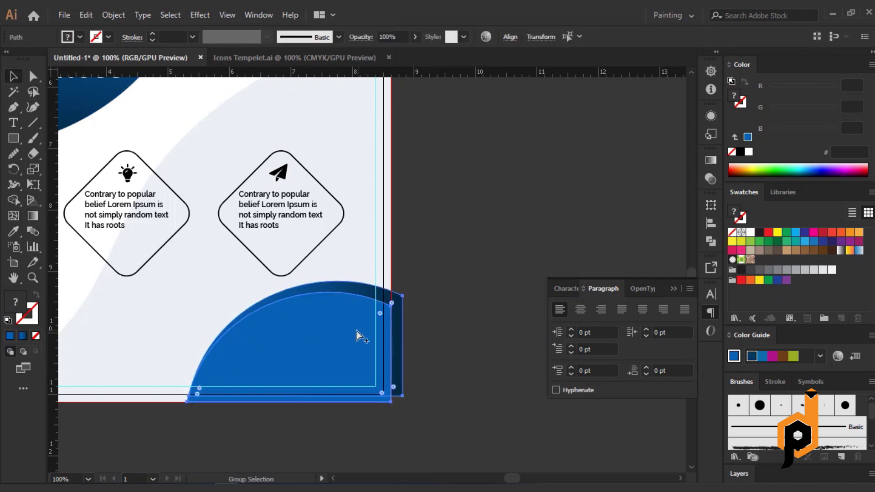
left_click(428, 320)
left_click(355, 377)
key("shift+m")
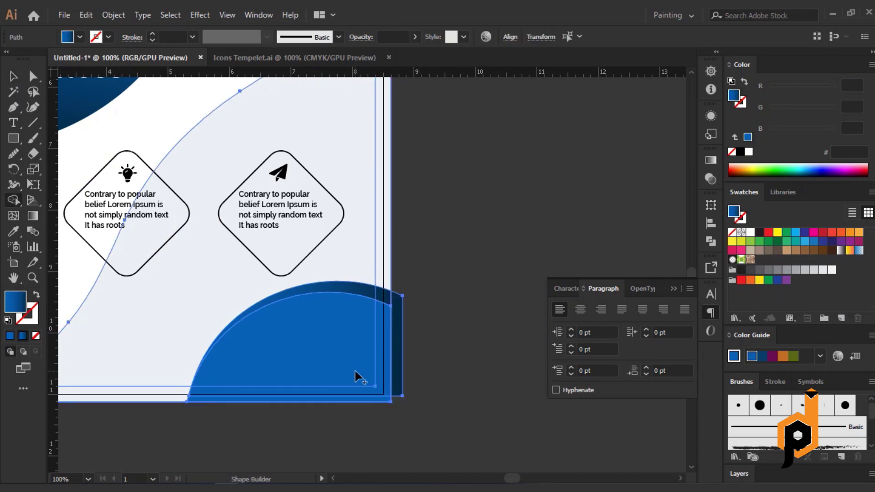
left_click(398, 361, "alt")
key("v")
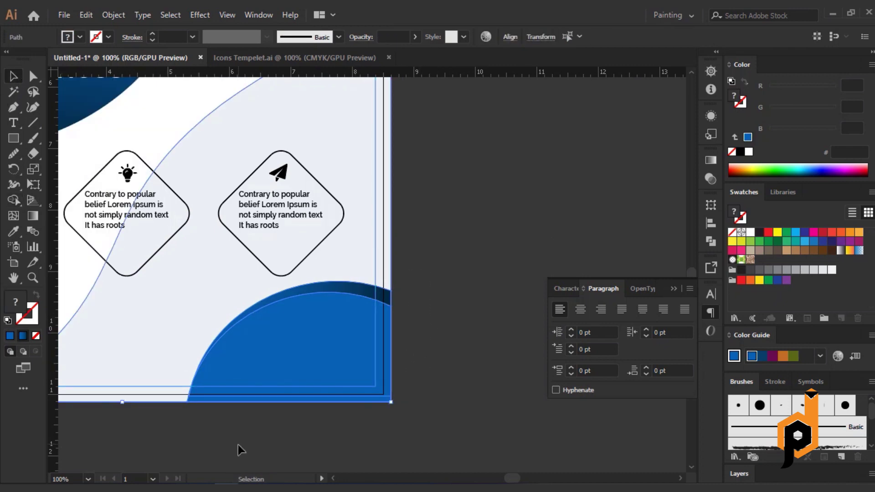
left_click(279, 344)
- Try a dark blue 065184 fill on the quarter-circle, then a brighter blue
double_click(12, 304)
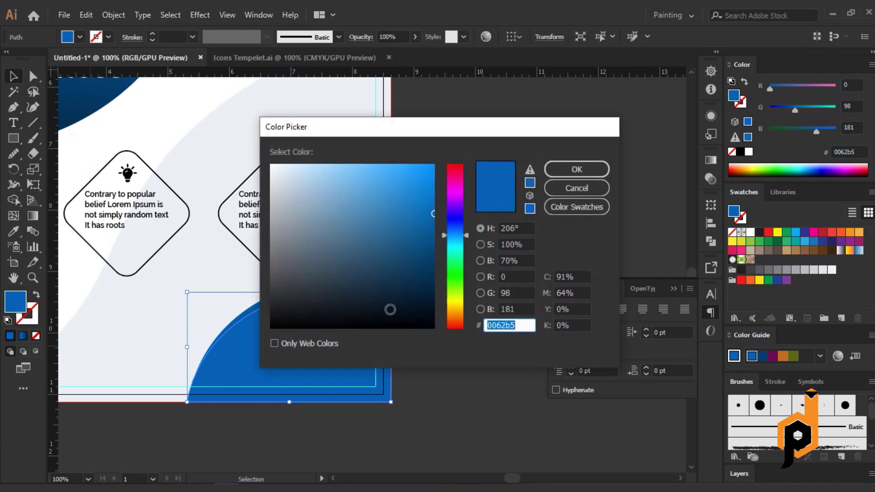
type("065184")
key("Return")
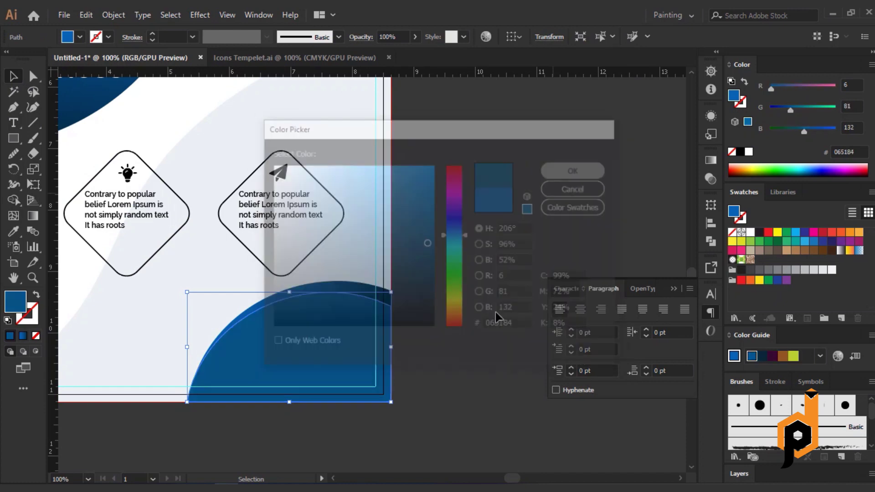
left_click(471, 344)
left_click(335, 356)
double_click(20, 304)
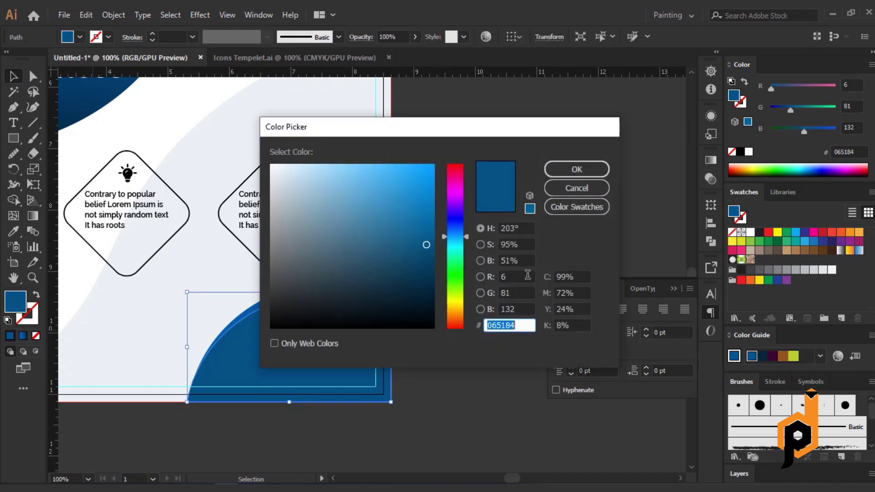
left_click(431, 170)
key("Return")
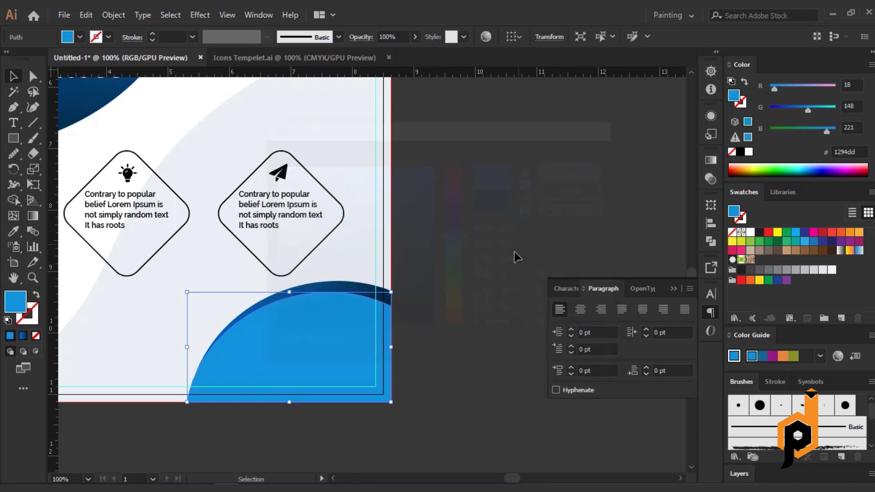
left_click(486, 306)
- Copy the dark blue gradient onto the bottom-right shape and angle it top to bottom
key("ctrl+minus")
left_click_drag(468, 241, 488, 246)
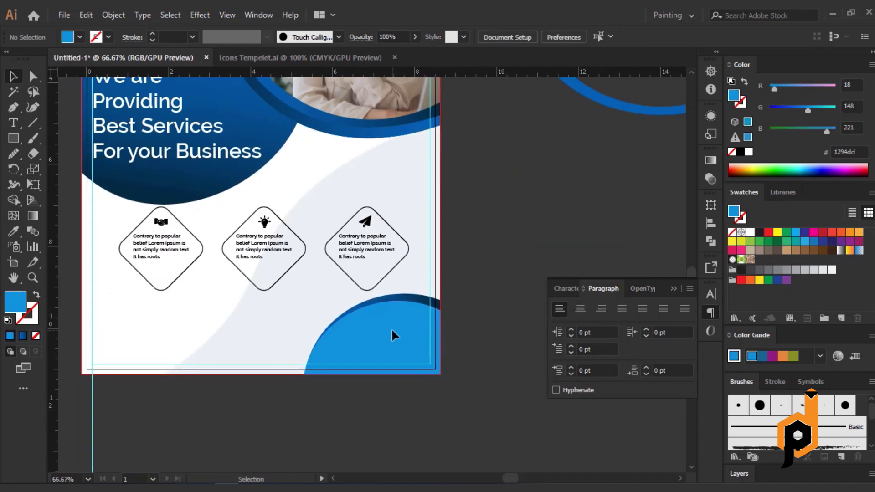
left_click(392, 328)
key("i")
left_click(214, 125)
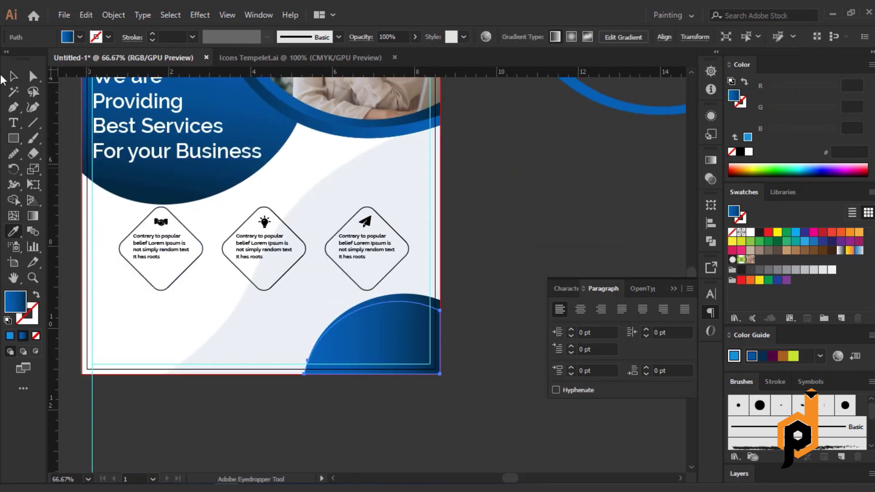
left_click(13, 77)
left_click(33, 218)
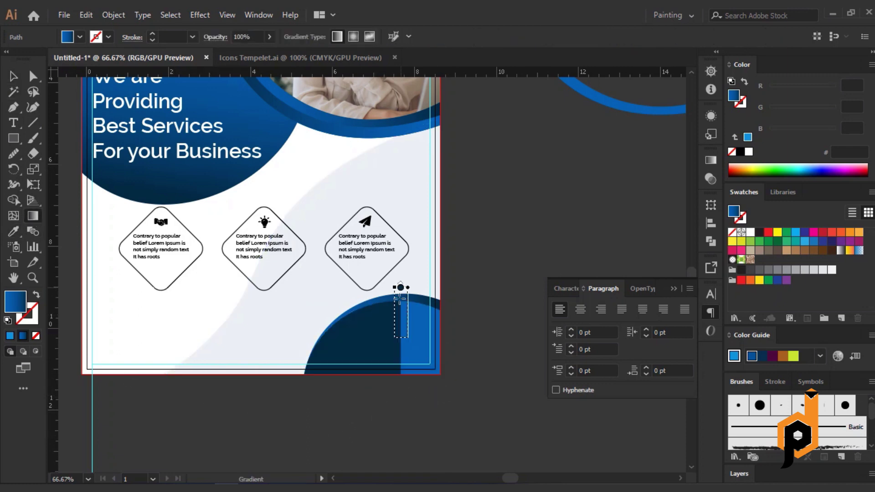
mouse_move(401, 287)
left_mouse_down()
mouse_move(388, 400)
mouse_move(416, 391)
left_mouse_up()
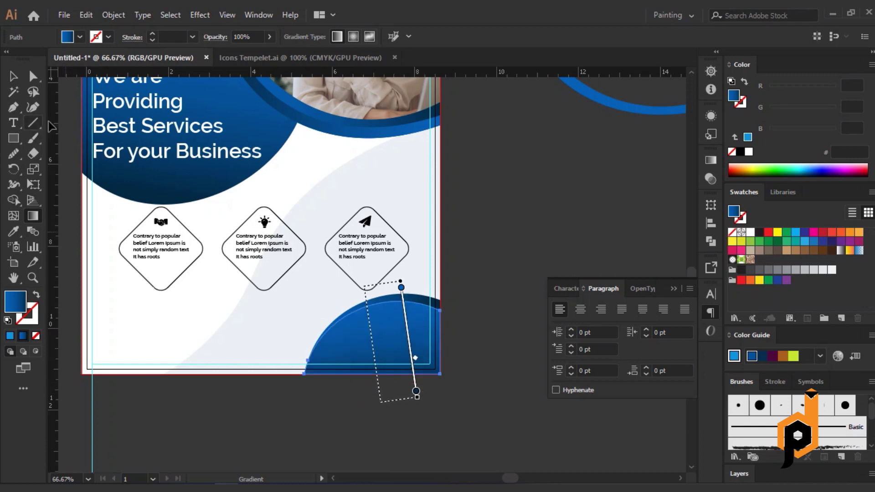
key("v")
left_click(196, 387)
- Group the middle diamond's lightbulb icon with its text
scroll(314, 401, "up", 2)
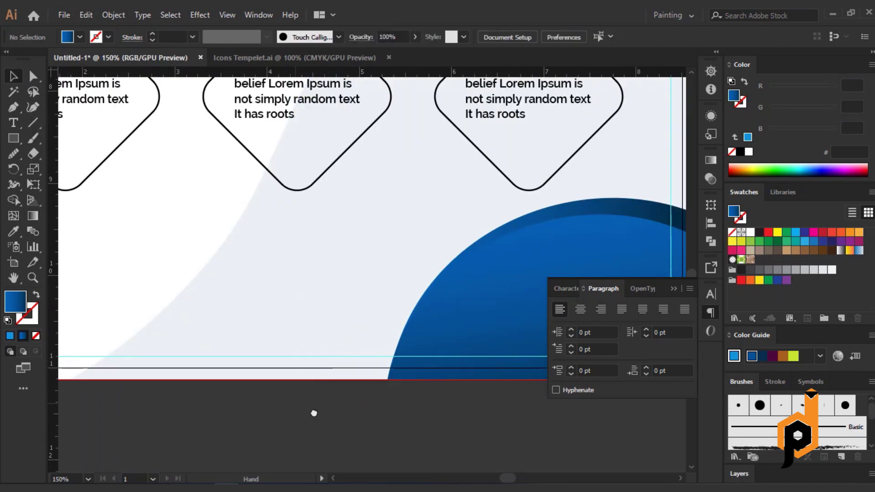
scroll(313, 414, "down", 1)
left_click_drag(264, 426, 276, 430)
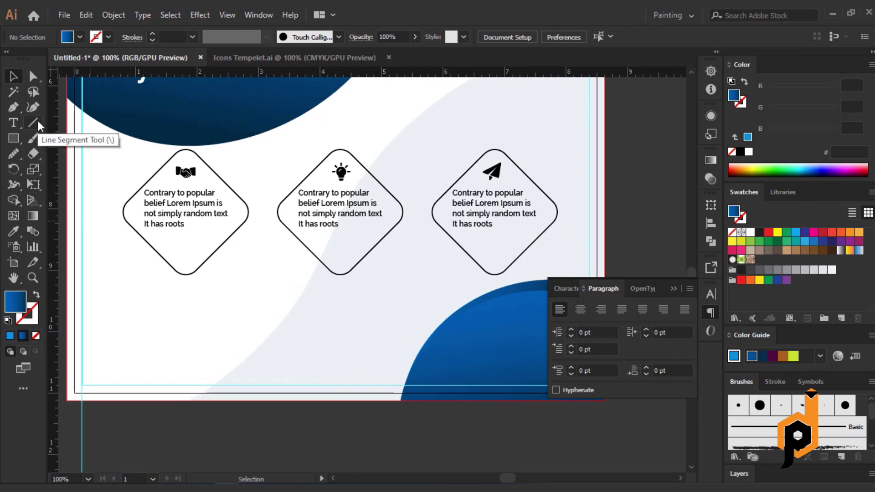
left_click(178, 206)
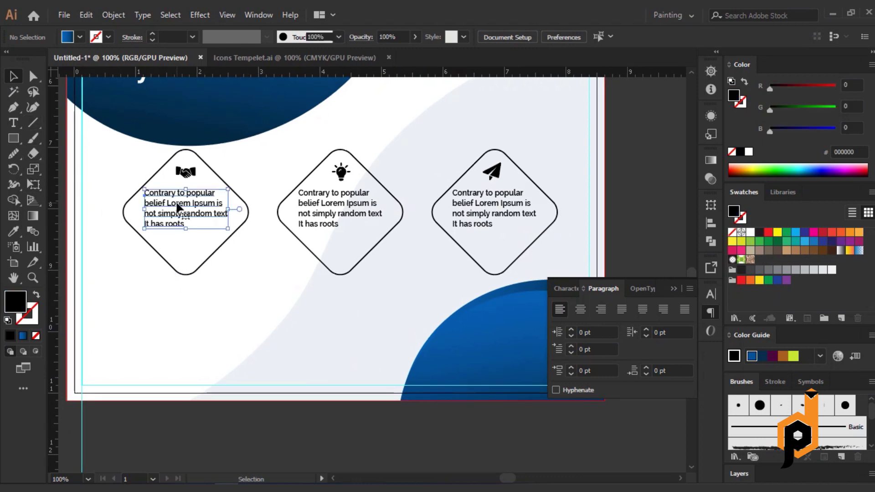
left_click(185, 172, "shift")
left_click(196, 270, "shift")
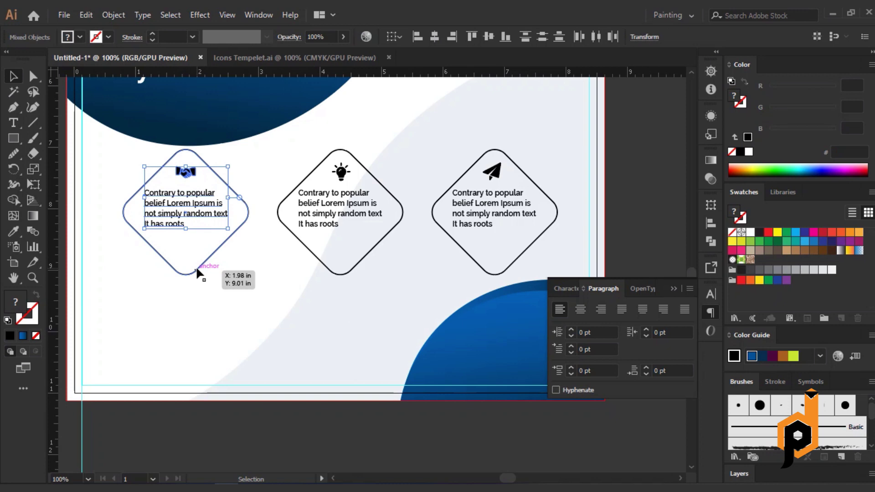
left_click(340, 207)
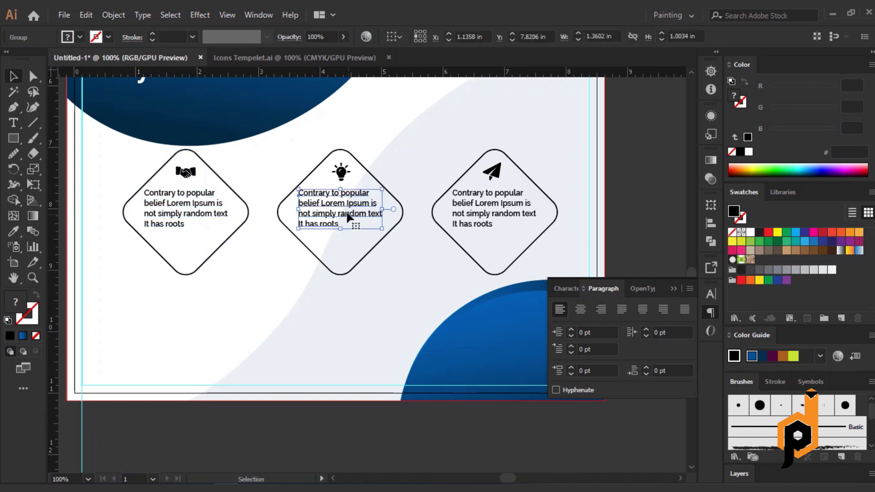
left_click(339, 173, "shift")
key("ctrl+g")
left_click_drag(500, 172, 500, 172)
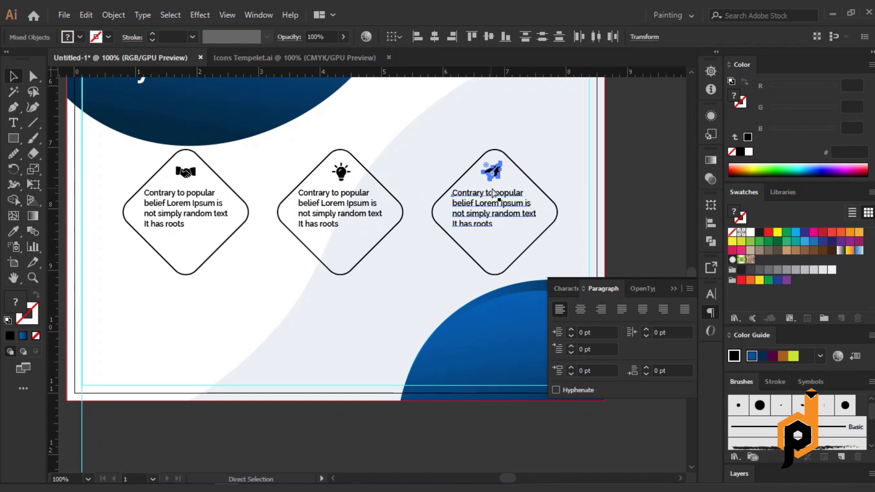
left_click(545, 136)
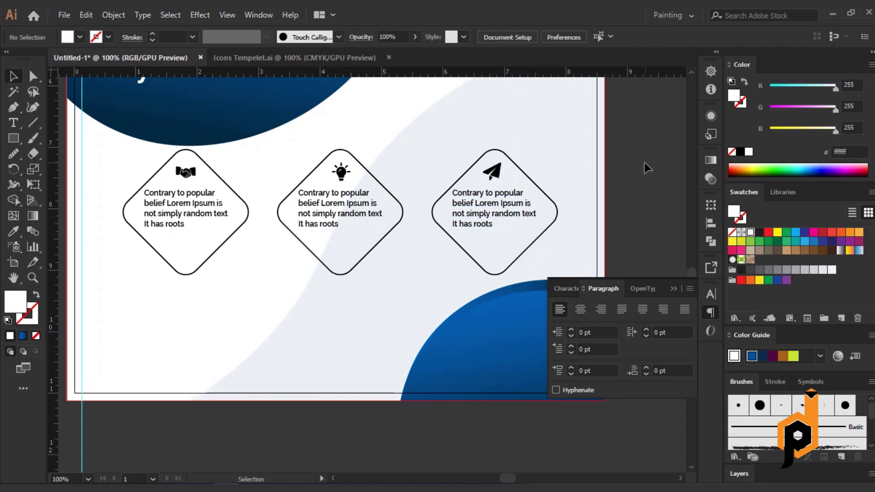
- Try vertically centring the paper-plane group in the right diamond, then undo it
key("a")
key("ctrl+a")
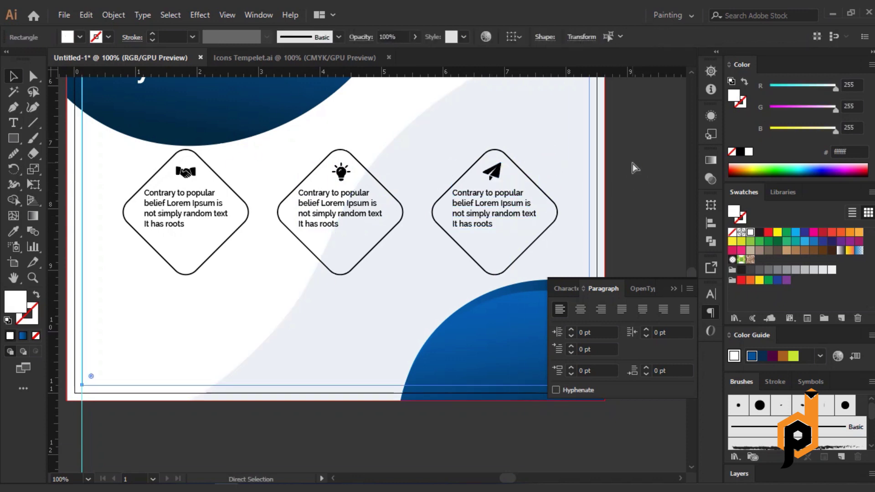
key("v")
left_click(644, 171)
left_click(579, 207)
key("ctrl+shift+a")
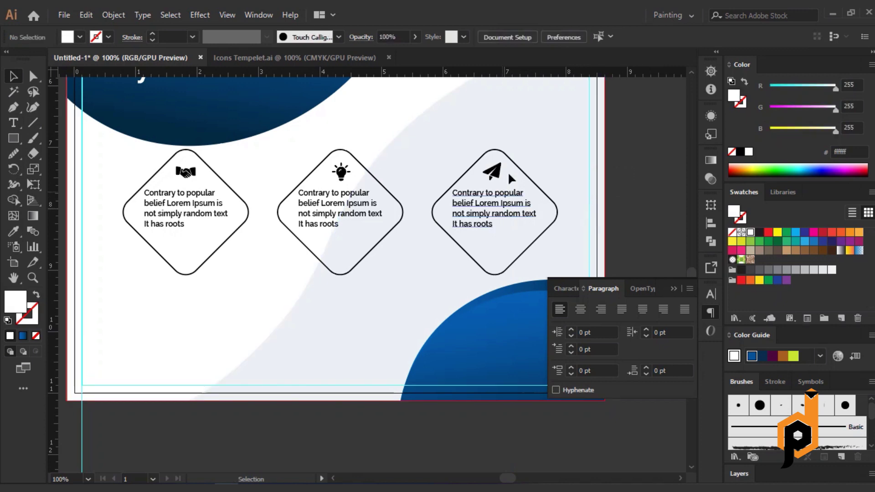
left_click_drag(528, 146, 456, 244)
left_click(471, 149)
left_click_drag(471, 150, 452, 141)
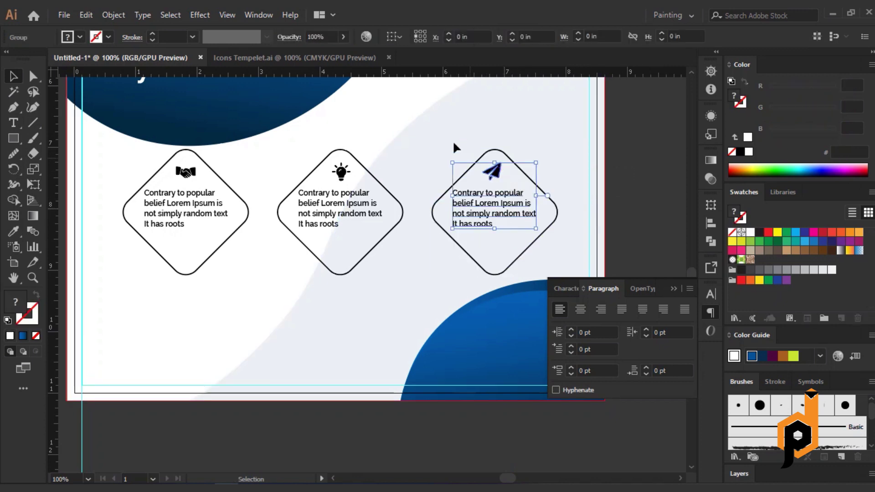
left_click(523, 177, "shift")
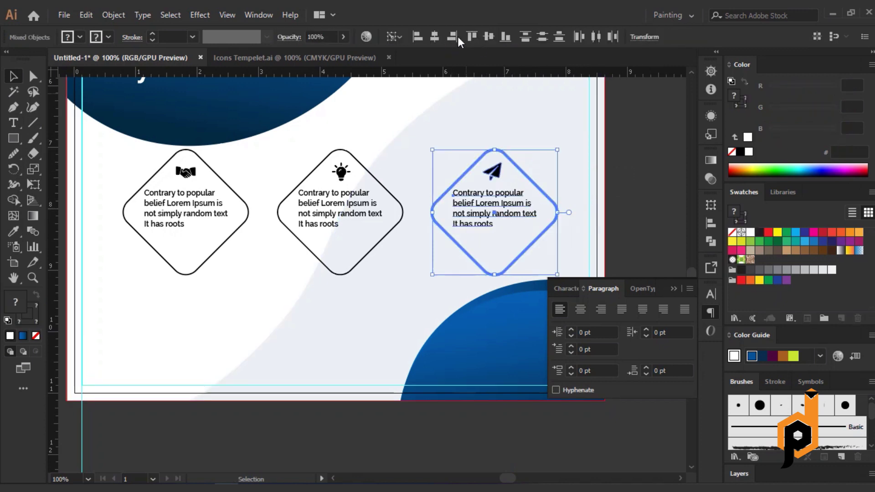
left_click(487, 37)
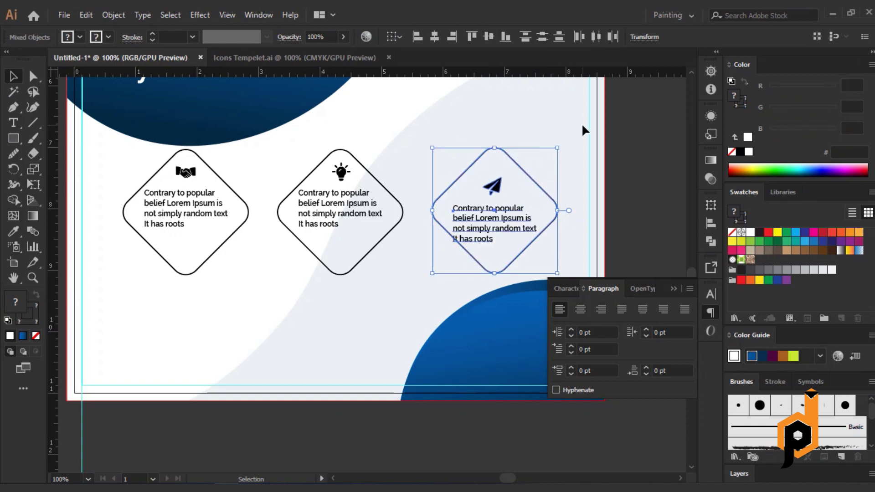
key("ctrl+z")
- Move the paper-plane and lightbulb groups slightly down and add a horizontal guide across them
left_click(680, 200)
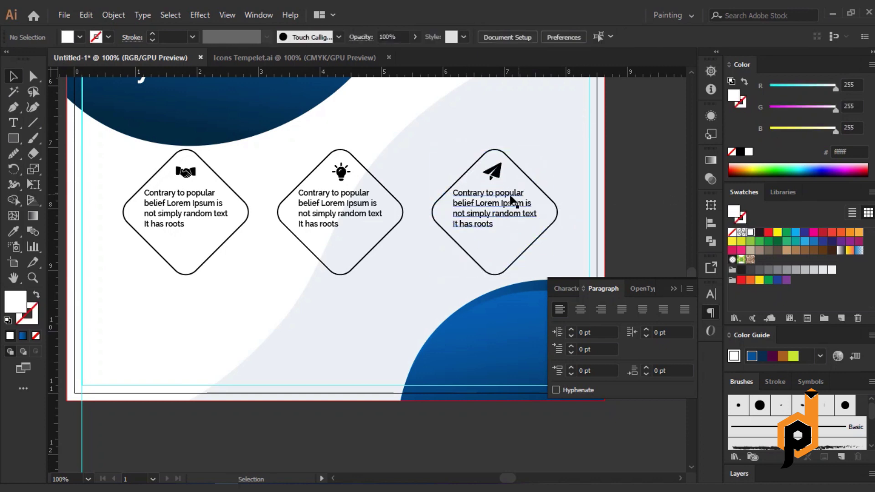
left_click_drag(507, 195, 511, 203)
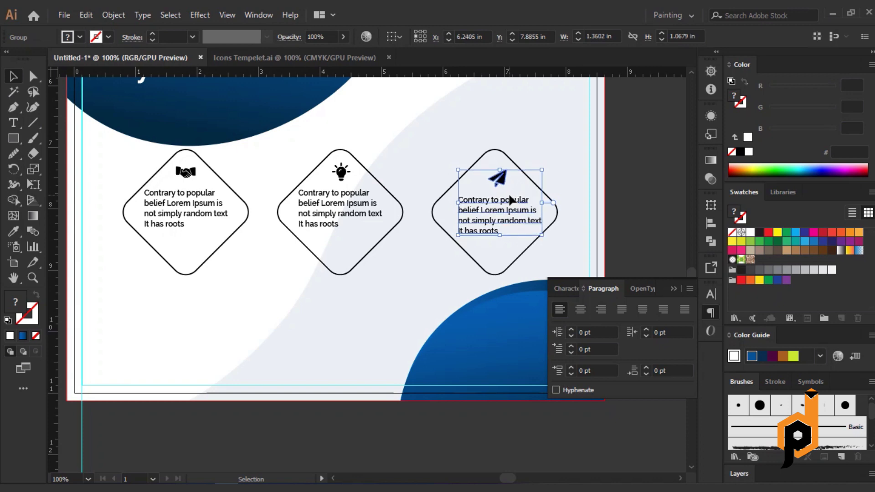
left_click(346, 179)
left_click_drag(361, 207, 362, 213)
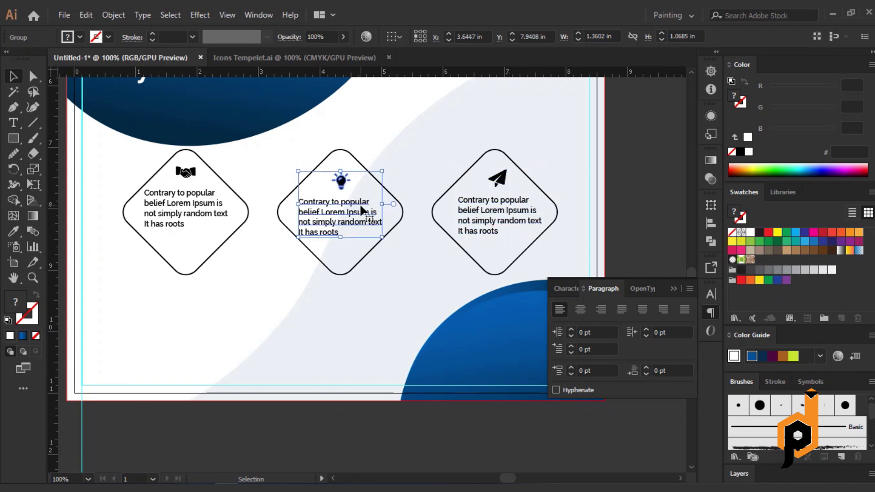
mouse_move(318, 84)
left_mouse_down()
mouse_move(327, 206)
mouse_move(327, 199)
left_mouse_up()
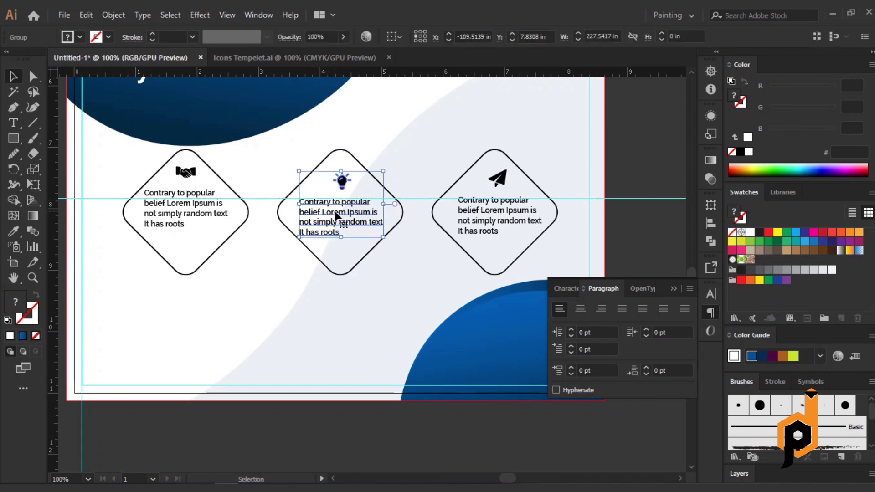
- Nudge the handshake group down twice onto the guide, then delete the guide
left_click(206, 215)
key("Down")
key("Down")
key("Down")
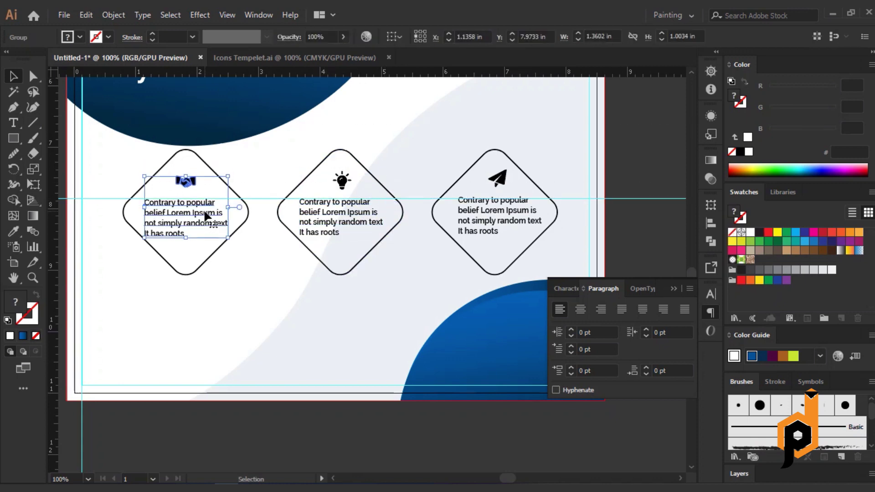
key("Down")
key("Down")
key("Down")
key("Down")
key("Down")
left_click(270, 271)
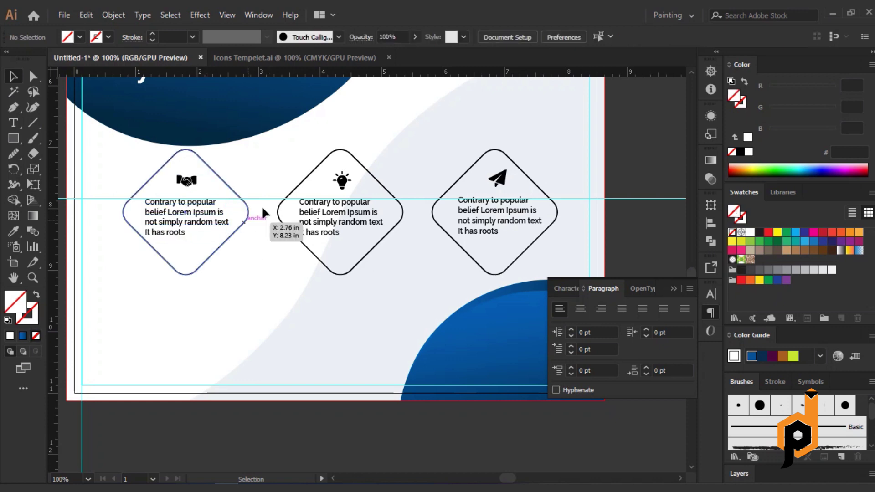
left_click(634, 199)
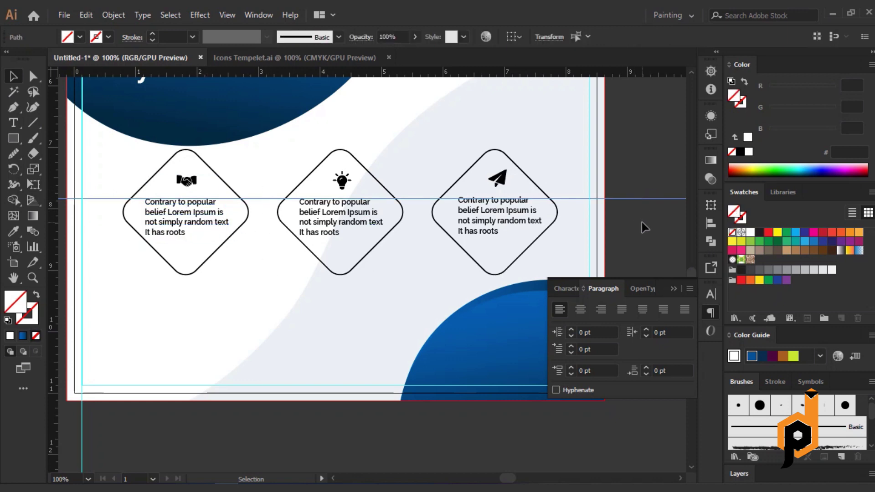
key("Delete")
scroll(592, 219, "down", 2)
- Paste the 'Get In Touch:-' line from the Notepad notes as a heading below the first diamond
key("alt+Tab")
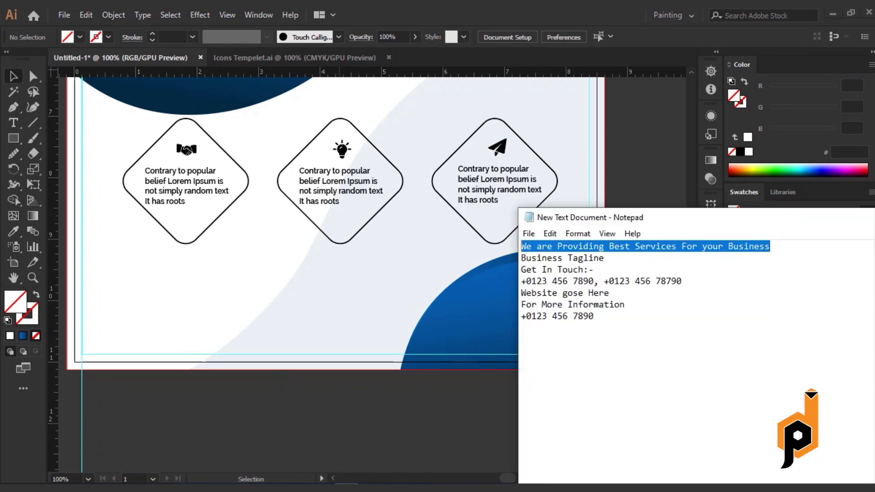
left_click_drag(522, 270, 612, 271)
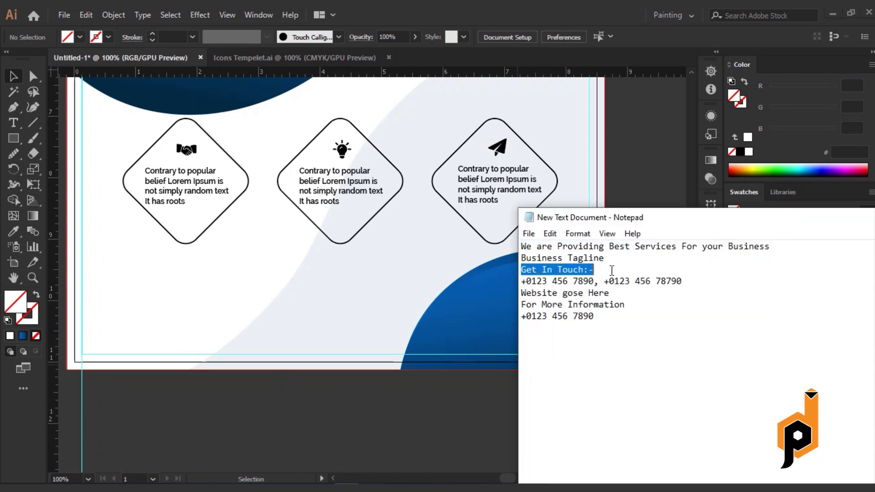
right_click(572, 269)
left_click(547, 311)
key("alt+Tab")
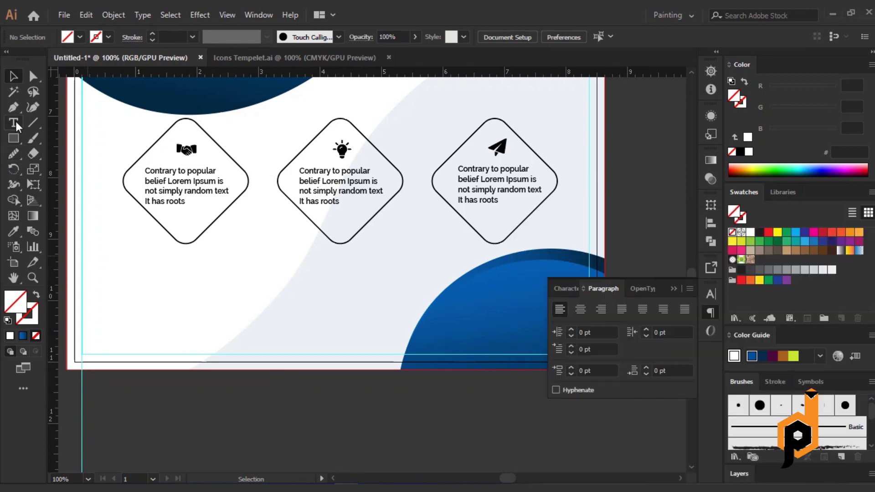
left_click(13, 122)
left_click(130, 286)
key("ctrl+v")
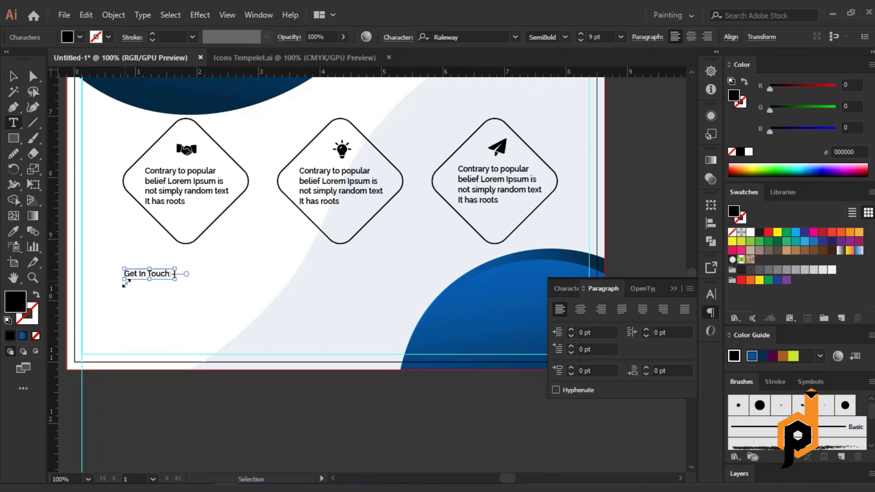
key("Escape")
- Set the heading's font style to Medium and enlarge its size
left_click(565, 37)
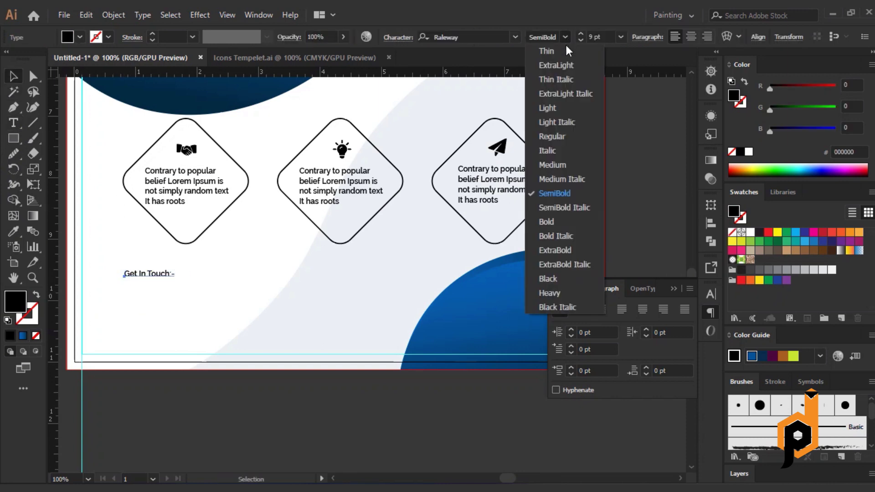
left_click(559, 167)
left_click(621, 37)
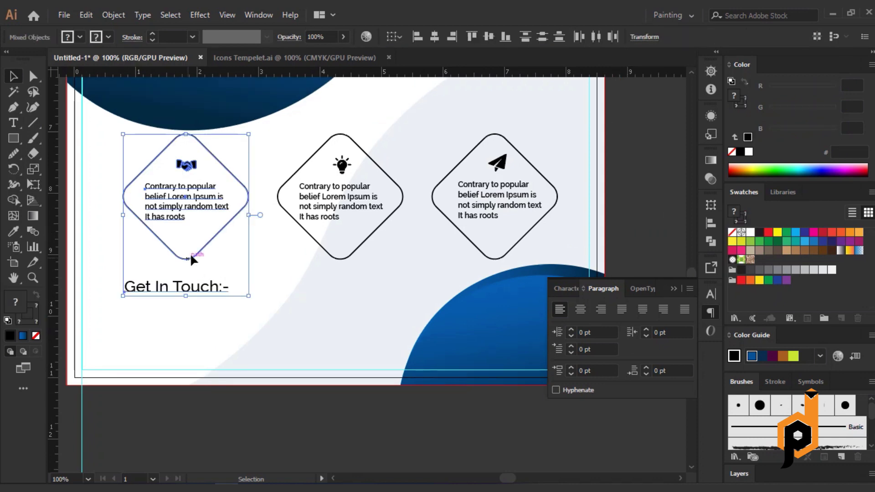
left_click(209, 250)
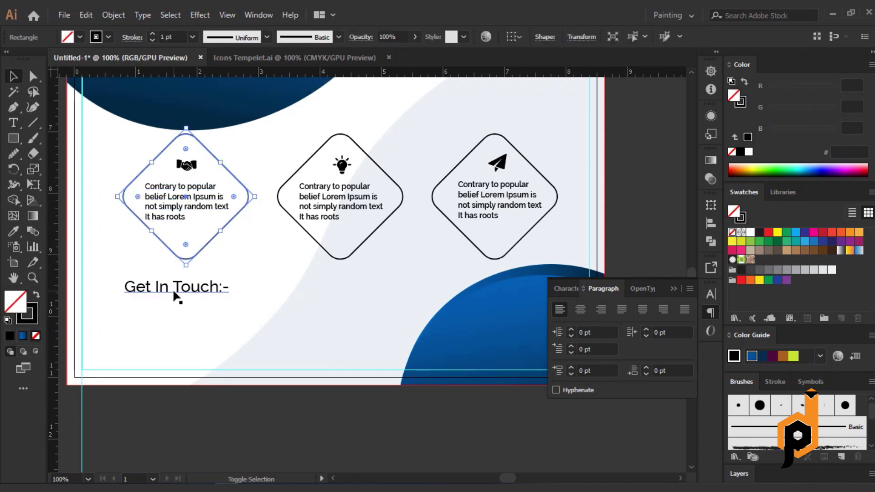
left_click(196, 247)
left_click(165, 327)
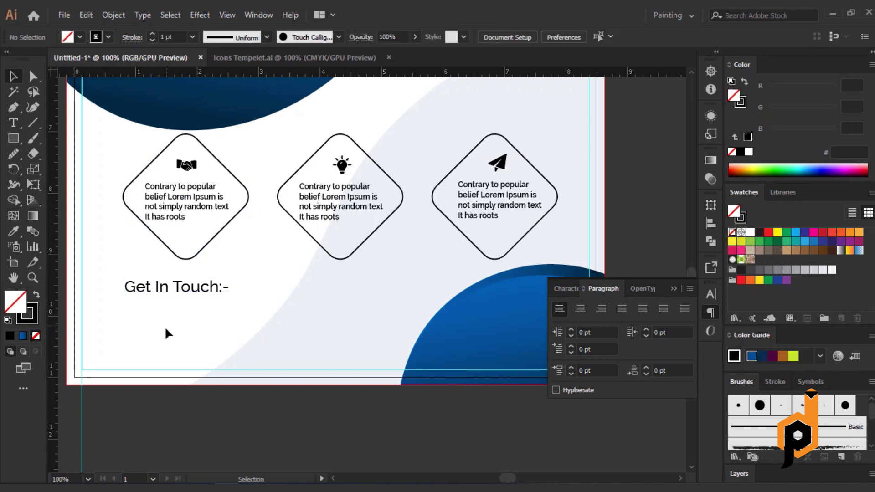
left_click(199, 252)
left_click(163, 444)
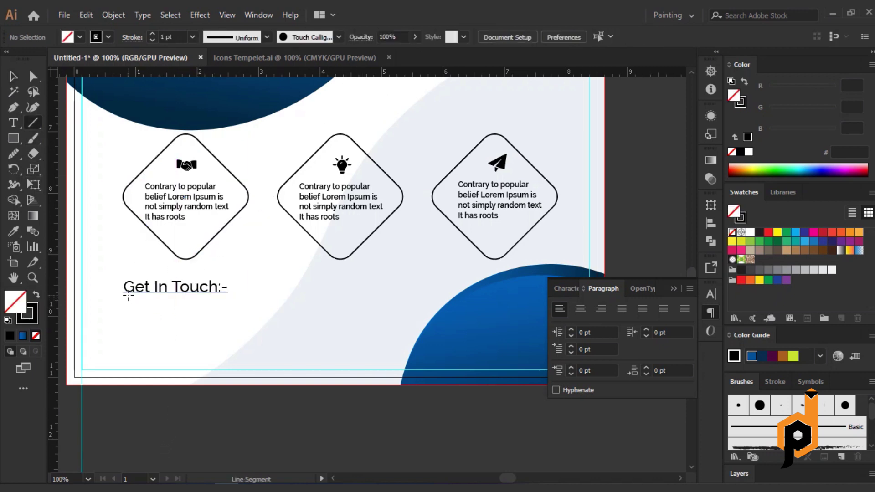
- Draw a long horizontal line under the heading with the diamonds' blue stroke
left_click_drag(128, 297, 425, 296)
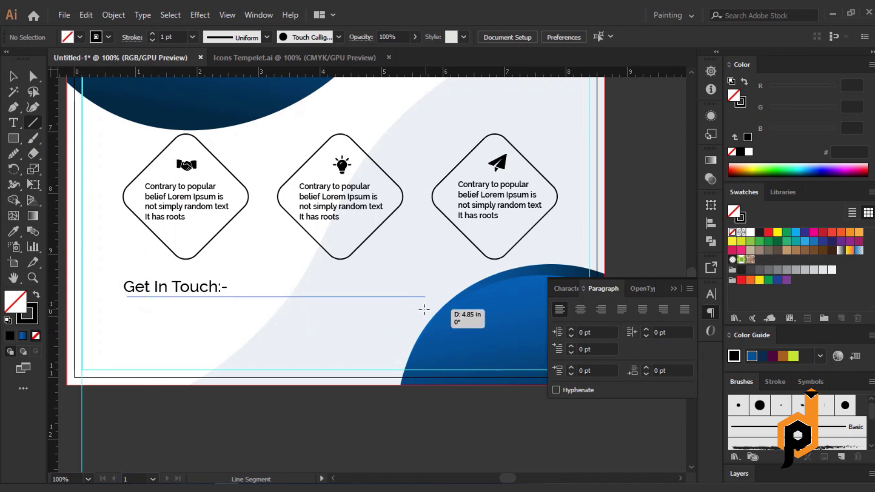
left_click(36, 316)
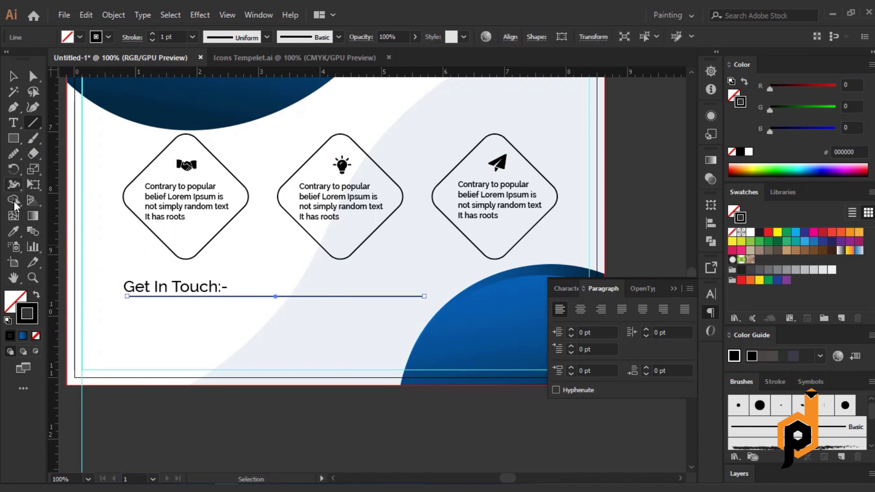
left_click(14, 231)
left_click(475, 354)
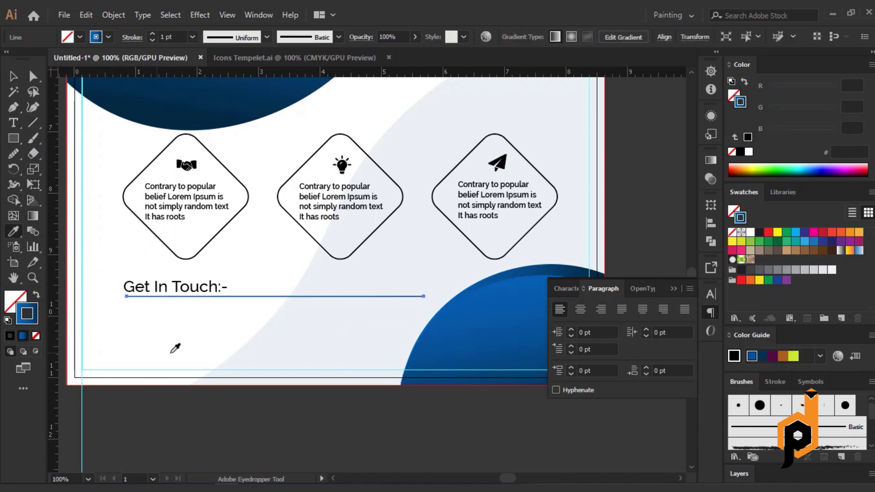
key("v")
left_click(134, 37)
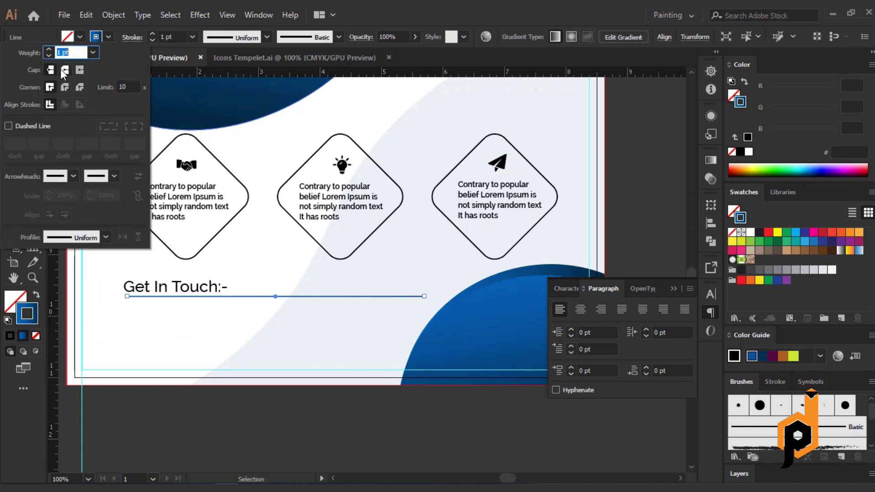
left_click(155, 350)
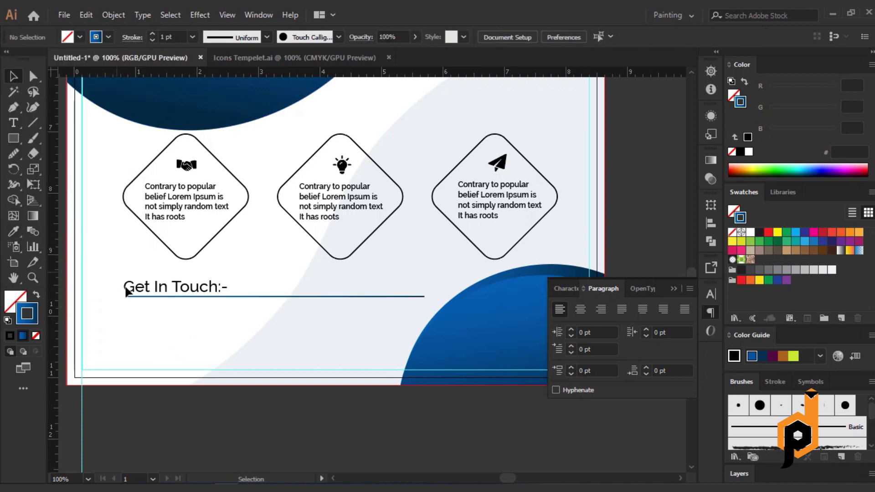
left_click_drag(125, 287, 131, 299)
left_click(265, 417)
key("ctrl+minus")
key("ctrl+minus")
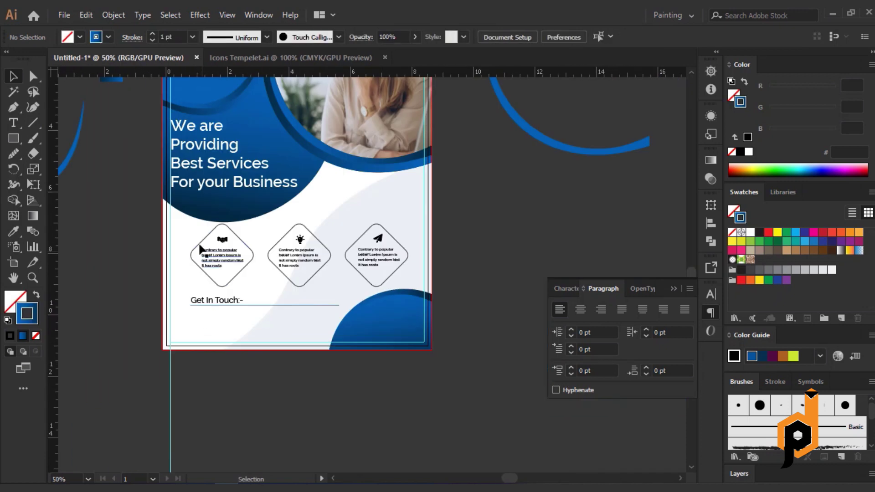
- Try aligning the headline with the first diamond, then undo it
left_click_drag(220, 218, 224, 236)
left_click(202, 172)
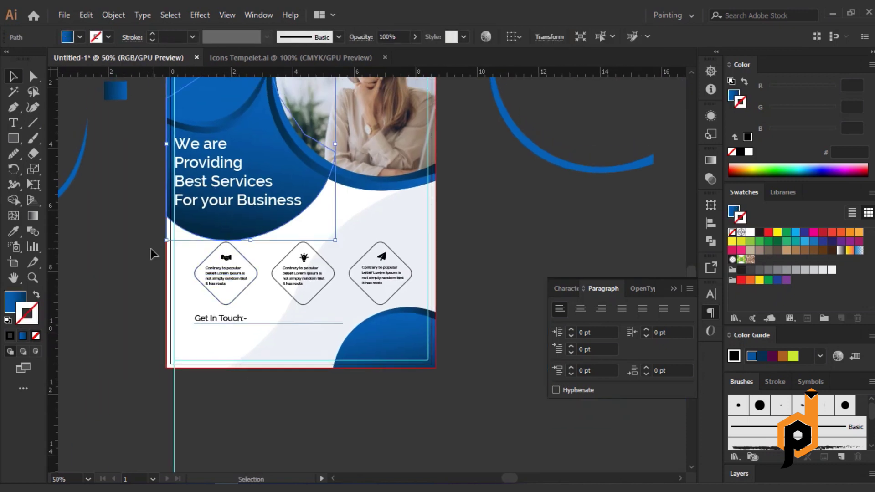
left_click(204, 264, "shift")
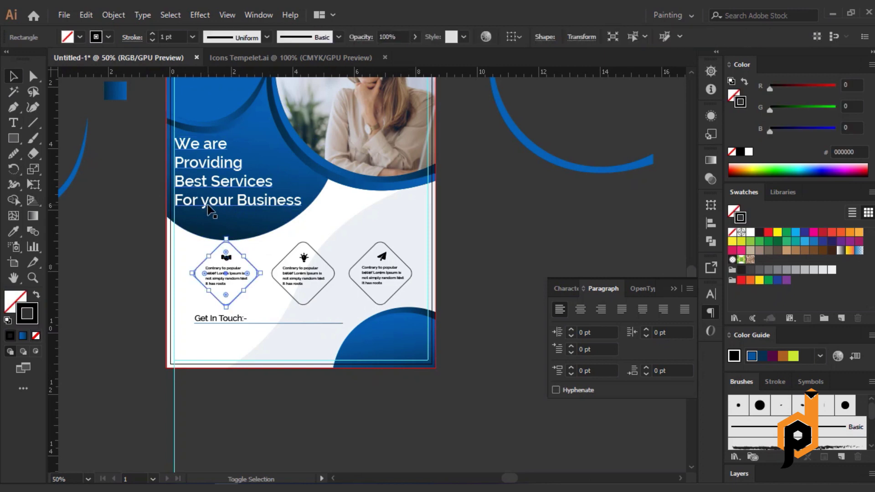
left_click(410, 38)
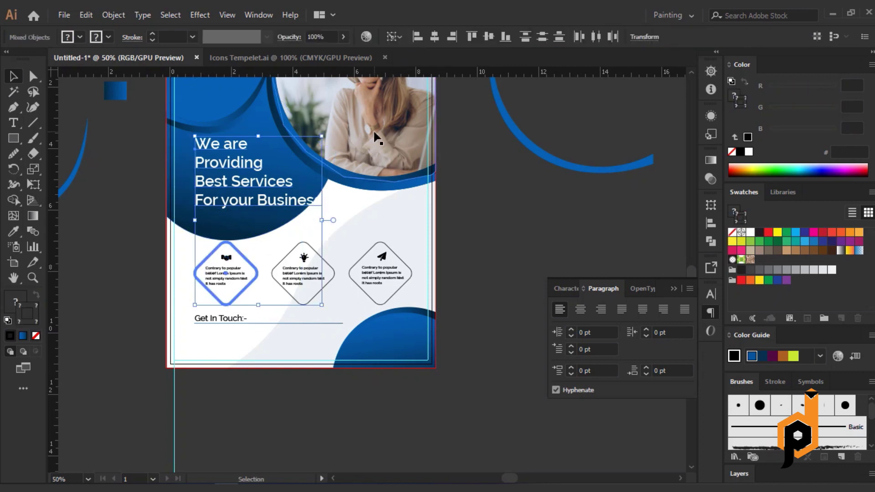
key("ctrl+z")
key("a")
key("v")
left_click(138, 270)
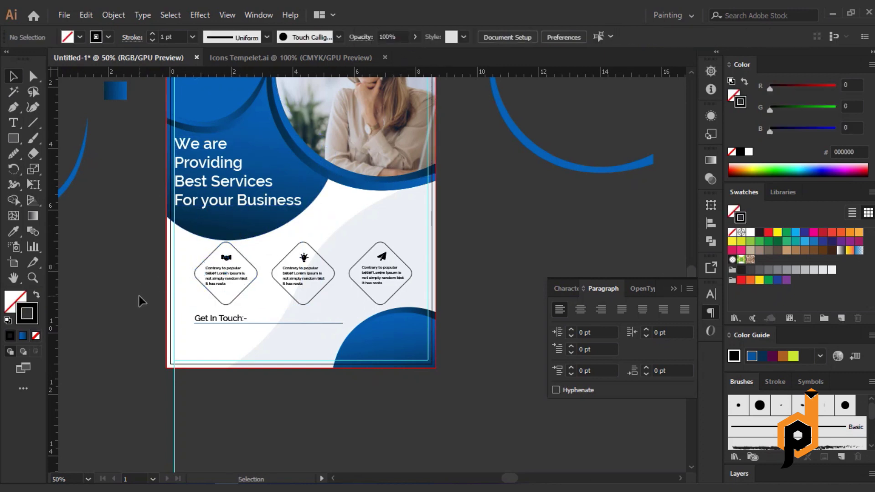
scroll(142, 301, "up", 1)
- Left-align the Get In Touch heading and underline with the headline
left_click(221, 324)
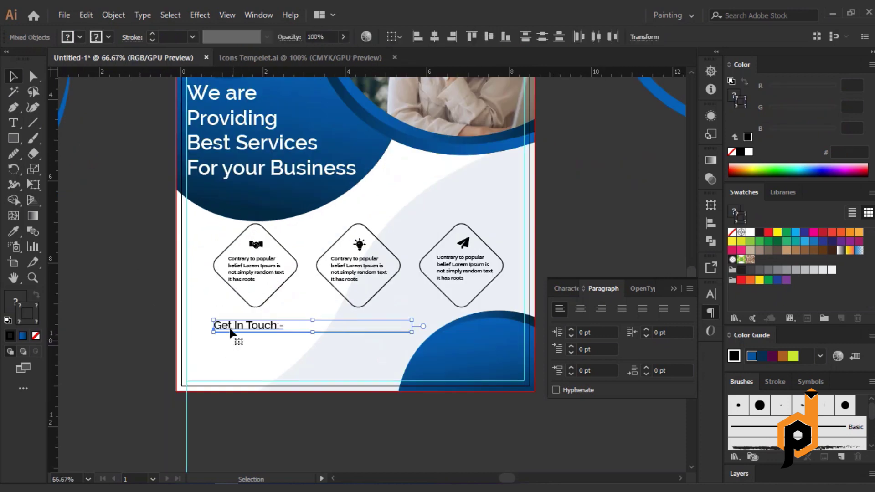
left_click(242, 125, "shift")
left_click(424, 39)
left_click(132, 298)
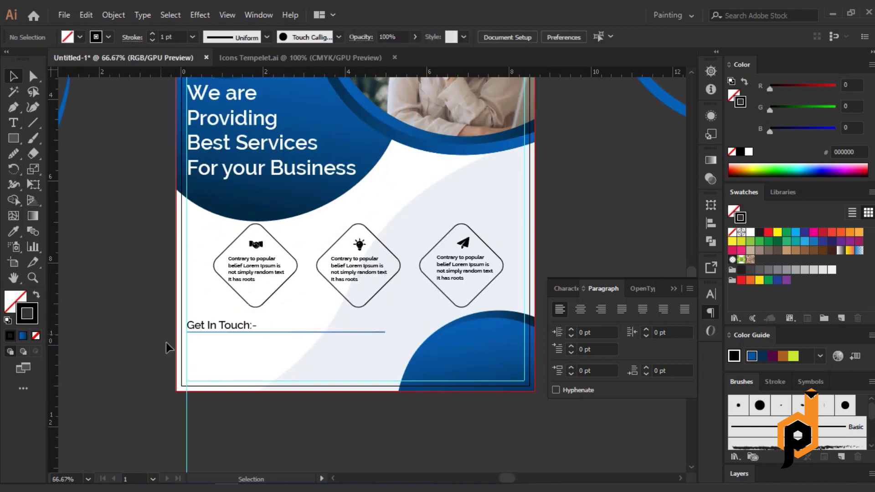
scroll(166, 343, "up", 1)
scroll(169, 348, "down", 2)
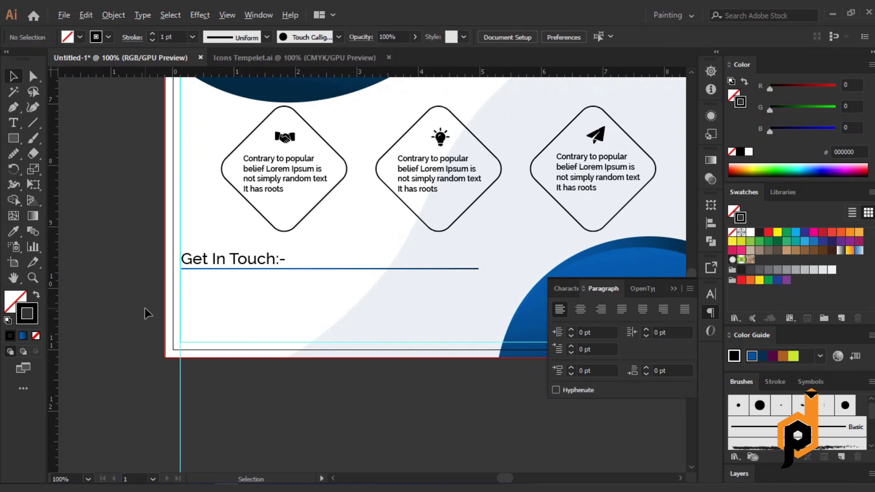
scroll(144, 308, "down", 1)
left_click(215, 283)
left_click(131, 305)
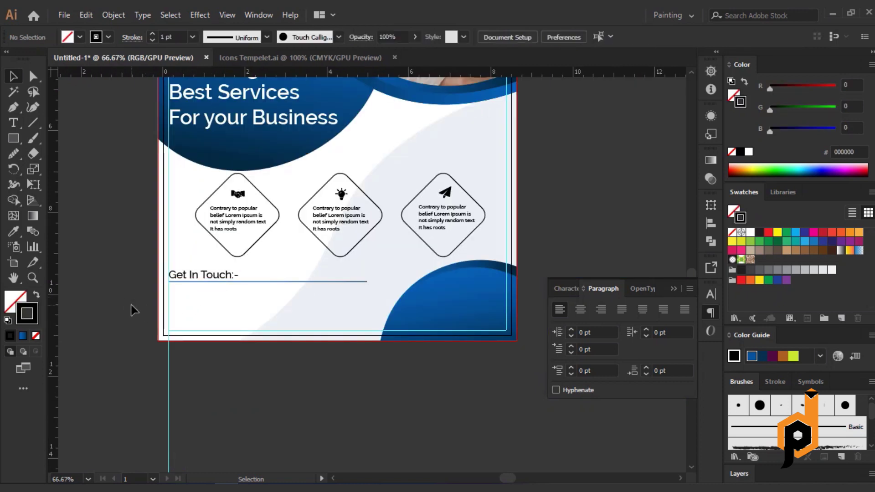
scroll(191, 301, "up", 1)
scroll(186, 297, "up", 1)
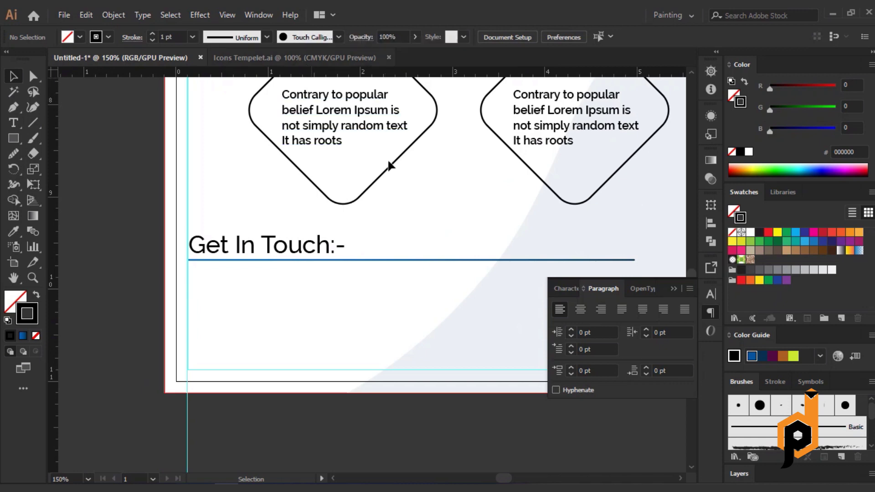
- Paste the phone numbers line from the notes beneath the Get In Touch heading
key("alt+Tab")
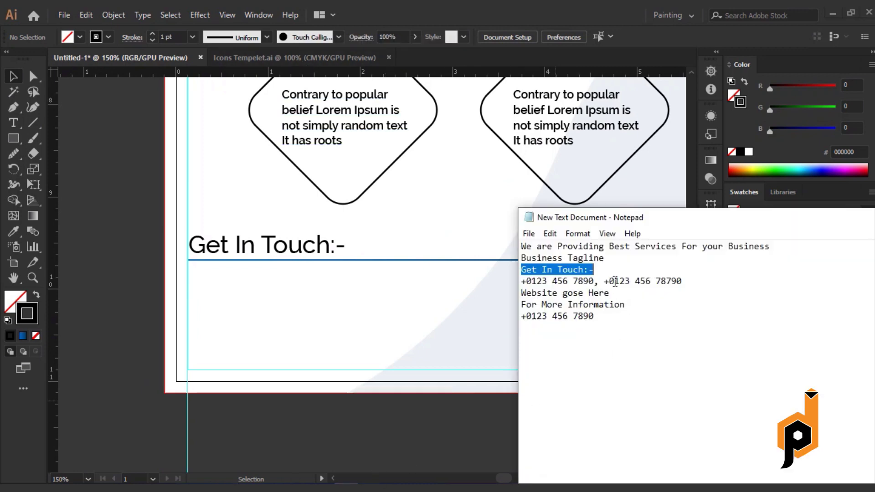
left_click_drag(684, 281, 521, 281)
right_click(540, 279)
left_click(561, 321)
left_click(274, 302)
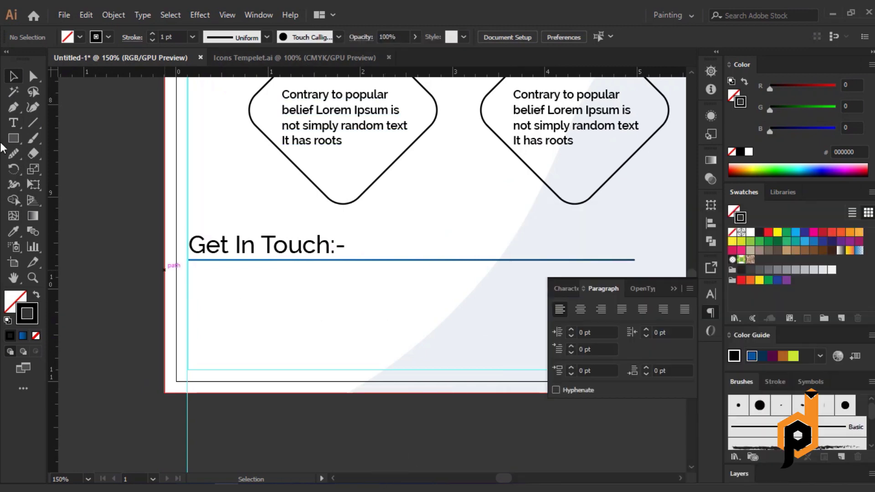
left_click(14, 123)
left_click(205, 284)
key("ctrl+v")
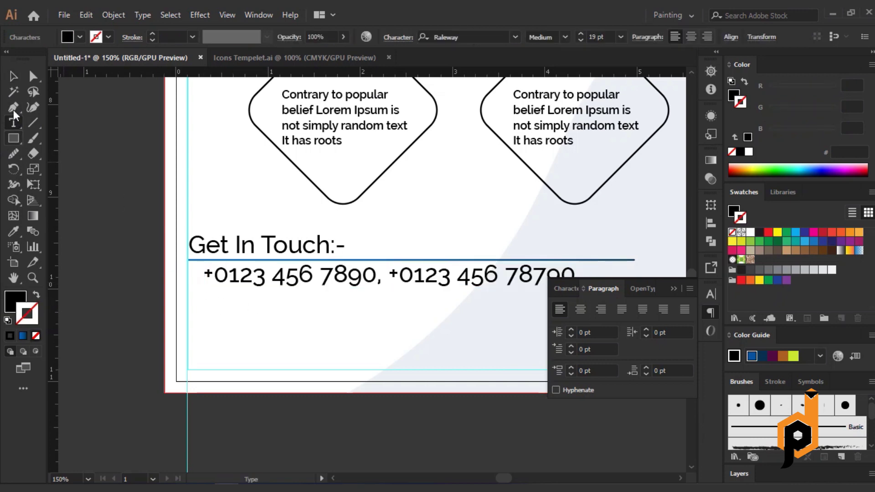
left_click(13, 76)
left_click_drag(273, 281, 258, 287)
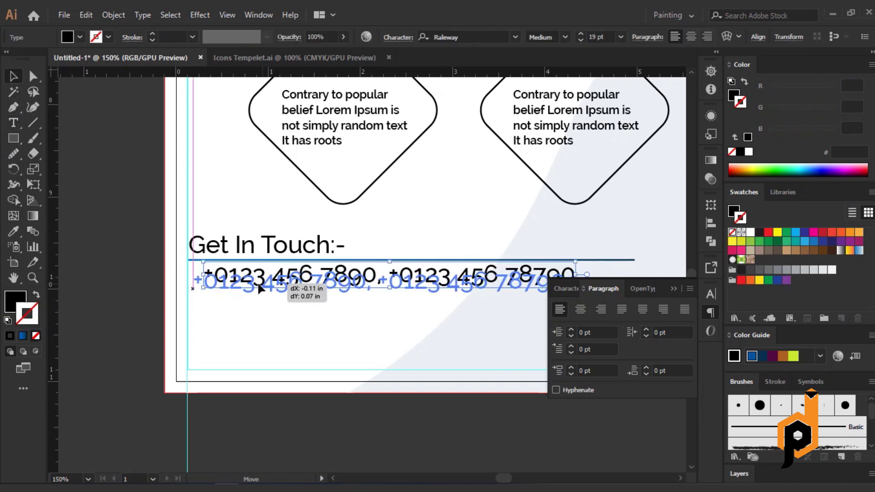
- Set the phone numbers to Montserrat Light 12 pt, duplicate them, and indent both lines
left_click(457, 35)
type("mos")
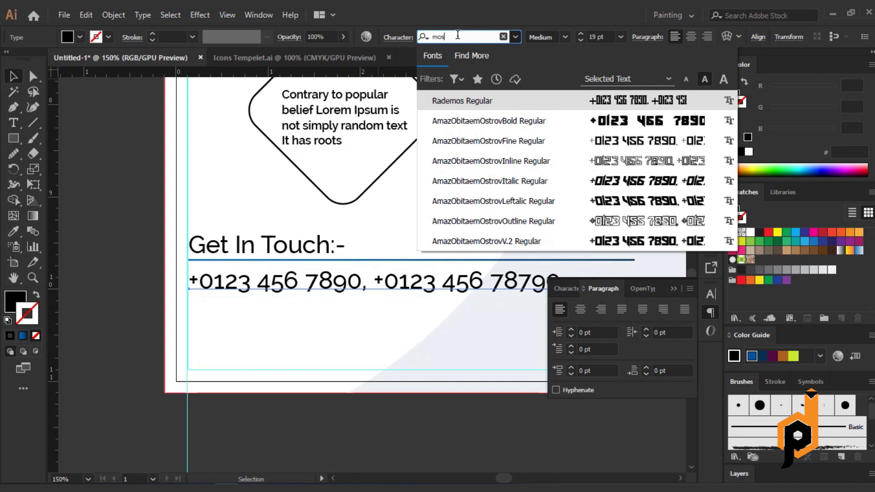
key("BackSpace")
type("n")
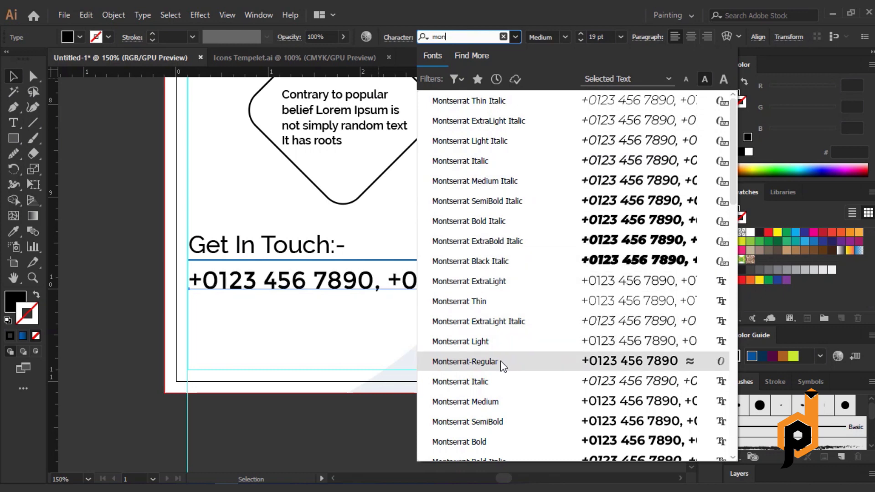
left_click(493, 346)
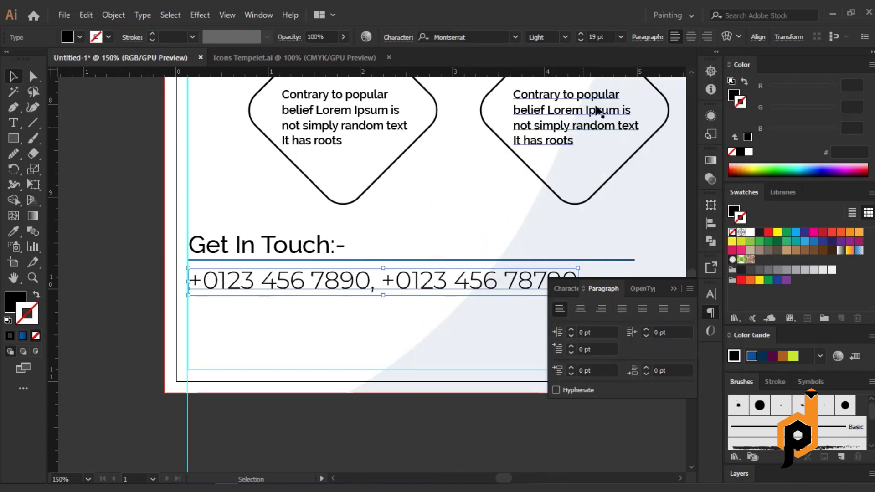
scroll(600, 37, "down", 3)
scroll(600, 37, "down", 2)
scroll(600, 36, "down", 1)
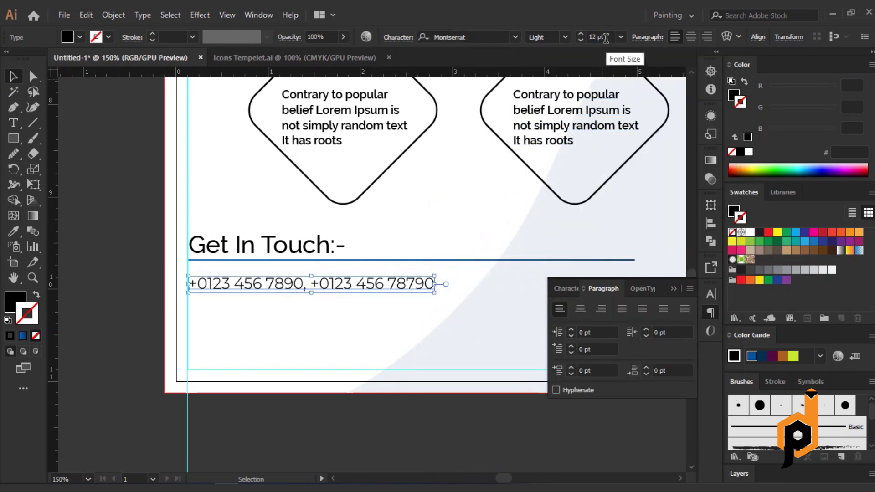
mouse_move(263, 290)
left_mouse_down()
mouse_move(283, 297)
mouse_move(280, 306)
left_mouse_up()
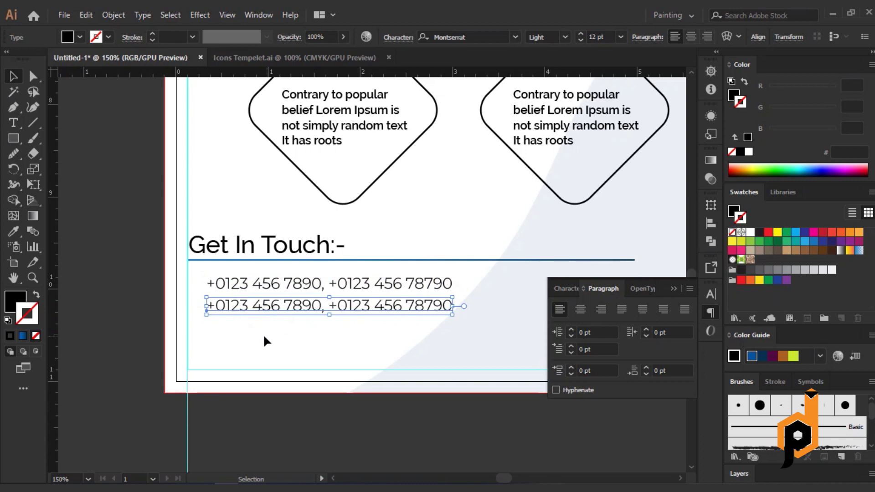
mouse_move(263, 335)
left_mouse_down()
mouse_move(297, 289)
mouse_move(336, 290)
left_mouse_up()
- Replace the second phone line's text with the website placeholder copied from the notes
left_click_drag(299, 339, 302, 312)
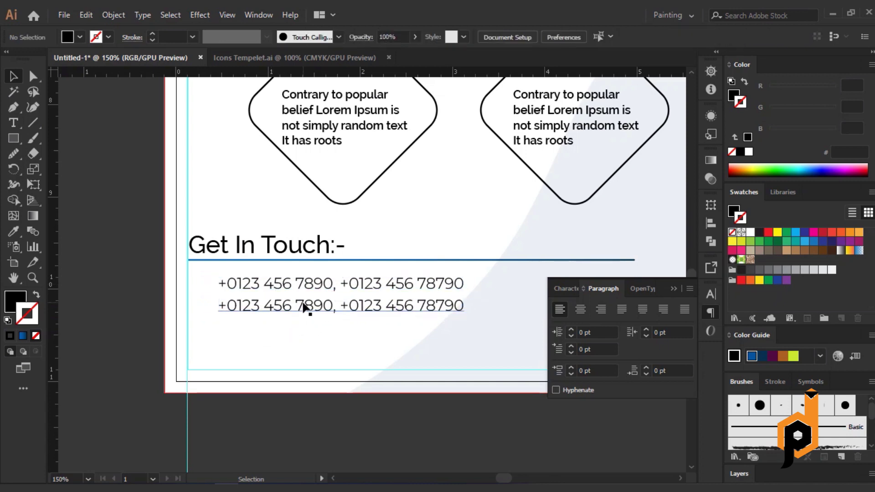
key("alt+Tab")
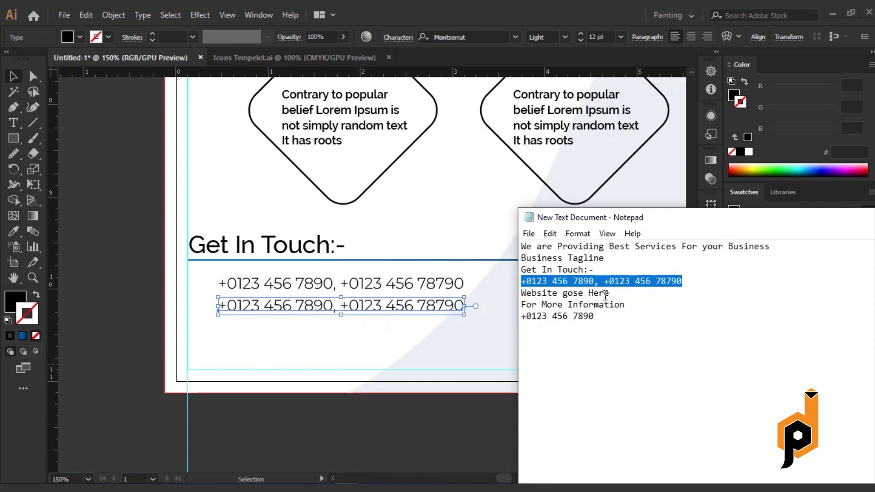
left_click_drag(609, 293, 521, 293)
right_click(551, 295)
left_click(579, 138)
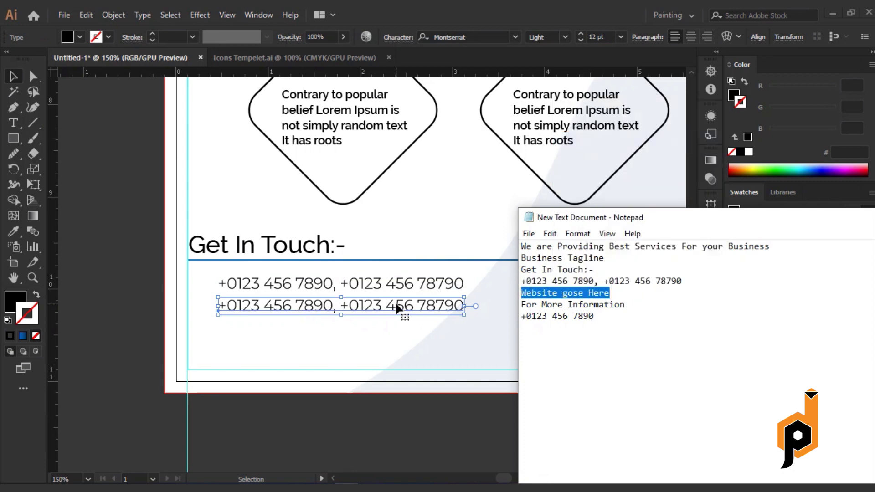
key("alt+Tab")
double_click(397, 305)
key("ctrl+a")
key("ctrl+v")
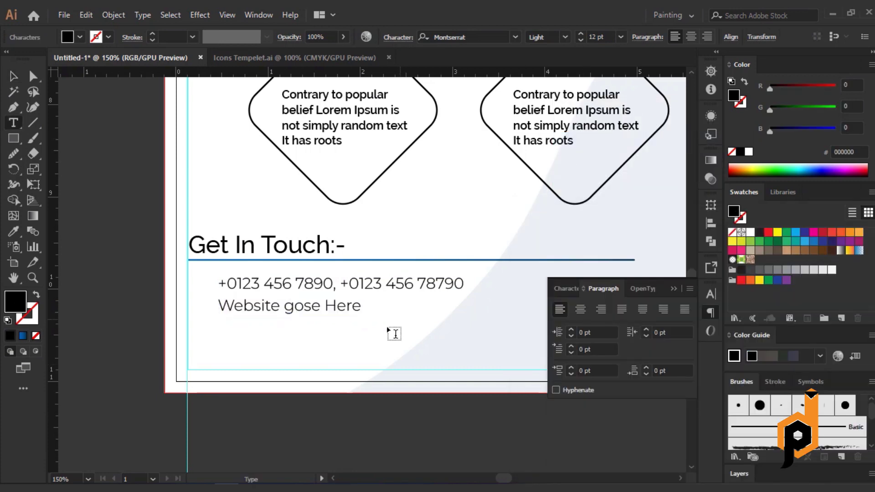
- Apply Title Case so the line reads 'Website Gose Here'
left_click(13, 77)
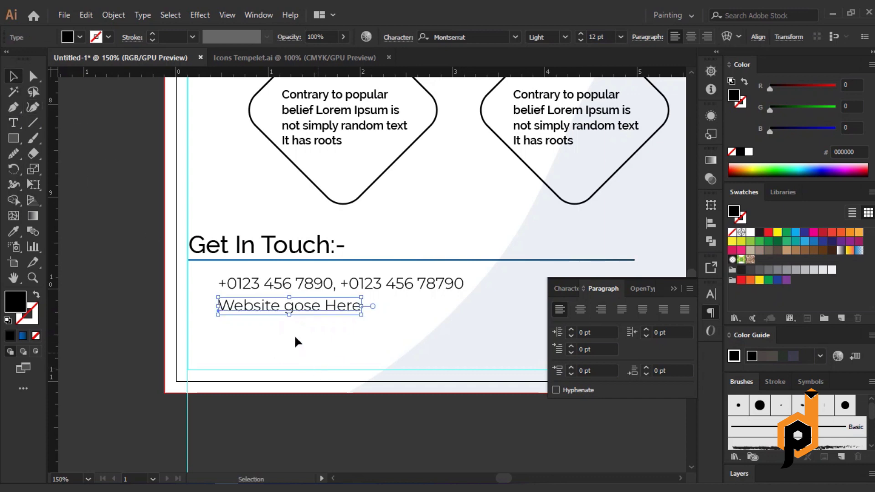
left_click(142, 15)
left_click(363, 241)
left_click(169, 329)
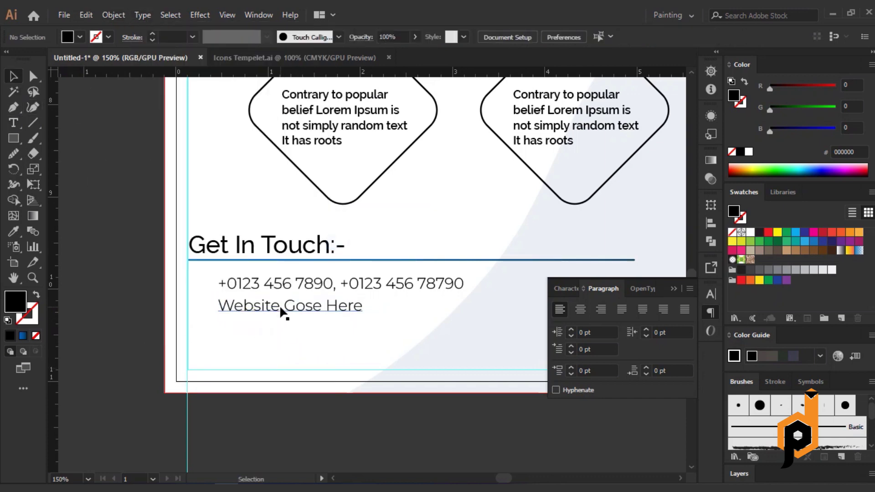
left_click(283, 282)
left_click(255, 292)
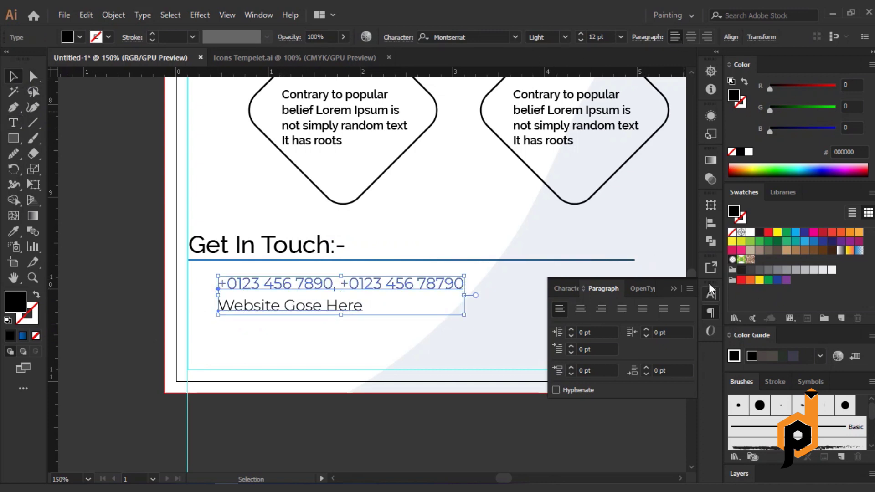
left_click(711, 223)
left_click(283, 423)
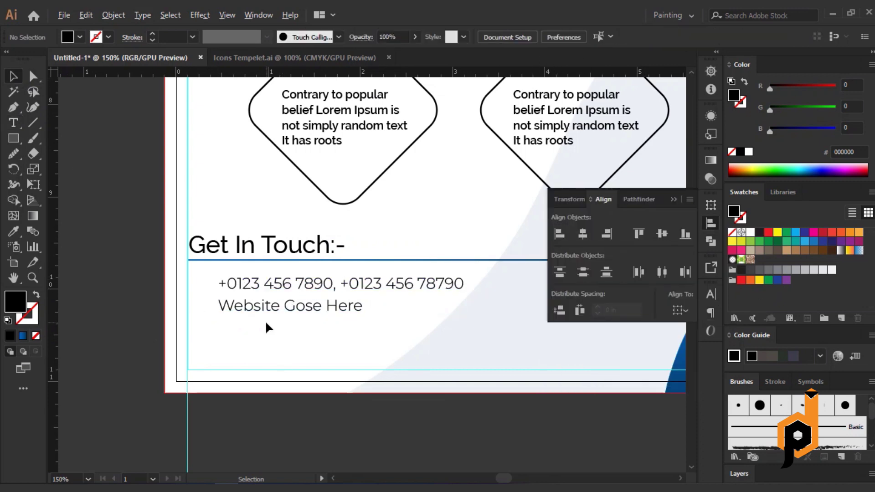
scroll(265, 321, "up", 1)
- Bring the circular phone and globe icons from Icons Tempelet.ai into the flyer and scale them down
left_click(283, 64)
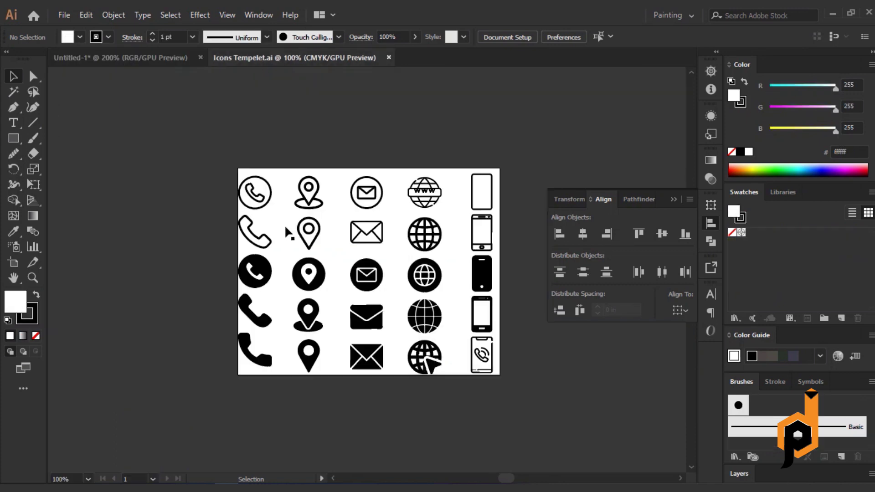
left_click(260, 269)
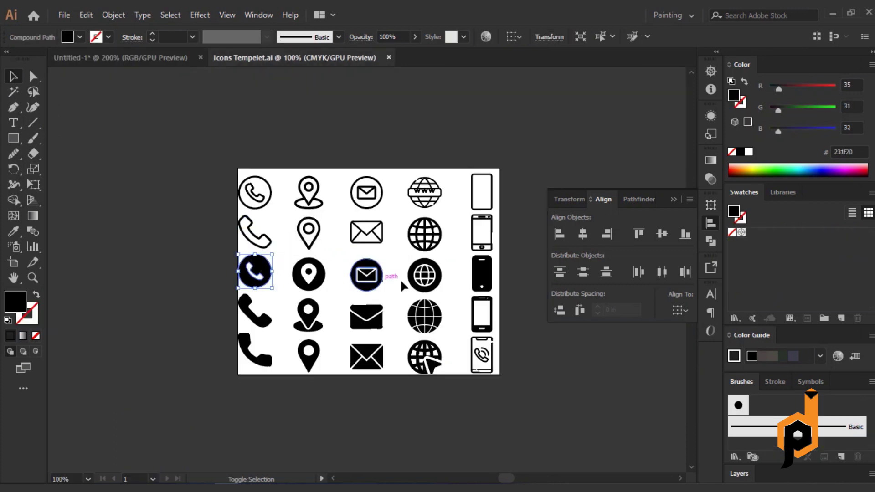
left_click(411, 269, "shift")
left_click_drag(411, 269, 246, 246)
mouse_move(221, 273)
left_mouse_down()
mouse_move(355, 257)
mouse_move(189, 301)
mouse_move(182, 273)
mouse_move(197, 278)
mouse_move(201, 205)
left_mouse_up()
scroll(183, 272, "up", 1)
scroll(181, 272, "up", 1)
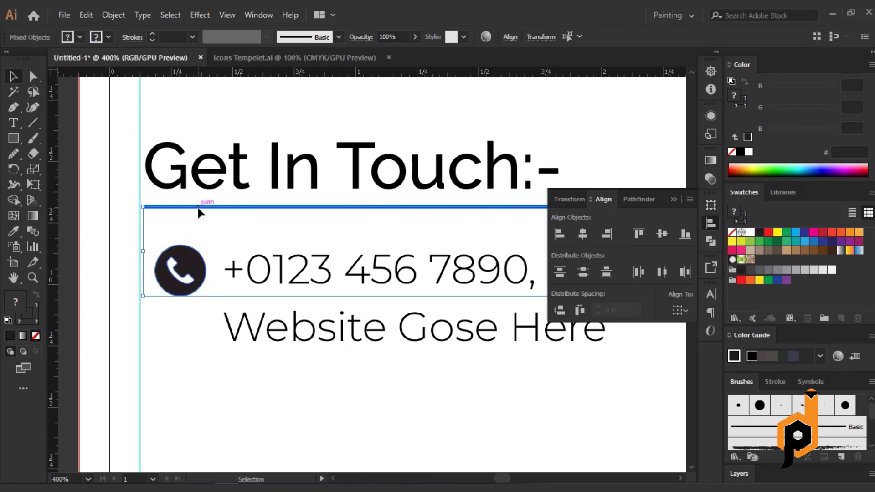
- Left-align the phone icon with the heading beside the phone numbers
left_click(561, 235)
left_click(366, 401)
left_click(233, 276)
left_click(169, 272, "shift")
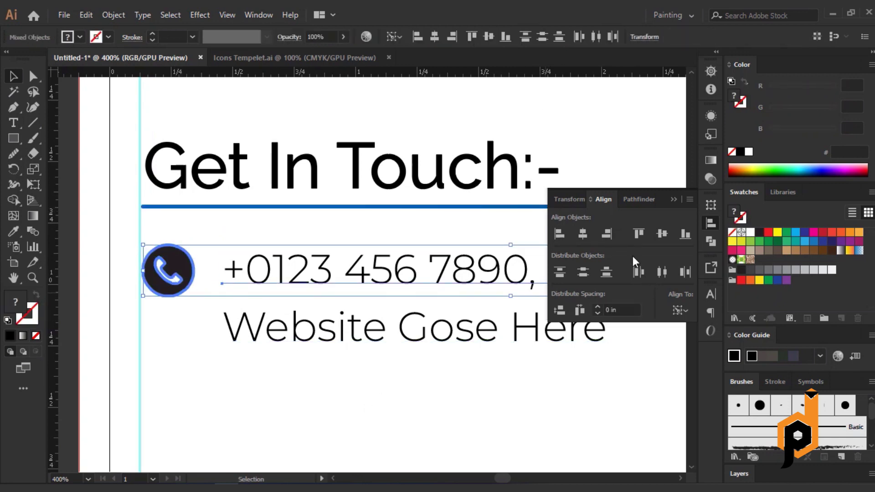
left_click(439, 387)
left_click_drag(389, 389, 328, 353)
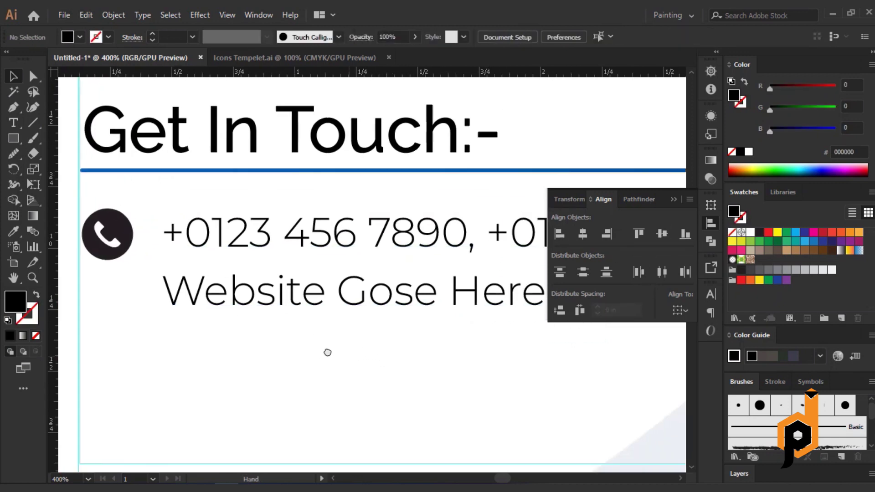
scroll(327, 353, "down", 1)
scroll(477, 294, "right", 3)
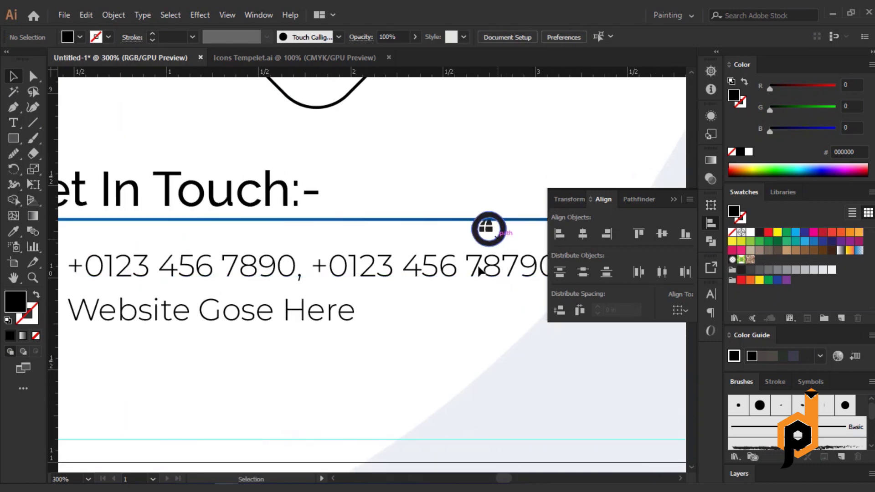
key("ctrl+z")
key("ctrl+z")
key("ctrl+shift+z")
key("ctrl+shift+z")
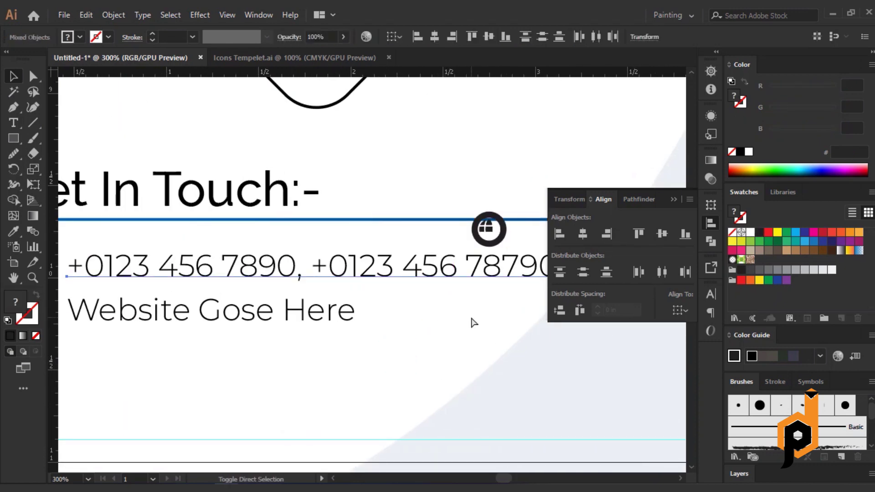
left_click(281, 58)
left_click(450, 277)
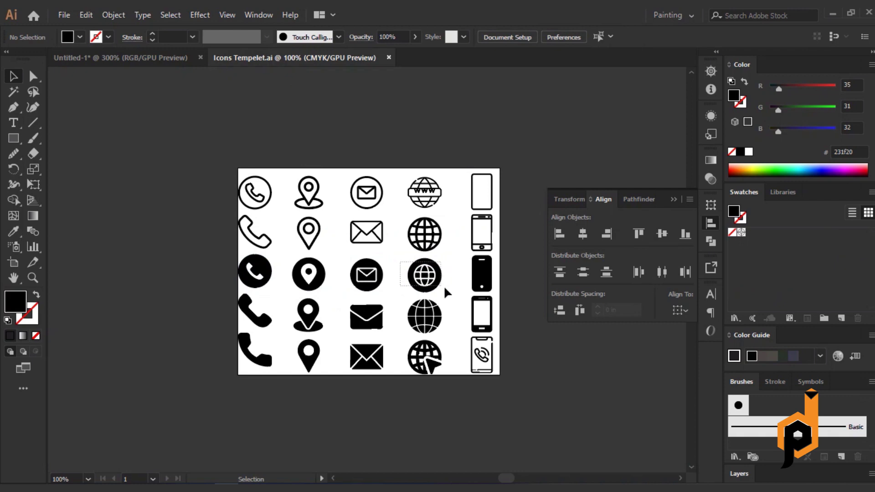
- Bring the circular globe icon into the flyer and shrink it under the phone icon
left_click_drag(426, 276, 304, 339)
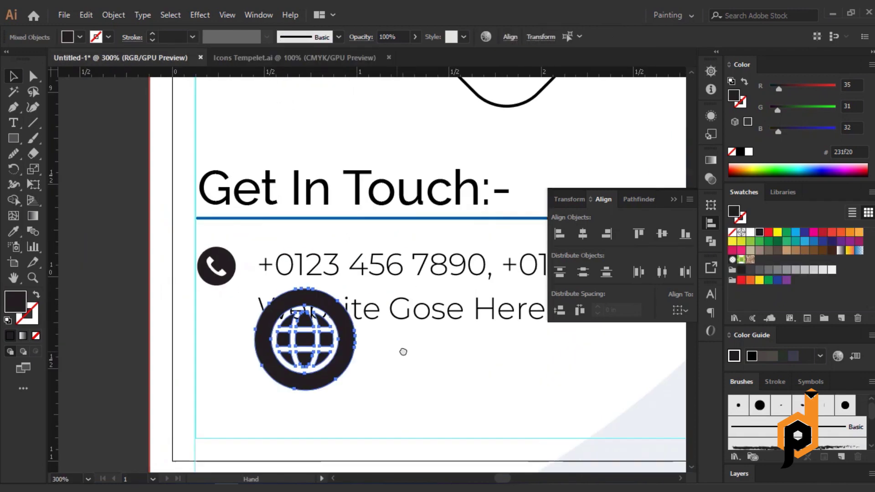
key("v")
mouse_move(363, 389)
left_mouse_down()
mouse_move(232, 274)
mouse_move(254, 294)
mouse_move(232, 332)
mouse_move(249, 336)
mouse_move(264, 362)
left_mouse_up()
scroll(249, 336, "up", 5)
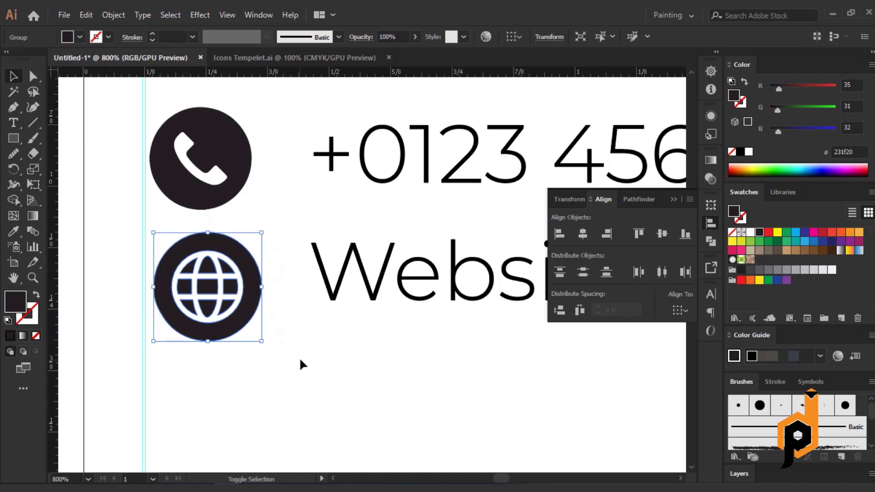
scroll(300, 354, "down", 5)
scroll(300, 354, "down", 1)
scroll(300, 355, "down", 2)
- Vertically center the website line on the globe, then move both down slightly
left_click(291, 282, "shift")
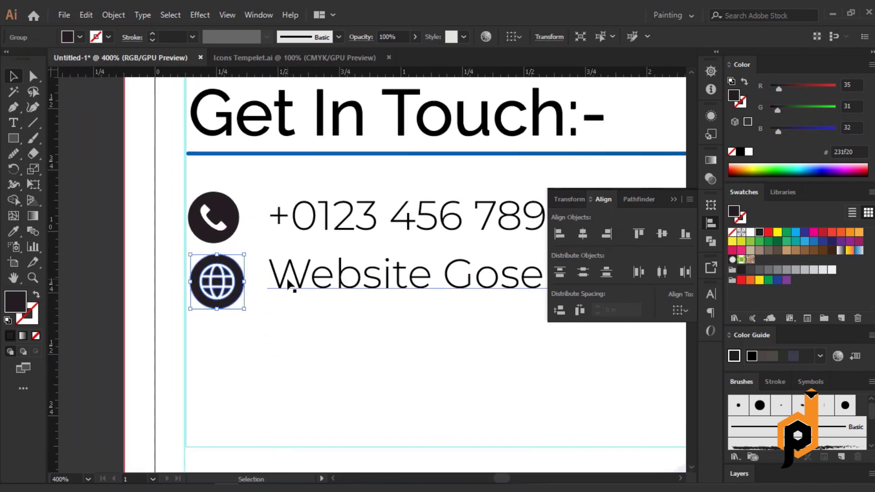
left_click(243, 290)
left_click(487, 36)
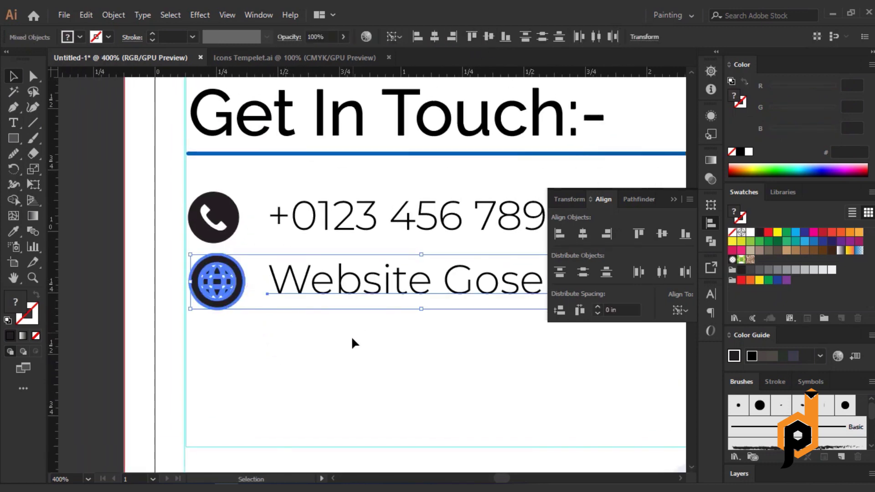
left_click(351, 337)
left_click(348, 284)
left_click_drag(346, 284, 343, 286)
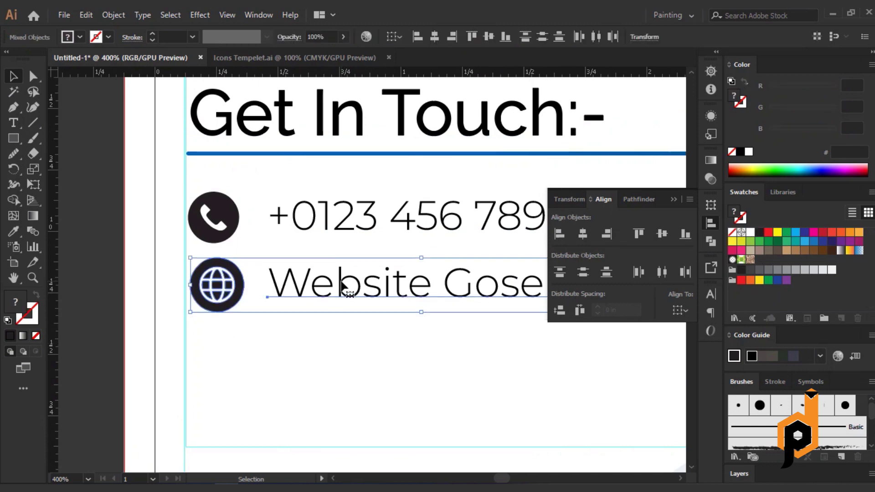
- Resize the globe icon to 0.2 in and shrink the phone icon to match
left_click(235, 297)
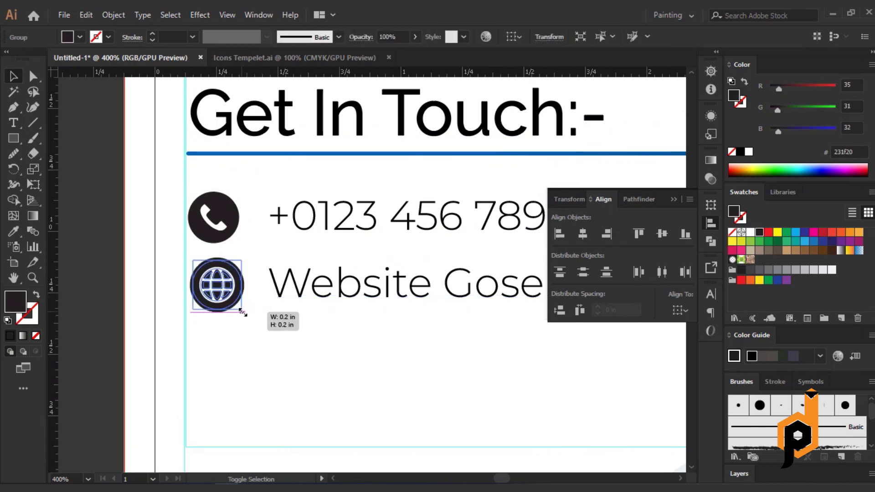
left_click_drag(244, 312, 244, 315)
scroll(245, 315, "up", 1)
scroll(245, 314, "up", 1)
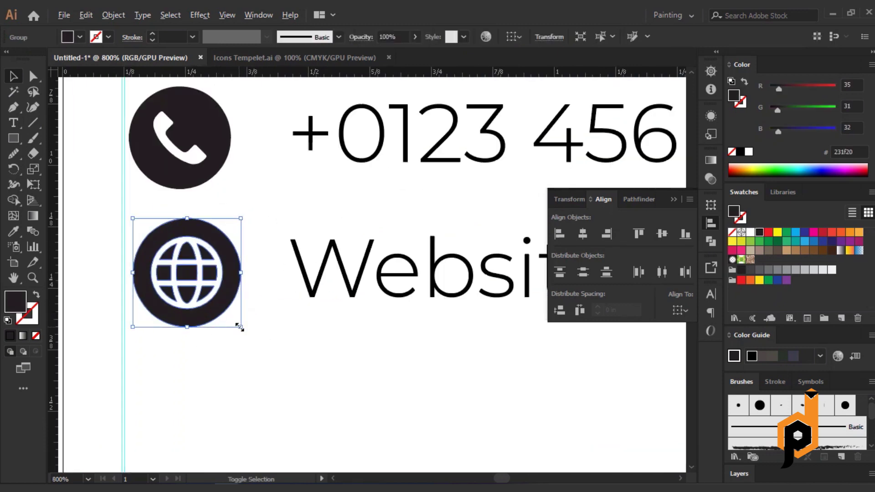
left_click(269, 345)
scroll(269, 346, "down", 2)
left_click(242, 257)
scroll(256, 281, "up", 2)
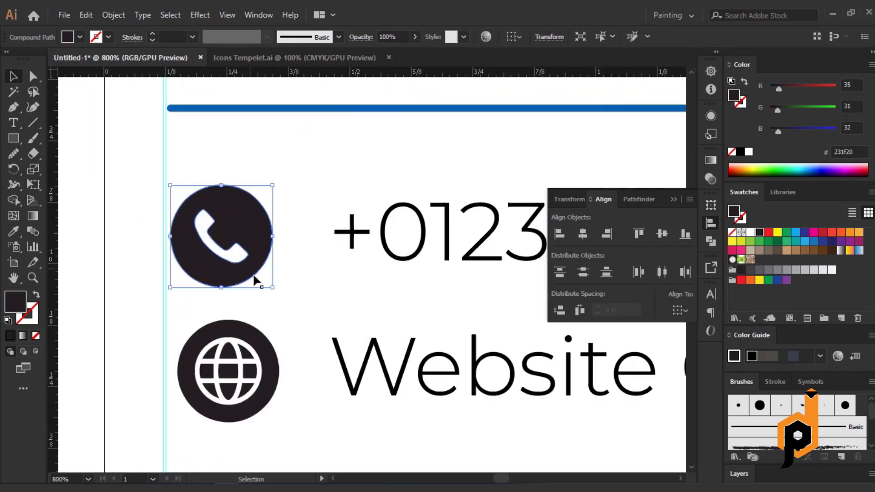
left_click_drag(272, 288, 269, 284)
left_click(300, 284)
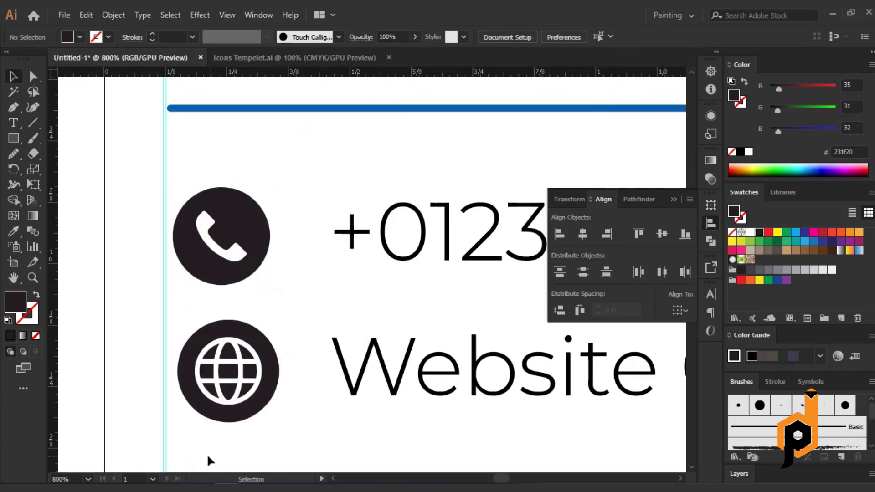
- Horizontally center the globe under the phone icon, using the phone as key object
left_click_drag(207, 453, 247, 272)
left_click(247, 249)
left_click(560, 234)
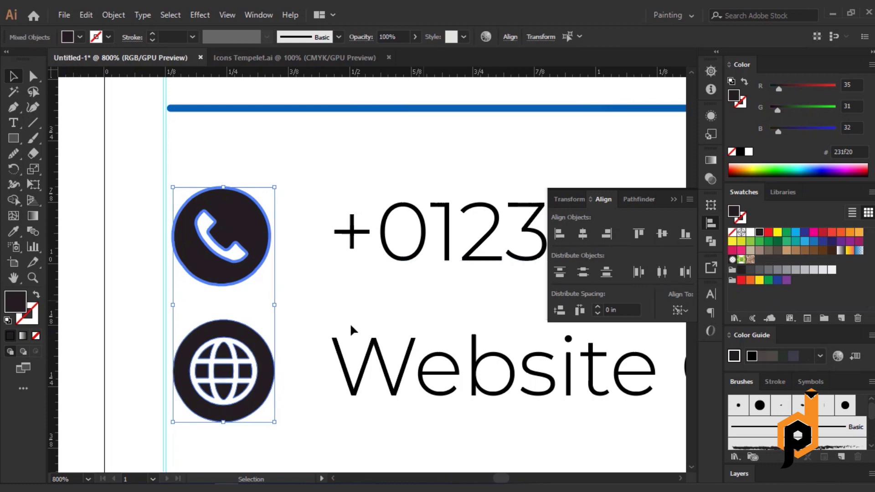
left_click(321, 322)
scroll(321, 322, "down", 1)
scroll(294, 365, "right", 2)
- Left-align the website line with the phone-number text
scroll(294, 364, "down", 1)
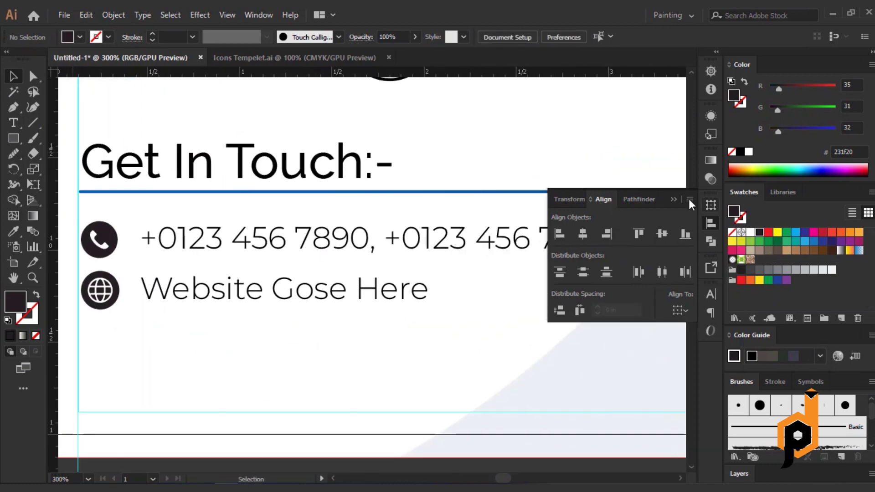
left_click(687, 200)
left_click(206, 296)
left_click(243, 244, "shift")
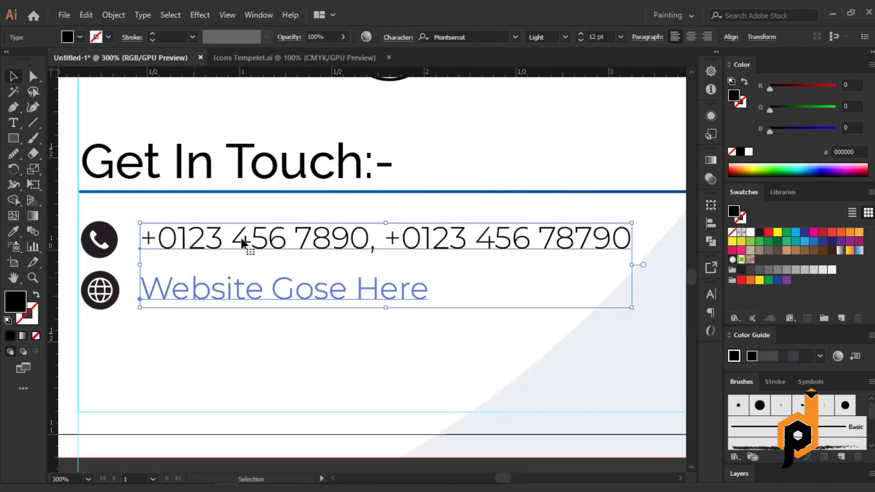
left_click(710, 224)
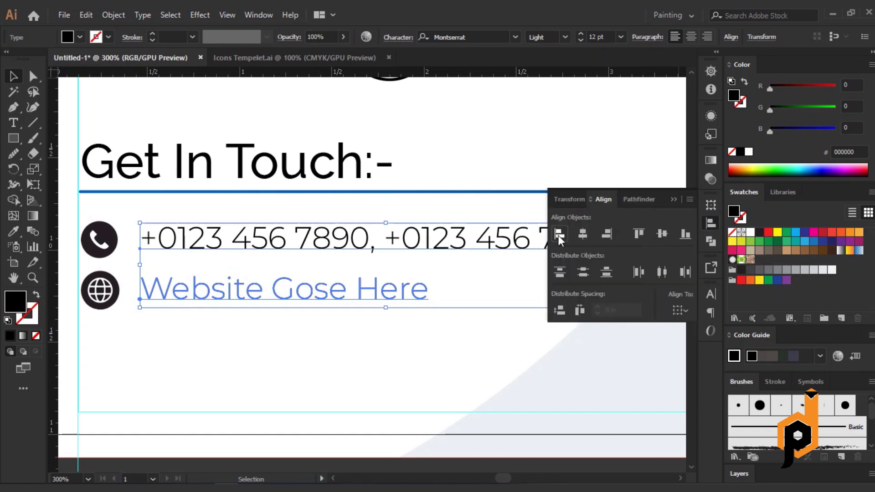
- Undo an accidental globe move and nudge the website text down into place
left_click(256, 309)
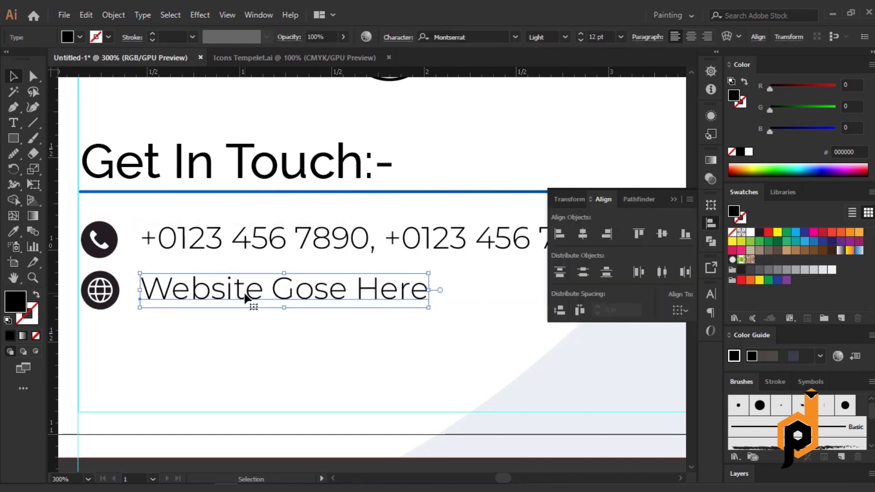
left_click(107, 310, "shift")
key("ctrl+g")
key("a")
key("ctrl+z")
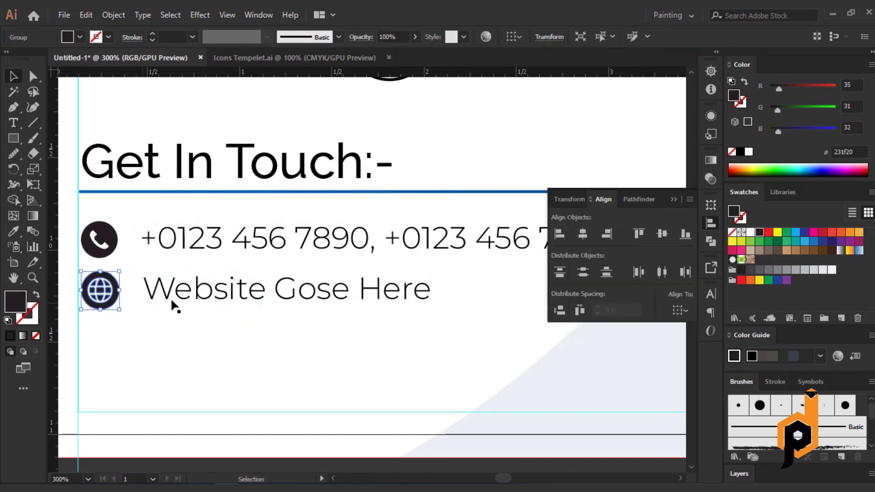
key("v")
left_click(534, 363)
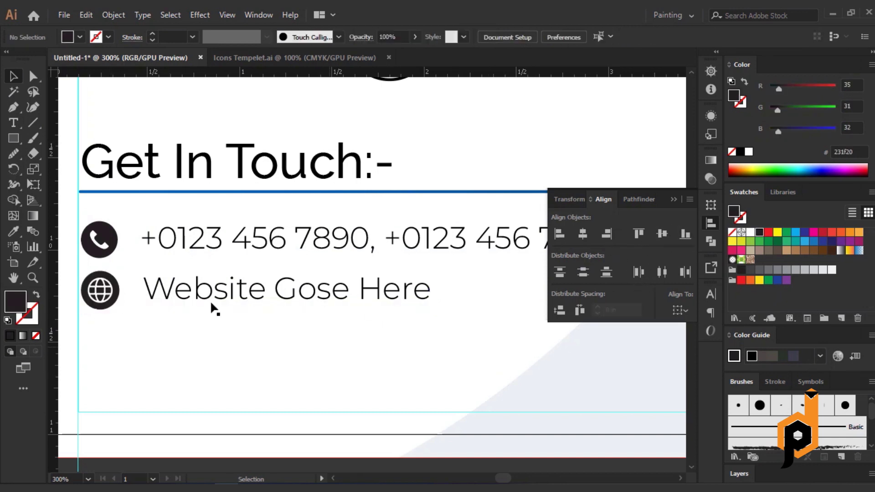
left_click(209, 300)
key("Down")
key("Down")
key("Down")
key("Down")
left_click(215, 247)
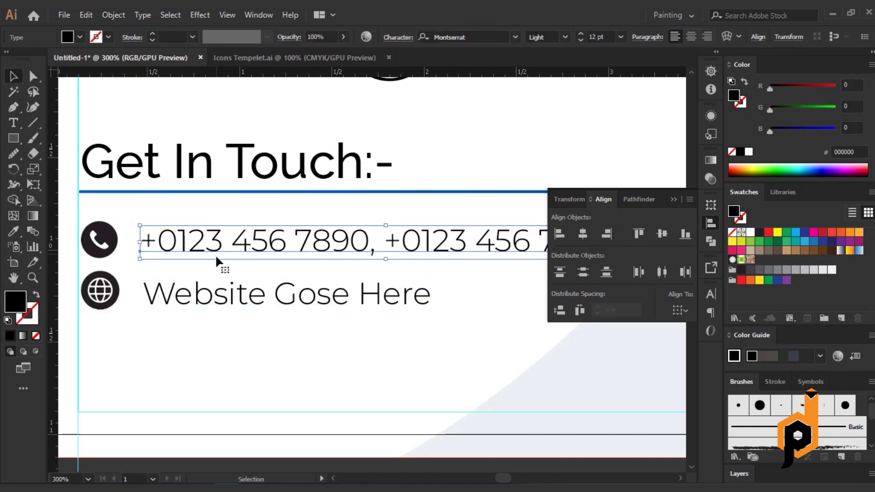
key("Down")
key("Down")
left_click(256, 355)
- Eyedrop the Get In Touch style onto the website text, then make it 12 pt Light
scroll(285, 349, "down", 1)
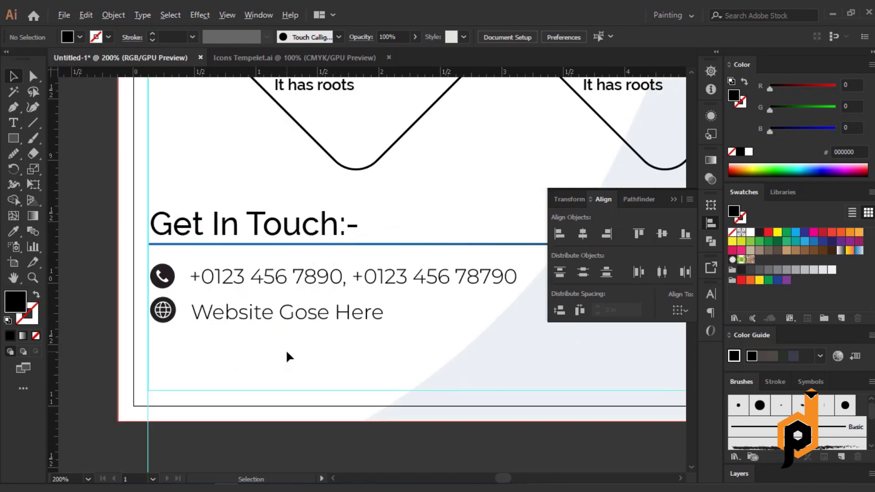
left_click(287, 319)
left_click(12, 232)
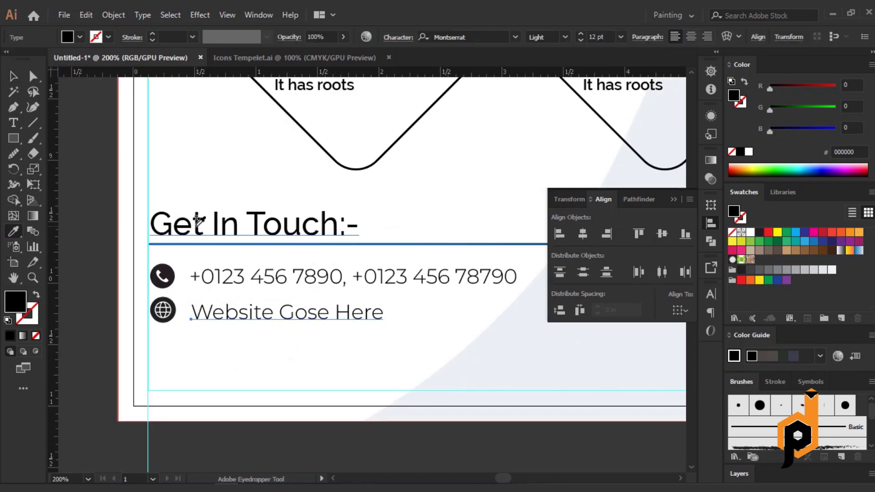
left_click(346, 225)
left_click(621, 37)
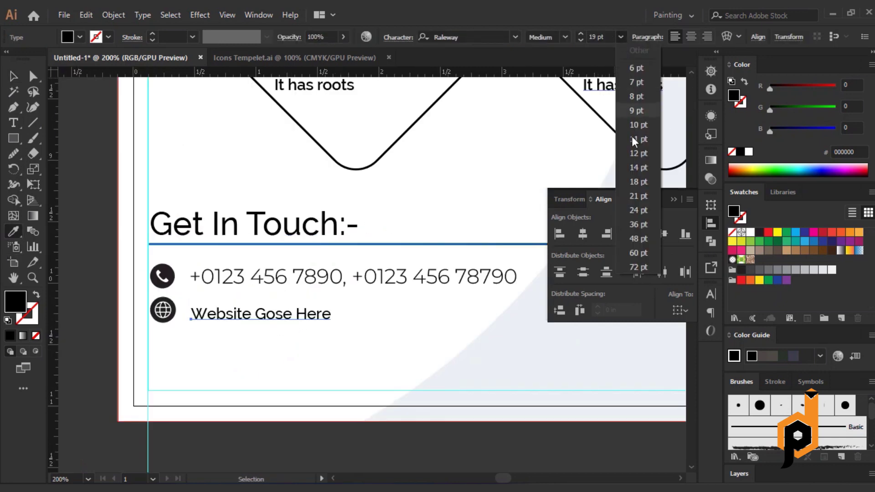
left_click(637, 155)
left_click(565, 37)
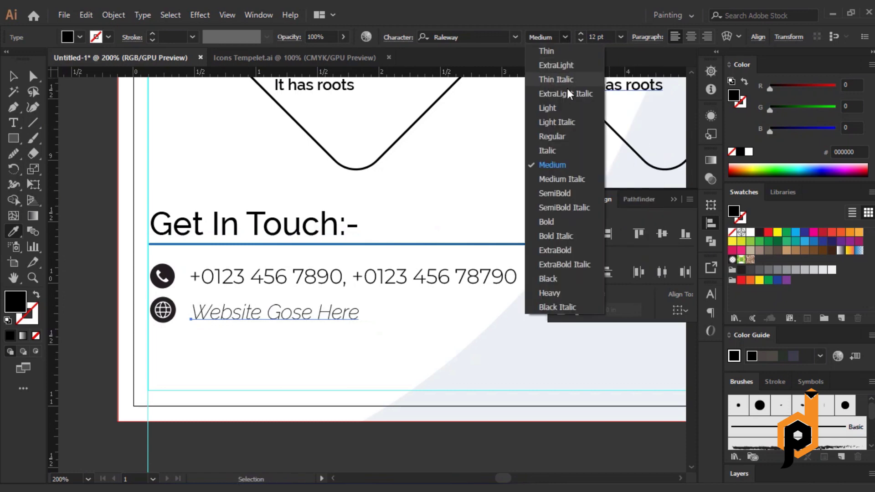
left_click(566, 108)
- Deselect everything and zoom out to view the whole flyer
key("v")
key("ctrl+shift+a")
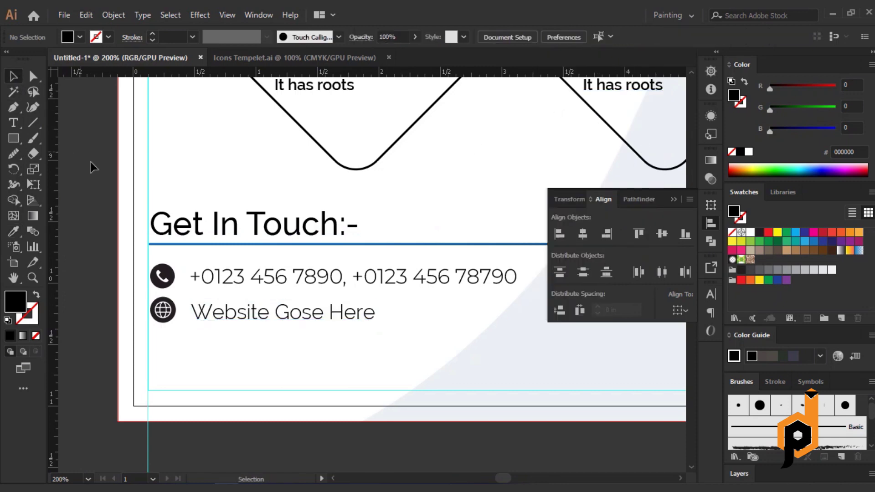
key("ctrl+minus")
left_click_drag(264, 305, 272, 319)
key("ctrl+minus")
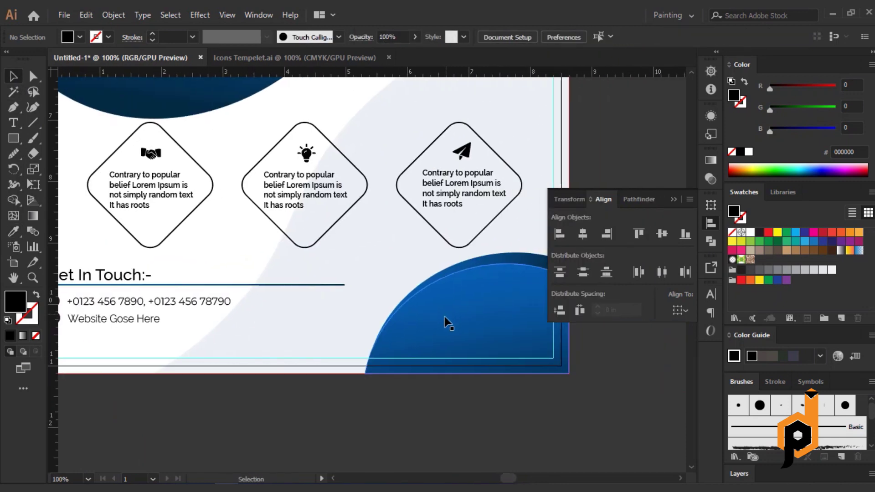
- Copy the 'For More Information' line from the notes file
left_click_drag(445, 336, 298, 299)
key("alt+Tab")
left_click(626, 309)
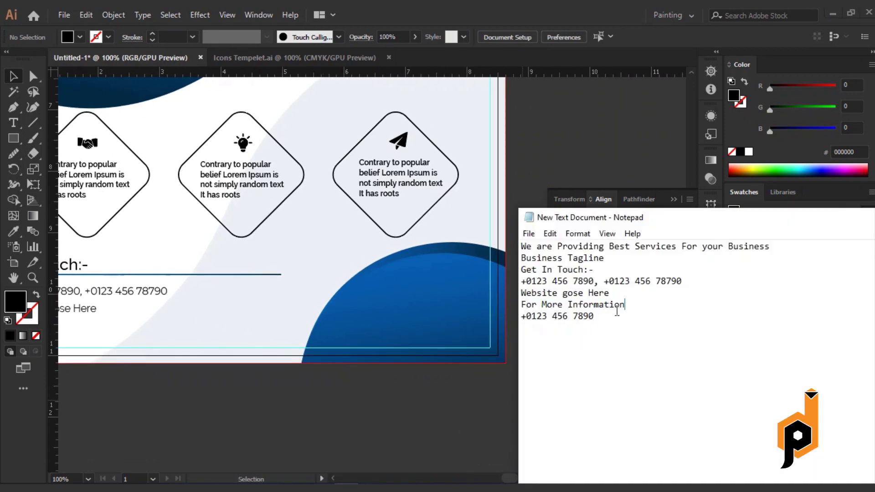
left_click_drag(635, 305, 521, 304)
right_click(540, 320)
left_click(568, 148)
scroll(379, 350, "up", 1)
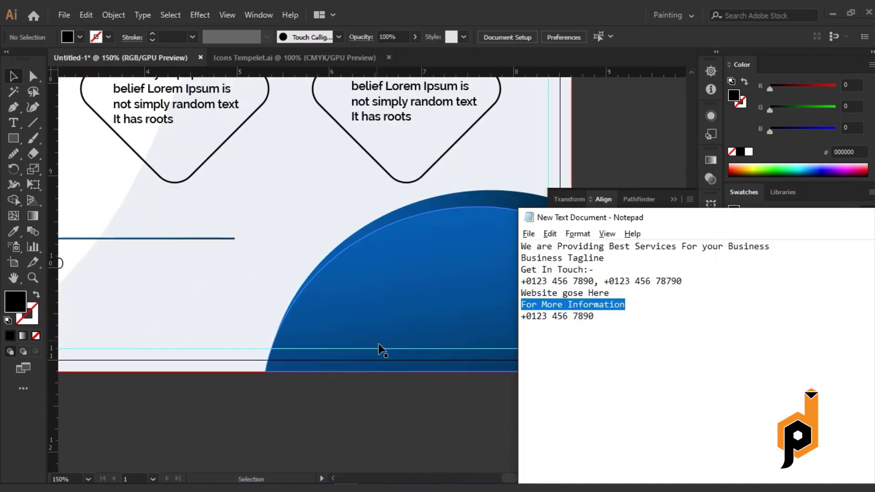
left_click(381, 351)
left_click_drag(337, 325, 265, 336)
- Paste 'For More Information' as white text on the blue bottom-right shape
left_click(13, 123)
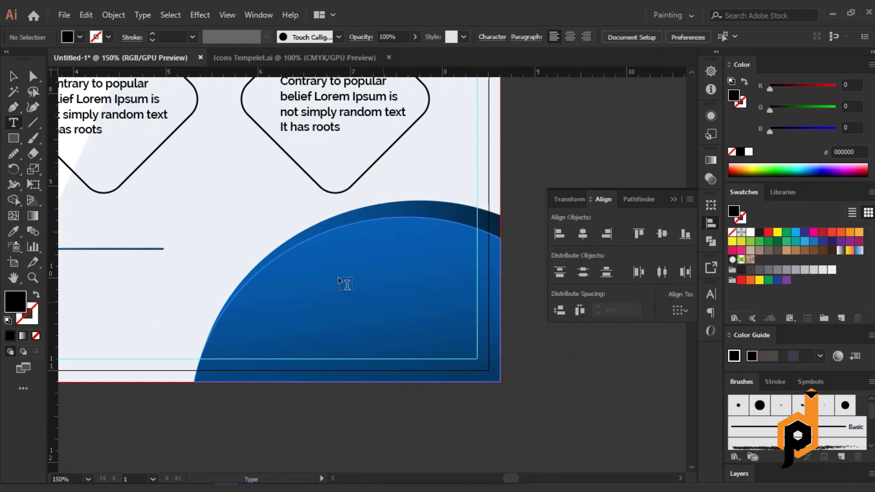
left_click(318, 269)
key("Escape")
key("ctrl+v")
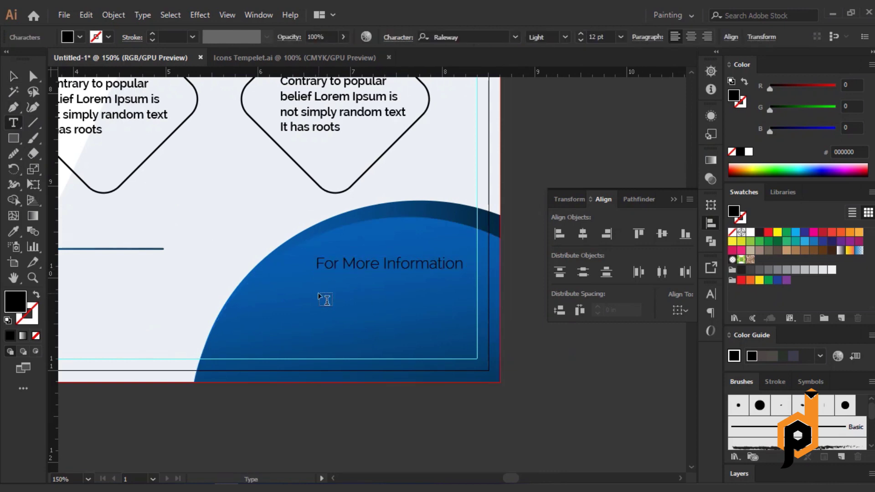
left_click(14, 76)
left_click(749, 152)
left_click_drag(428, 273, 410, 273)
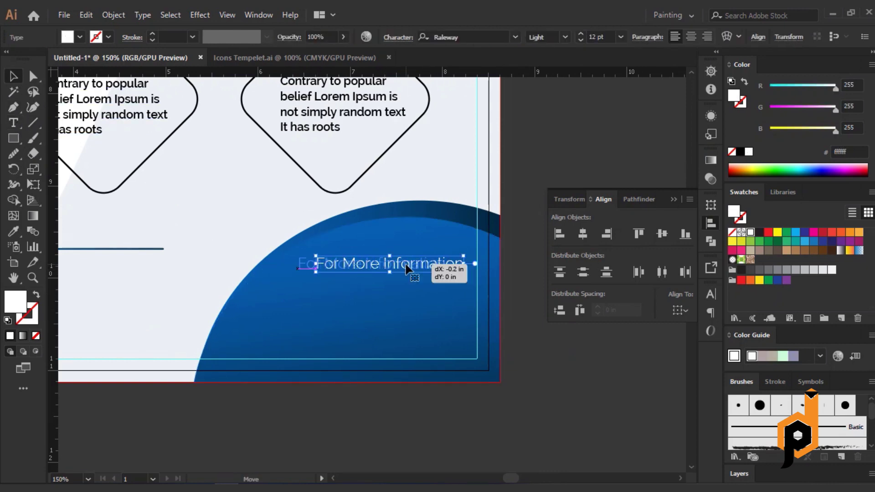
- Change the heading to title case and set it to 14 pt Medium
left_click(121, 17)
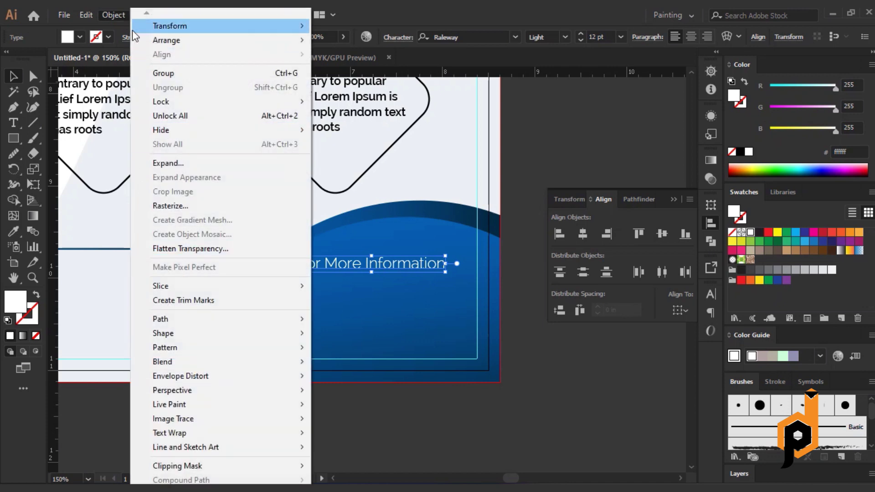
left_click(385, 240)
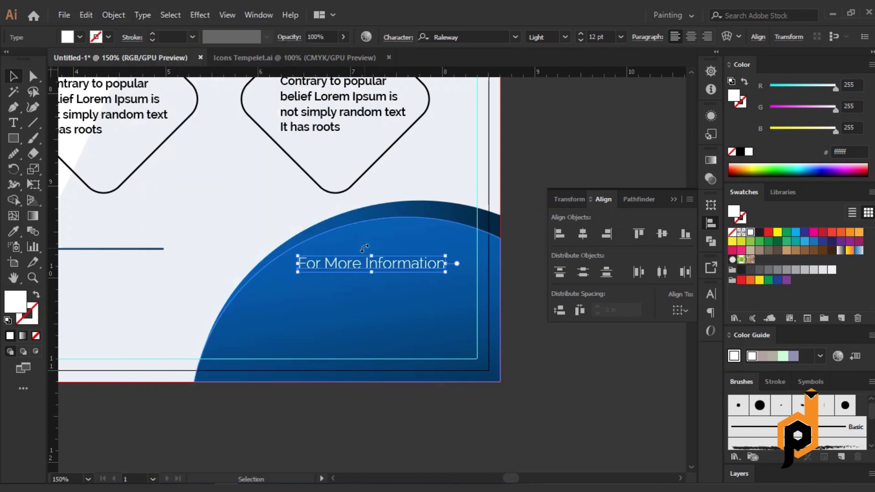
left_click(477, 340)
left_click(426, 268)
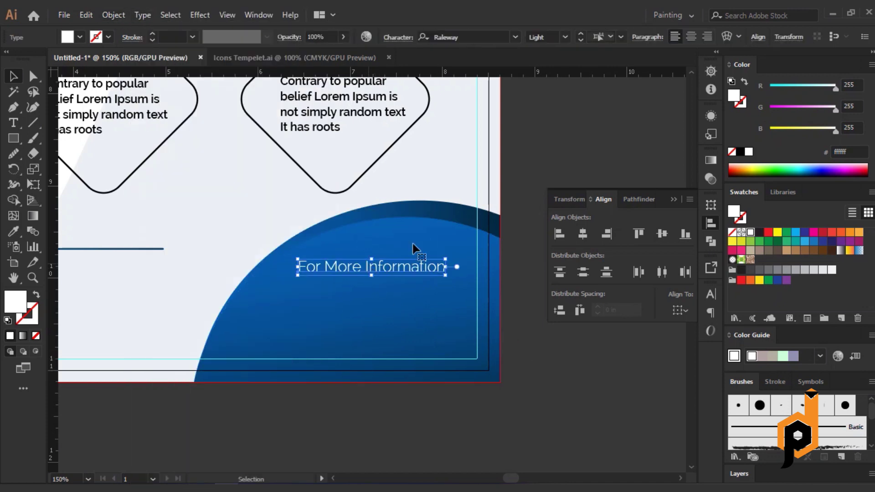
left_click(621, 37)
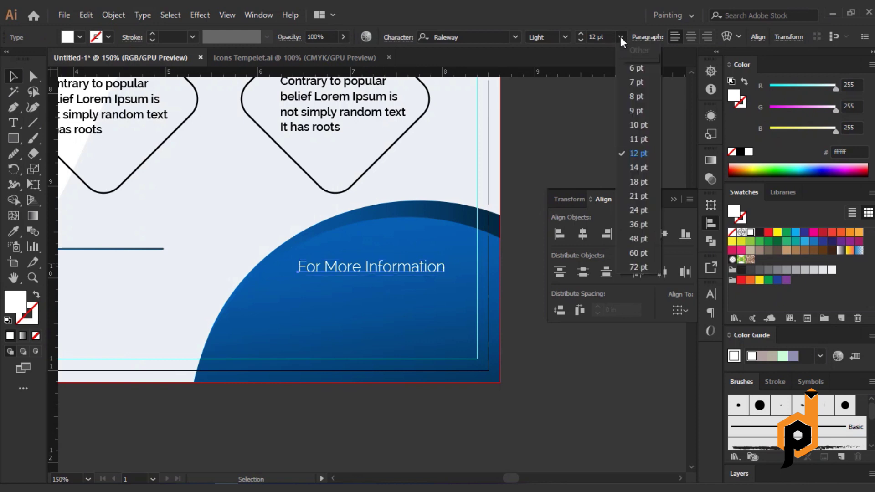
left_click(641, 168)
left_click(566, 37)
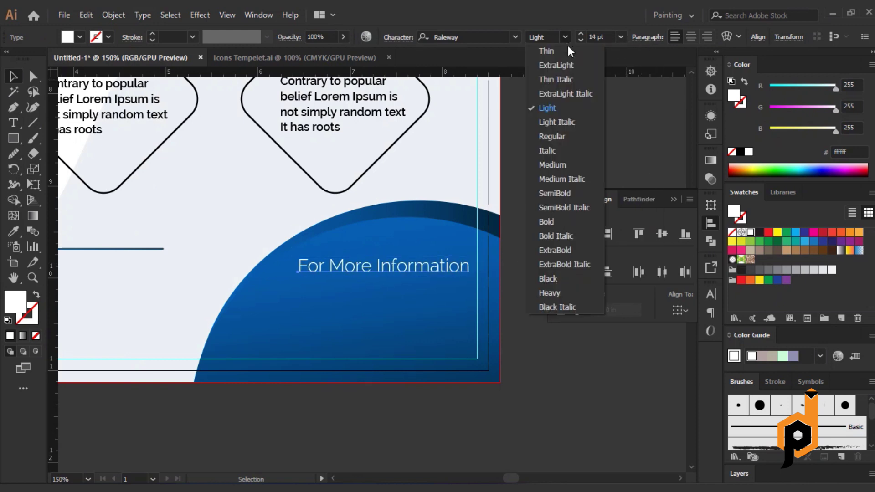
left_click(567, 165)
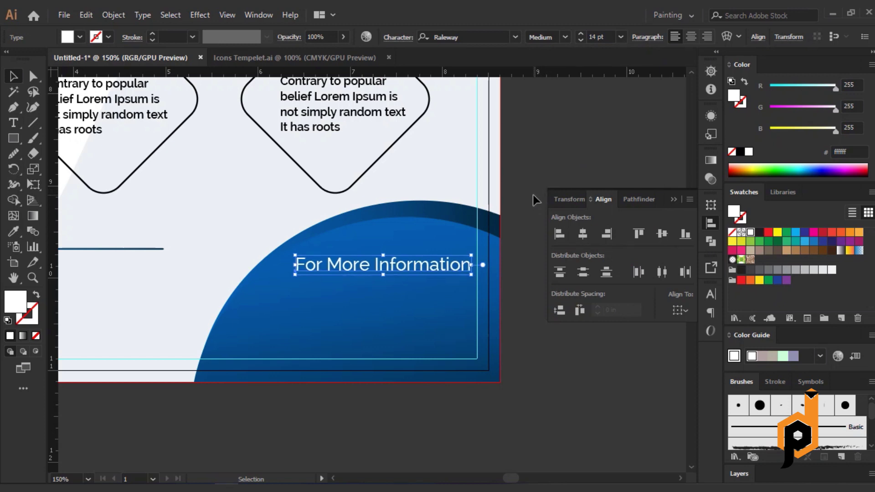
- Left-align the heading with the middle paragraph text and make it SemiBold
scroll(278, 168, "up", 1)
left_click(292, 157)
left_click(333, 296, "shift")
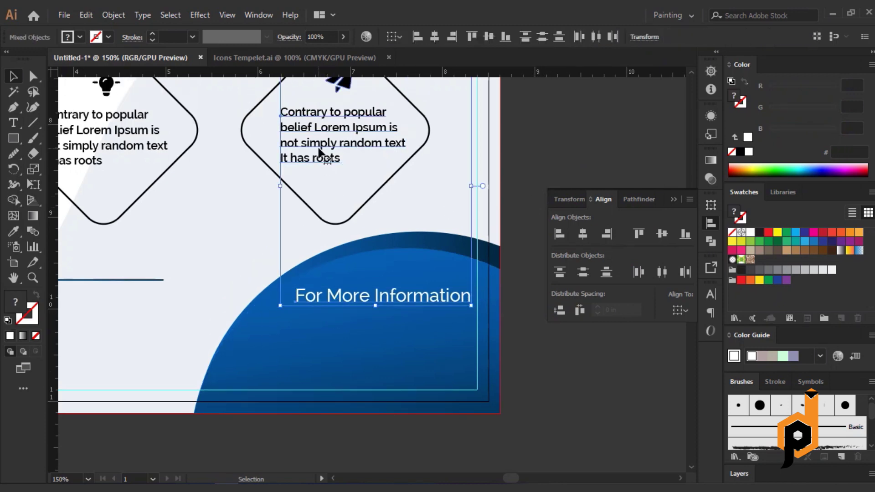
left_click(418, 36)
key("ctrl+shift+a")
left_click(416, 297)
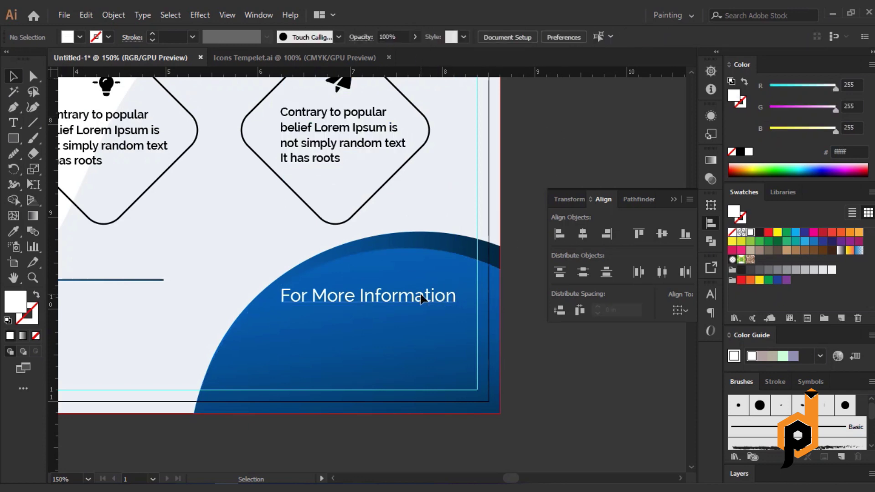
scroll(600, 36, "up", 1)
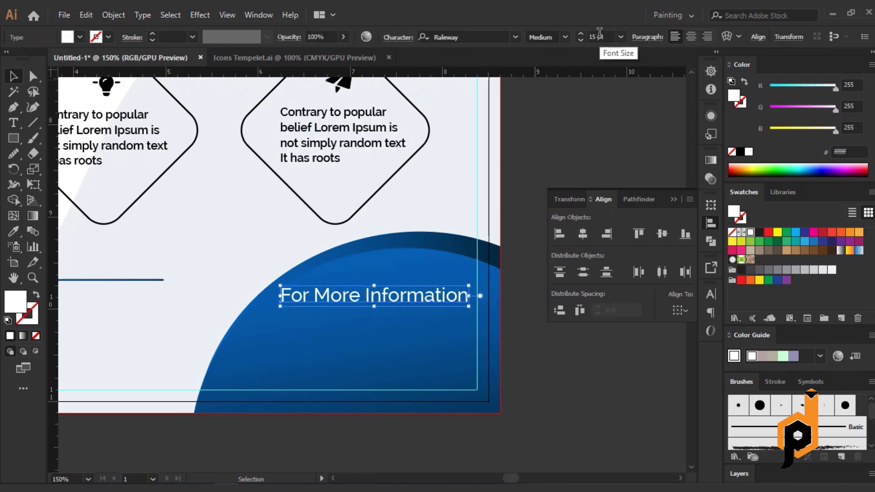
left_click(563, 37)
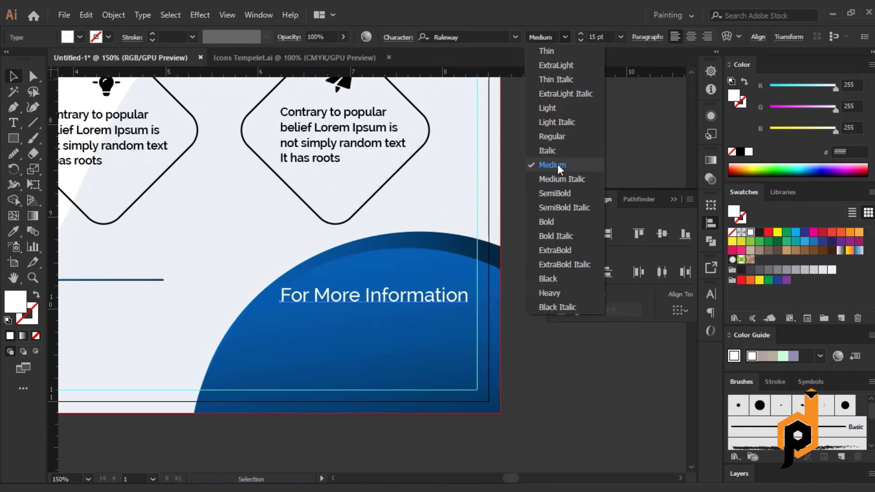
left_click(554, 192)
left_click(534, 163)
scroll(525, 187, "down", 1)
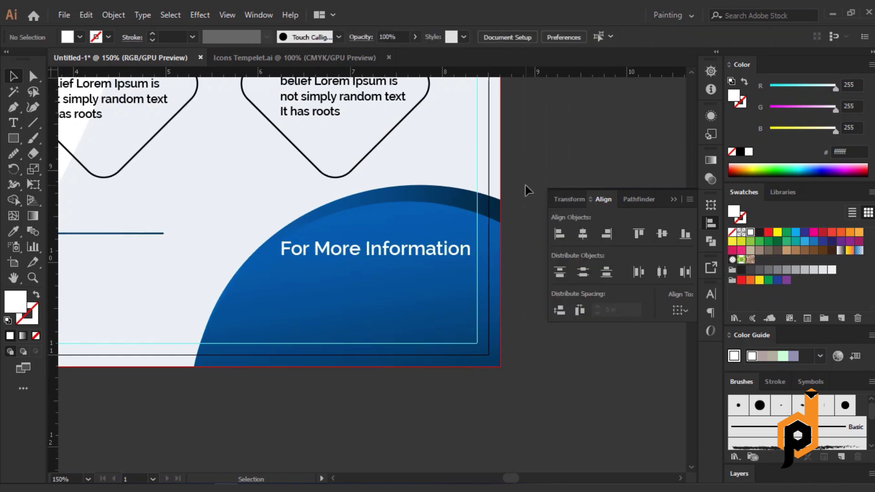
scroll(319, 265, "up", 1)
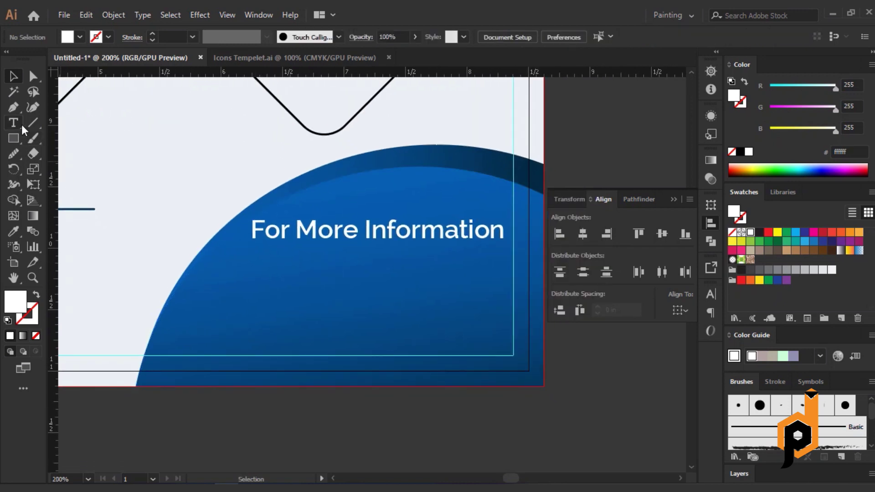
- Copy the phone number from the notes and paste it below the heading
key("alt+Tab")
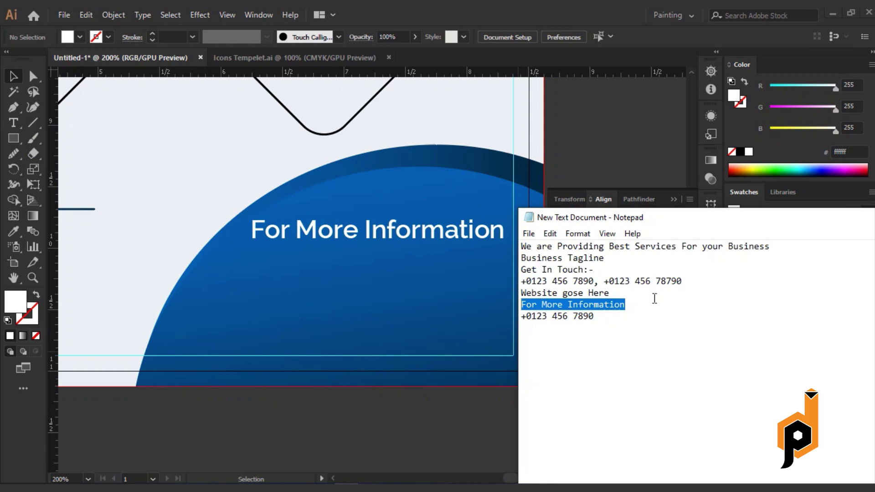
left_click_drag(616, 317, 521, 317)
right_click(539, 319)
left_click(576, 164)
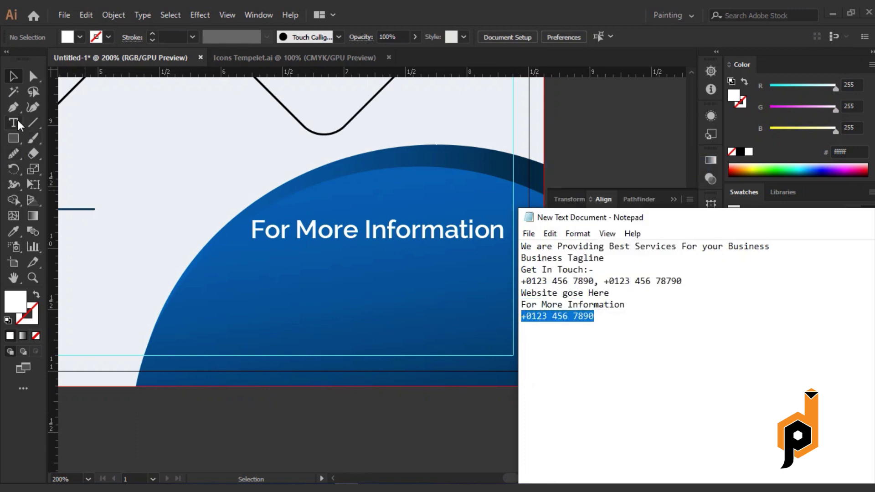
left_click(18, 126)
left_click(259, 274)
key("ctrl+v")
scroll(274, 318, "down", 1)
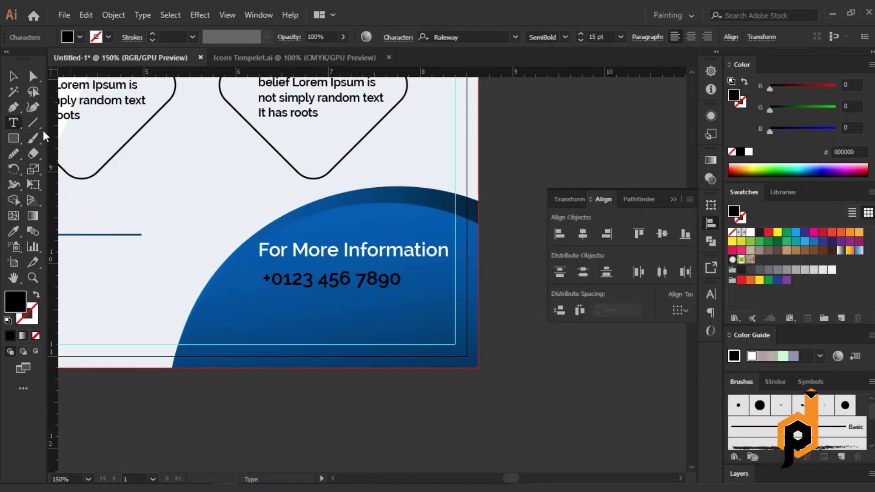
key("Escape")
- Eyedrop the other phone line's styling onto the new phone number
scroll(113, 218, "left", 2)
left_click(14, 230)
scroll(242, 288, "left", 2)
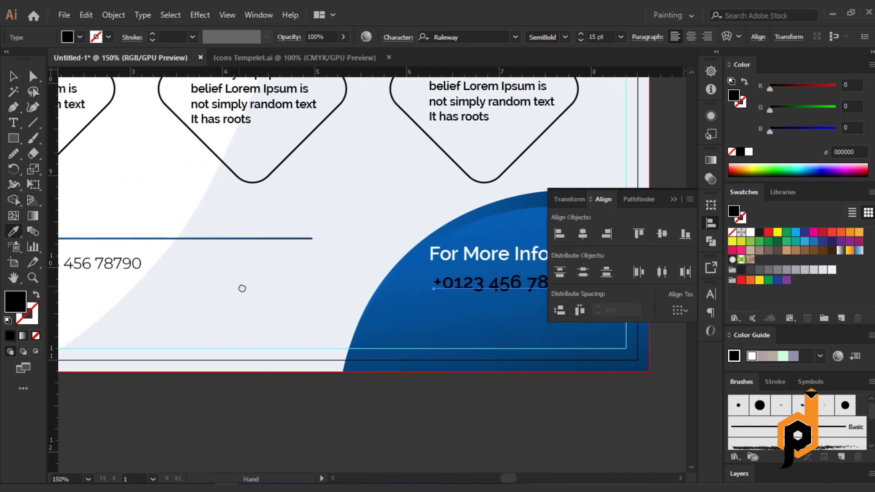
scroll(242, 288, "left", 1)
left_click(132, 258)
key("v")
- Left-align the phone number to the For More Information heading as key object
scroll(313, 308, "right", 5)
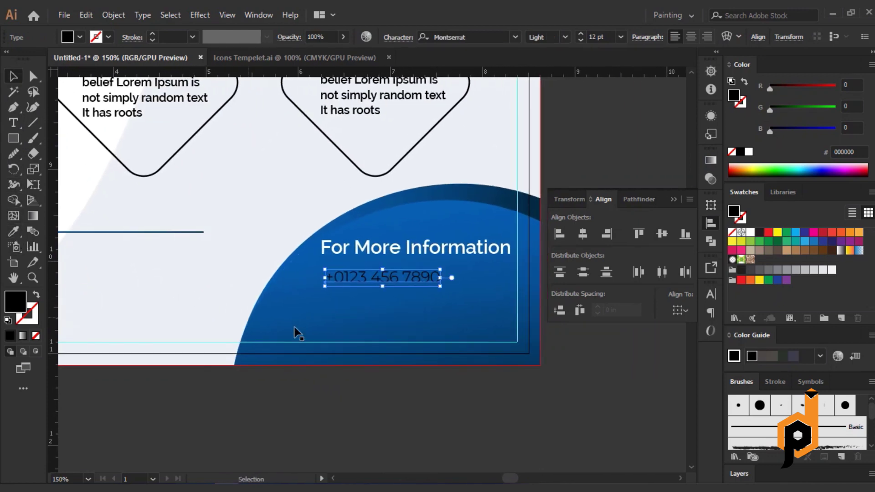
scroll(369, 273, "up", 1)
left_click(377, 247, "shift")
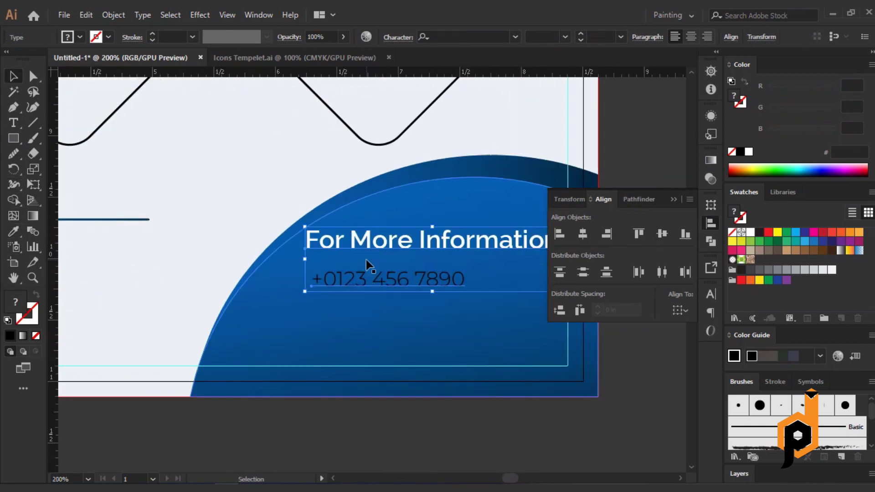
left_click(535, 242)
left_click(560, 234)
left_click(433, 344)
left_click(426, 285)
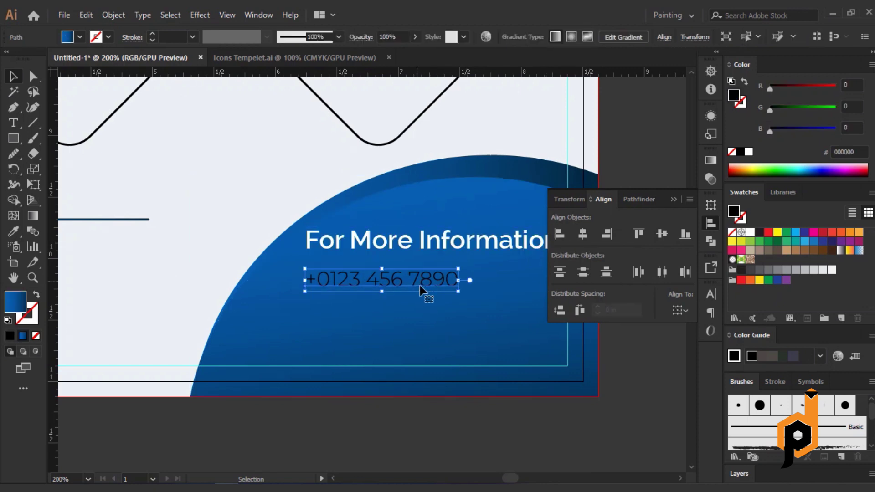
- Set the phone number's letter spacing to 100 and fill it white
left_click(399, 38)
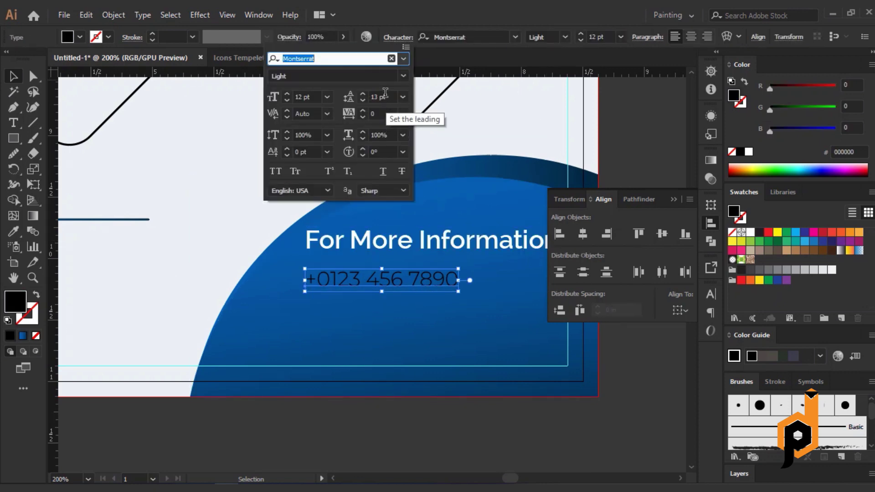
left_click(386, 95)
type("16")
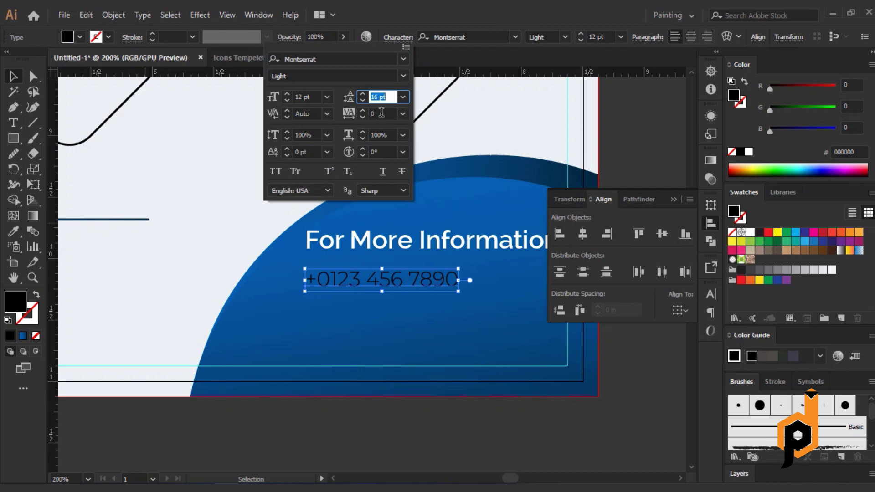
left_click(381, 113)
type("2")
key("Return")
left_click(403, 113)
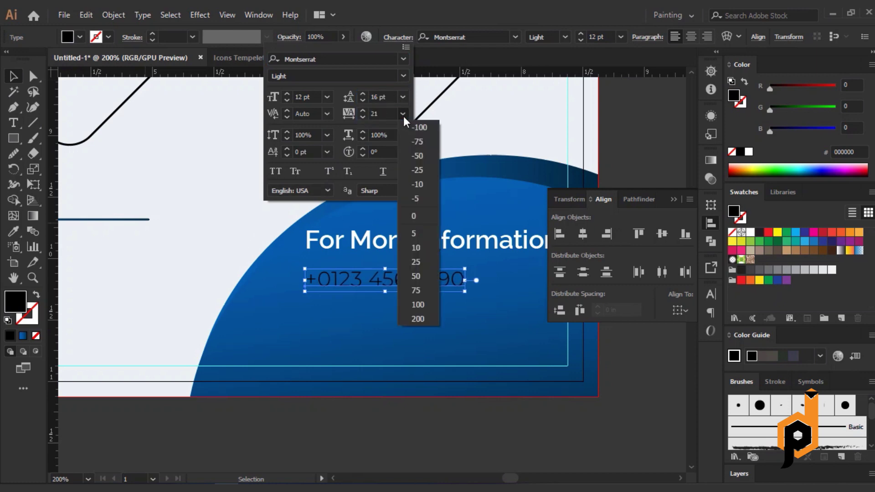
left_click(416, 300)
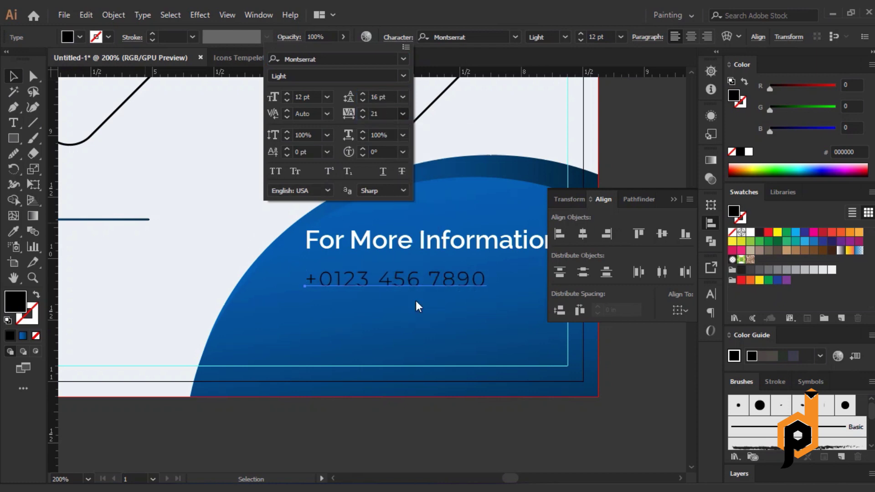
left_click(747, 151)
left_click(436, 320)
- Nudge the heading and phone number down together into final position
left_click(428, 279)
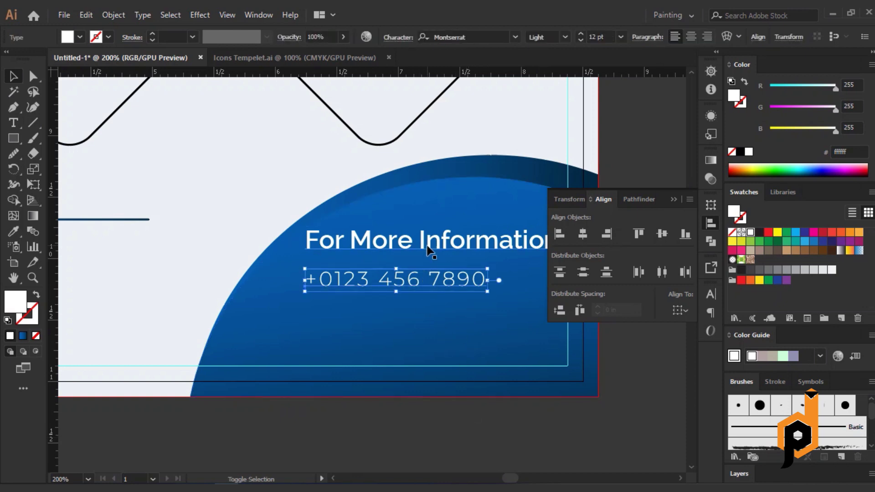
left_click(428, 247, "shift")
key("shift+Down")
key("shift+Down")
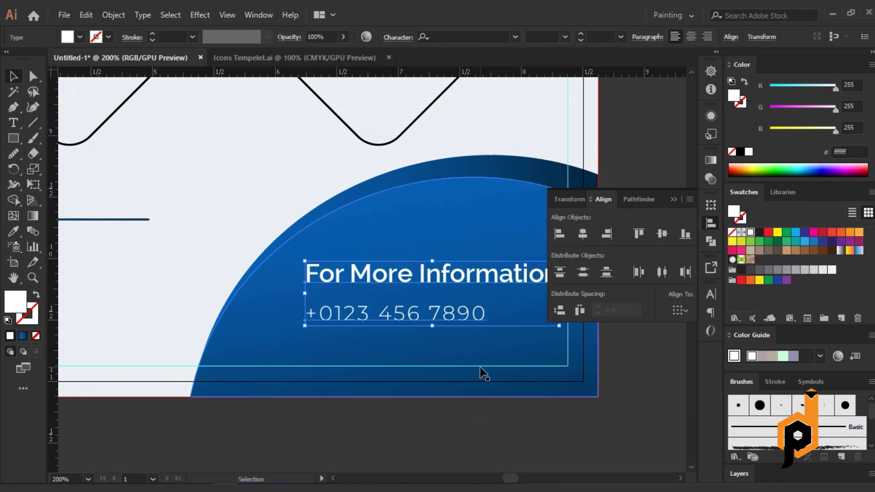
key("Up")
key("Up")
key("Up")
left_click(465, 418)
scroll(465, 418, "down", 1)
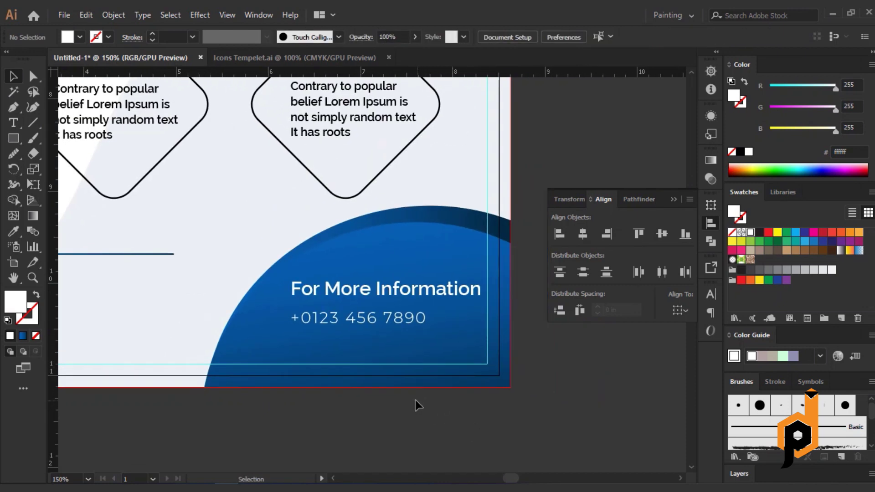
scroll(414, 402, "down", 2)
scroll(409, 415, "down", 1)
- Centre the flyer in view and select the left diamond
left_click_drag(356, 434, 379, 437)
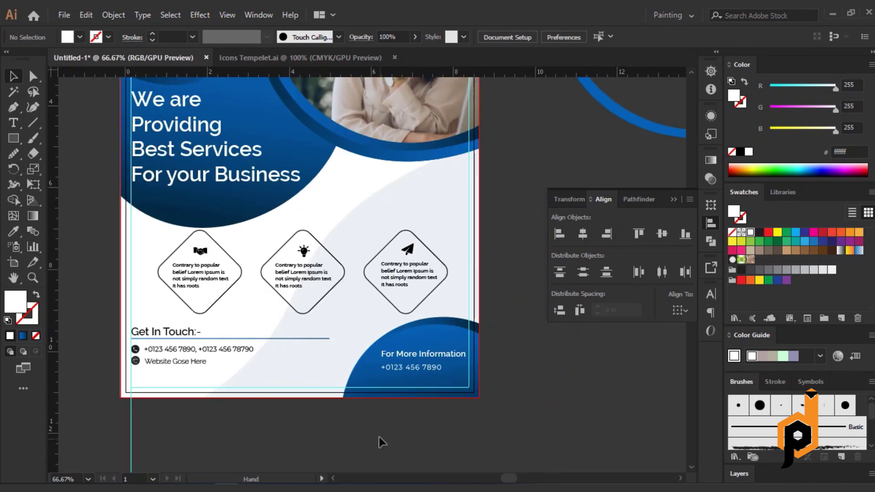
scroll(340, 416, "down", 1)
left_click_drag(479, 296, 494, 308)
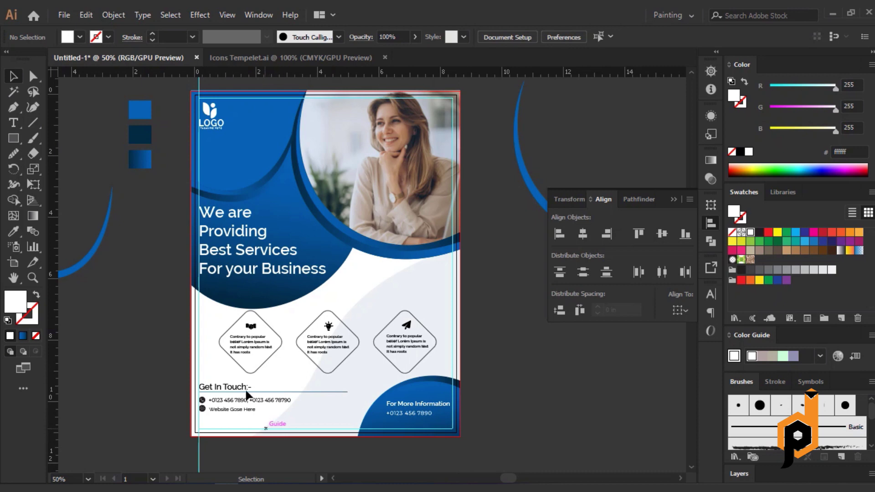
scroll(254, 333, "up", 1)
left_click(273, 322)
scroll(297, 310, "up", 2)
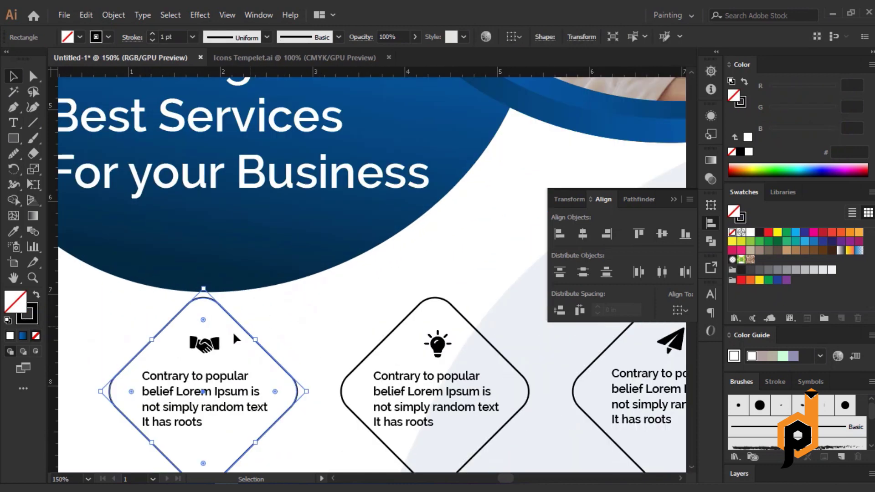
- Direct-select all the handshake icon's paths and fill them with the blue swatch
key("a")
left_click(201, 347)
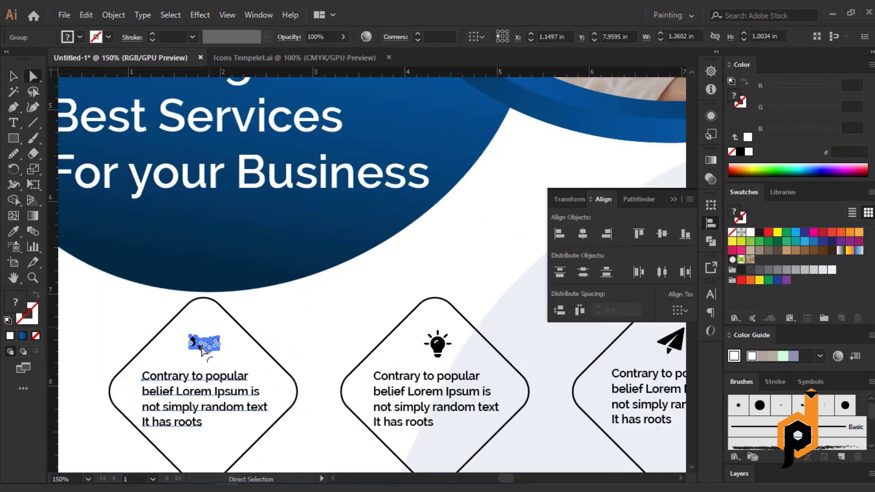
left_click(144, 329)
left_click(194, 350)
left_click_drag(226, 355, 184, 332)
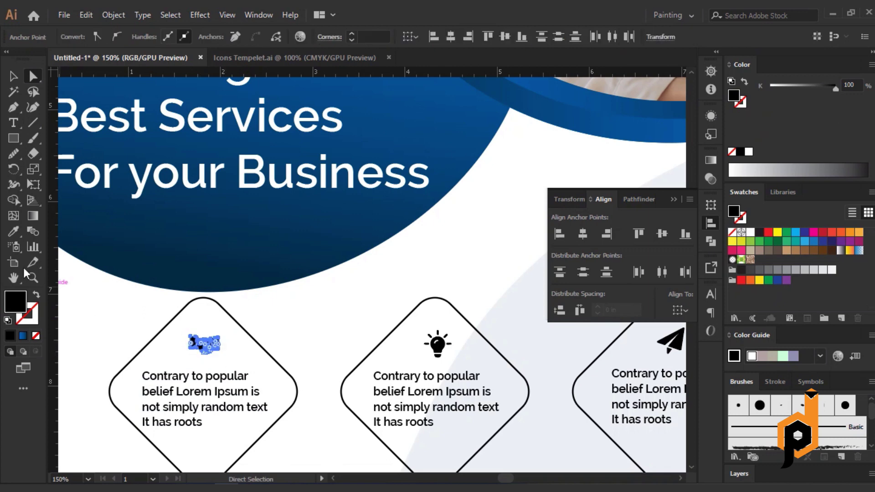
key("i")
scroll(209, 285, "down", 2)
scroll(209, 285, "down", 1)
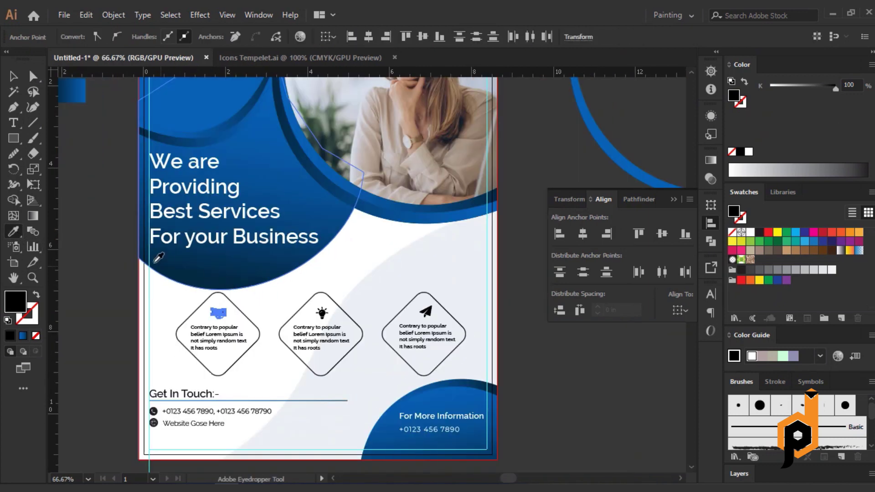
scroll(158, 258, "down", 2)
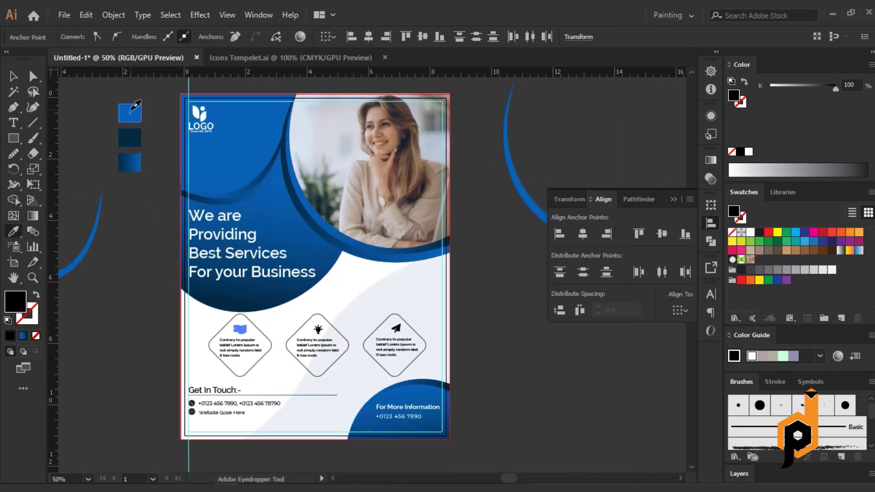
left_click(132, 110)
- Give the lightbulb icon the handshake's blue, 0062b5, by sampling it with the Eyedropper
key("v")
scroll(417, 333, "up", 1)
scroll(417, 333, "up", 1)
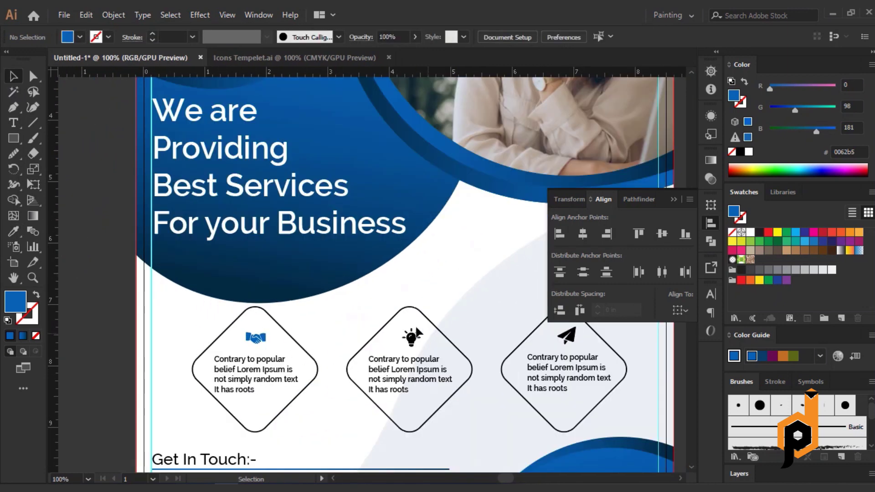
left_click(423, 346)
key("a")
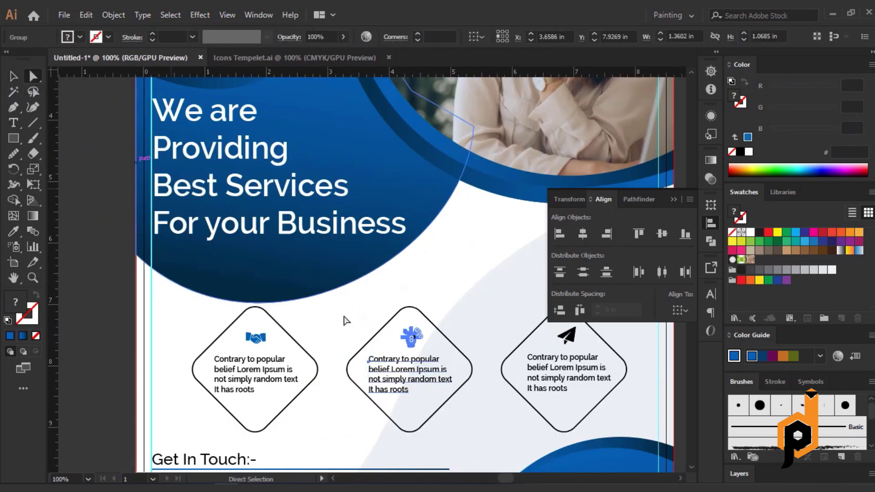
left_click(425, 349)
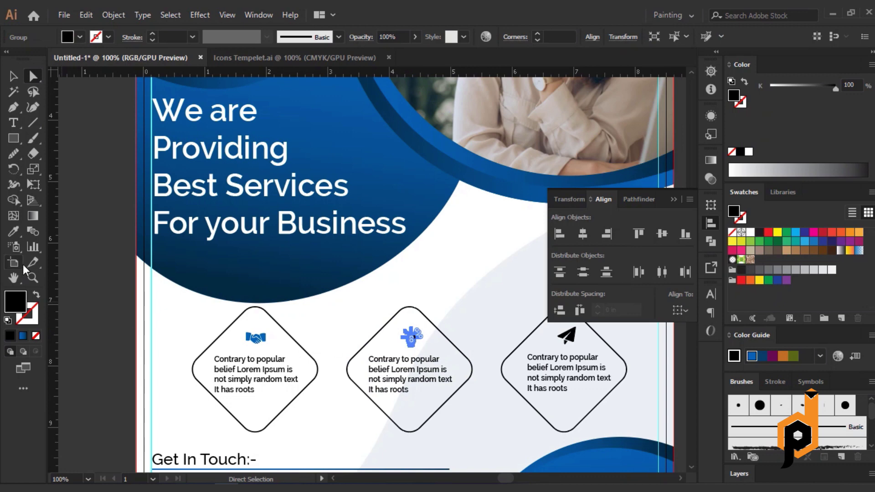
key("i")
left_click(256, 337)
key("v")
left_click(112, 239)
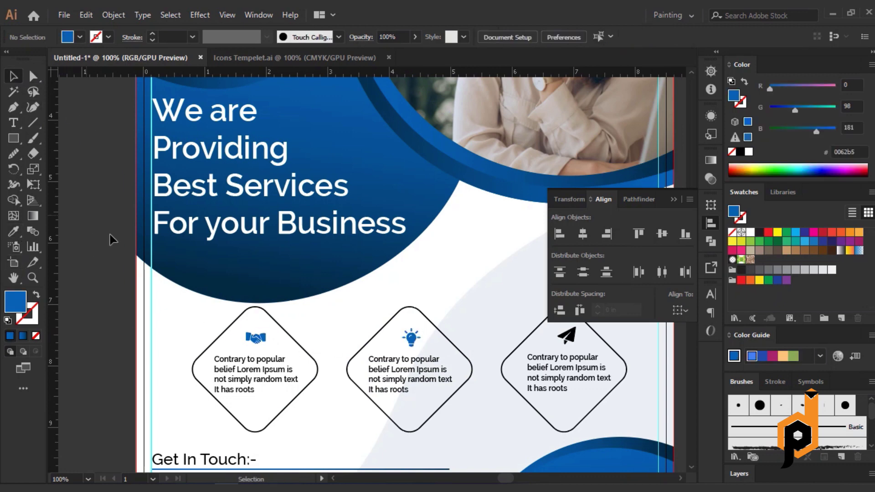
scroll(112, 239, "right", 5)
left_click(276, 298)
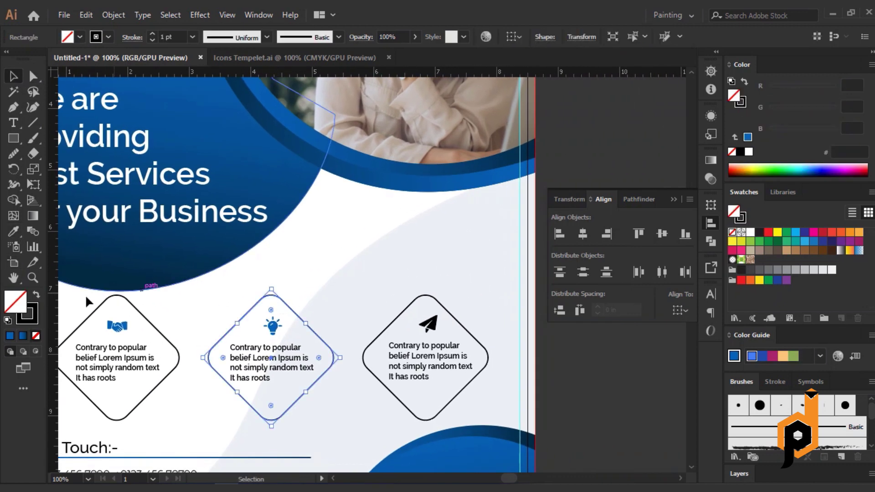
- Fill the middle diamond with the flyer's blue, sampled with the Eyedropper
left_click(34, 313)
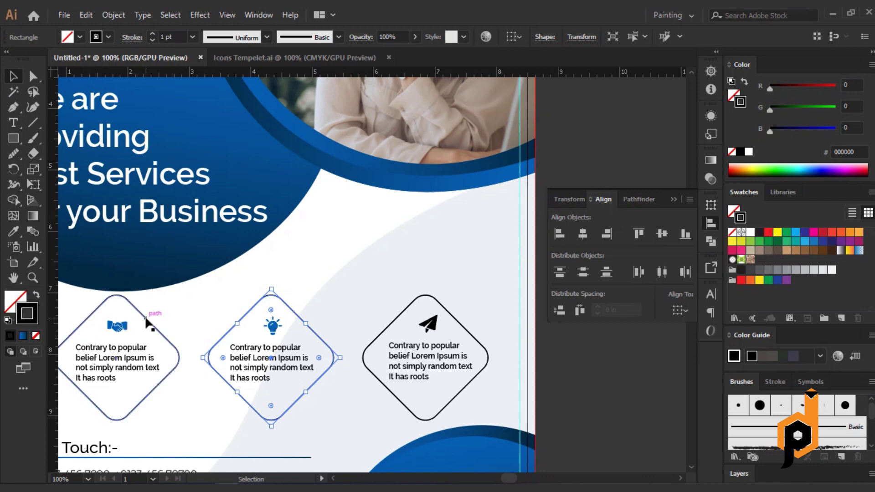
scroll(165, 312, "down", 2)
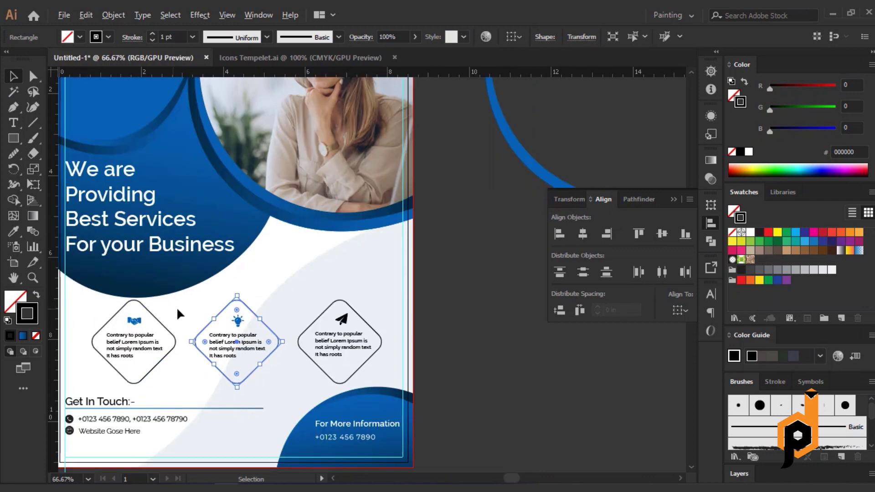
scroll(177, 307, "up", 1)
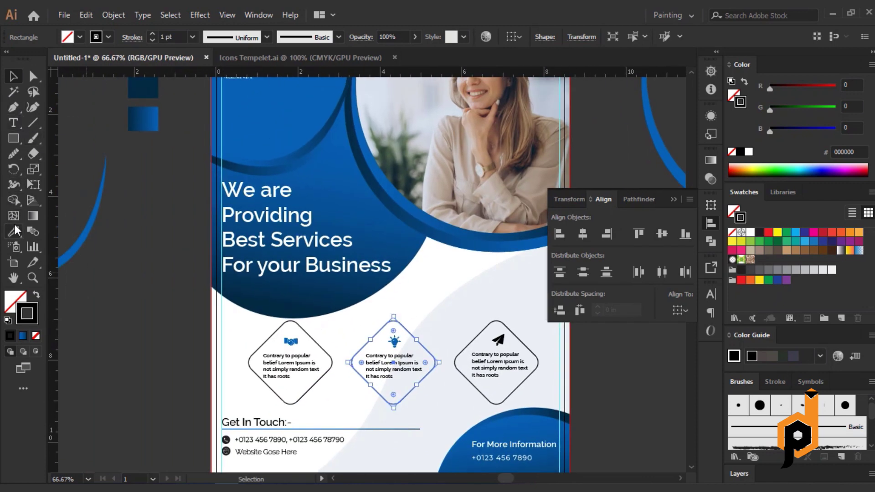
left_click(14, 231)
left_click(145, 120)
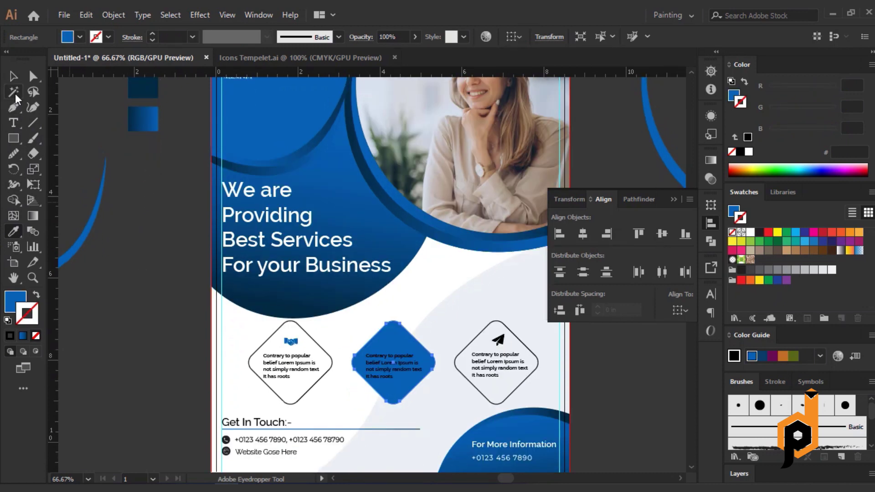
left_click(13, 76)
- Apply white, then no fill, to the middle diamond's text-and-icon group
scroll(135, 324, "up", 2)
scroll(137, 324, "down", 1)
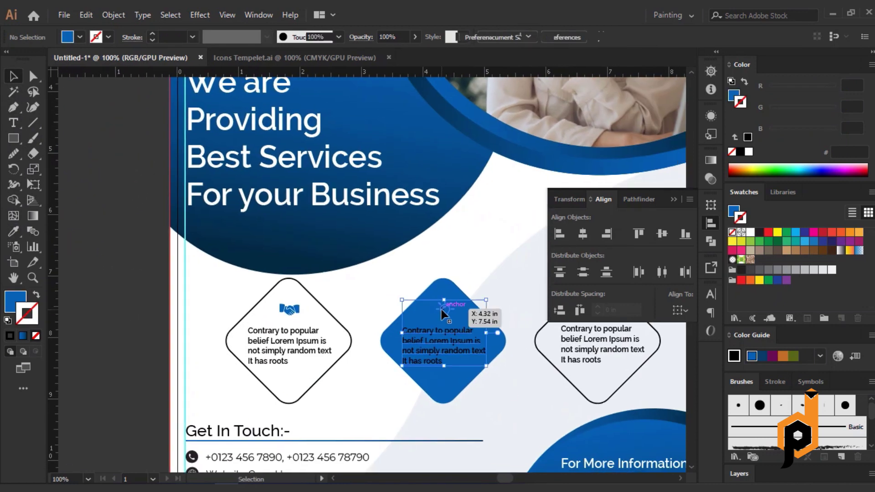
left_click(441, 310)
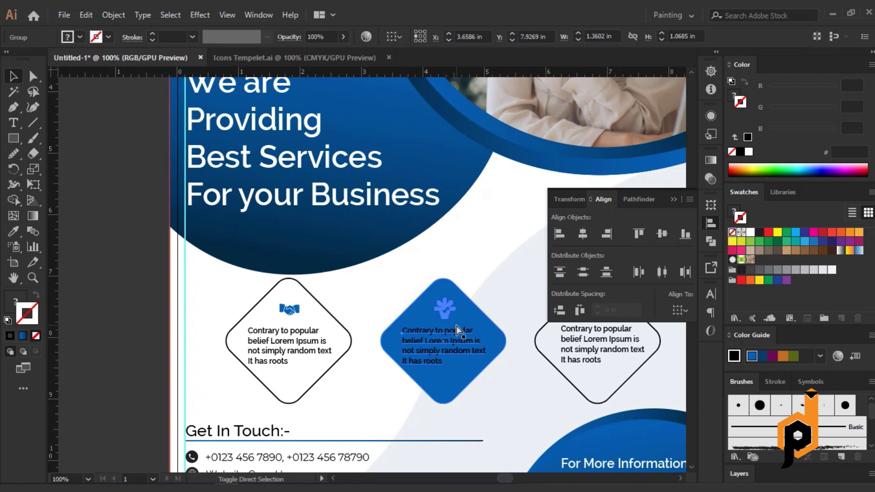
left_click(749, 153)
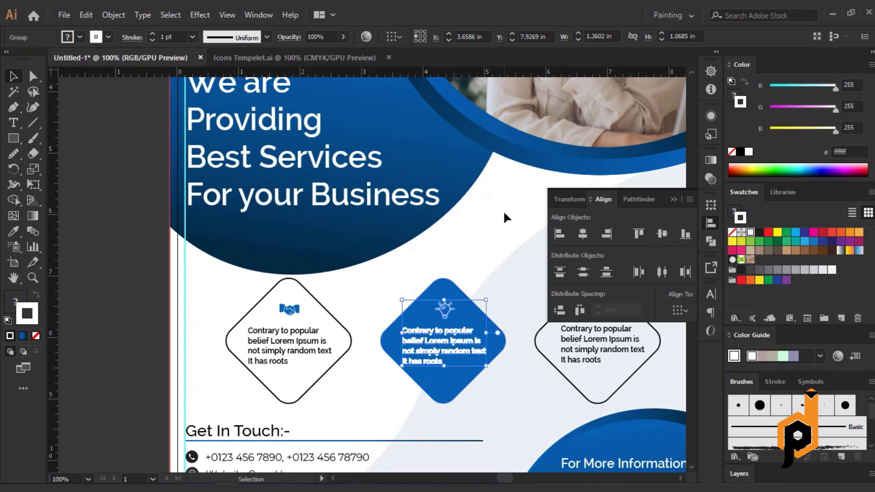
scroll(455, 228, "right", 1)
scroll(433, 234, "right", 1)
scroll(365, 345, "up", 2)
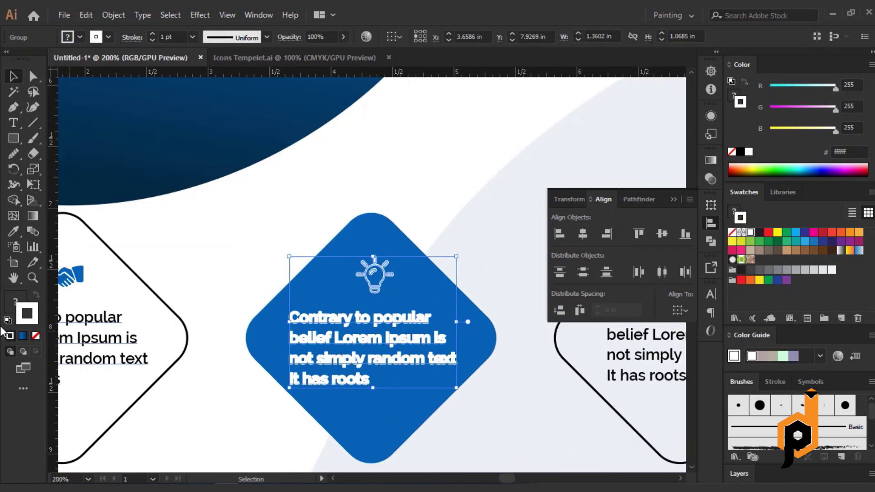
left_click(36, 336)
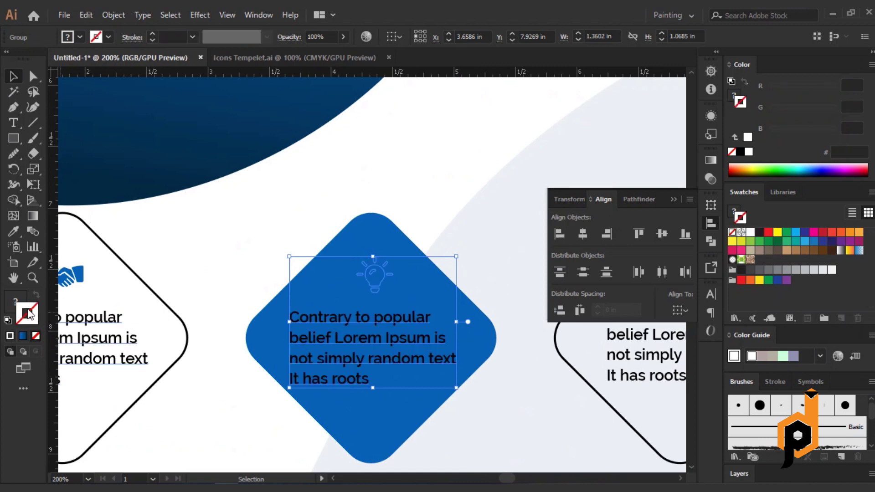
left_click(225, 317)
- Make the middle diamond's paragraph text and lightbulb icon white
left_click(319, 338)
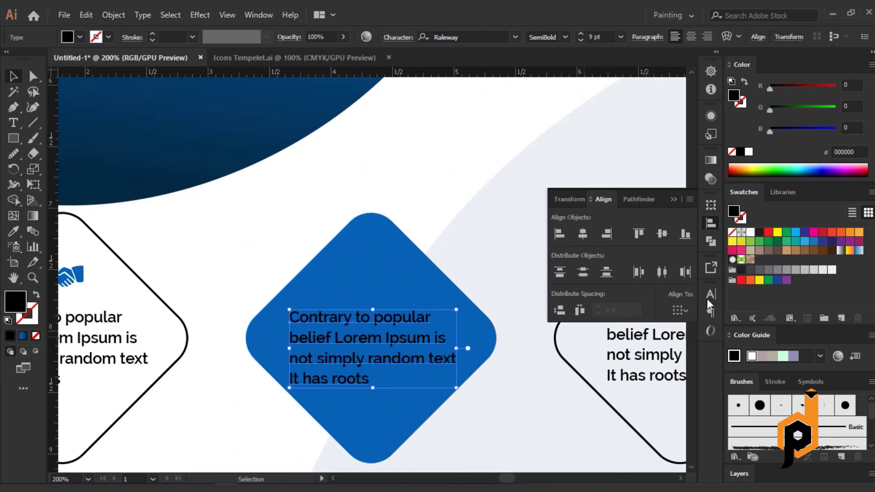
left_click(748, 152)
left_click(447, 178)
left_click(374, 275)
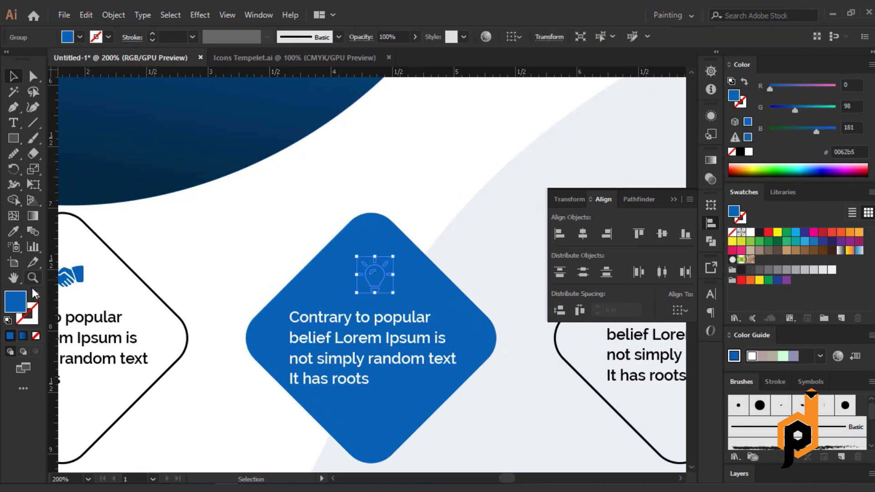
left_click(749, 152)
left_click(467, 177)
- Recolour the paper-plane icon in the right diamond to the handshake's blue
key("ctrl+1")
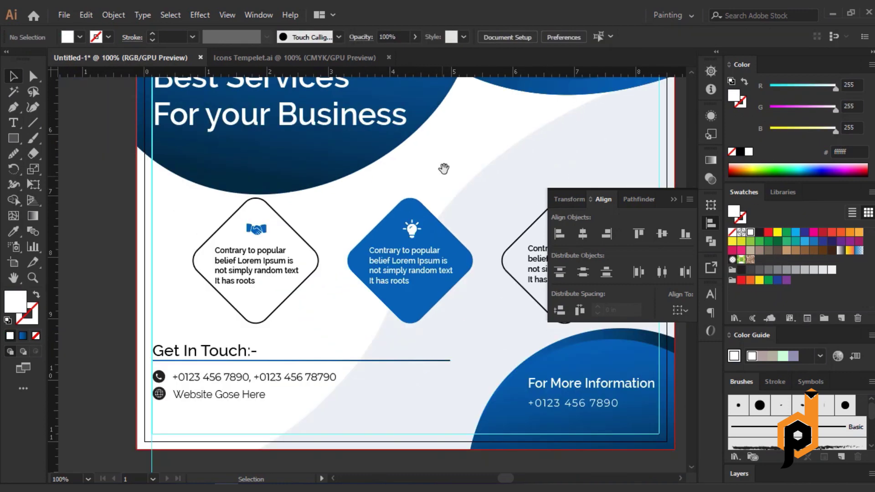
left_click_drag(446, 170, 330, 209)
left_click(449, 275)
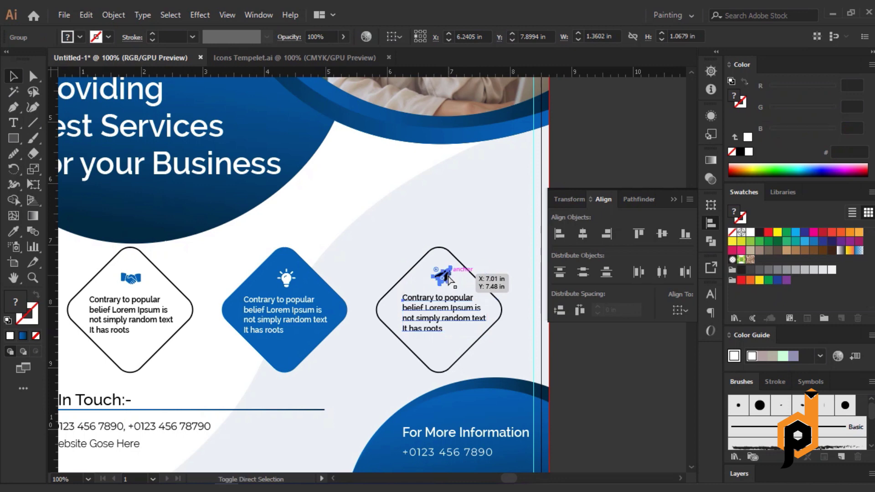
key("ctrl+shift+a")
left_click(442, 276)
key("i")
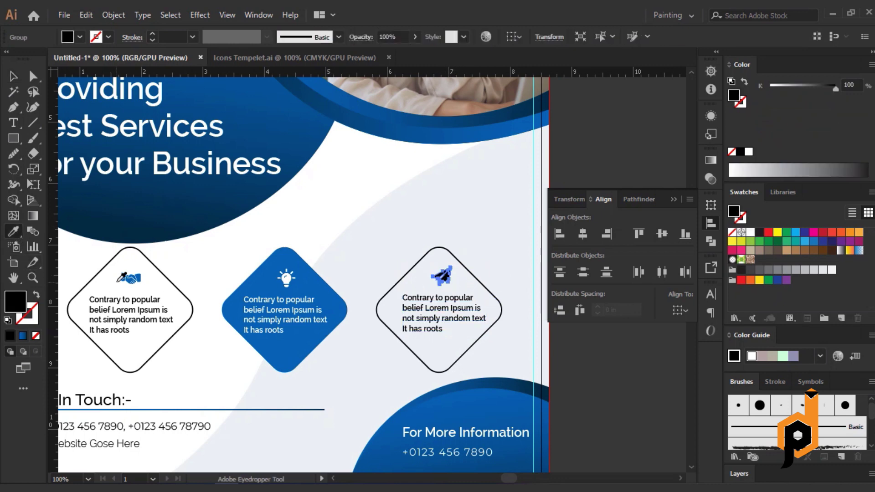
left_click(130, 278)
key("v")
key("ctrl+shift+a")
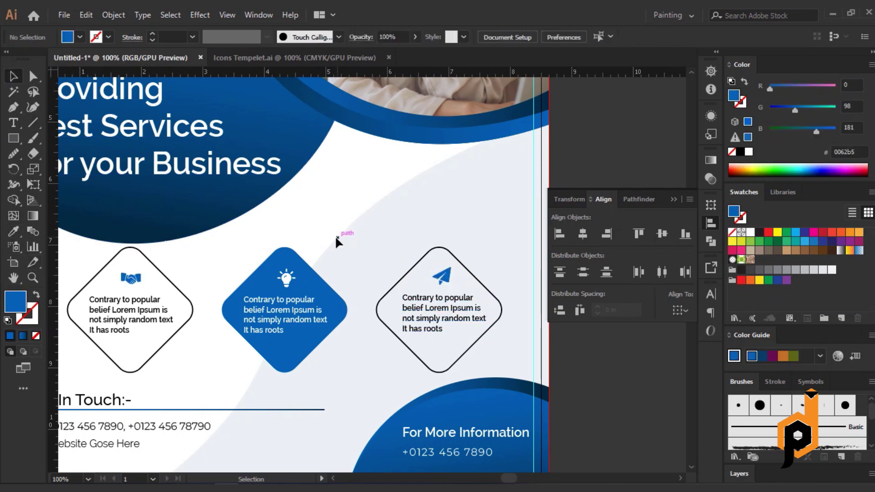
- Release the phone icon's compound path so the handset shape can be selected alone
scroll(333, 234, "down", 2, "alt")
scroll(235, 390, "up", 2, "alt")
scroll(234, 390, "up", 1, "alt")
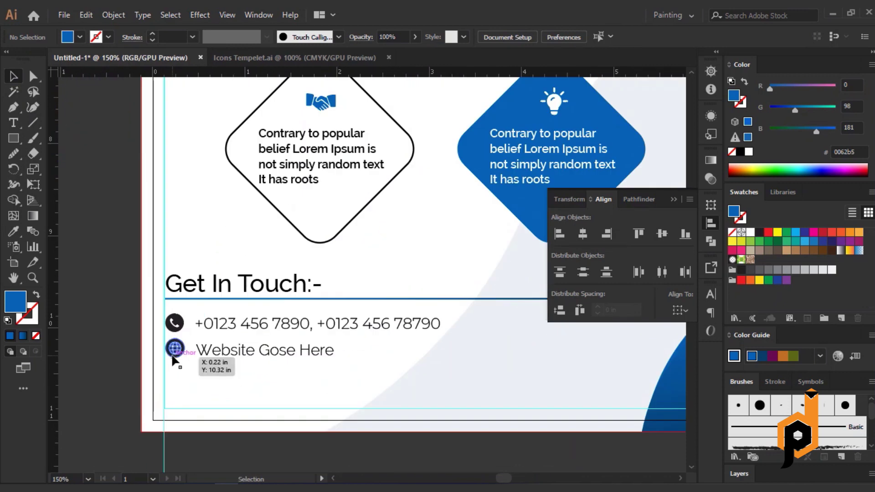
left_click(194, 362)
scroll(258, 390, "up", 3, "alt")
left_click(263, 283)
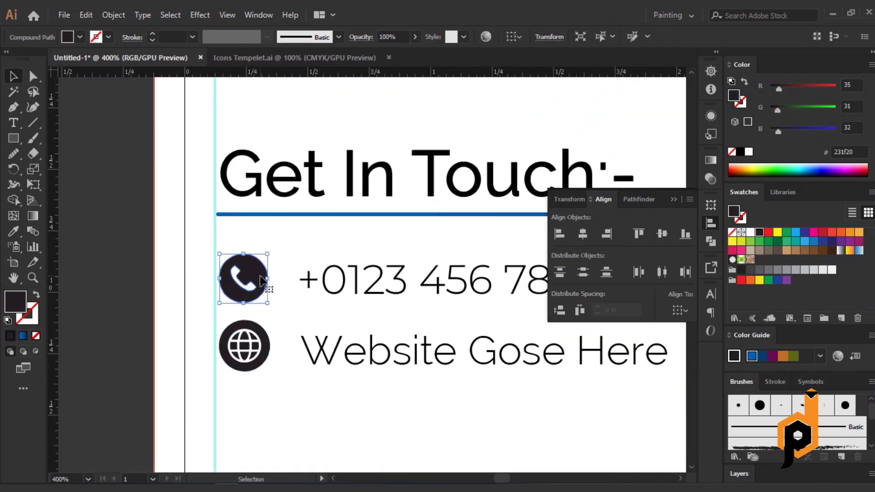
left_click(283, 379)
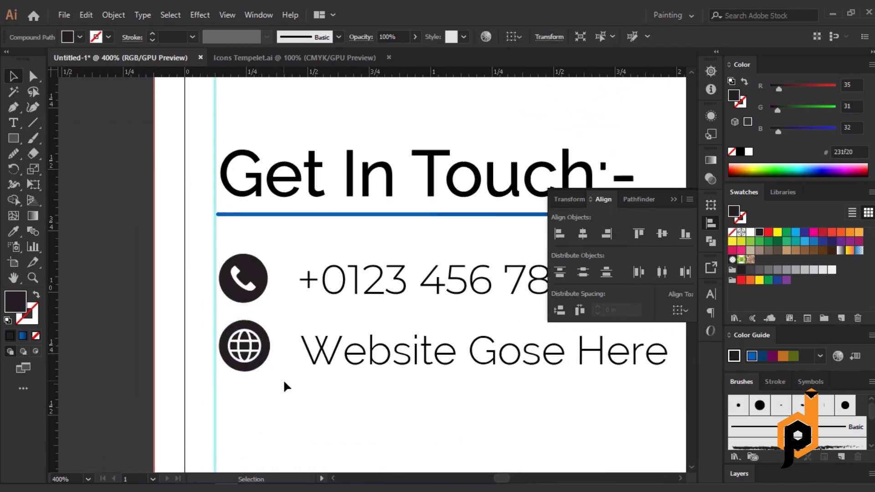
scroll(255, 286, "up", 1, "alt")
left_click(255, 288)
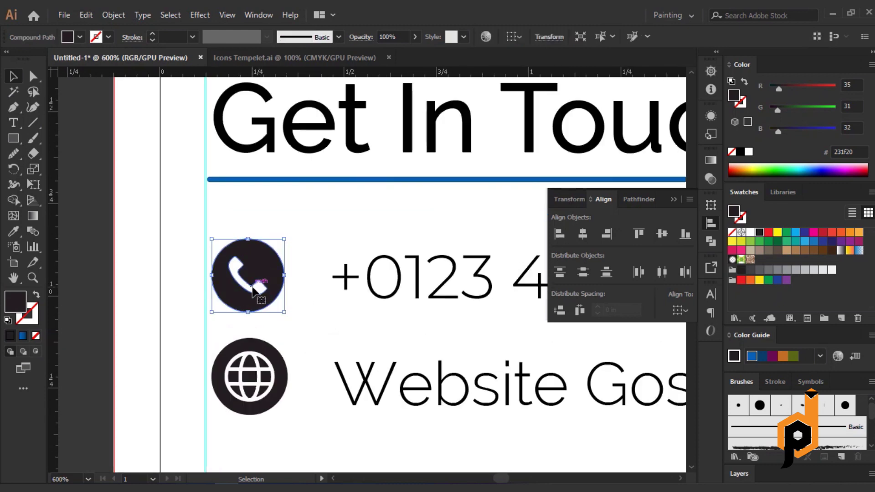
right_click(253, 290)
left_click(319, 171)
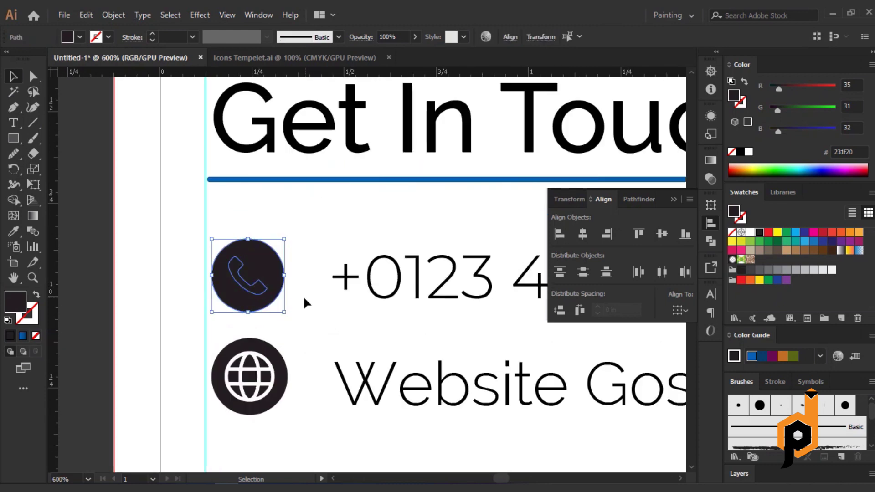
left_click(303, 297)
left_click(254, 290)
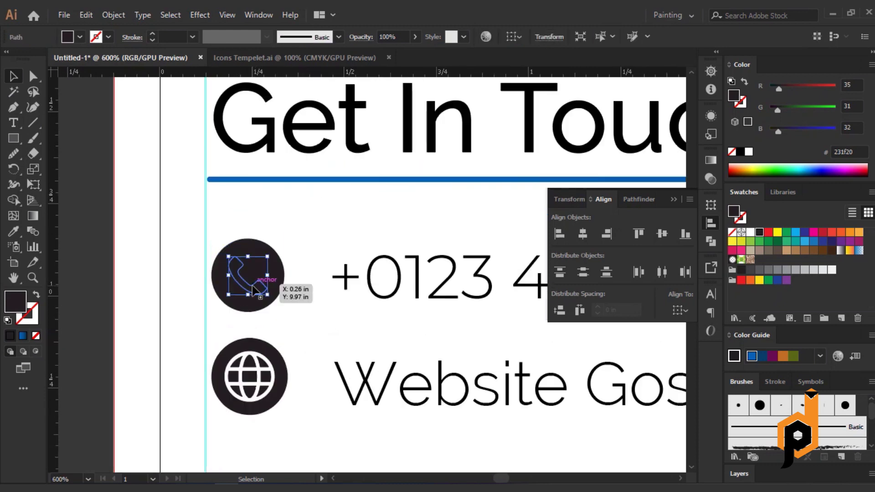
- Make the phone handset the handshake icon's blue inside its dark circle
left_click(20, 228)
scroll(176, 303, "down", 1)
scroll(301, 292, "down", 2)
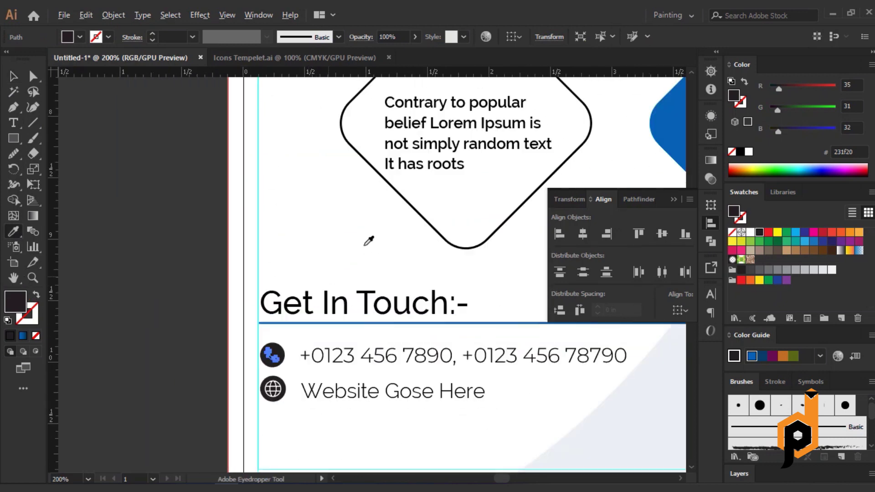
scroll(370, 240, "up", 2)
left_click(643, 164)
left_click(13, 79)
left_click(160, 303)
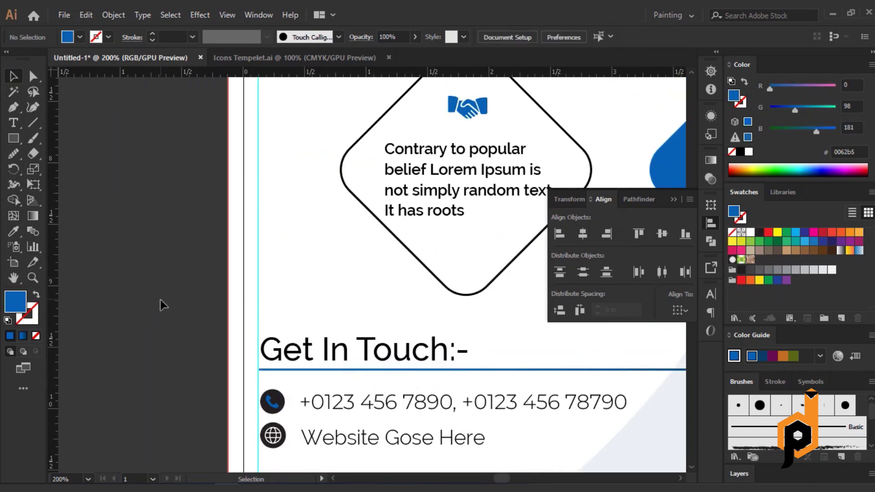
scroll(273, 379, "up", 2)
left_click(283, 349)
scroll(283, 349, "down", 1)
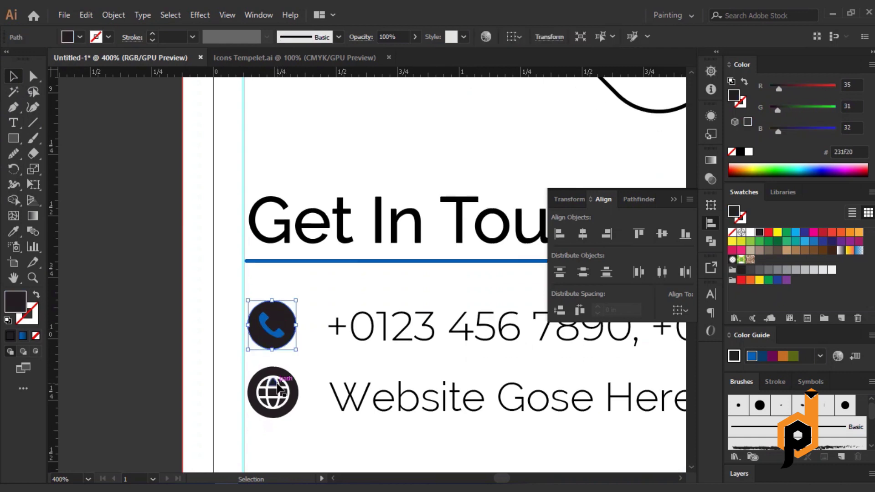
- Give the globe's line shape the phone icon's blue fill with no stroke
left_click(283, 387)
key("a")
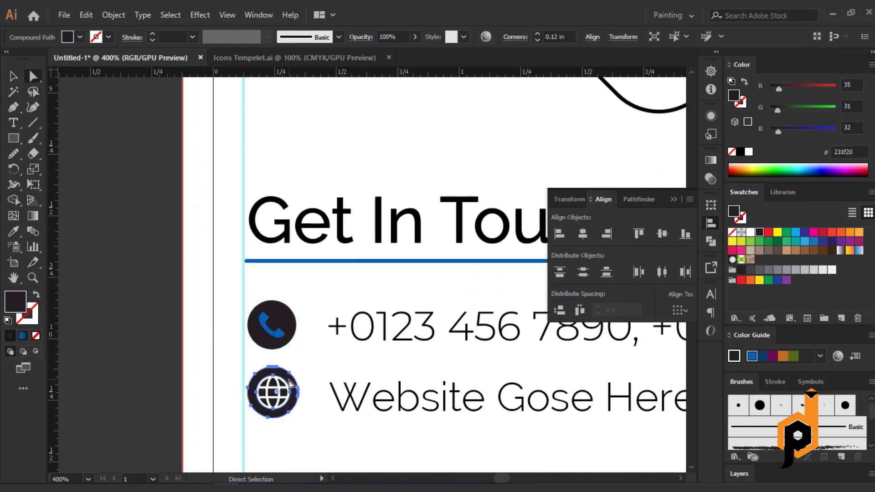
left_click(301, 385)
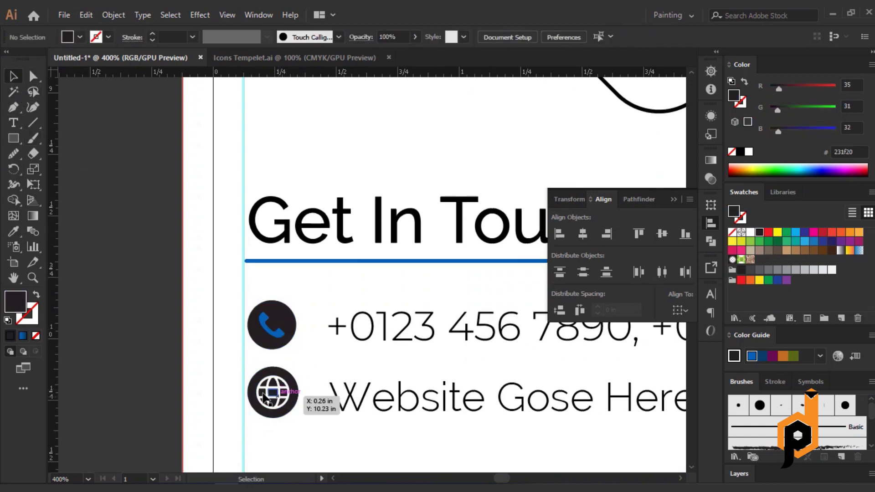
key("v")
left_click(286, 405)
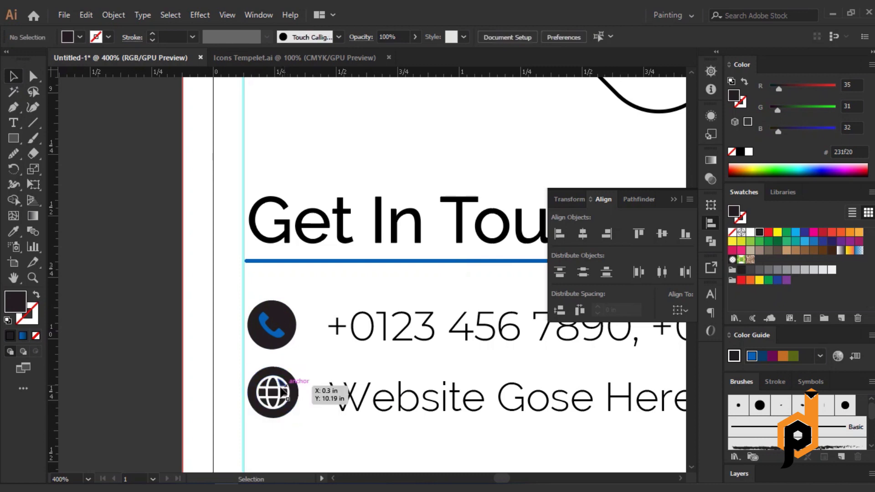
left_click(301, 379)
left_click(295, 403)
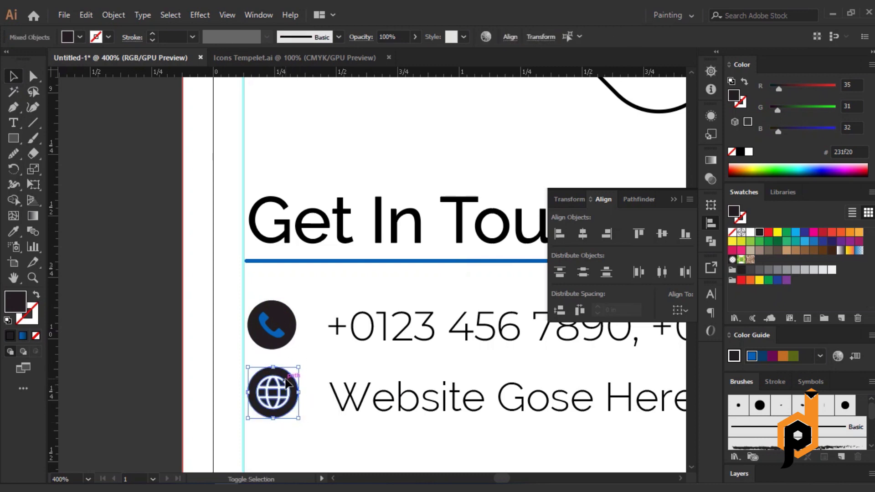
left_click(14, 230)
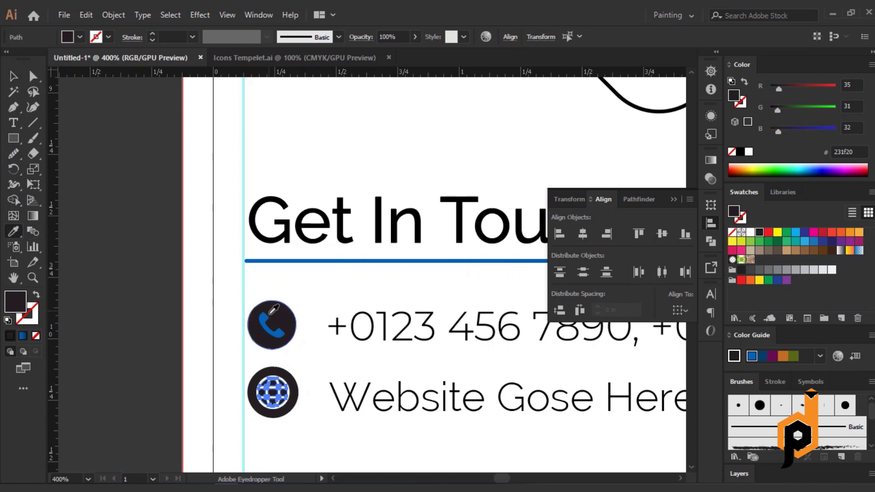
left_click(265, 319)
left_click(36, 295)
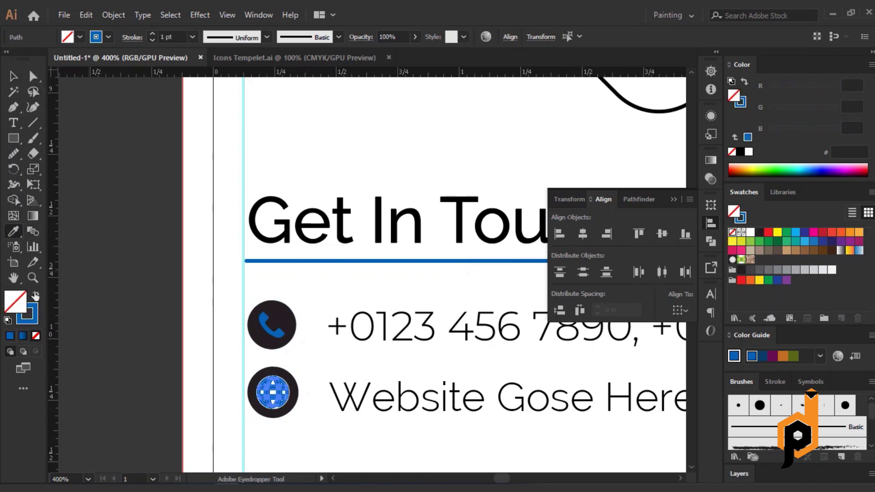
left_click(14, 78)
key("shift+x")
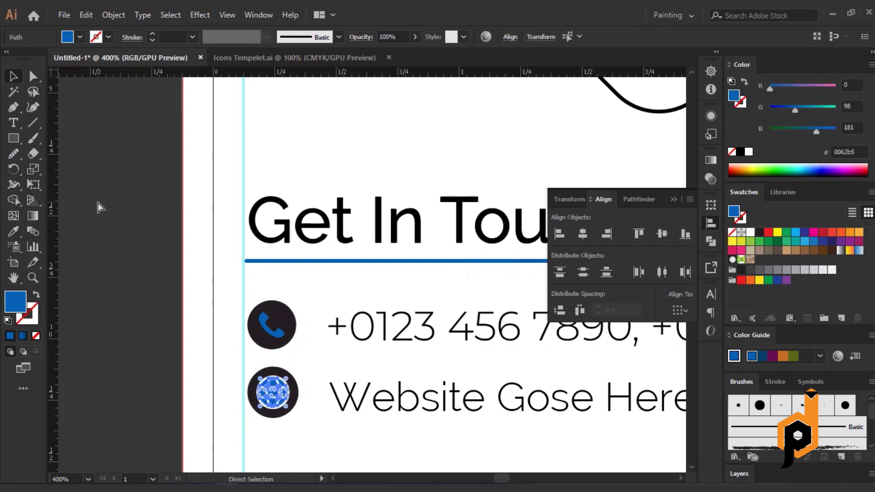
left_click(120, 234)
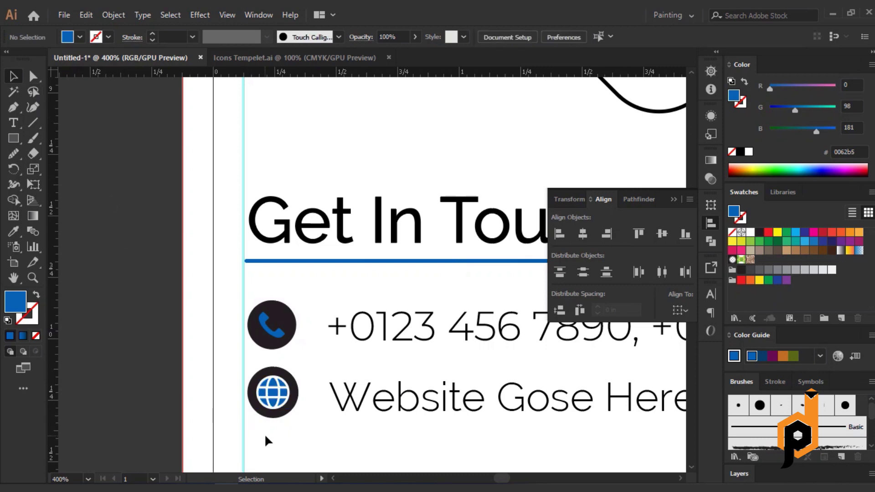
- Check the blue globe icon in the contact section, then deselect it
left_click(291, 376)
left_click(315, 357)
scroll(306, 345, "down", 1)
scroll(311, 346, "down", 1)
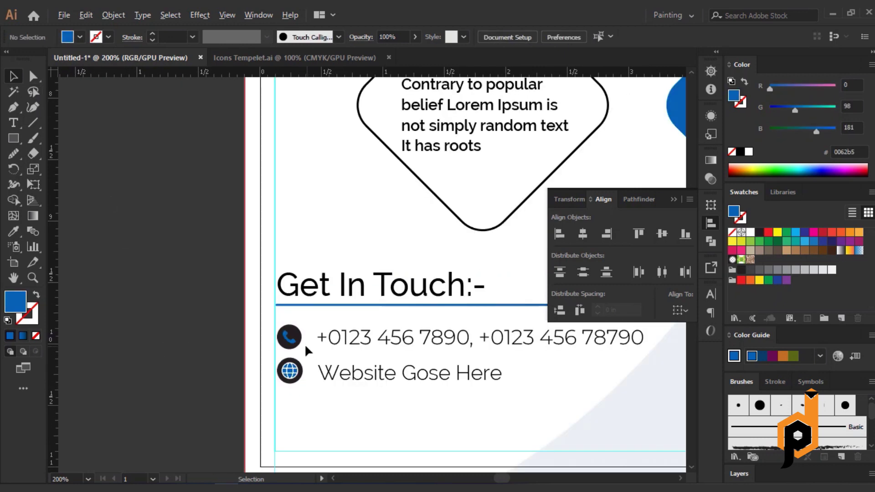
scroll(305, 344, "up", 1)
scroll(304, 344, "down", 1)
- Make the phone handset white and its background circle blue 0062b5 with the Eyedropper
scroll(305, 343, "up", 2)
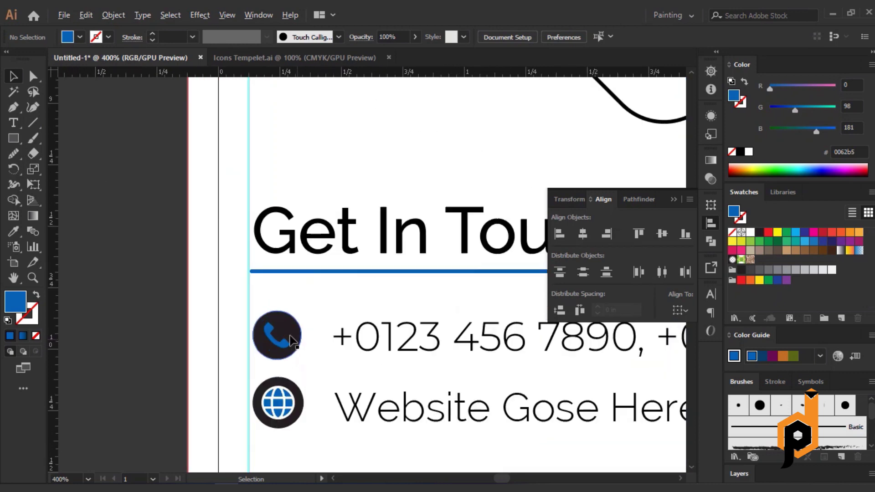
left_click(288, 336)
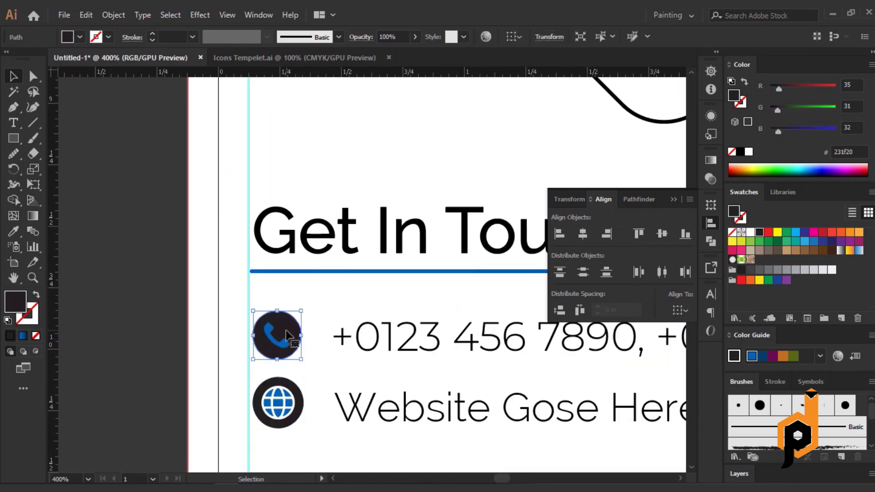
left_click(276, 336)
key("i")
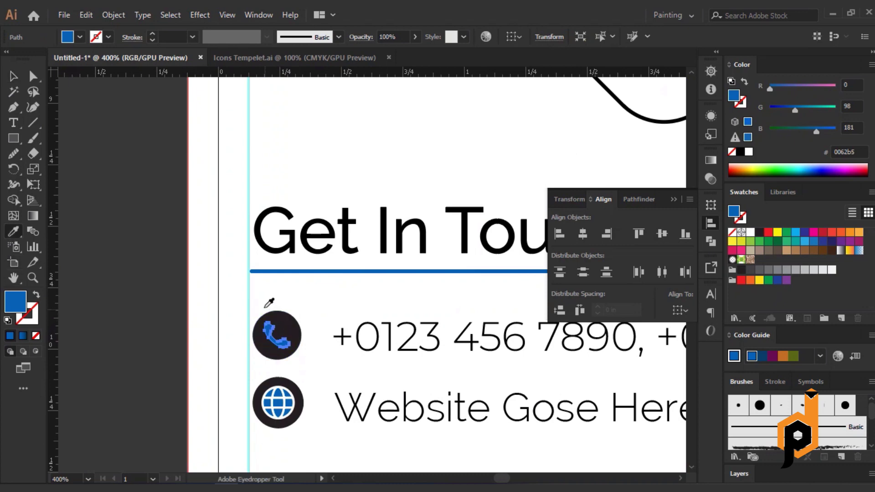
left_click(268, 306)
left_click(13, 77)
left_click(295, 318)
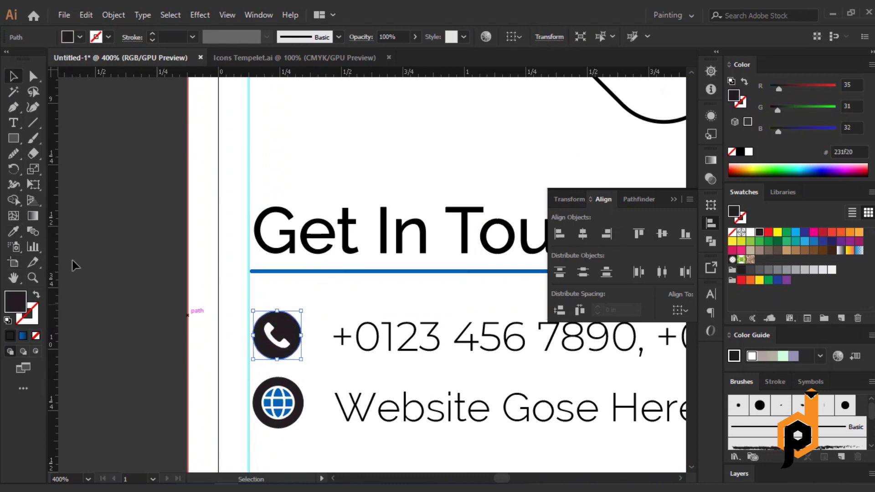
key("i")
left_click(280, 401)
key("v")
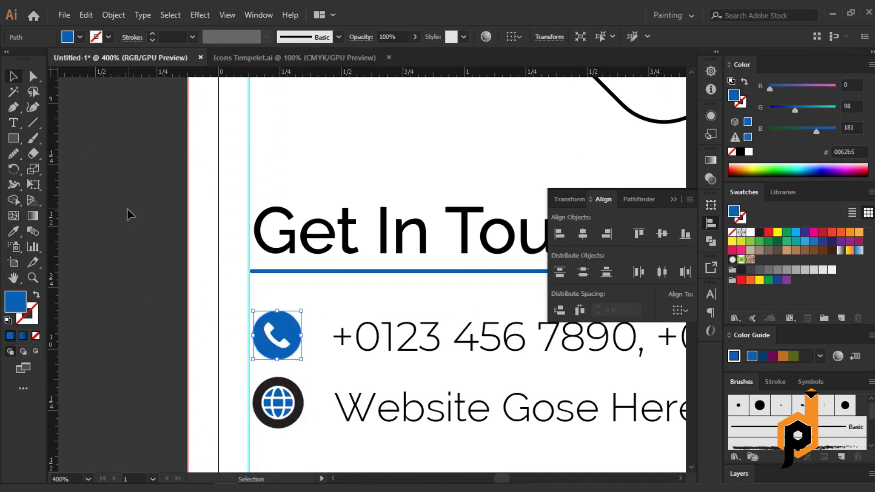
- Zoom in on the globe icon and ungroup it, undoing an accidental move
left_click(127, 211)
left_click(299, 402)
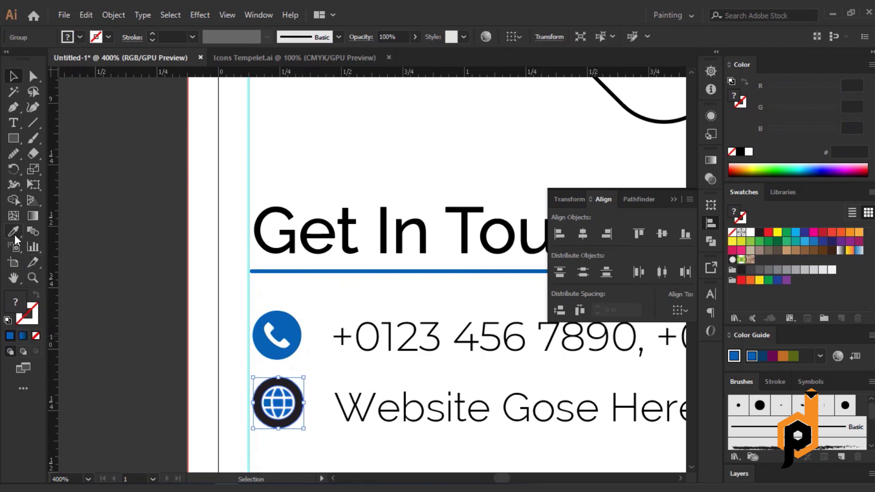
left_click(312, 440)
left_click_drag(313, 440, 258, 401)
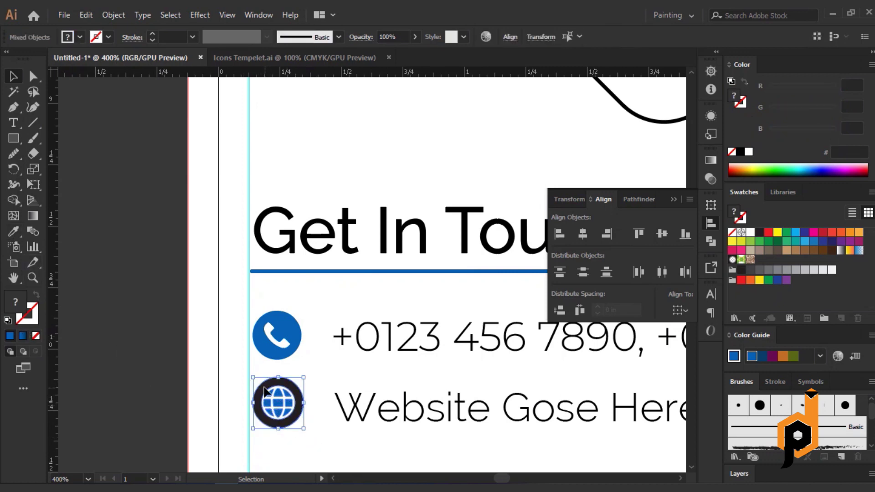
left_click(269, 404)
left_click(297, 383, "shift")
scroll(286, 411, "up", 2)
left_click(254, 367, "shift")
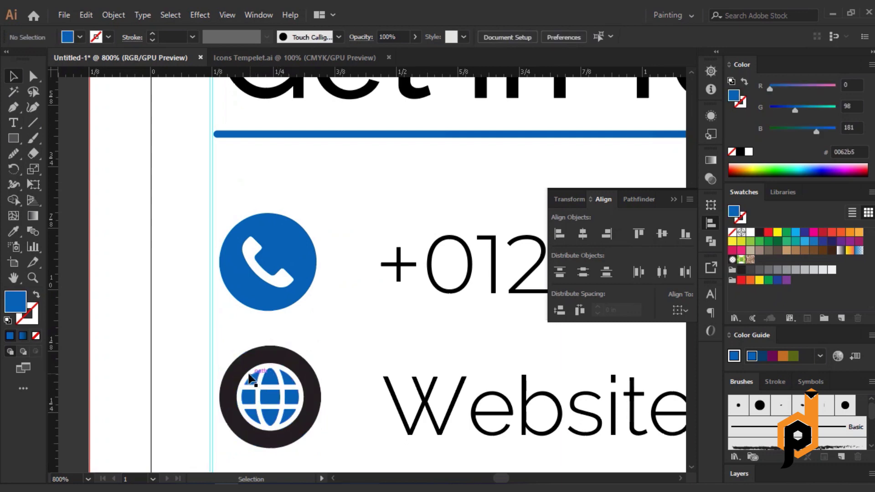
left_click_drag(256, 384, 270, 397)
key("ctrl+z")
right_click(269, 386)
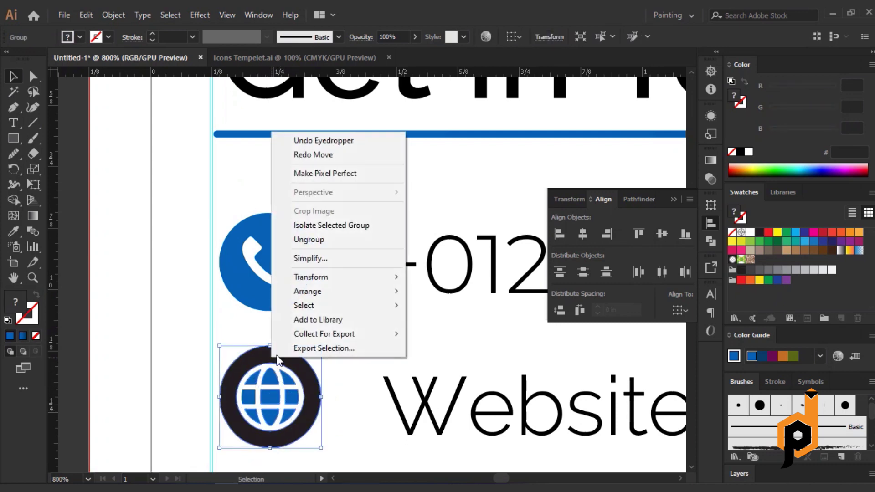
left_click(301, 239)
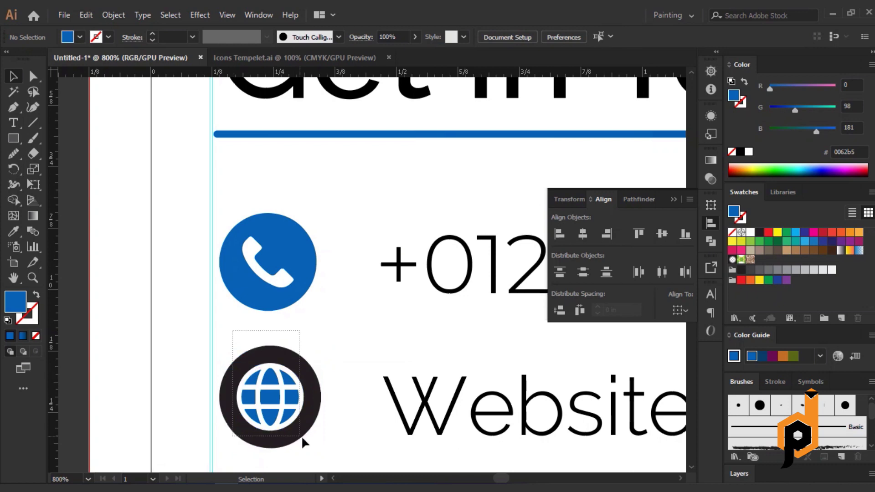
- Sample white onto the globe symbol and blue onto its ring, then undo twice
left_click(287, 397)
left_click(15, 231)
left_click(239, 333)
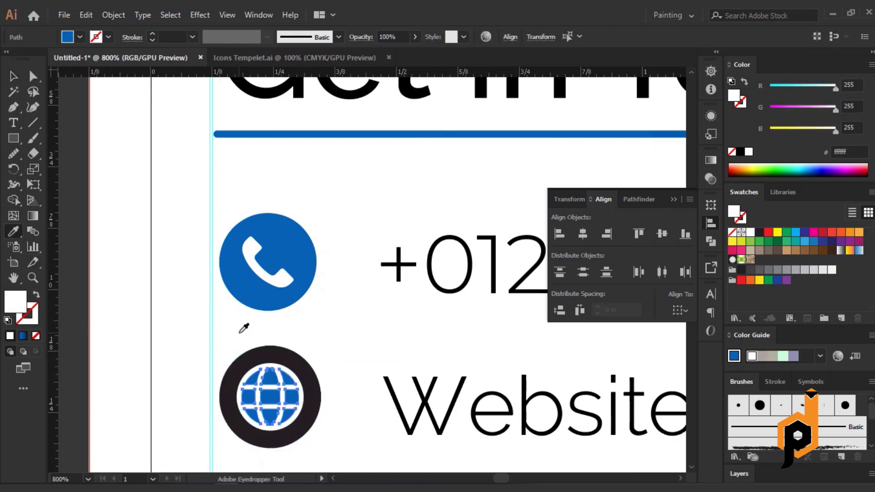
key("v")
left_click(288, 350)
left_click(13, 231)
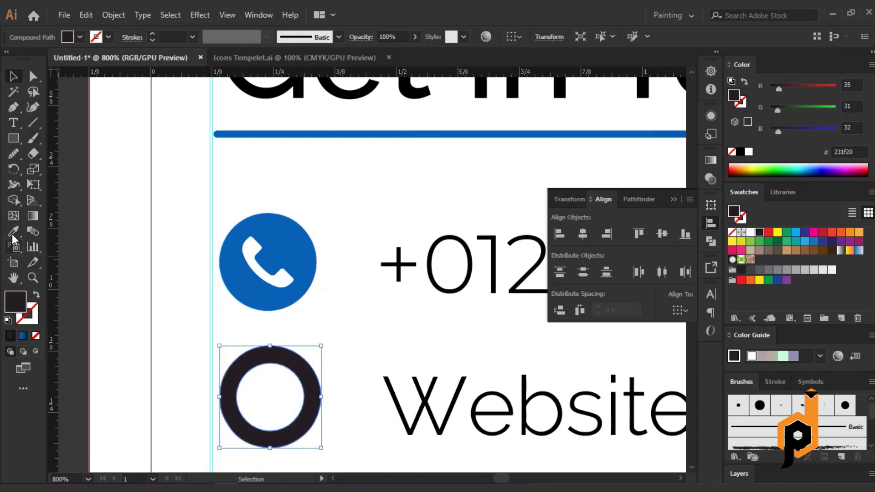
left_click(284, 233)
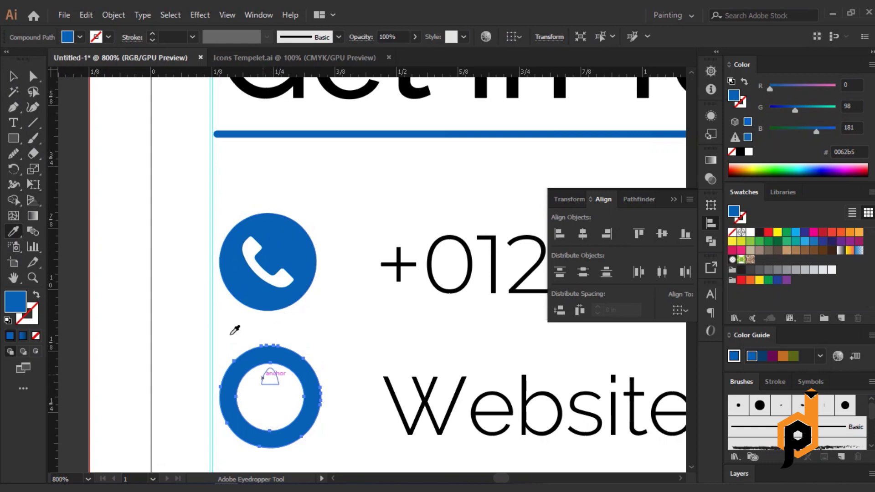
left_click(13, 76)
left_click(276, 393)
key("ctrl+z")
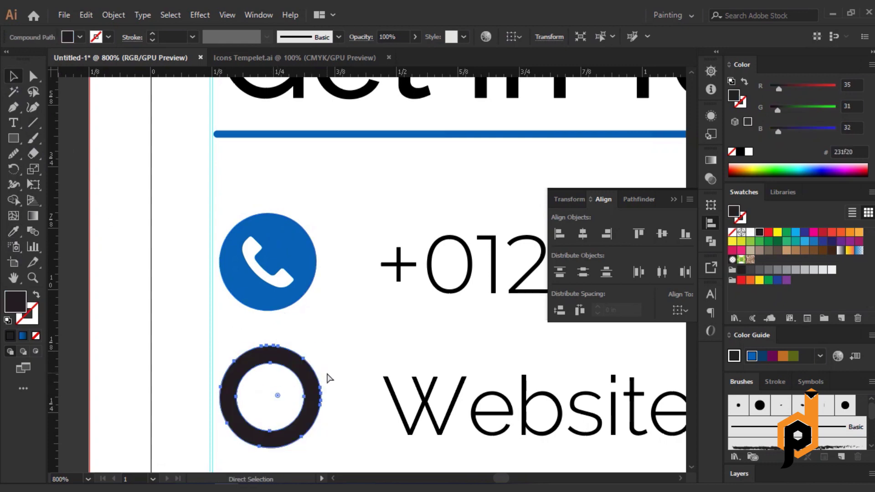
key("ctrl+z")
- Reapply white to the globe symbol and the phone circle's blue to the globe ring
left_click(13, 231)
left_click(289, 290)
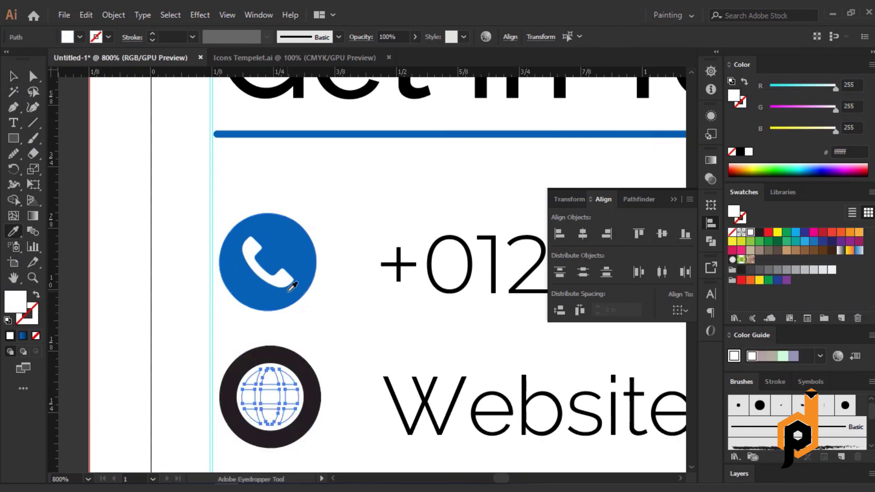
left_click(303, 360)
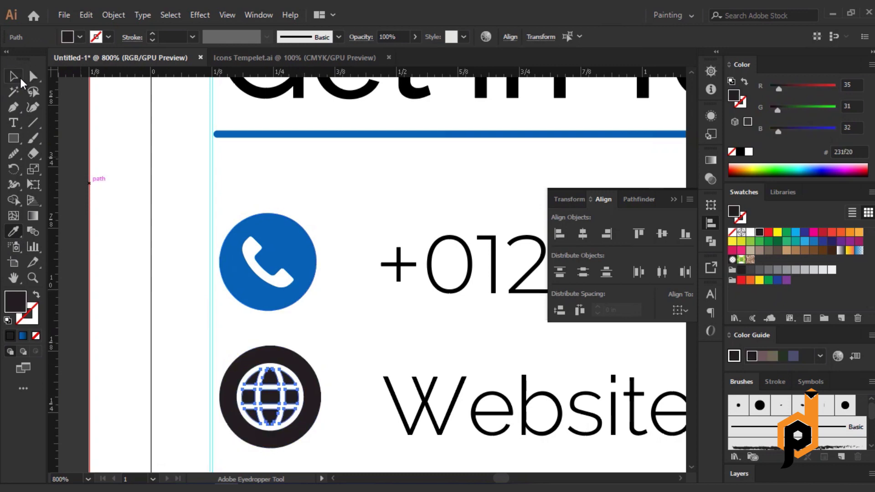
left_click(13, 76)
left_click(258, 358)
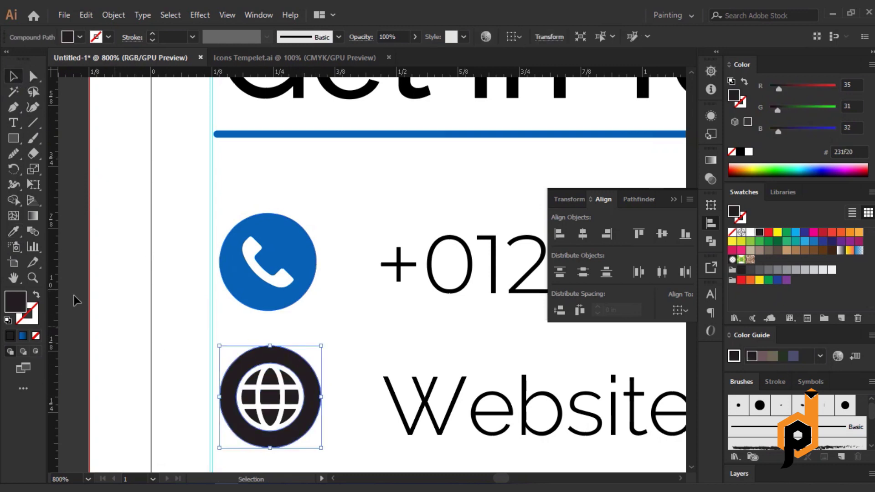
key("i")
left_click(260, 229)
key("v")
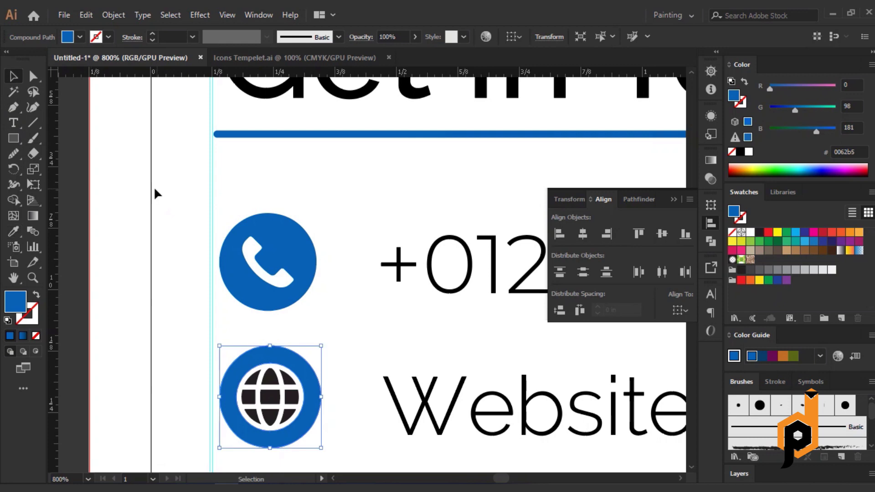
left_click(155, 192)
- Eyedropper the blue 0062b5 onto the words 'Get In' of the contact heading
scroll(122, 289, "down", 4)
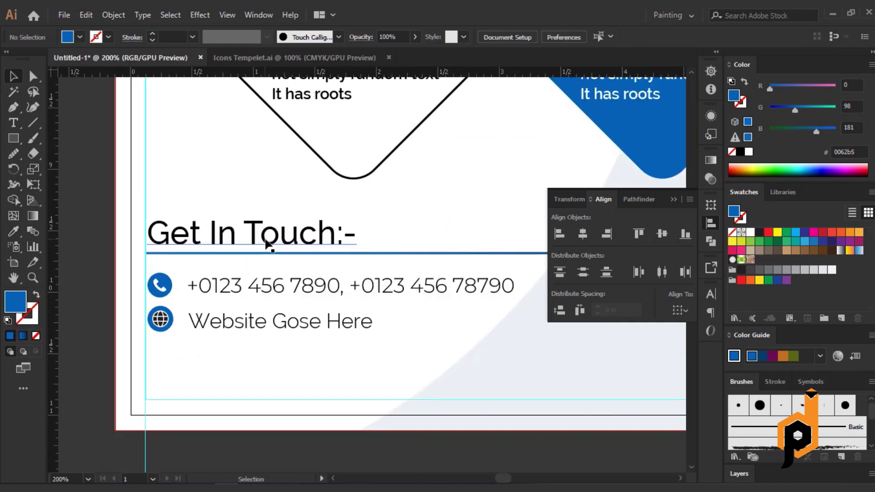
scroll(263, 265, "up", 1)
left_click(20, 120)
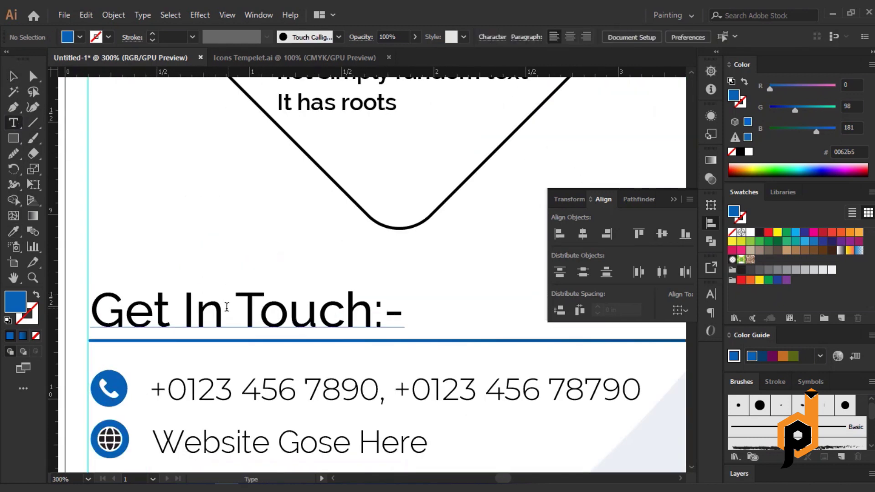
left_click_drag(226, 307, 90, 312)
left_click(11, 232)
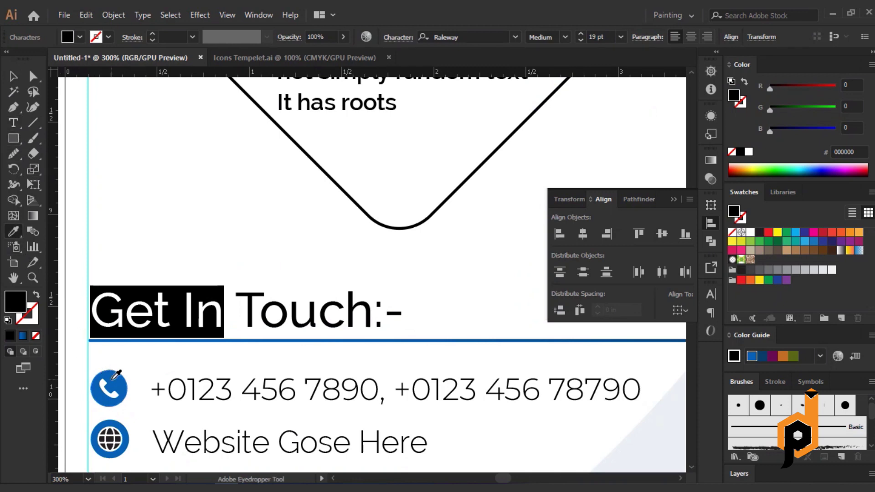
left_click(114, 378)
left_click(13, 76)
left_click(155, 150)
- Zoom out to 50%, close the Align panel and centre the whole flyer in view
scroll(209, 203, "down", 2)
scroll(209, 203, "down", 1)
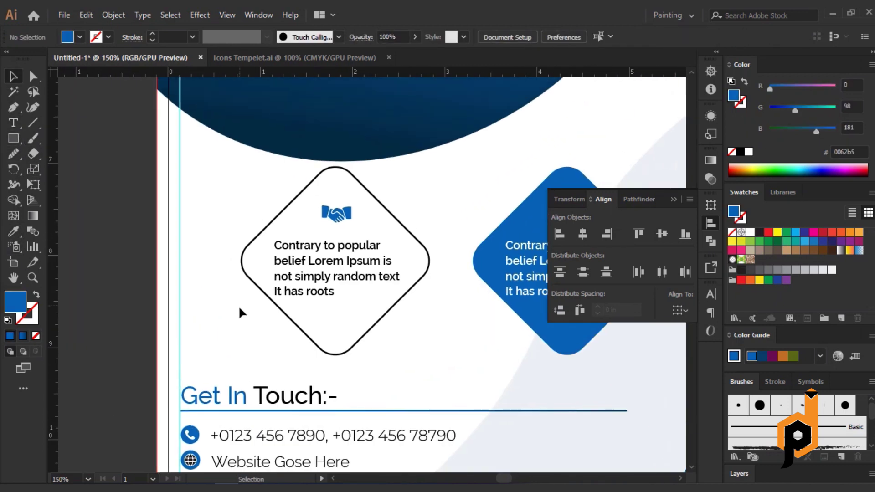
scroll(436, 380, "up", 5)
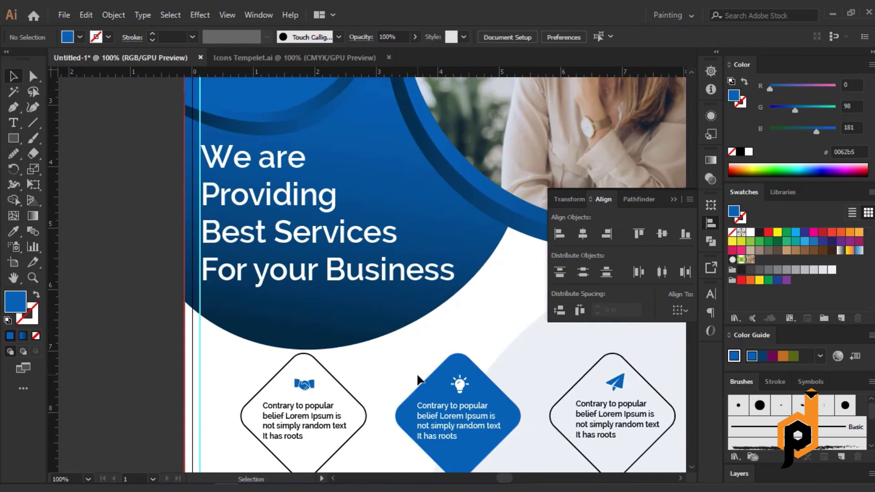
scroll(387, 338, "down", 1)
scroll(377, 344, "down", 1)
left_click_drag(441, 328, 392, 312)
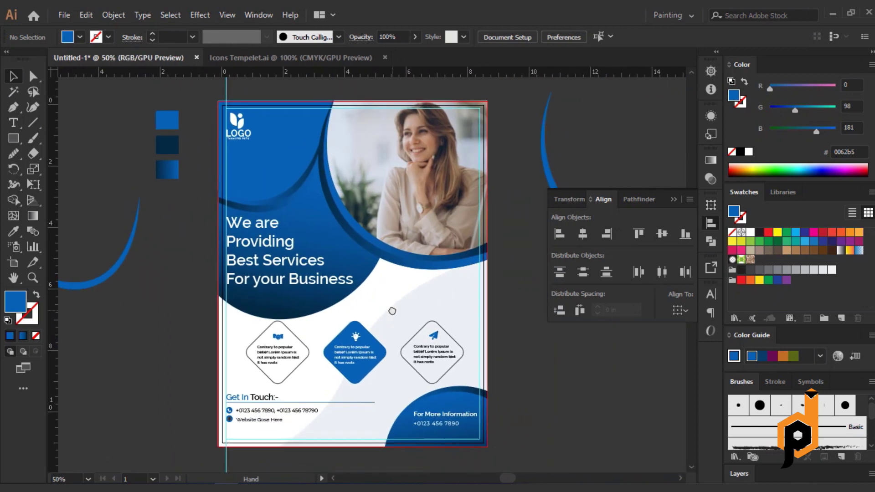
key("ctrl+z")
left_click(674, 199)
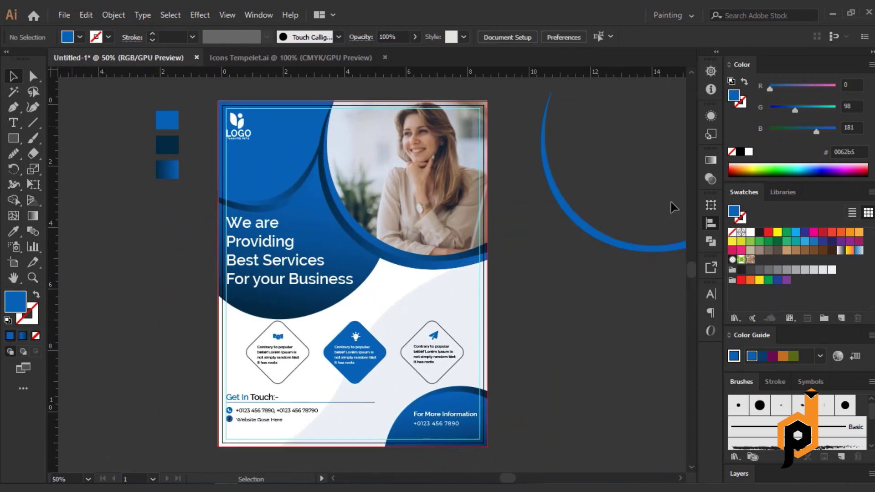
key("ctrl+z")
left_click_drag(576, 288, 558, 293)
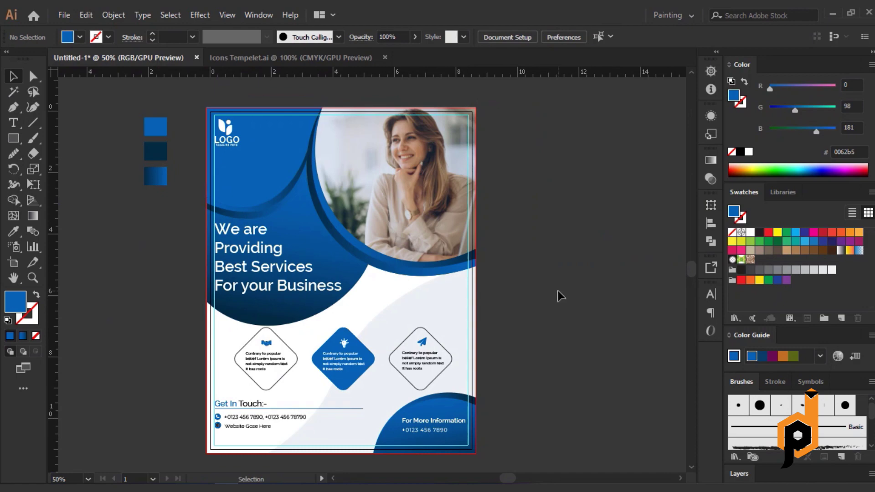